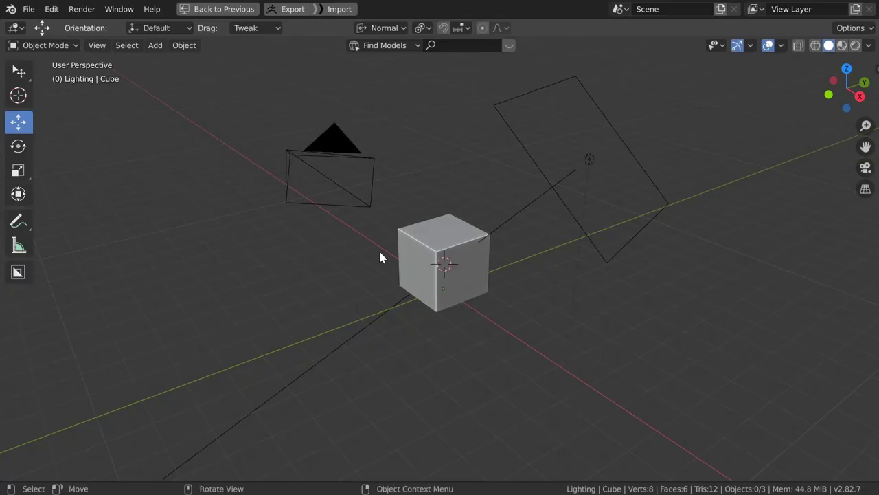
# Step: Launch Blender 2.83.4 on the default scene with its cube, camera and light
pyautogui.click(768, 341)
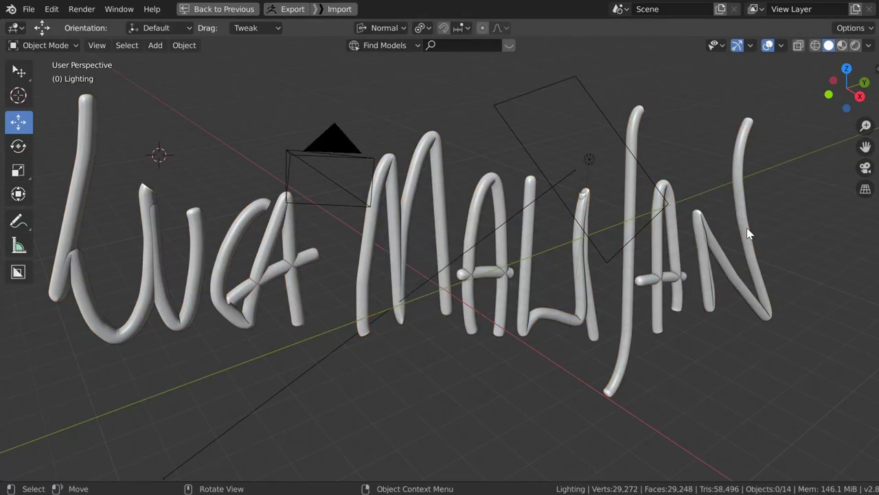
pyautogui.click(768, 44)
pyautogui.click(855, 45)
pyautogui.press('KP_0')
pyautogui.press('n')
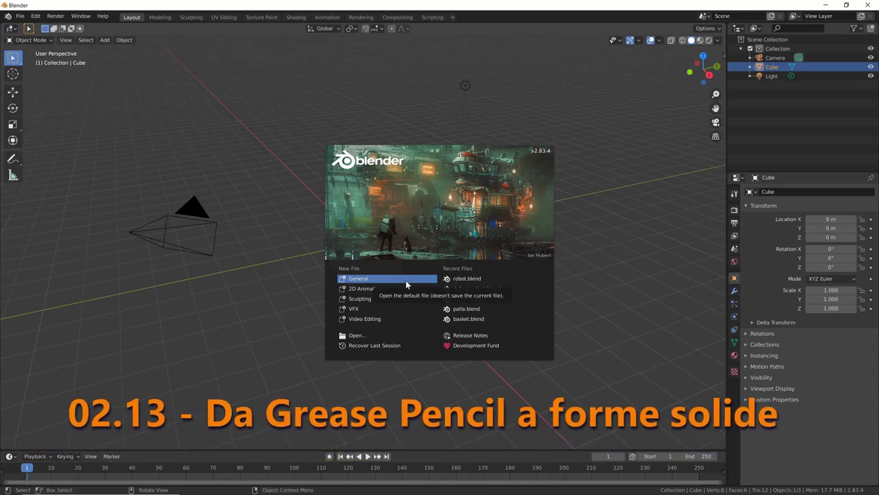
# Step: Close the splash screen, delete the default cube and add a mesh plane
pyautogui.click(406, 284)
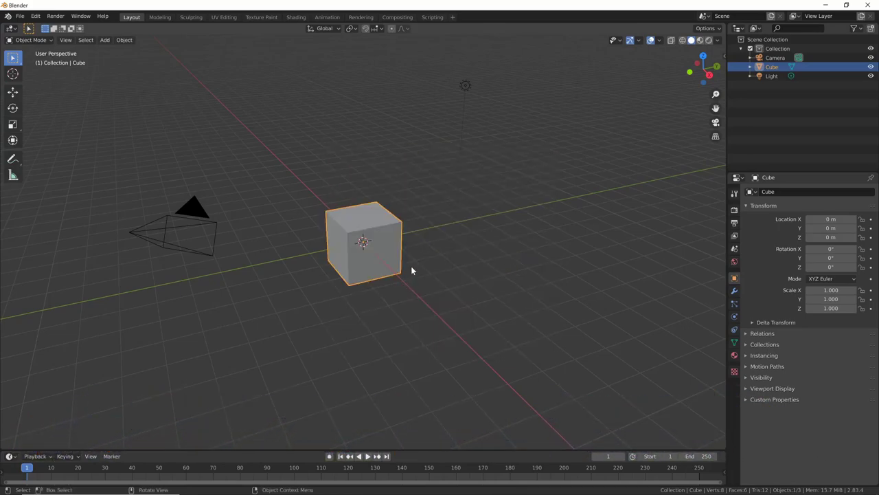
pyautogui.click(395, 272)
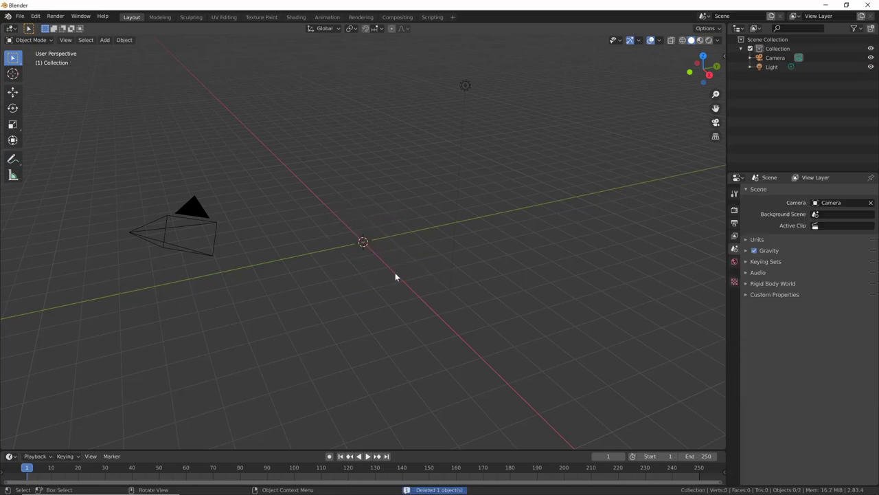
pyautogui.hotkey('shift', 'a')
pyautogui.click(478, 275)
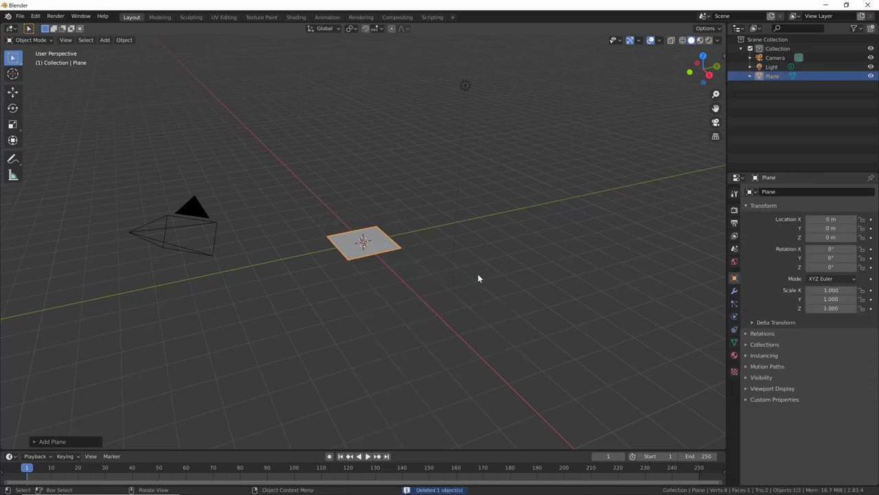
# Step: Scale the plane to 6.66 and zoom out to see the camera and light
pyautogui.press('s')
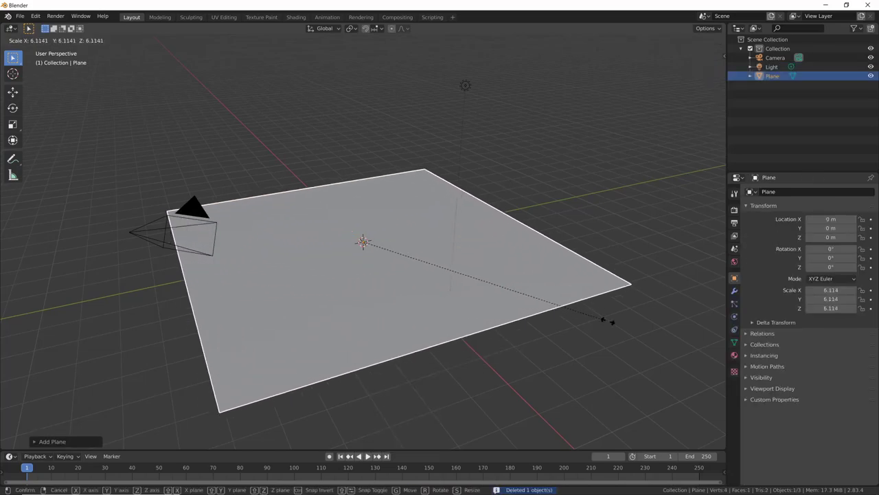
pyautogui.click(608, 320)
pyautogui.moveTo(609, 320)
pyautogui.mouseDown(button='middle')
pyautogui.moveTo(586, 293)
pyautogui.moveTo(494, 248)
pyautogui.moveTo(605, 264)
pyautogui.moveTo(486, 315)
pyautogui.moveTo(673, 304)
pyautogui.moveTo(640, 330)
pyautogui.moveTo(623, 309)
pyautogui.moveTo(628, 327)
pyautogui.moveTo(577, 312)
pyautogui.moveTo(618, 314)
pyautogui.moveTo(645, 302)
pyautogui.moveTo(642, 279)
pyautogui.mouseUp(button='middle')
pyautogui.scroll(-5, 643, 279)
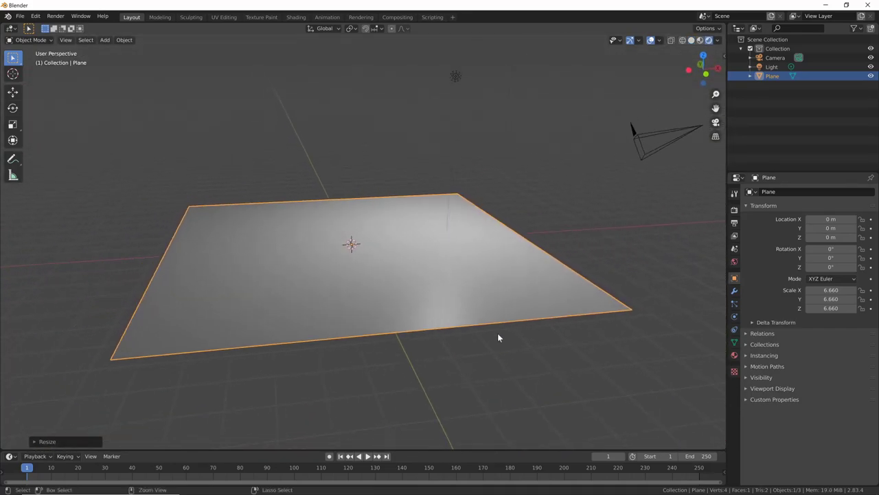
pyautogui.moveTo(499, 337)
pyautogui.mouseDown(button='middle')
pyautogui.moveTo(575, 329)
pyautogui.moveTo(662, 337)
pyautogui.moveTo(465, 277)
pyautogui.moveTo(561, 334)
pyautogui.moveTo(505, 352)
pyautogui.moveTo(475, 330)
pyautogui.moveTo(506, 337)
pyautogui.moveTo(444, 320)
pyautogui.moveTo(459, 312)
pyautogui.moveTo(506, 324)
pyautogui.moveTo(614, 309)
pyautogui.moveTo(543, 338)
pyautogui.moveTo(577, 340)
pyautogui.moveTo(550, 334)
pyautogui.moveTo(516, 300)
pyautogui.moveTo(559, 320)
pyautogui.moveTo(490, 272)
pyautogui.mouseUp(button='middle')
# Step: Add a Grease Pencil Stroke object and raise it above the plane
pyautogui.hotkey('shift', 'a')
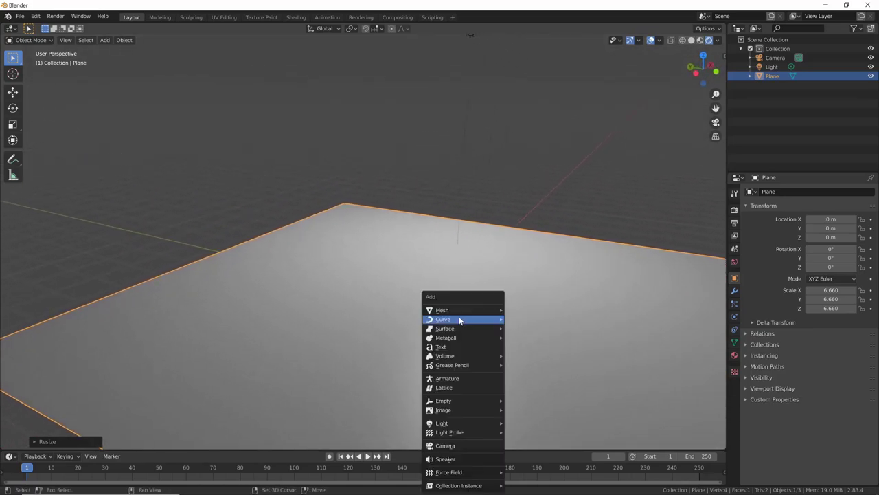
pyautogui.click(540, 376)
pyautogui.moveTo(539, 376); pyautogui.dragTo(486, 326, button='middle')
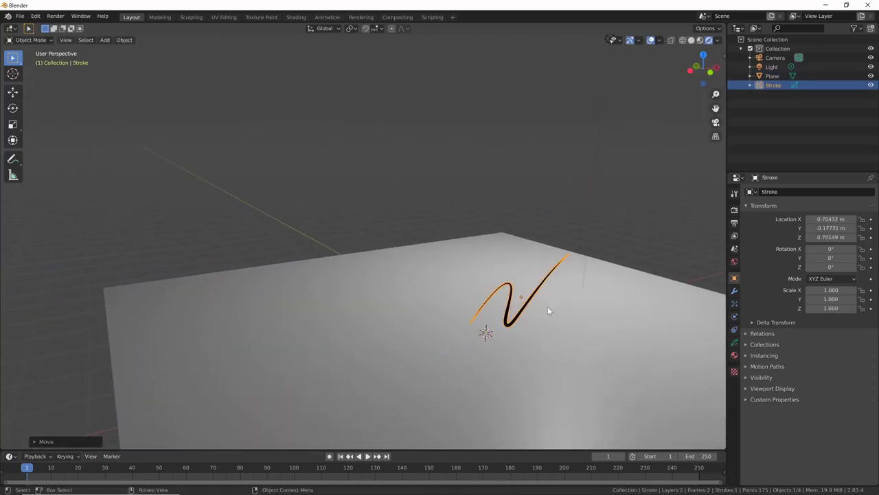
pyautogui.moveTo(547, 306); pyautogui.dragTo(382, 345, button='middle')
pyautogui.press('g')
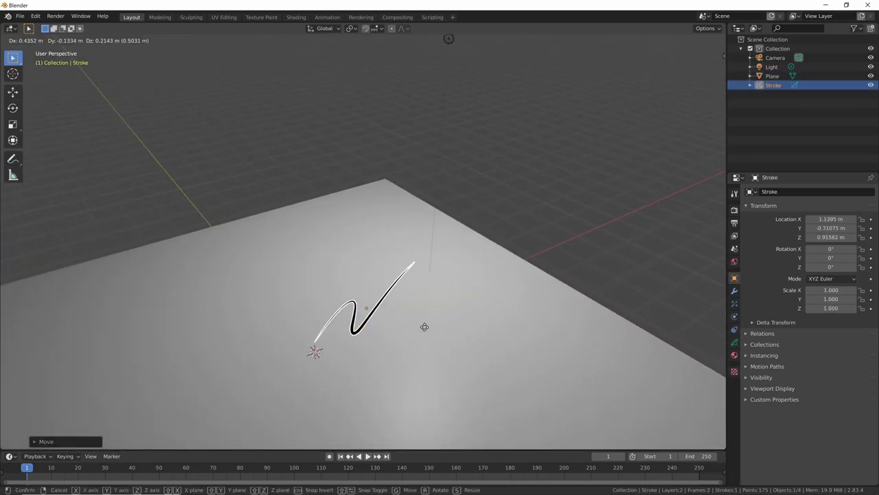
pyautogui.click(426, 315)
pyautogui.moveTo(497, 311)
pyautogui.mouseDown(button='middle')
pyautogui.moveTo(537, 333)
pyautogui.moveTo(537, 313)
pyautogui.mouseUp(button='middle')
# Step: Rotate the stroke object -67.8° about Z and switch it to Draw mode
pyautogui.press('r')
pyautogui.press('z')
pyautogui.click(349, 352)
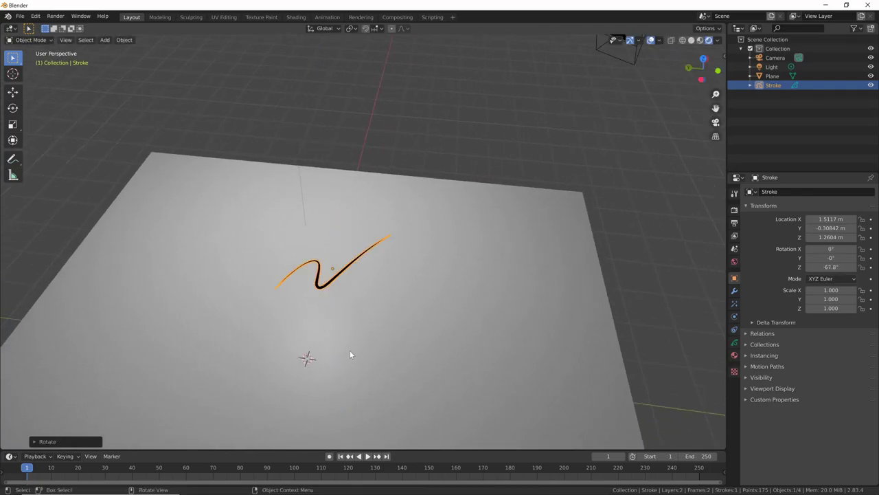
pyautogui.moveTo(349, 351)
pyautogui.mouseDown(button='middle')
pyautogui.moveTo(421, 306)
pyautogui.moveTo(407, 321)
pyautogui.moveTo(536, 268)
pyautogui.mouseUp(button='middle')
pyautogui.hotkey('ctrl', 'Tab')
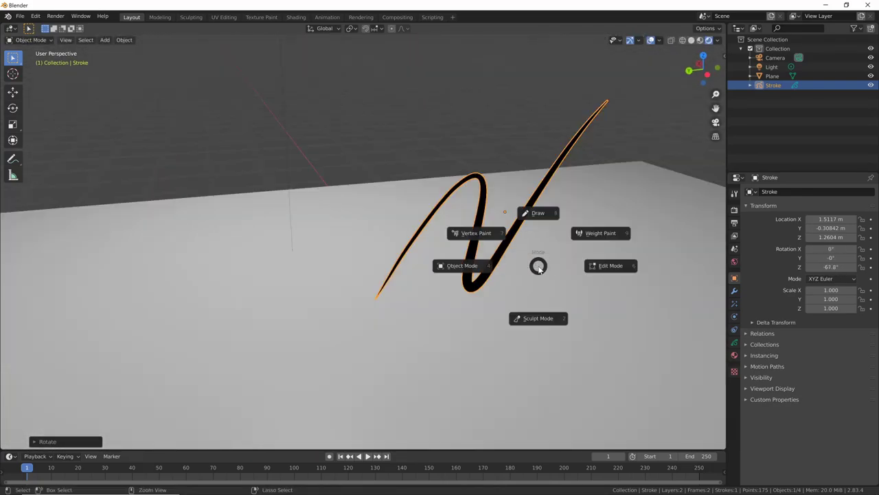
pyautogui.click(537, 212)
# Step: Erase the sample stroke and ink two branching trees, one in Front view, one in Right view
pyautogui.moveTo(550, 93); pyautogui.dragTo(613, 137)
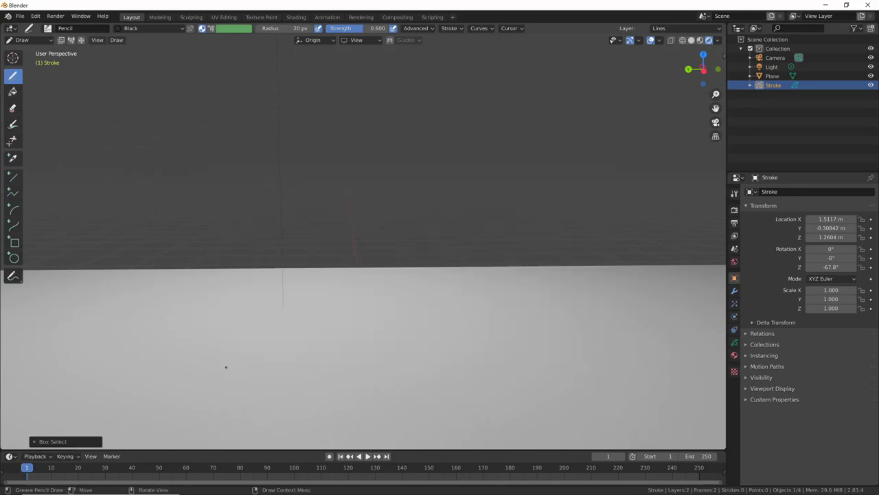
pyautogui.press('KP_1')
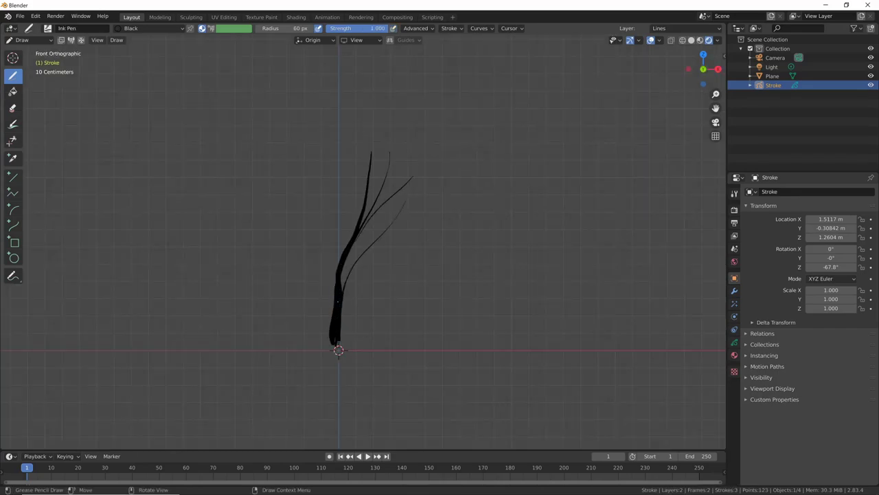
pyautogui.moveTo(376, 303); pyautogui.dragTo(372, 304, button='middle')
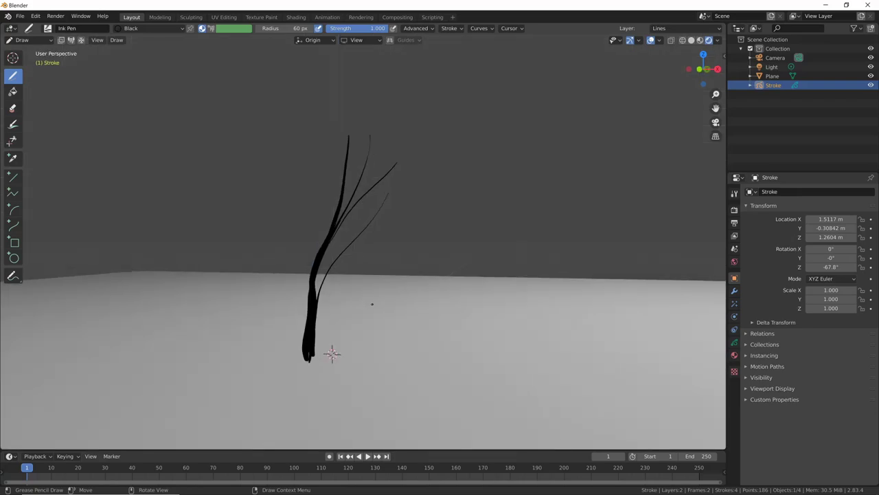
pyautogui.press('KP_3')
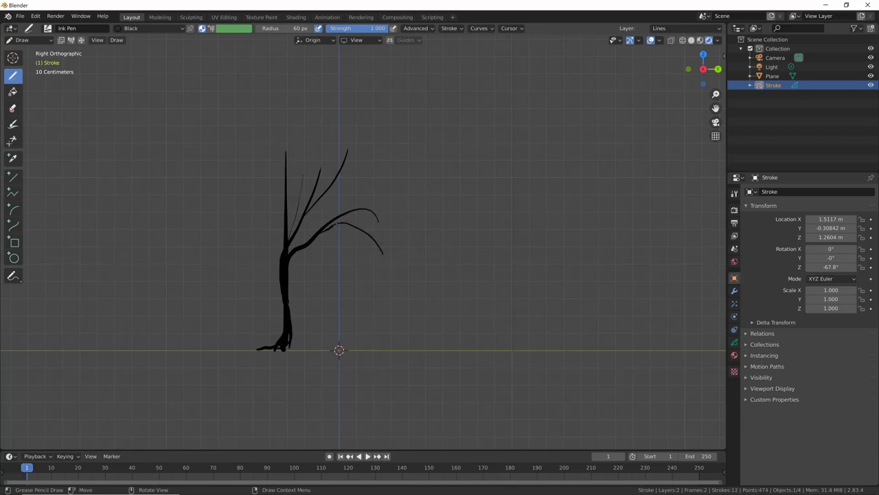
pyautogui.press('KP_1')
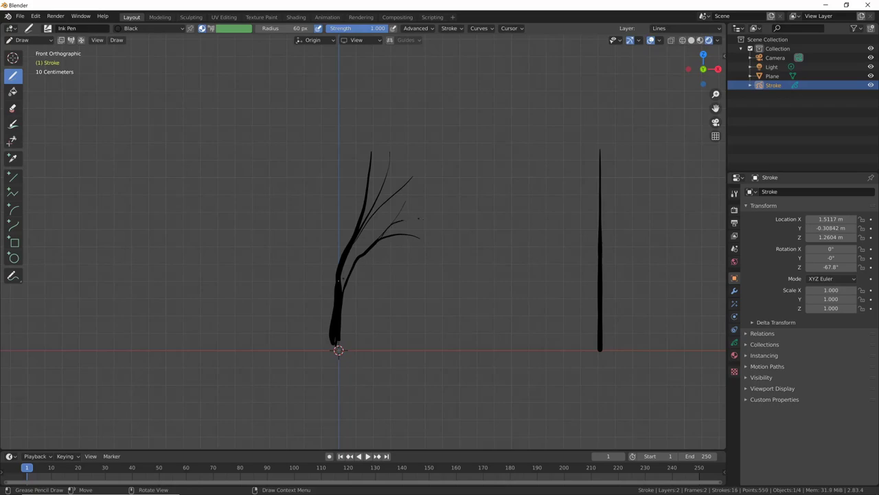
pyautogui.moveTo(418, 218); pyautogui.dragTo(526, 284, button='middle')
pyautogui.hotkey('ctrl', 'Tab')
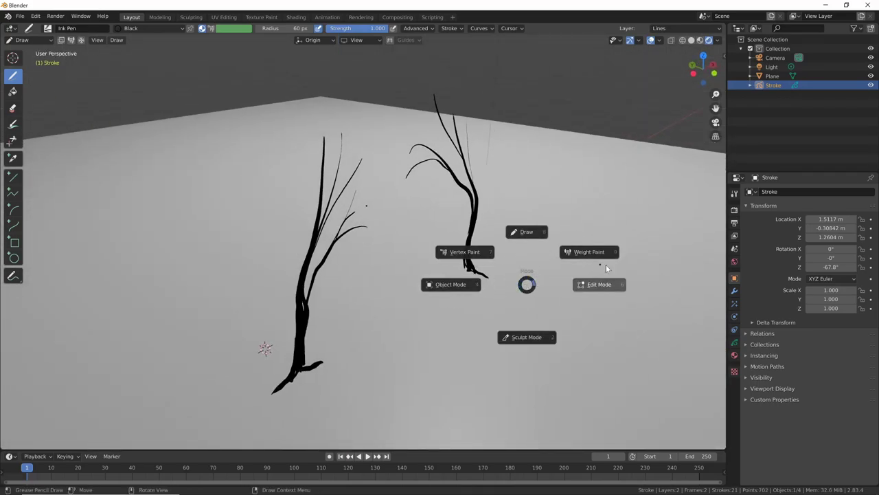
# Step: In Edit Mode, select the side-drawn tree's strokes and move them onto the front tree
pyautogui.click(605, 288)
pyautogui.moveTo(605, 288); pyautogui.dragTo(439, 125, button='middle')
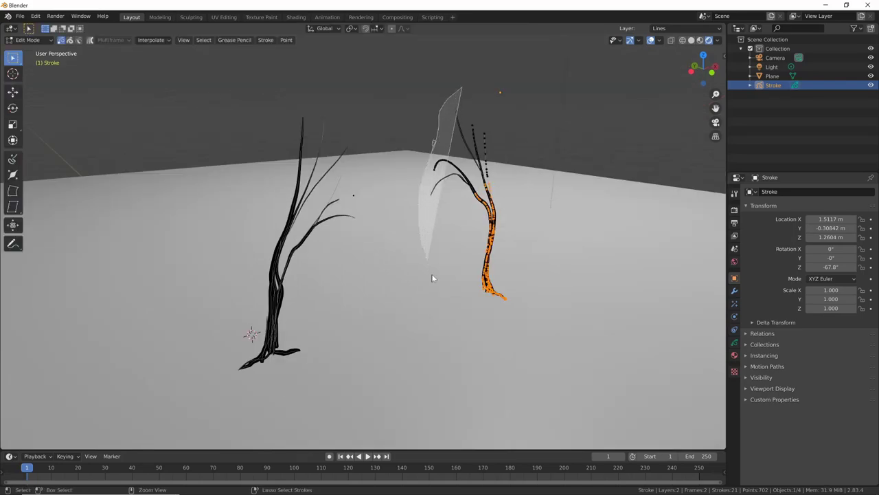
pyautogui.keyDown('ctrl'); pyautogui.moveTo(434, 148); pyautogui.dragTo(562, 177, button='right'); pyautogui.keyUp('ctrl')
pyautogui.press('2')
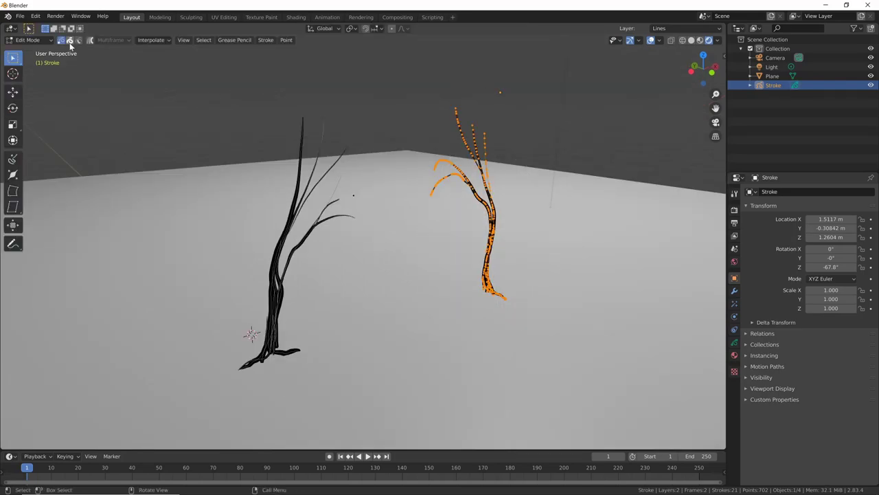
pyautogui.moveTo(558, 243)
pyautogui.mouseDown(button='middle')
pyautogui.moveTo(530, 308)
pyautogui.moveTo(564, 306)
pyautogui.mouseUp(button='middle')
pyautogui.press('KP_7')
pyautogui.press('g')
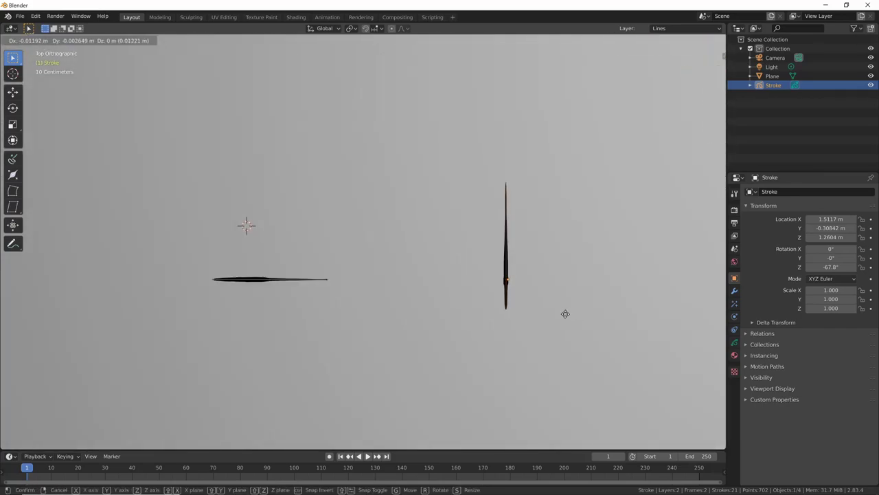
pyautogui.click(279, 297)
pyautogui.moveTo(277, 307)
pyautogui.mouseDown(button='middle')
pyautogui.moveTo(327, 219)
pyautogui.moveTo(314, 218)
pyautogui.mouseUp(button='middle')
pyautogui.press('g')
pyautogui.click(332, 308)
pyautogui.moveTo(331, 308)
pyautogui.mouseDown(button='middle')
pyautogui.moveTo(427, 312)
pyautogui.moveTo(406, 330)
pyautogui.moveTo(416, 348)
pyautogui.moveTo(394, 344)
pyautogui.moveTo(402, 304)
pyautogui.moveTo(406, 328)
pyautogui.moveTo(411, 318)
pyautogui.moveTo(352, 373)
pyautogui.moveTo(385, 318)
pyautogui.mouseUp(button='middle')
# Step: Duplicate the tree strokes and rotate the copies about Z for a fuller 42-stroke tree
pyautogui.press('g')
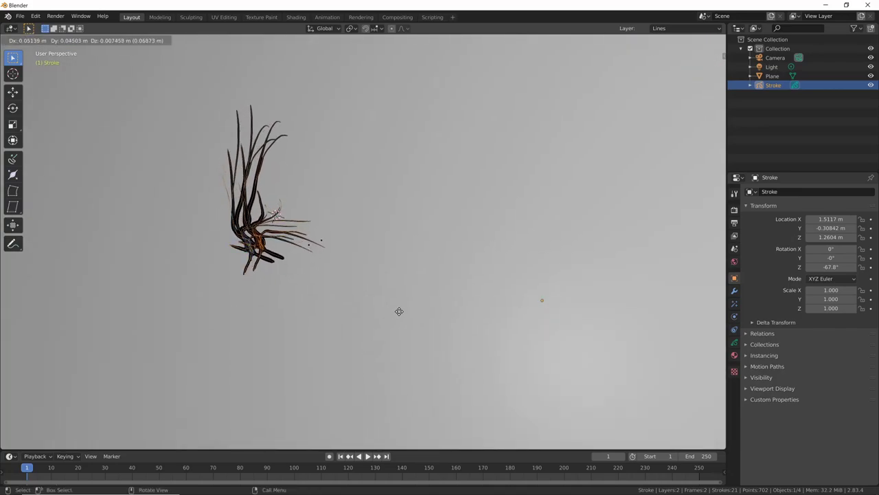
pyautogui.click(399, 317)
pyautogui.press('r')
pyautogui.press('z')
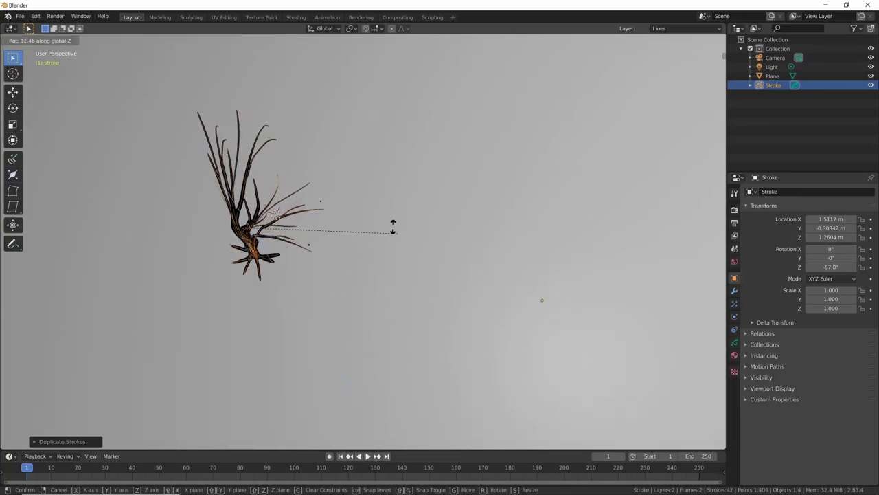
pyautogui.click(193, 206)
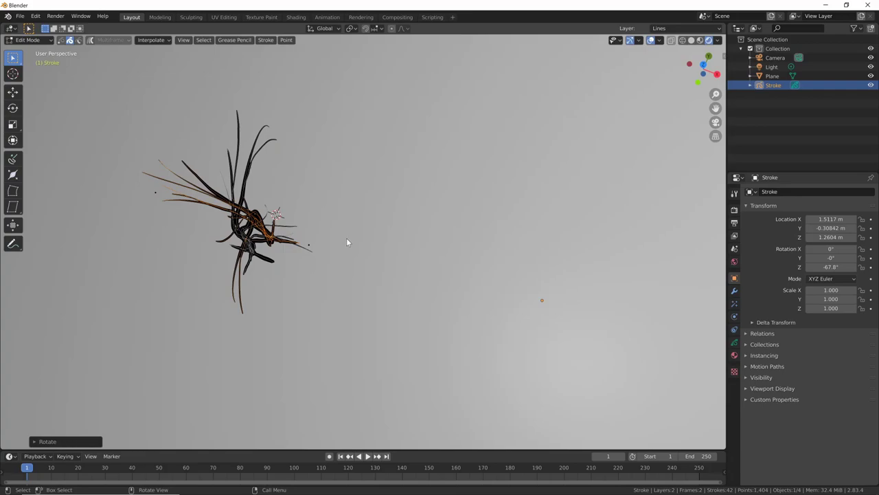
pyautogui.press('g')
pyautogui.click(334, 264)
pyautogui.moveTo(350, 288)
pyautogui.mouseDown(button='middle')
pyautogui.moveTo(358, 214)
pyautogui.moveTo(365, 224)
pyautogui.moveTo(351, 259)
pyautogui.moveTo(575, 281)
pyautogui.mouseUp(button='middle')
pyautogui.press('Tab')
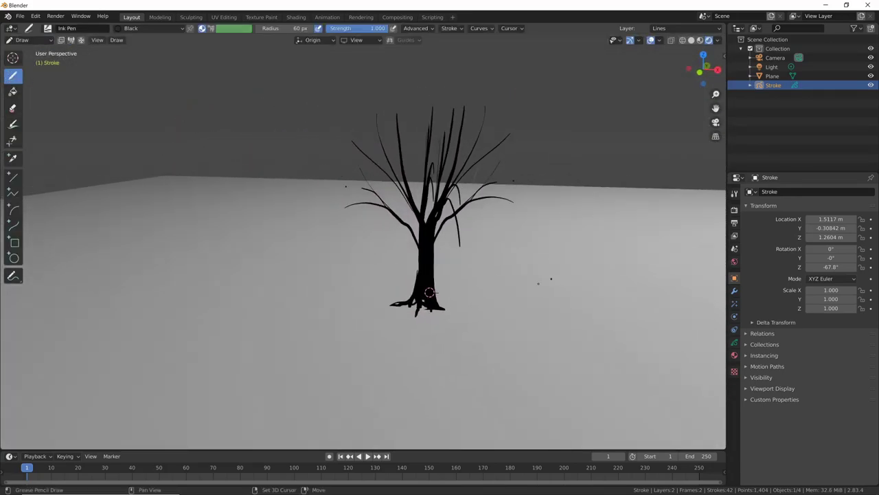
# Step: Return to Draw mode and set new strokes to attach onto existing strokes
pyautogui.moveTo(429, 293)
pyautogui.mouseDown(button='middle')
pyautogui.moveTo(493, 349)
pyautogui.moveTo(435, 353)
pyautogui.moveTo(408, 318)
pyautogui.moveTo(412, 288)
pyautogui.mouseUp(button='middle')
pyautogui.hotkey('ctrl', 'Tab')
pyautogui.click(411, 239)
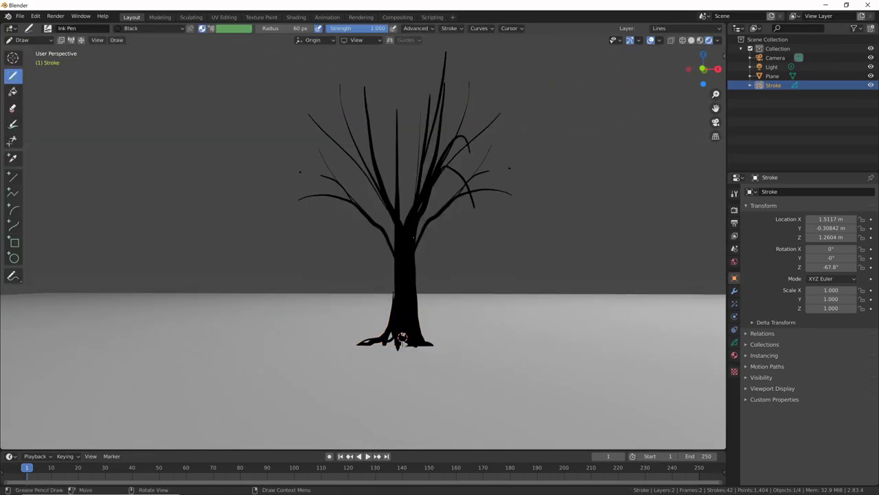
pyautogui.press('b')
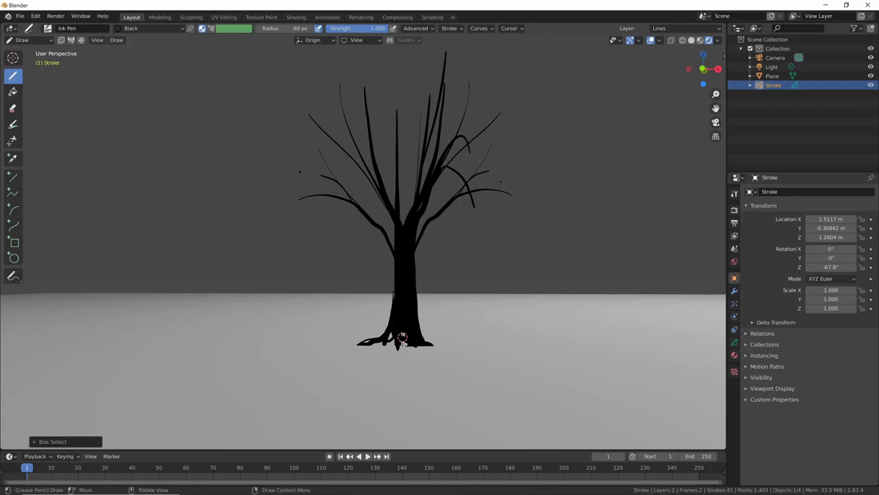
pyautogui.press('b')
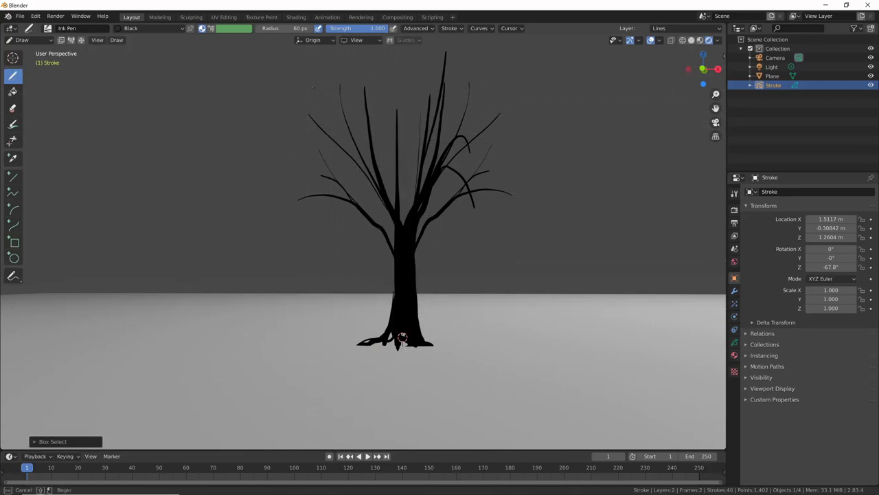
pyautogui.click(328, 41)
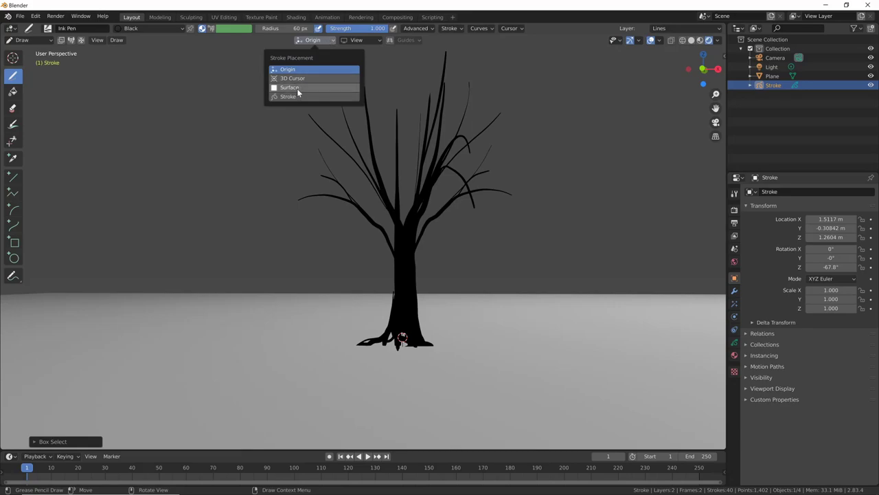
pyautogui.click(301, 96)
pyautogui.click(328, 39)
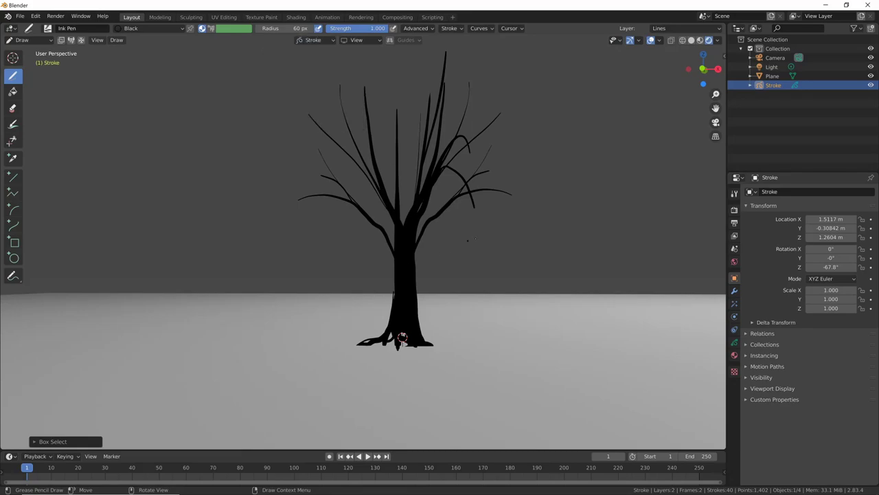
pyautogui.moveTo(371, 323); pyautogui.dragTo(349, 330, button='middle')
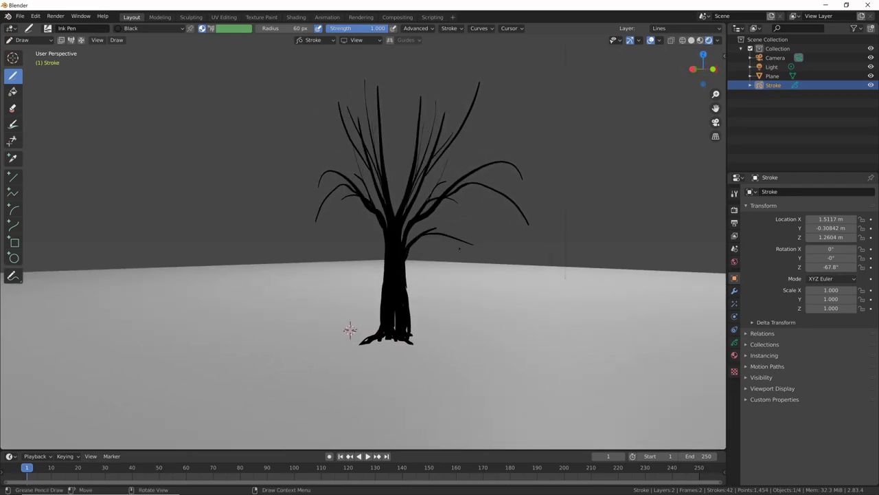
pyautogui.moveTo(458, 249); pyautogui.dragTo(405, 285, button='middle')
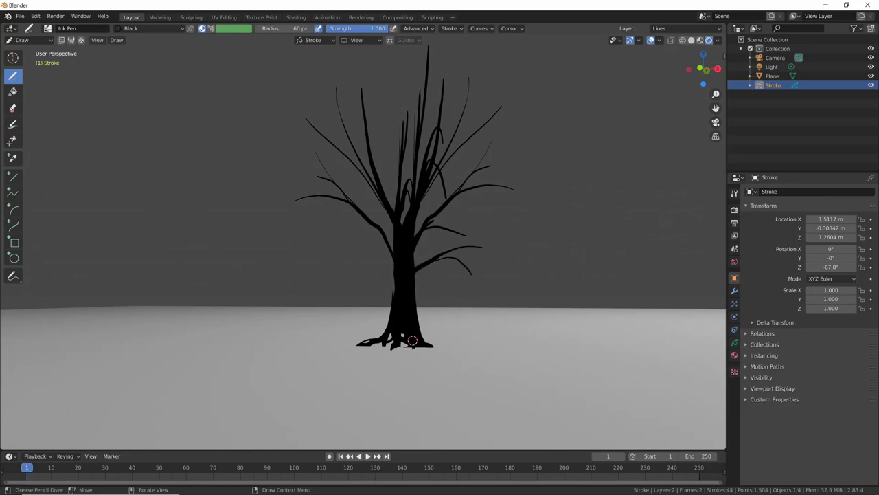
pyautogui.moveTo(474, 310)
pyautogui.mouseDown(button='middle')
pyautogui.moveTo(485, 320)
pyautogui.moveTo(455, 281)
pyautogui.moveTo(538, 294)
pyautogui.moveTo(567, 323)
pyautogui.moveTo(560, 296)
pyautogui.mouseUp(button='middle')
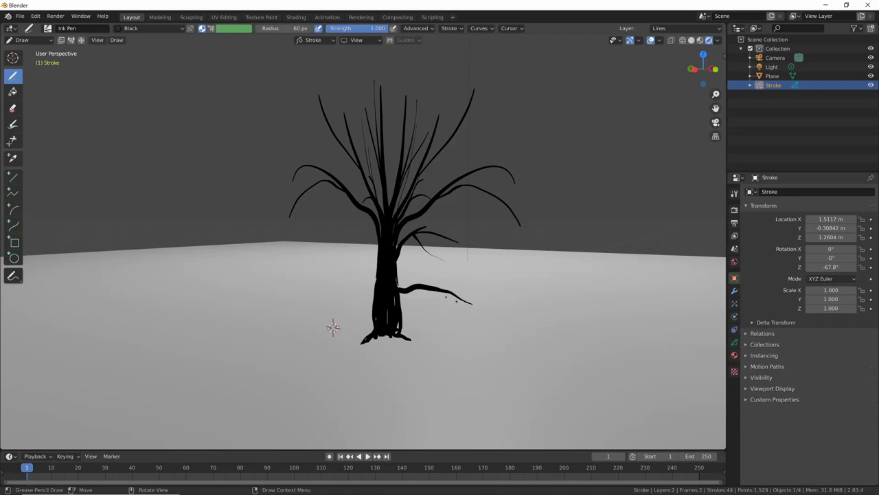
# Step: Draw extra root strokes at the trunk base and a new branch left of the trunk
pyautogui.moveTo(333, 327)
pyautogui.mouseDown(button='middle')
pyautogui.moveTo(399, 304)
pyautogui.moveTo(392, 320)
pyautogui.moveTo(349, 325)
pyautogui.mouseUp(button='middle')
pyautogui.moveTo(476, 346); pyautogui.dragTo(475, 346)
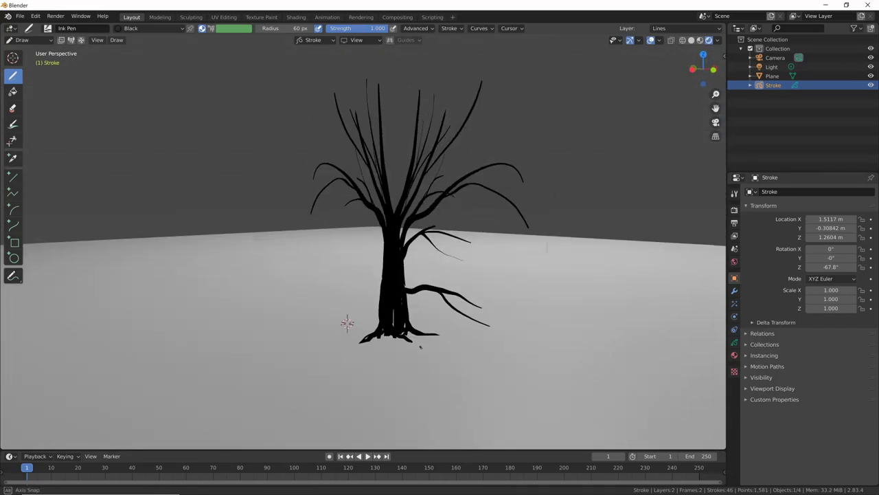
pyautogui.moveTo(476, 346); pyautogui.dragTo(462, 346, button='middle')
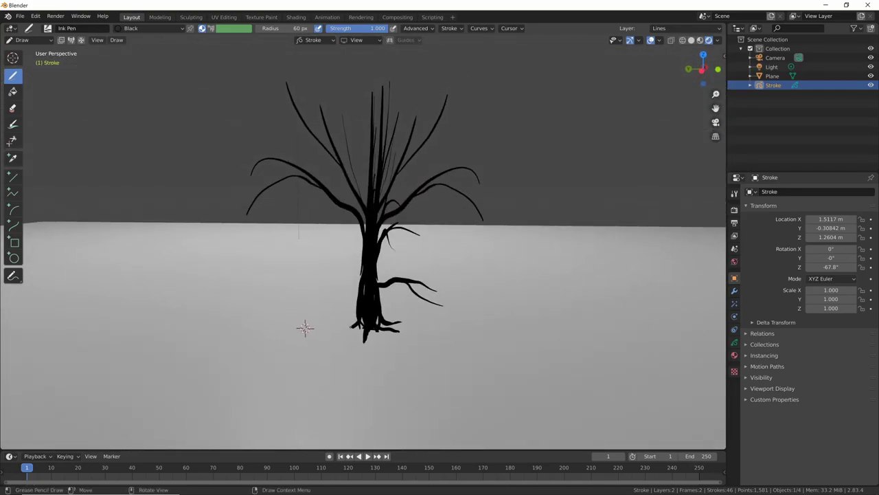
pyautogui.moveTo(305, 328); pyautogui.dragTo(305, 327)
pyautogui.moveTo(305, 328)
pyautogui.mouseDown(button='middle')
pyautogui.moveTo(291, 337)
pyautogui.moveTo(294, 351)
pyautogui.mouseUp(button='middle')
pyautogui.moveTo(319, 327); pyautogui.dragTo(294, 350)
pyautogui.moveTo(294, 353); pyautogui.dragTo(287, 352, button='middle')
pyautogui.moveTo(321, 278); pyautogui.dragTo(276, 296)
pyautogui.moveTo(276, 296)
pyautogui.mouseDown(button='middle')
pyautogui.moveTo(323, 302)
pyautogui.moveTo(503, 259)
pyautogui.mouseUp(button='middle')
# Step: In Object Mode, duplicate the tree twice into Stroke.001 and Stroke.002
pyautogui.scroll(-5, 384, 268)
pyautogui.hotkey('ctrl', 'Tab')
pyautogui.click(325, 268)
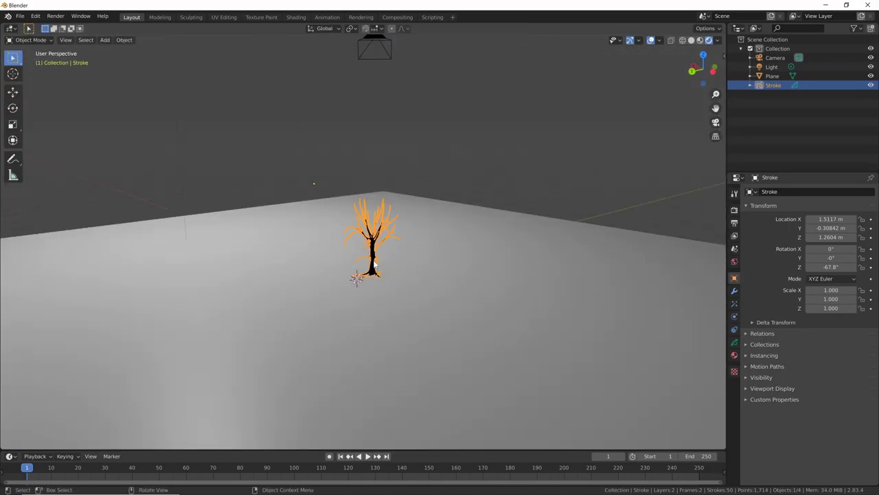
pyautogui.hotkey('shift', 'd')
pyautogui.press('z')
pyautogui.click(404, 248)
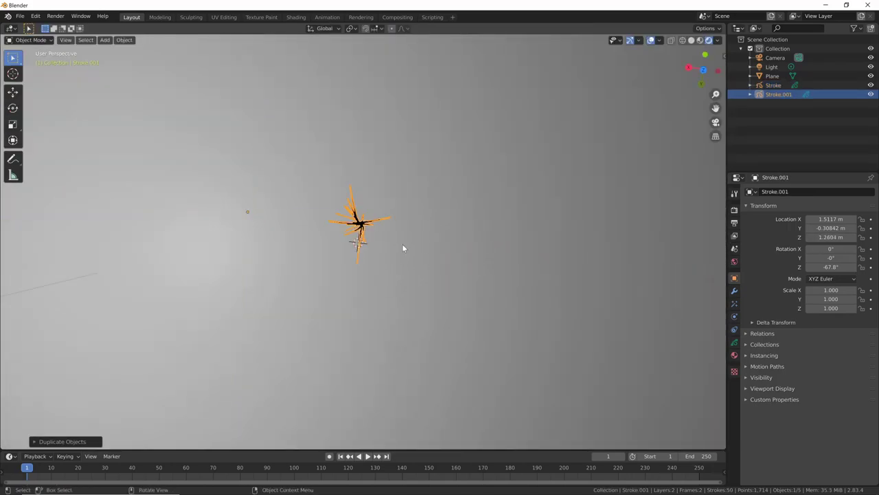
pyautogui.hotkey('shift', 'd')
pyautogui.click(457, 222)
pyautogui.moveTo(457, 222)
pyautogui.mouseDown(button='middle')
pyautogui.moveTo(481, 194)
pyautogui.moveTo(461, 200)
pyautogui.moveTo(481, 227)
pyautogui.moveTo(550, 245)
pyautogui.moveTo(514, 251)
pyautogui.moveTo(546, 273)
pyautogui.moveTo(621, 233)
pyautogui.moveTo(678, 237)
pyautogui.moveTo(670, 253)
pyautogui.moveTo(581, 258)
pyautogui.moveTo(508, 249)
pyautogui.moveTo(528, 234)
pyautogui.moveTo(535, 241)
pyautogui.mouseUp(button='middle')
pyautogui.scroll(5, 480, 226)
# Step: Delete both duplicate trees, Stroke.002 and Stroke.001
pyautogui.press('x')
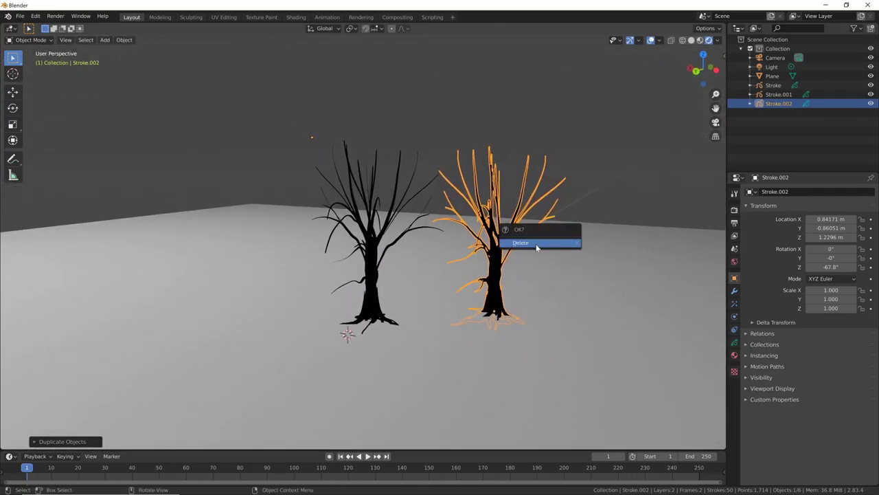
pyautogui.click(536, 242)
pyautogui.moveTo(587, 259)
pyautogui.mouseDown(button='middle')
pyautogui.moveTo(533, 300)
pyautogui.moveTo(506, 350)
pyautogui.moveTo(521, 327)
pyautogui.moveTo(483, 357)
pyautogui.moveTo(514, 332)
pyautogui.mouseUp(button='middle')
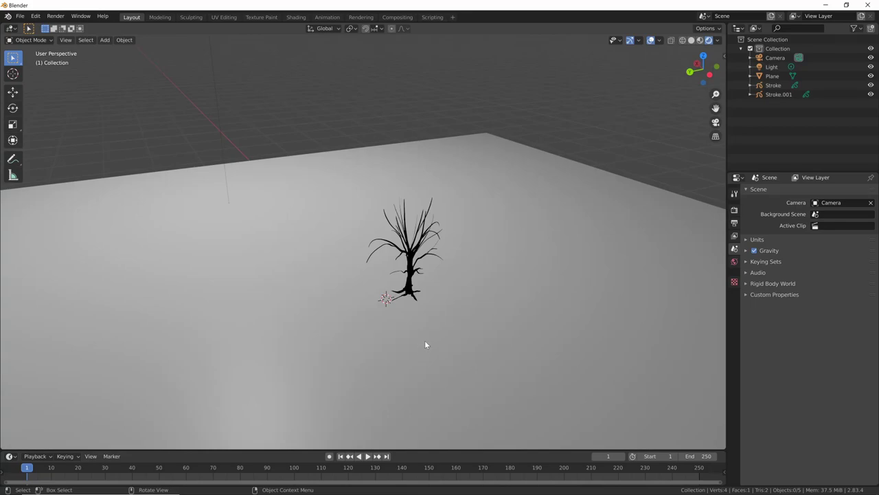
pyautogui.click(779, 95)
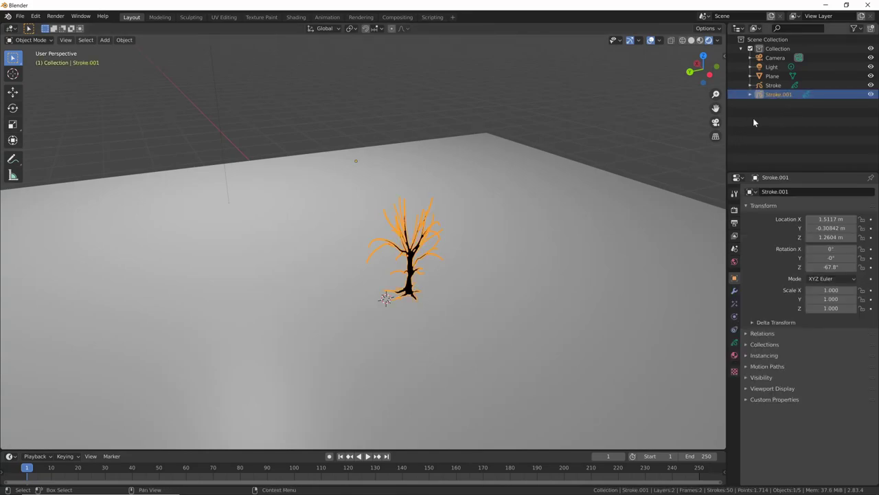
pyautogui.press('x')
pyautogui.click(533, 253)
# Step: Select the original Stroke tree and scale it up
pyautogui.click(767, 86)
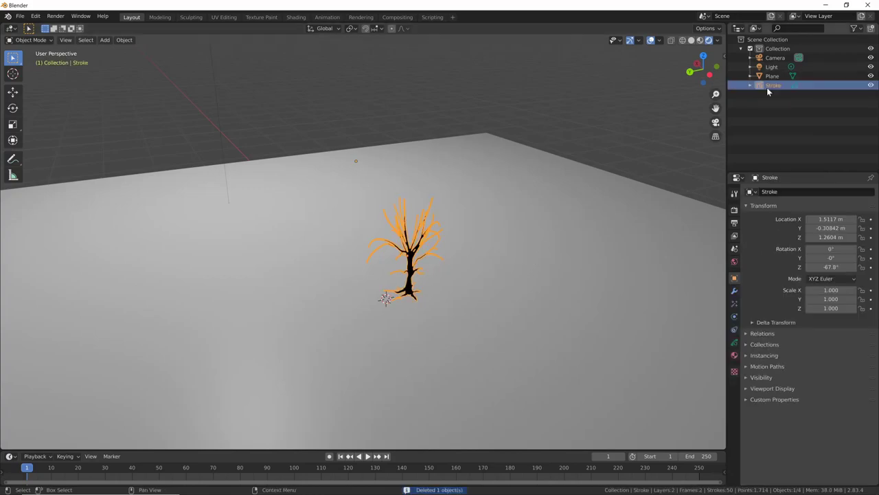
pyautogui.moveTo(529, 289)
pyautogui.mouseDown(button='middle')
pyautogui.moveTo(498, 306)
pyautogui.moveTo(531, 297)
pyautogui.moveTo(490, 304)
pyautogui.moveTo(565, 251)
pyautogui.mouseUp(button='middle')
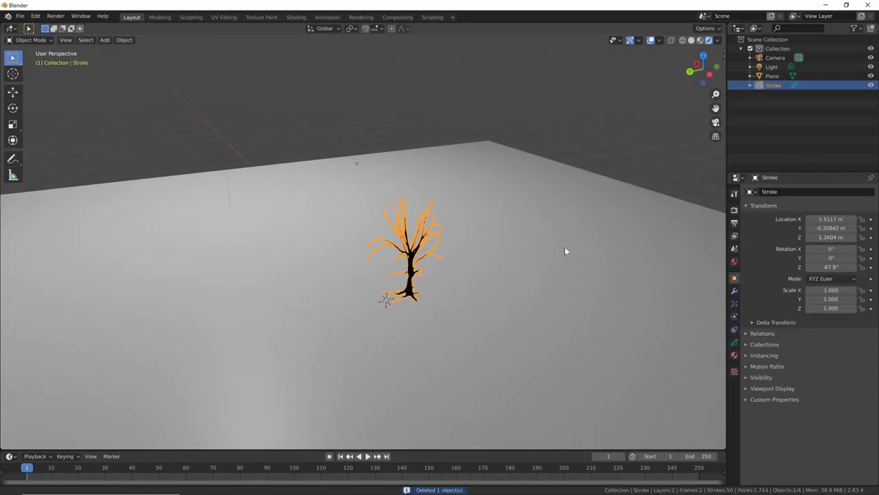
pyautogui.scroll(-3, 564, 251)
pyautogui.press('s')
pyautogui.click(389, 278)
pyautogui.scroll(2, 452, 221)
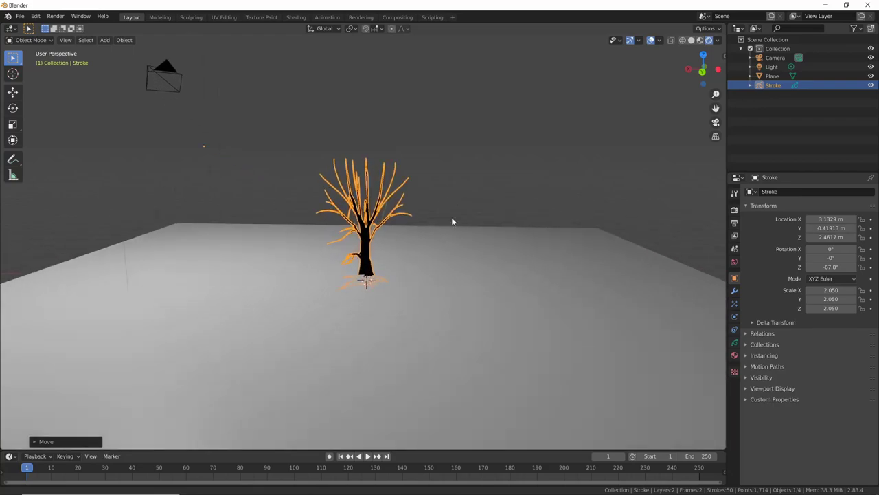
pyautogui.scroll(5, 452, 222)
pyautogui.scroll(-1, 502, 178)
pyautogui.moveTo(424, 214)
pyautogui.keyDown('shift'); pyautogui.mouseDown(button='middle')
pyautogui.moveTo(507, 307)
pyautogui.moveTo(547, 318)
pyautogui.moveTo(483, 183)
pyautogui.moveTo(503, 183)
pyautogui.moveTo(492, 293)
pyautogui.moveTo(393, 310)
pyautogui.moveTo(524, 323)
pyautogui.mouseUp(button='middle'); pyautogui.keyUp('shift')
# Step: Move the enlarged tree onto the floor near the origin
pyautogui.press('g')
pyautogui.click(488, 299)
pyautogui.scroll(3, 392, 310)
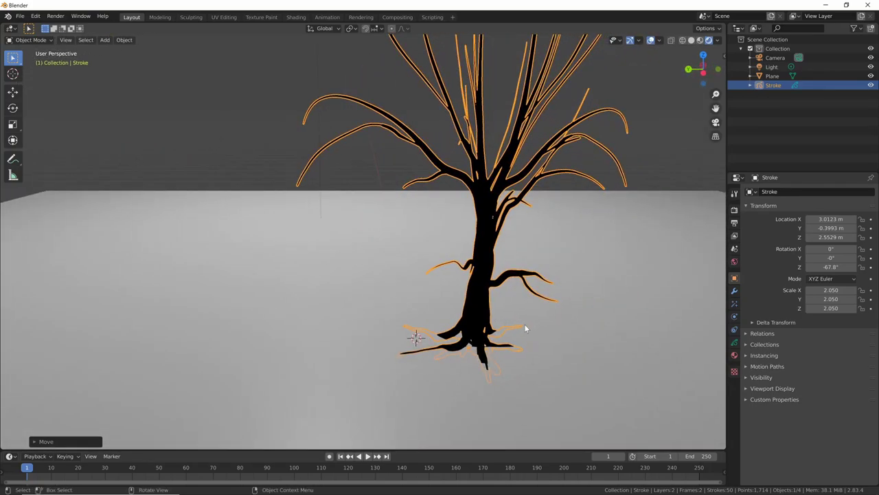
pyautogui.press('g')
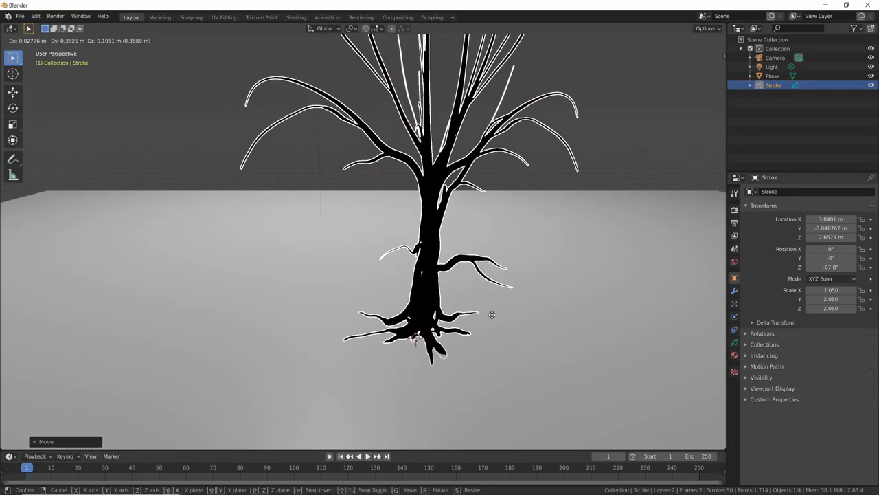
pyautogui.click(490, 314)
pyautogui.moveTo(491, 314)
pyautogui.mouseDown(button='middle')
pyautogui.moveTo(565, 302)
pyautogui.moveTo(457, 300)
pyautogui.mouseUp(button='middle')
pyautogui.press('g')
pyautogui.click(550, 302)
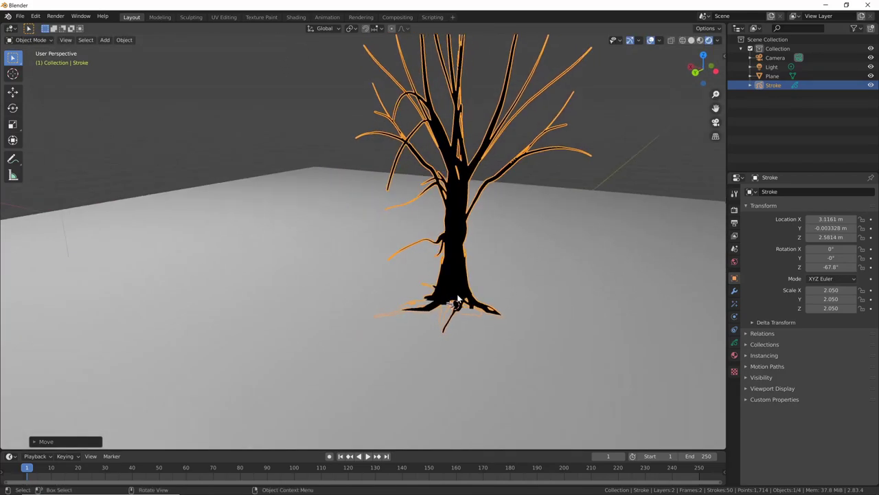
# Step: Set the tree's origin to its geometry and keep its scale at 2.050
pyautogui.rightClick(463, 297)
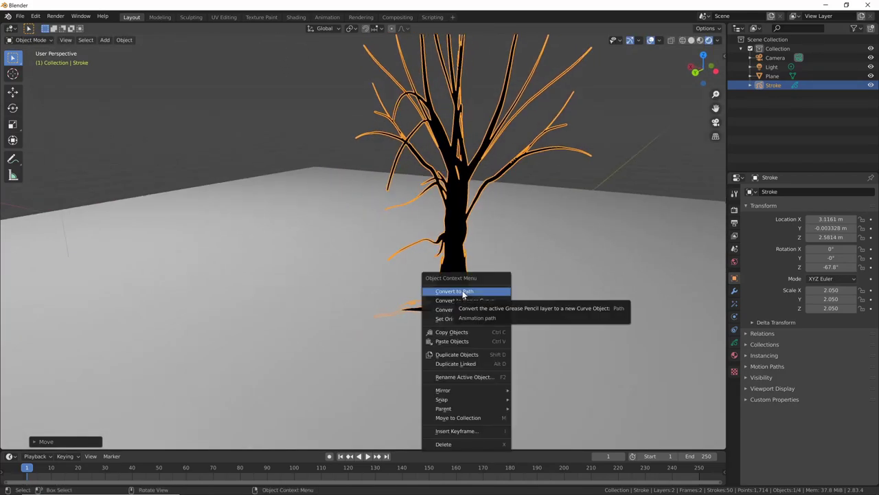
pyautogui.moveTo(468, 319)
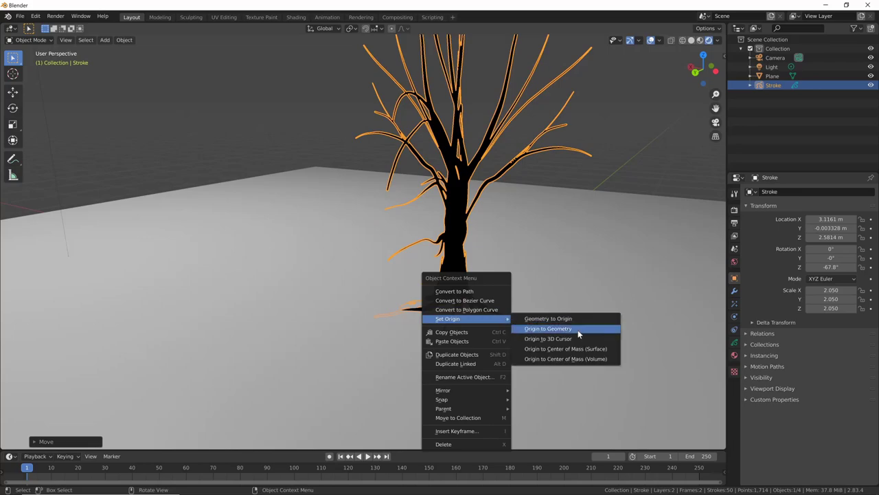
pyautogui.click(550, 338)
pyautogui.scroll(-3, 522, 330)
pyautogui.scroll(-2, 480, 347)
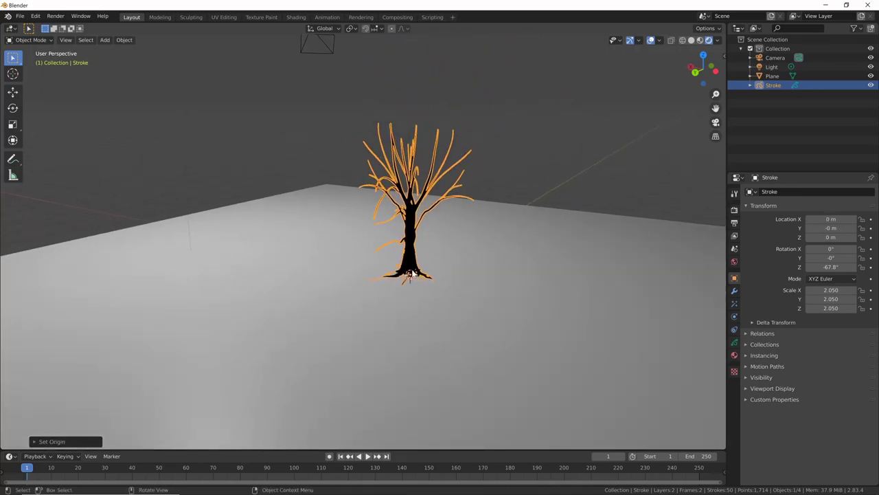
pyautogui.moveTo(522, 278); pyautogui.dragTo(489, 272, button='middle')
pyautogui.press('s')
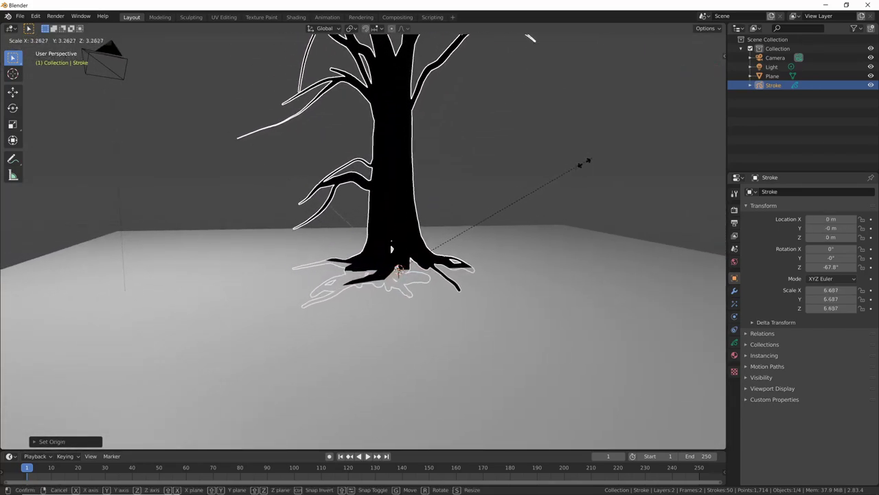
pyautogui.click(562, 195)
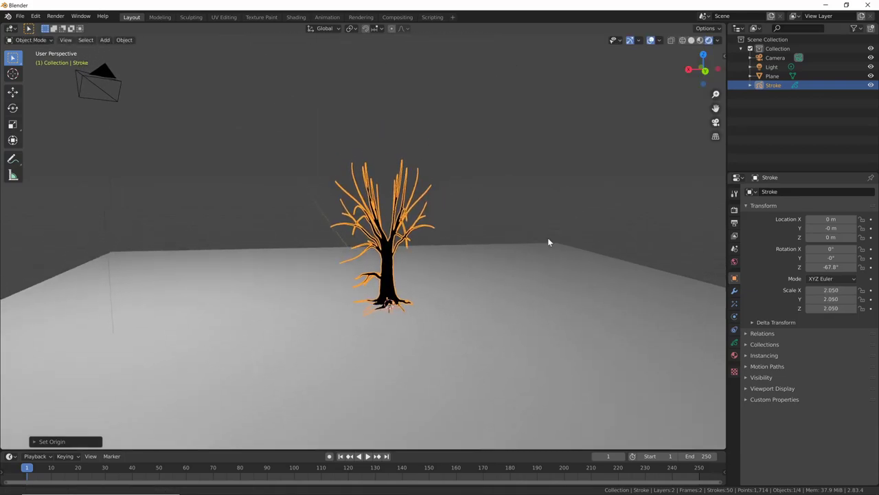
pyautogui.moveTo(547, 242)
pyautogui.mouseDown(button='middle')
pyautogui.moveTo(557, 269)
pyautogui.moveTo(505, 268)
pyautogui.mouseUp(button='middle')
pyautogui.scroll(-2, 505, 268)
pyautogui.moveTo(454, 312)
pyautogui.mouseDown(button='middle')
pyautogui.moveTo(511, 308)
pyautogui.moveTo(551, 332)
pyautogui.moveTo(526, 322)
pyautogui.mouseUp(button='middle')
pyautogui.scroll(4, 609, 239)
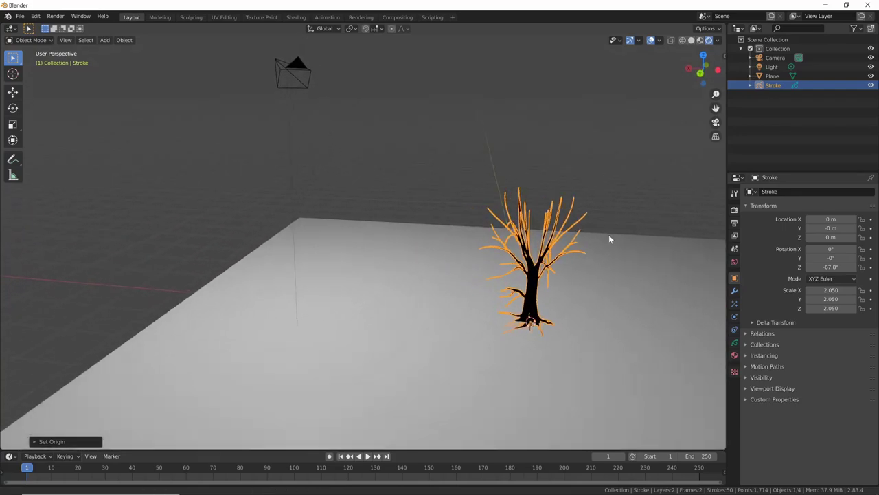
pyautogui.moveTo(610, 240); pyautogui.dragTo(489, 245, button='middle')
pyautogui.moveTo(576, 299); pyautogui.dragTo(490, 316, button='middle')
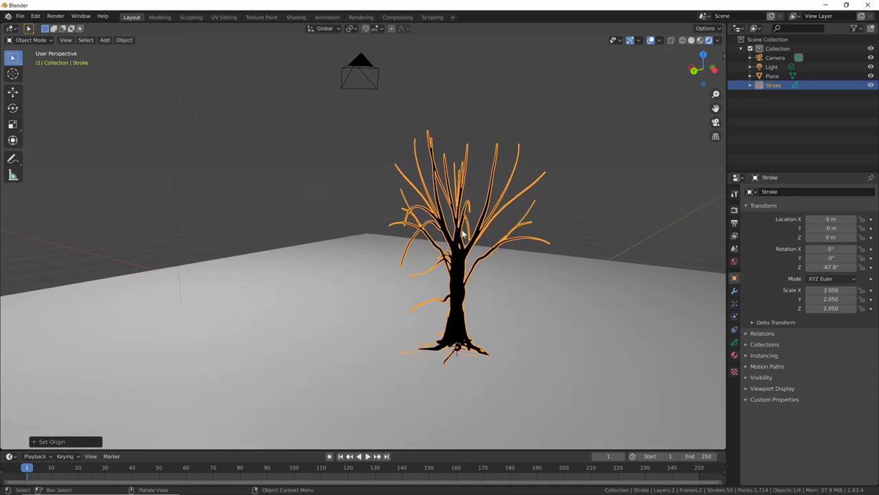
# Step: Convert the Stroke tree to a polygon curve and select the resulting Lines object
pyautogui.rightClick(459, 317)
pyautogui.moveTo(445, 315)
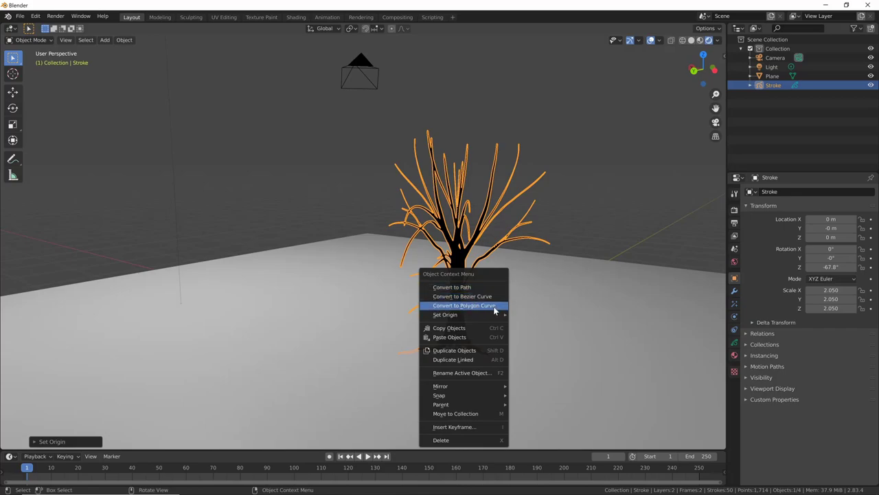
pyautogui.click(494, 307)
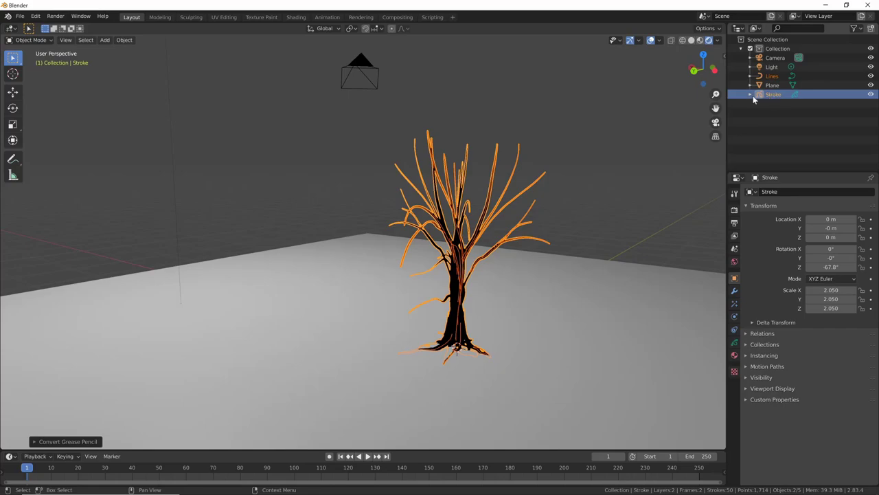
pyautogui.click(734, 343)
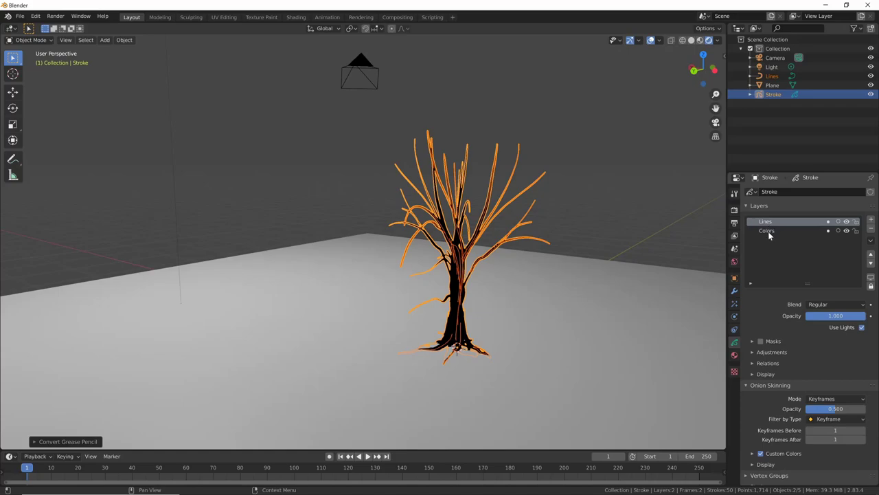
pyautogui.click(773, 76)
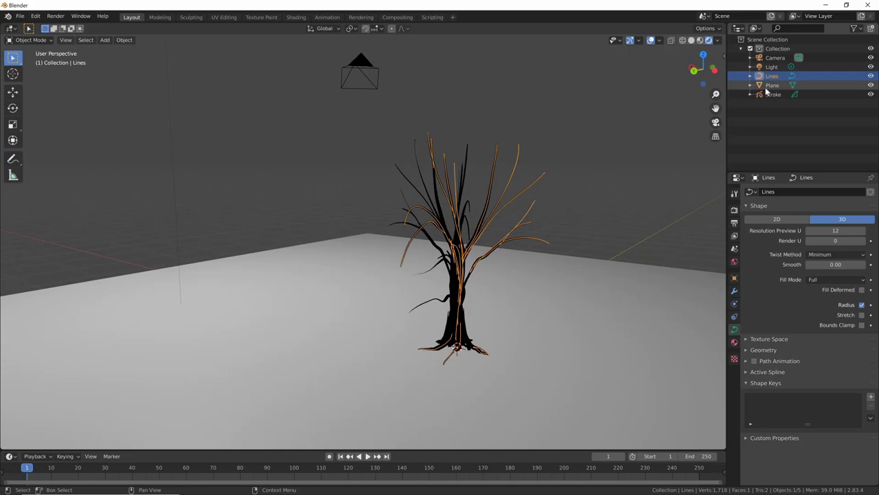
# Step: Hide the Stroke tree and expand the Lines curve's Geometry settings
pyautogui.click(872, 95)
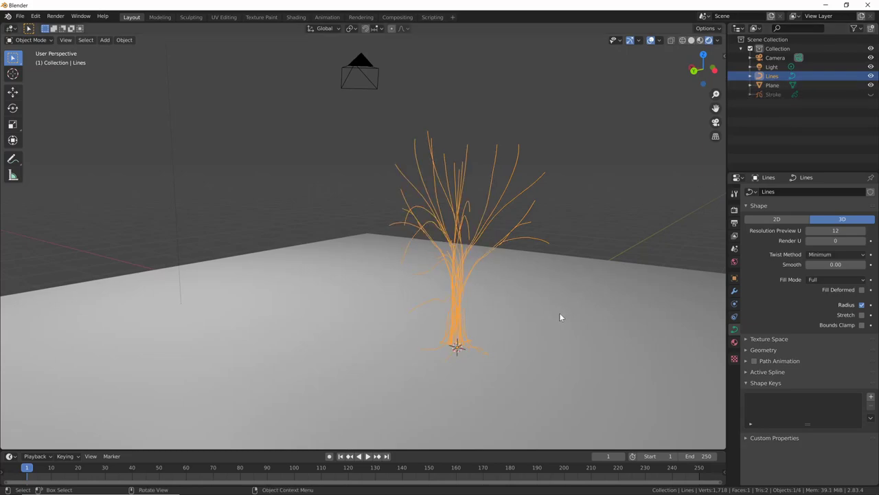
pyautogui.moveTo(559, 315)
pyautogui.mouseDown(button='middle')
pyautogui.moveTo(555, 331)
pyautogui.moveTo(538, 323)
pyautogui.moveTo(597, 310)
pyautogui.moveTo(550, 310)
pyautogui.moveTo(609, 314)
pyautogui.moveTo(582, 309)
pyautogui.mouseUp(button='middle')
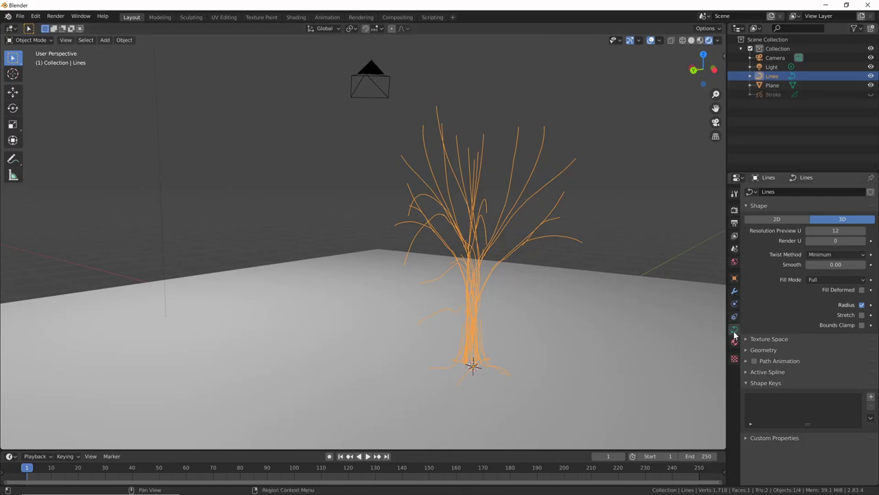
pyautogui.click(747, 350)
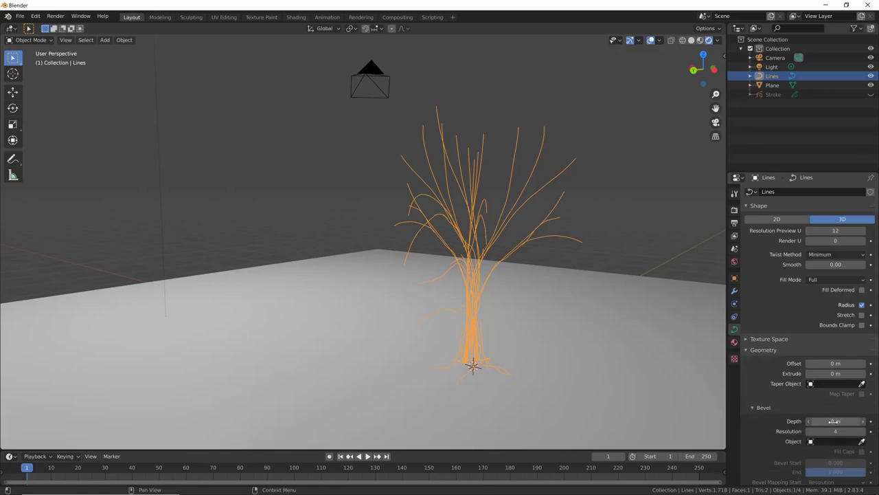
# Step: Enter a 0.1 m bevel depth for the Lines curves, then start lowering it
pyautogui.moveTo(835, 421); pyautogui.dragTo(836, 421)
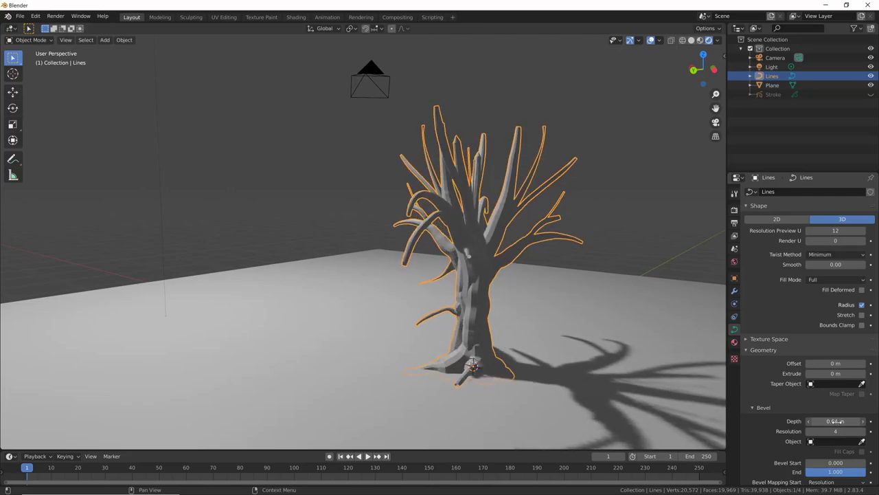
pyautogui.moveTo(836, 421); pyautogui.dragTo(834, 422)
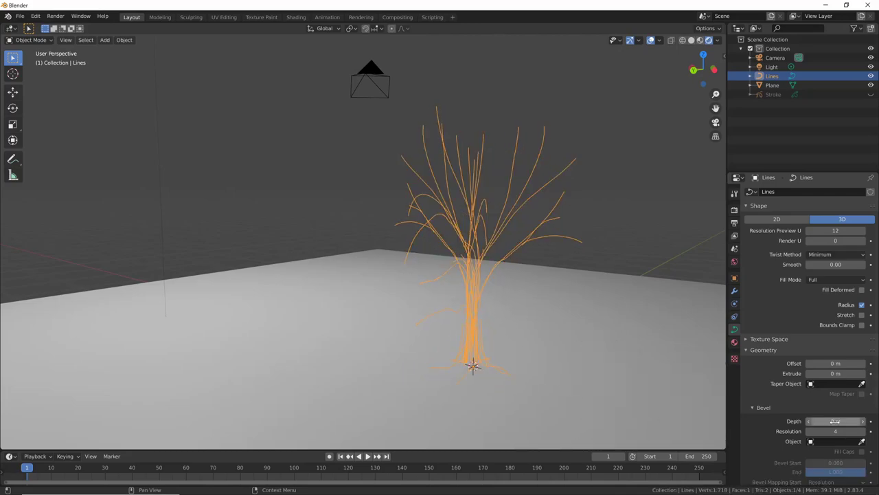
pyautogui.click(835, 421)
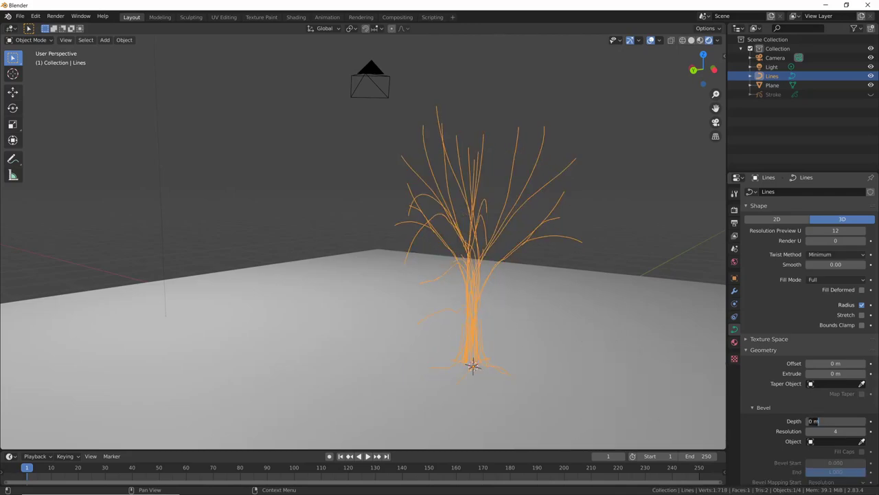
pyautogui.click(830, 418)
pyautogui.write('.1')
pyautogui.press('Return')
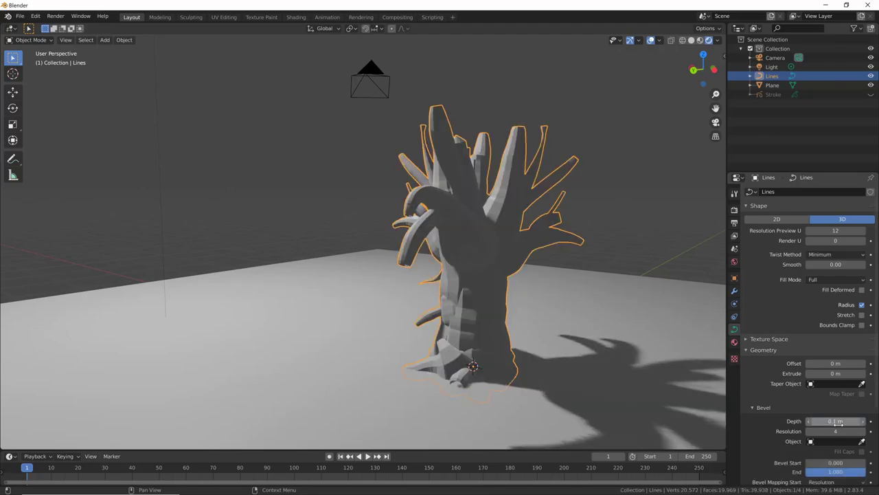
pyautogui.click(837, 422)
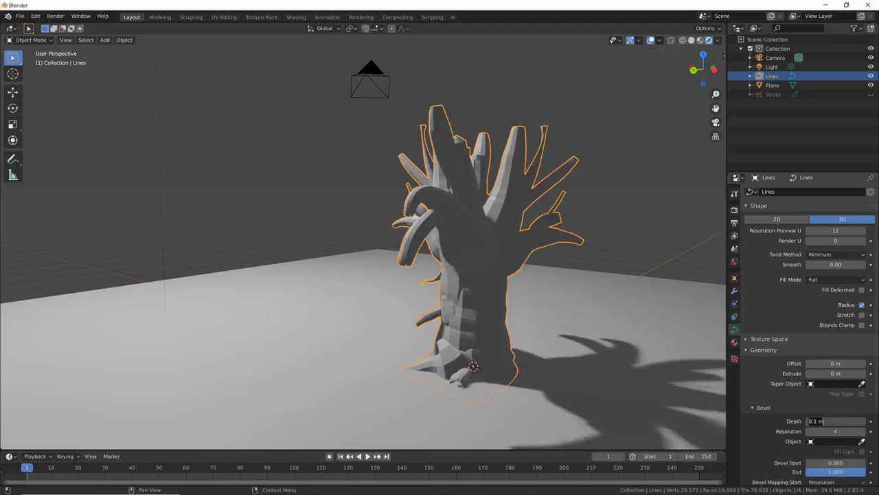
pyautogui.moveTo(618, 357); pyautogui.dragTo(575, 342, button='middle')
# Step: Fine-tune the bevel depth to 0.01 m, checking the branch thickness from several angles
pyautogui.moveTo(818, 421)
pyautogui.mouseDown()
pyautogui.moveTo(828, 421)
pyautogui.moveTo(818, 422)
pyautogui.mouseUp()
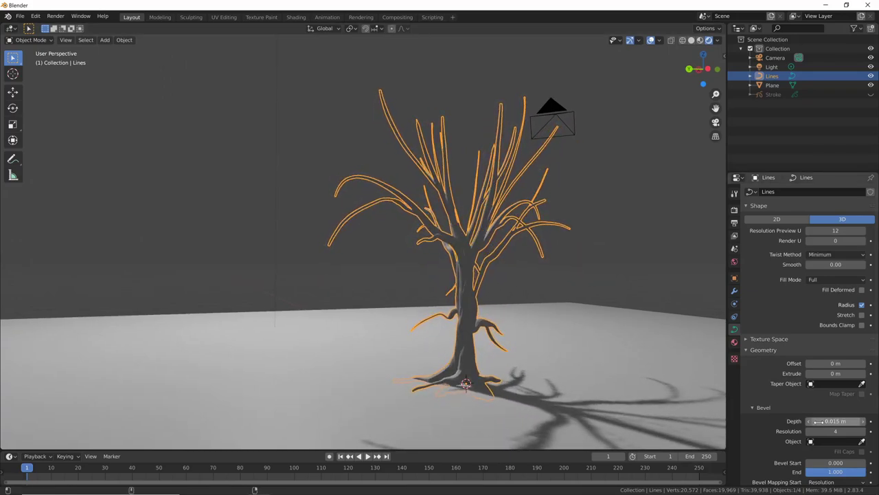
pyautogui.moveTo(832, 422); pyautogui.dragTo(836, 421)
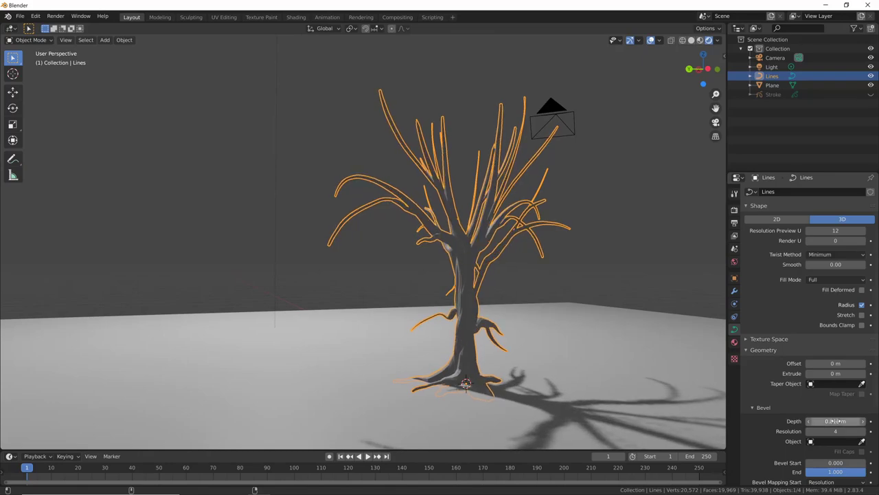
pyautogui.moveTo(714, 406)
pyautogui.mouseDown(button='middle')
pyautogui.moveTo(622, 380)
pyautogui.moveTo(692, 389)
pyautogui.moveTo(673, 388)
pyautogui.mouseUp(button='middle')
pyautogui.moveTo(631, 351)
pyautogui.mouseDown(button='middle')
pyautogui.moveTo(643, 344)
pyautogui.moveTo(587, 334)
pyautogui.moveTo(677, 343)
pyautogui.moveTo(582, 307)
pyautogui.moveTo(653, 287)
pyautogui.moveTo(526, 269)
pyautogui.moveTo(547, 281)
pyautogui.mouseUp(button='middle')
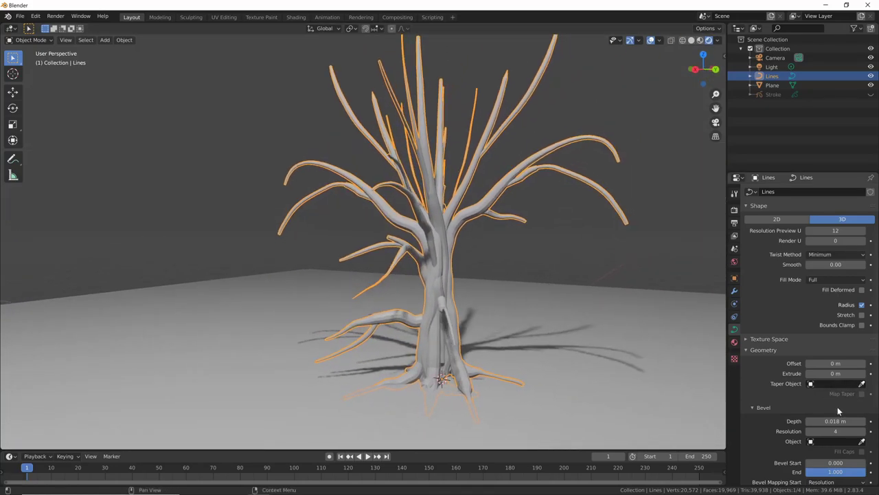
pyautogui.moveTo(835, 420); pyautogui.dragTo(833, 420)
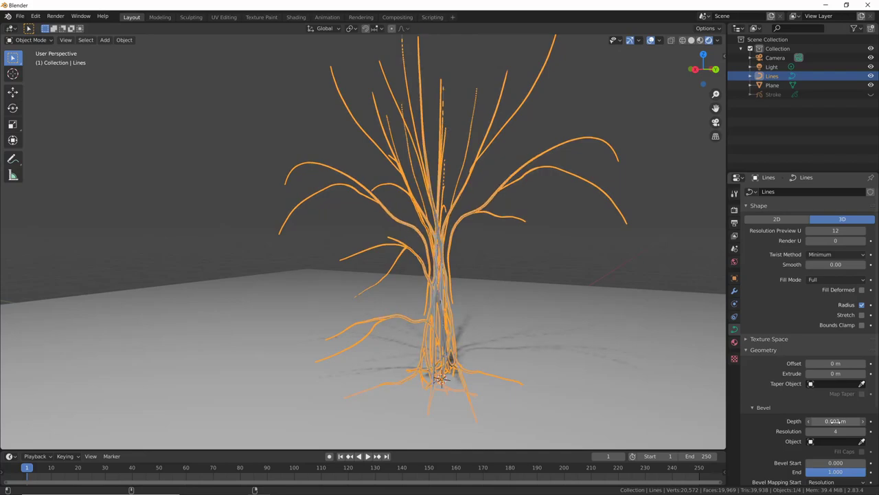
pyautogui.moveTo(494, 362); pyautogui.dragTo(631, 344, button='middle')
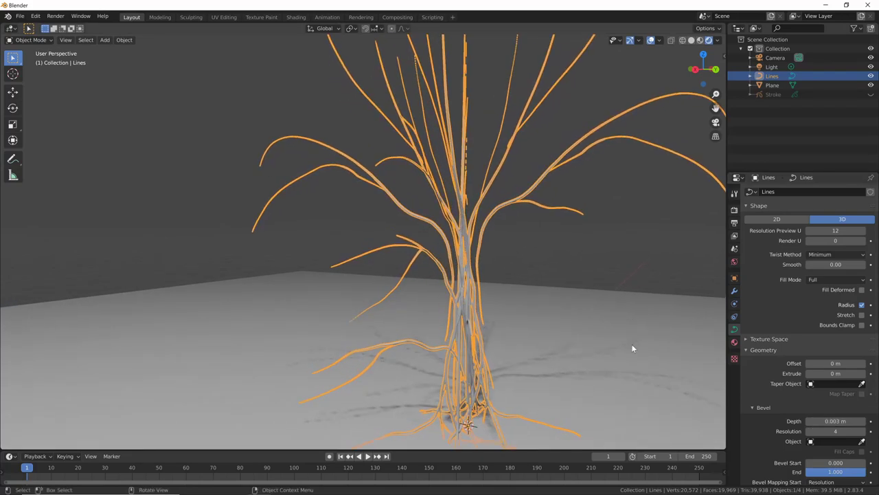
pyautogui.scroll(3, 625, 342)
pyautogui.moveTo(835, 420); pyautogui.dragTo(839, 420)
pyautogui.scroll(-3, 673, 329)
pyautogui.moveTo(673, 329)
pyautogui.mouseDown(button='middle')
pyautogui.moveTo(686, 331)
pyautogui.moveTo(596, 343)
pyautogui.moveTo(665, 377)
pyautogui.moveTo(651, 353)
pyautogui.moveTo(672, 351)
pyautogui.moveTo(621, 350)
pyautogui.moveTo(656, 348)
pyautogui.moveTo(653, 356)
pyautogui.moveTo(622, 327)
pyautogui.moveTo(591, 319)
pyautogui.moveTo(567, 347)
pyautogui.moveTo(536, 346)
pyautogui.moveTo(348, 217)
pyautogui.moveTo(633, 289)
pyautogui.moveTo(640, 272)
pyautogui.moveTo(447, 346)
pyautogui.moveTo(527, 290)
pyautogui.moveTo(447, 298)
pyautogui.moveTo(638, 271)
pyautogui.moveTo(580, 290)
pyautogui.moveTo(555, 314)
pyautogui.moveTo(634, 330)
pyautogui.moveTo(581, 323)
pyautogui.moveTo(584, 331)
pyautogui.mouseUp(button='middle')
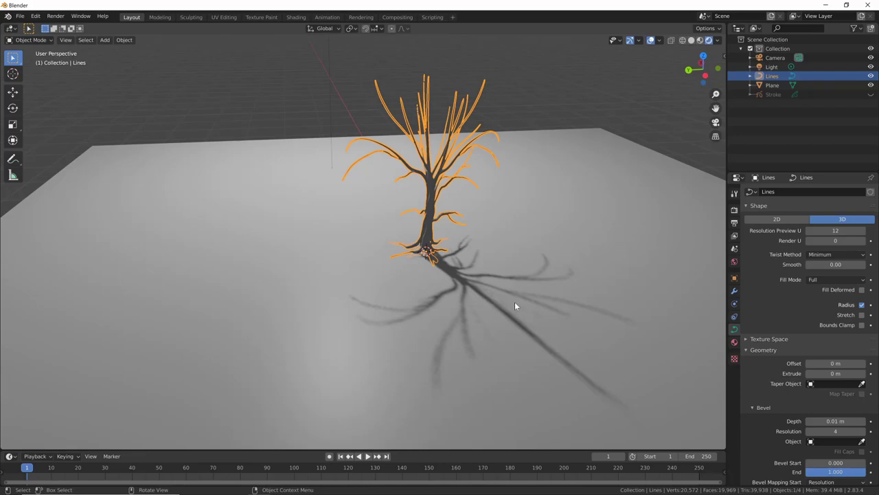
# Step: Set the Eevee cube and cascade shadow sizes to 4096 px
pyautogui.click(734, 209)
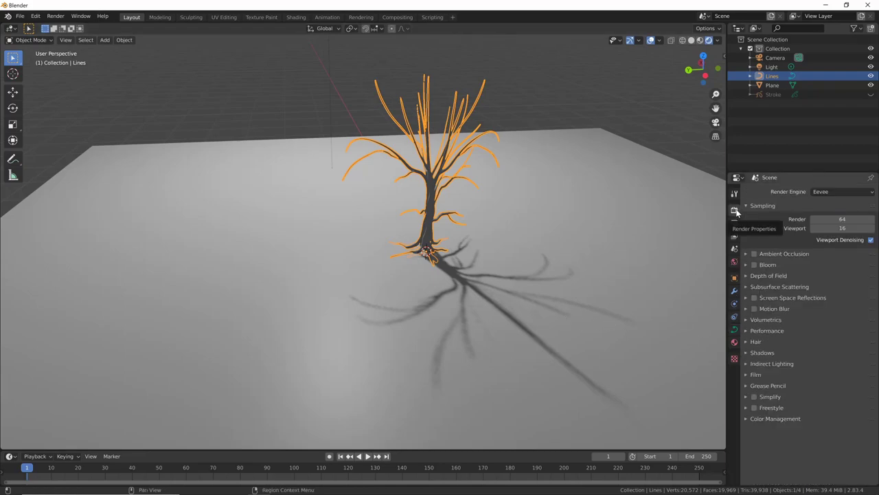
pyautogui.click(746, 353)
pyautogui.click(835, 366)
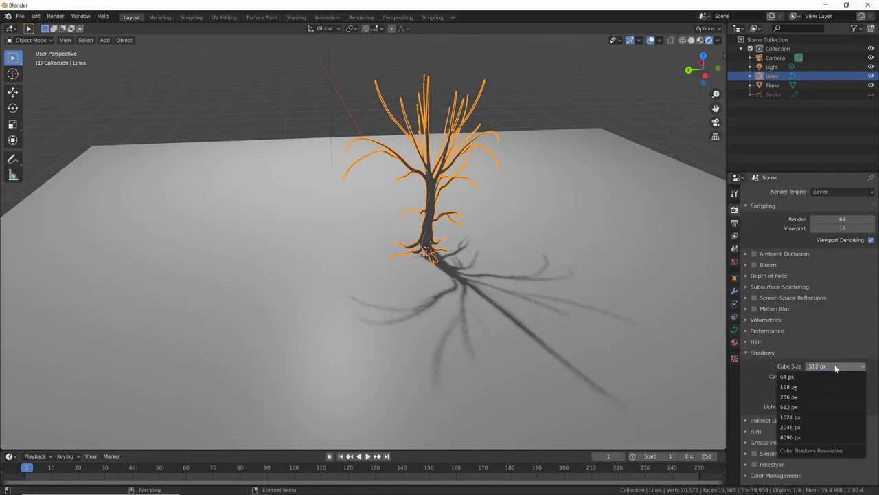
pyautogui.click(817, 428)
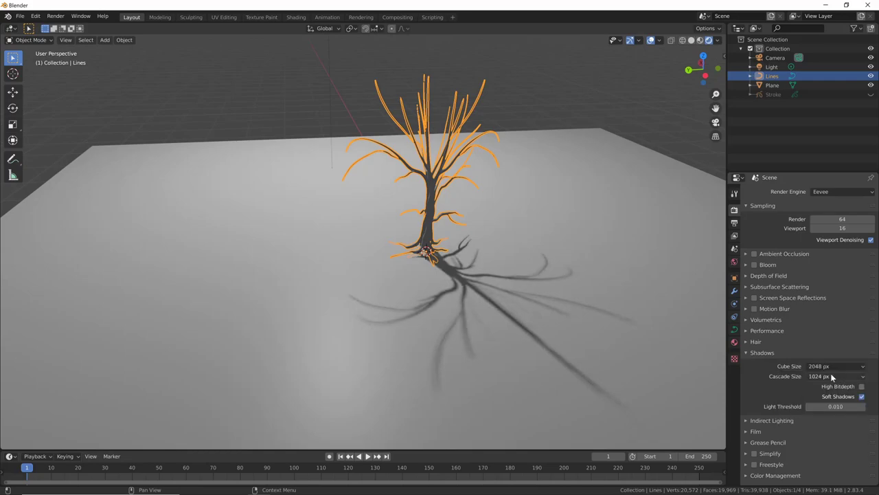
pyautogui.click(836, 376)
pyautogui.click(818, 447)
pyautogui.moveTo(715, 330)
pyautogui.mouseDown(button='middle')
pyautogui.moveTo(617, 275)
pyautogui.moveTo(680, 251)
pyautogui.mouseUp(button='middle')
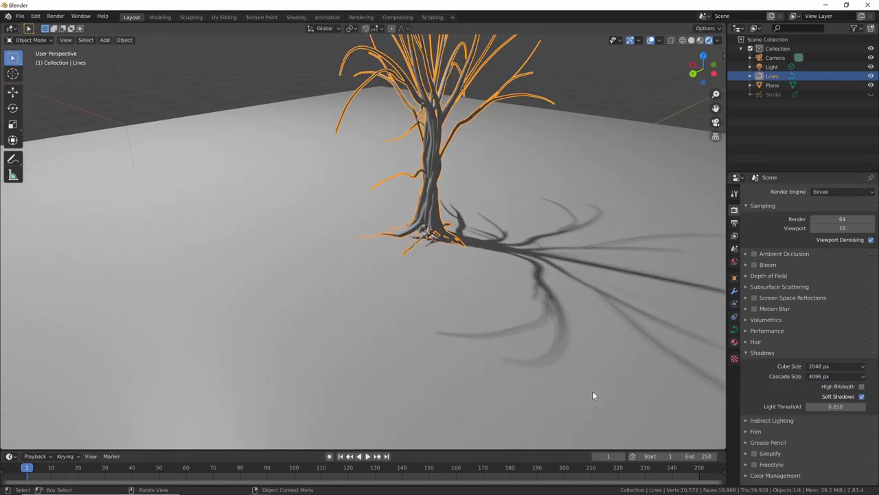
pyautogui.click(845, 366)
pyautogui.click(789, 440)
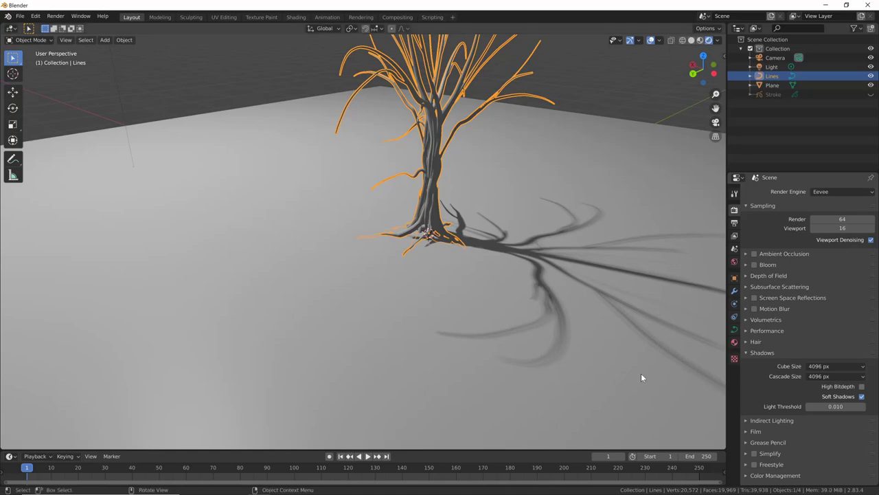
# Step: Toggle Soft Shadows off and back on to compare the tree's shadow
pyautogui.click(862, 397)
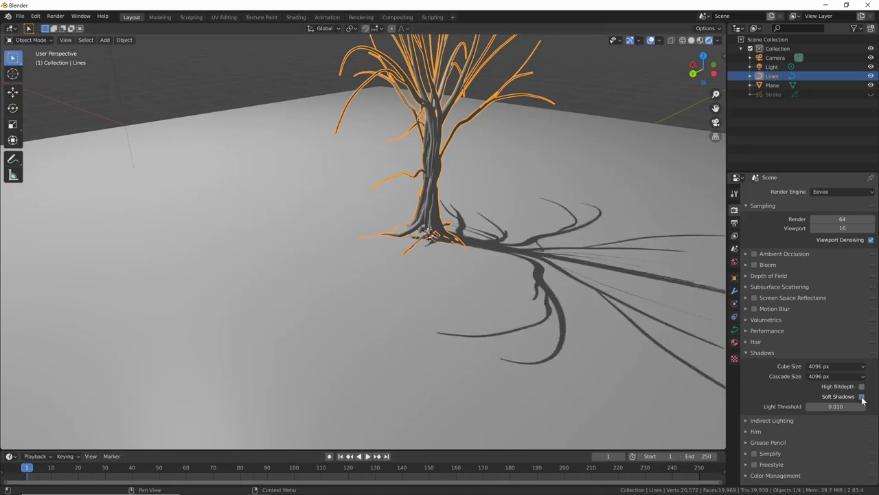
pyautogui.click(862, 397)
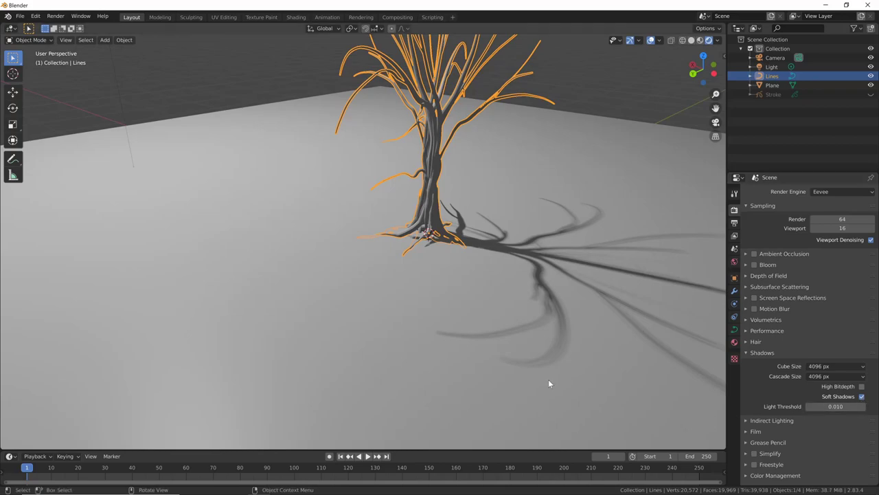
pyautogui.moveTo(548, 380)
pyautogui.mouseDown(button='middle')
pyautogui.moveTo(597, 383)
pyautogui.moveTo(606, 327)
pyautogui.moveTo(534, 382)
pyautogui.mouseUp(button='middle')
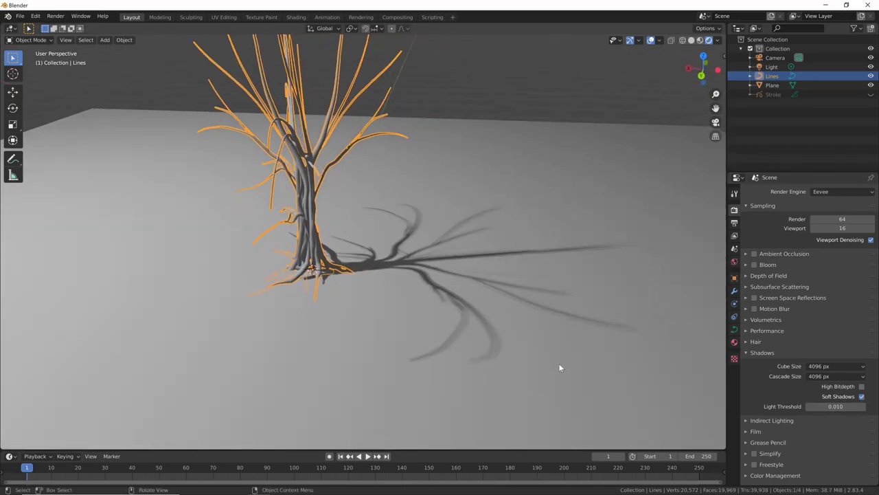
pyautogui.moveTo(558, 347)
pyautogui.mouseDown(button='middle')
pyautogui.moveTo(424, 373)
pyautogui.moveTo(542, 316)
pyautogui.moveTo(646, 294)
pyautogui.moveTo(565, 280)
pyautogui.mouseUp(button='middle')
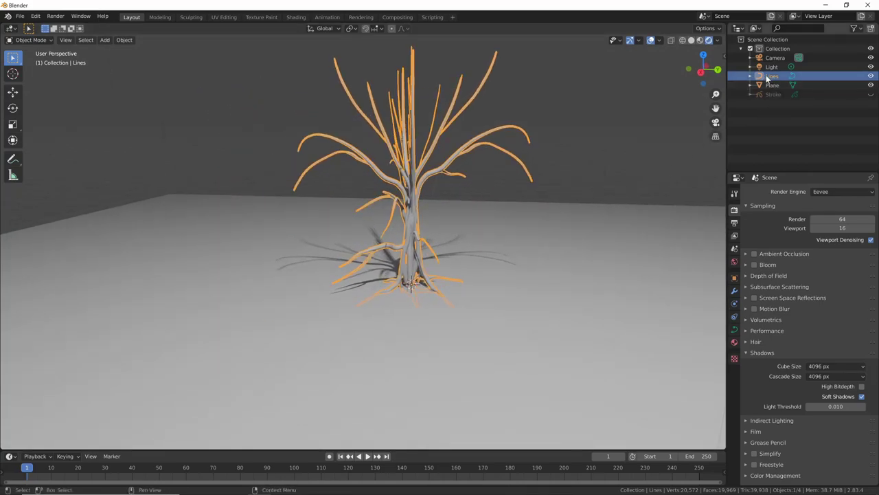
# Step: Duplicate the Lines tree and rotate the copy beside the original
pyautogui.hotkey('shift', 'd')
pyautogui.click(522, 288)
pyautogui.moveTo(522, 289)
pyautogui.mouseDown(button='middle')
pyautogui.moveTo(657, 369)
pyautogui.moveTo(643, 341)
pyautogui.mouseUp(button='middle')
pyautogui.press('r')
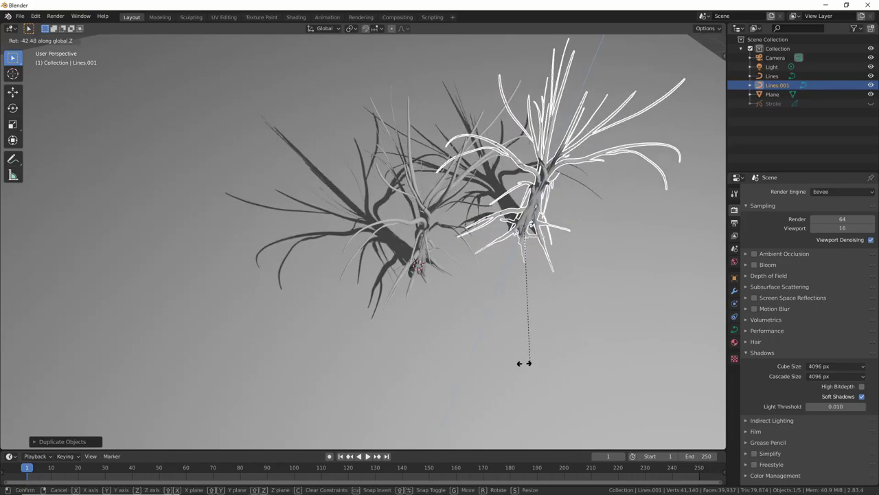
pyautogui.click(481, 352)
pyautogui.moveTo(475, 353)
pyautogui.mouseDown(button='middle')
pyautogui.moveTo(700, 275)
pyautogui.moveTo(535, 319)
pyautogui.moveTo(508, 311)
pyautogui.moveTo(601, 314)
pyautogui.mouseUp(button='middle')
pyautogui.scroll(4, 623, 260)
pyautogui.scroll(3, 623, 264)
pyautogui.moveTo(614, 256)
pyautogui.mouseDown(button='middle')
pyautogui.moveTo(588, 248)
pyautogui.moveTo(656, 322)
pyautogui.moveTo(619, 312)
pyautogui.moveTo(632, 298)
pyautogui.moveTo(602, 296)
pyautogui.moveTo(628, 281)
pyautogui.moveTo(503, 238)
pyautogui.mouseUp(button='middle')
# Step: Delete the right branch's points from the copied tree
pyautogui.press('Tab')
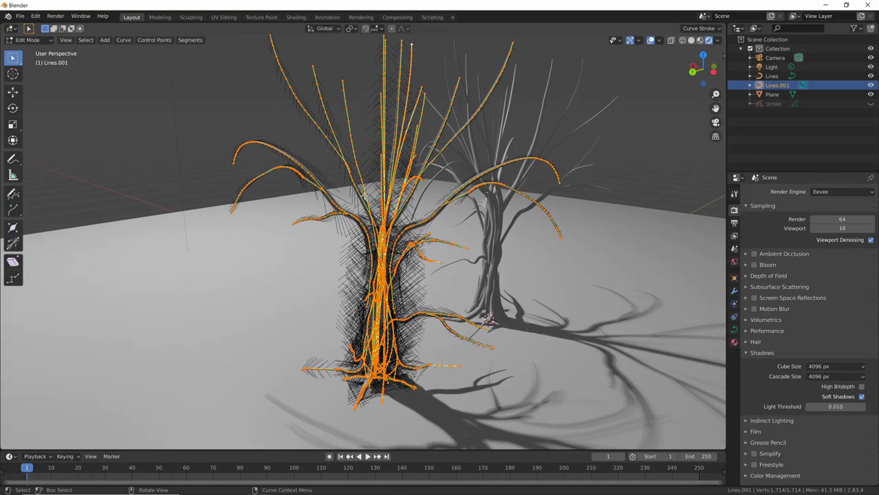
pyautogui.click(563, 238)
pyautogui.moveTo(572, 243); pyautogui.dragTo(579, 217, button='middle')
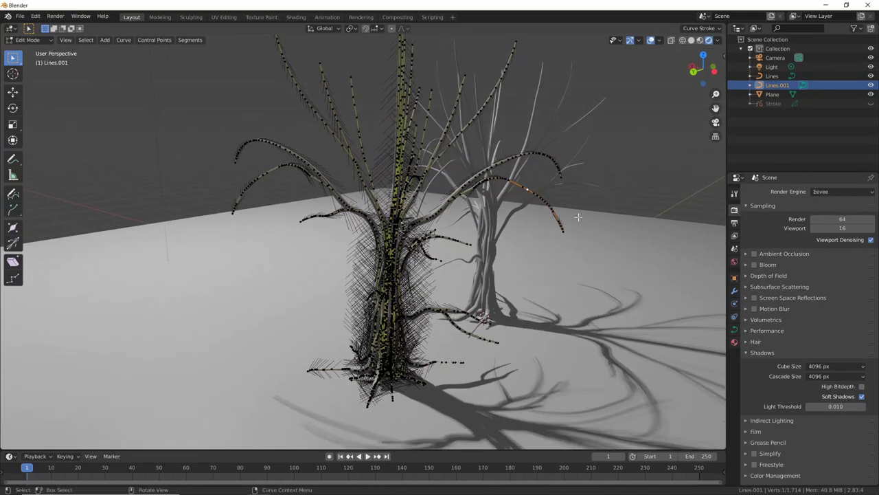
pyautogui.moveTo(525, 198); pyautogui.dragTo(586, 255)
pyautogui.press('x')
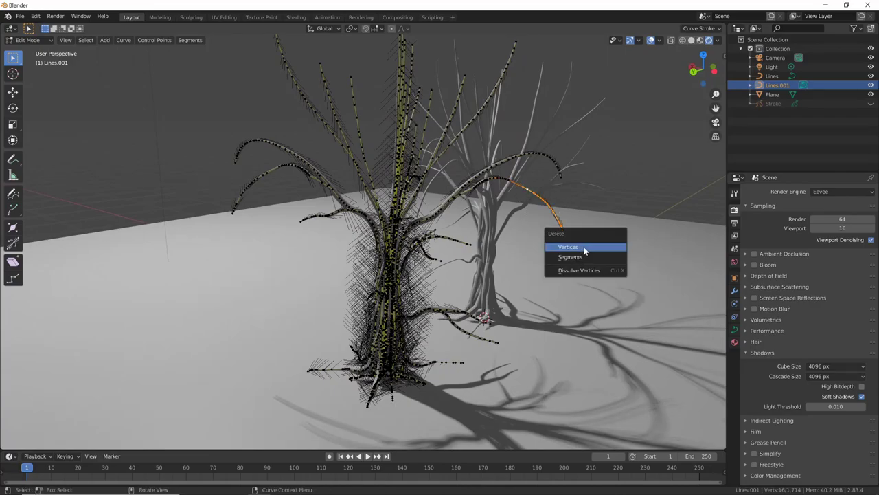
pyautogui.click(584, 247)
pyautogui.moveTo(584, 250)
pyautogui.mouseDown(button='middle')
pyautogui.moveTo(564, 248)
pyautogui.moveTo(612, 250)
pyautogui.moveTo(598, 246)
pyautogui.mouseUp(button='middle')
pyautogui.press('Tab')
pyautogui.press('Tab')
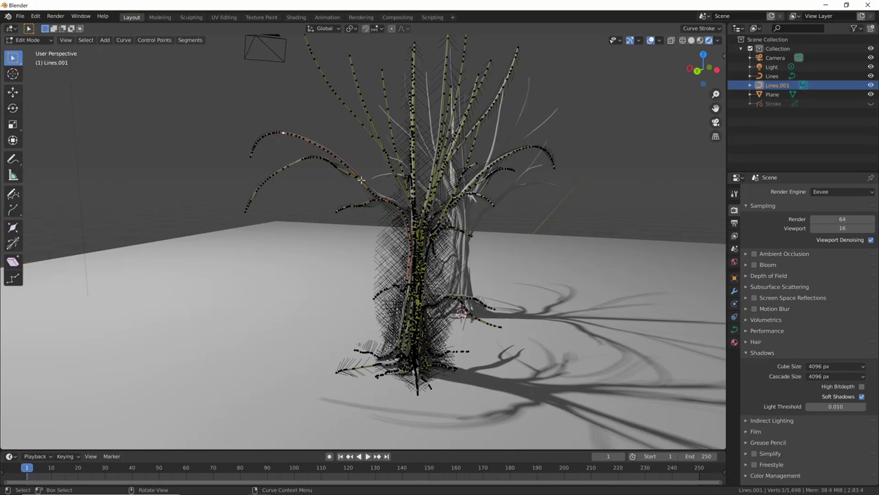
# Step: Move and rotate a branch of the copy with proportional editing, then return to Object Mode
pyautogui.press('o')
pyautogui.press('g')
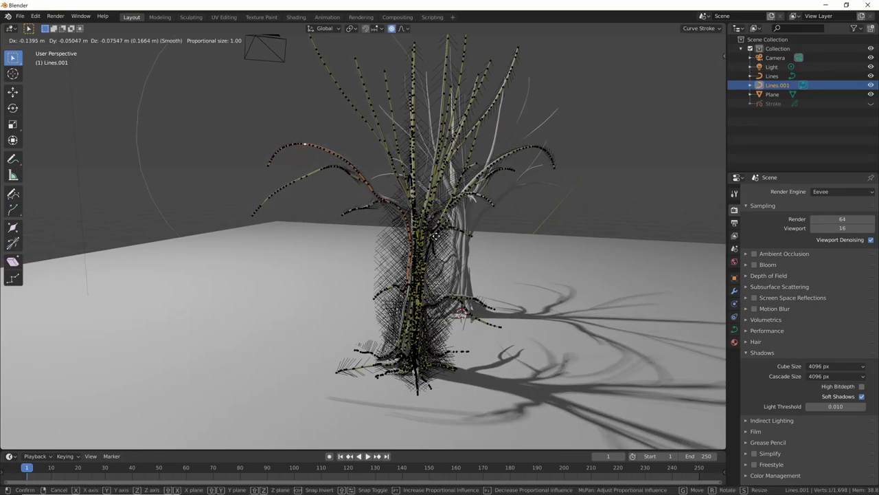
pyautogui.scroll(6, 435, 235)
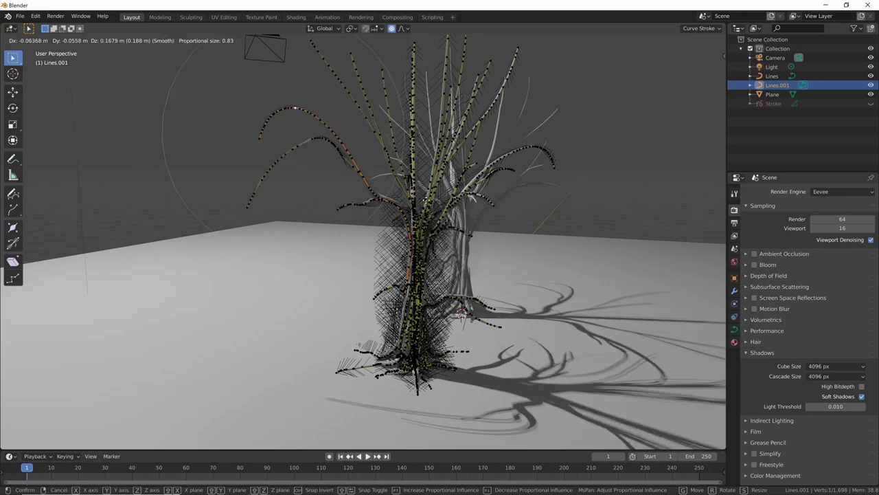
pyautogui.click(434, 236)
pyautogui.moveTo(434, 236)
pyautogui.mouseDown(button='middle')
pyautogui.moveTo(476, 224)
pyautogui.moveTo(454, 222)
pyautogui.mouseUp(button='middle')
pyautogui.press('r')
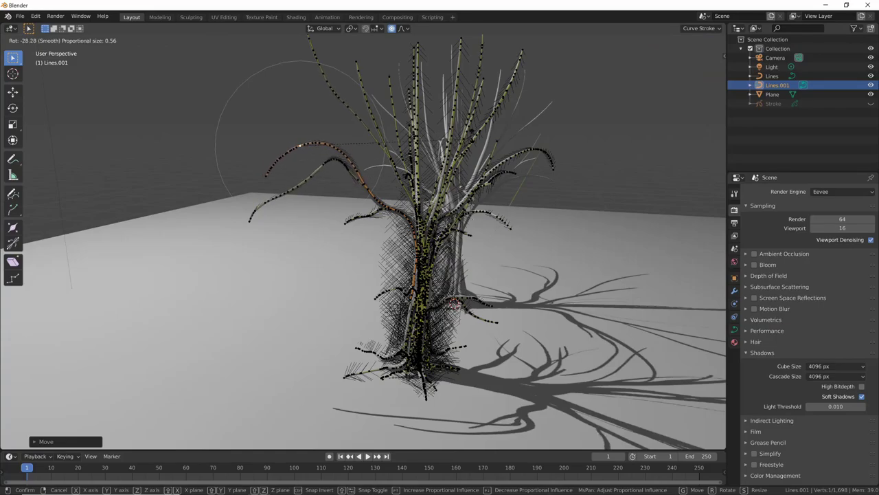
pyautogui.click(583, 259)
pyautogui.press('Tab')
pyautogui.moveTo(614, 262)
pyautogui.mouseDown(button='middle')
pyautogui.moveTo(536, 260)
pyautogui.moveTo(480, 299)
pyautogui.moveTo(560, 300)
pyautogui.moveTo(494, 308)
pyautogui.mouseUp(button='middle')
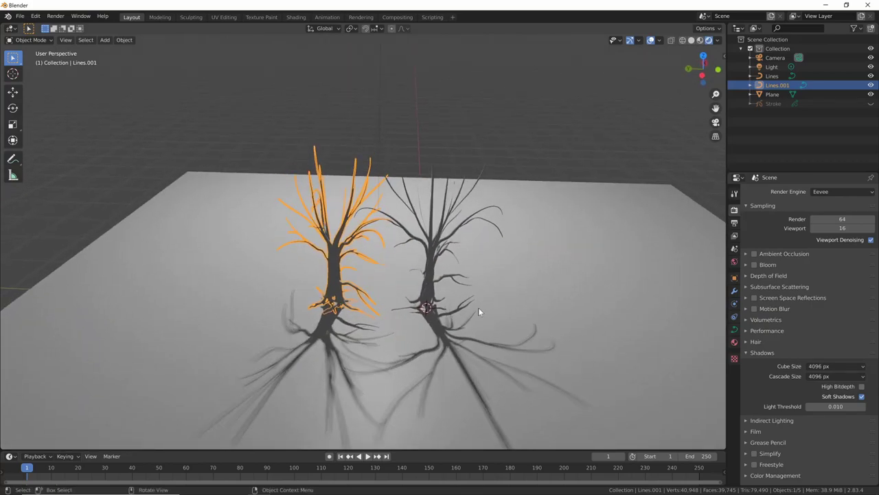
# Step: In Edit Mode on Lines.001, select a connected branch strand with L
pyautogui.moveTo(398, 307)
pyautogui.mouseDown(button='middle')
pyautogui.moveTo(583, 309)
pyautogui.moveTo(550, 323)
pyautogui.moveTo(413, 319)
pyautogui.mouseUp(button='middle')
pyautogui.scroll(3, 495, 257)
pyautogui.scroll(3, 591, 206)
pyautogui.scroll(2, 560, 265)
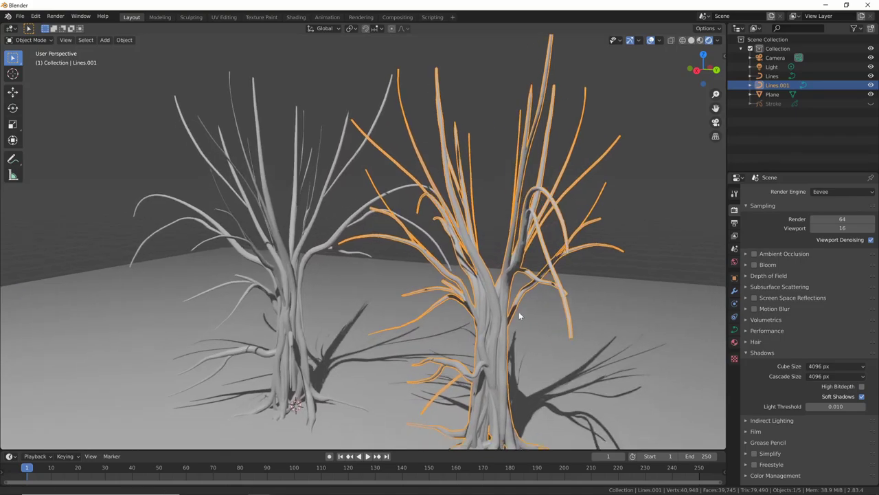
pyautogui.scroll(2, 520, 241)
pyautogui.moveTo(523, 172)
pyautogui.mouseDown(button='middle')
pyautogui.moveTo(538, 317)
pyautogui.moveTo(519, 311)
pyautogui.mouseUp(button='middle')
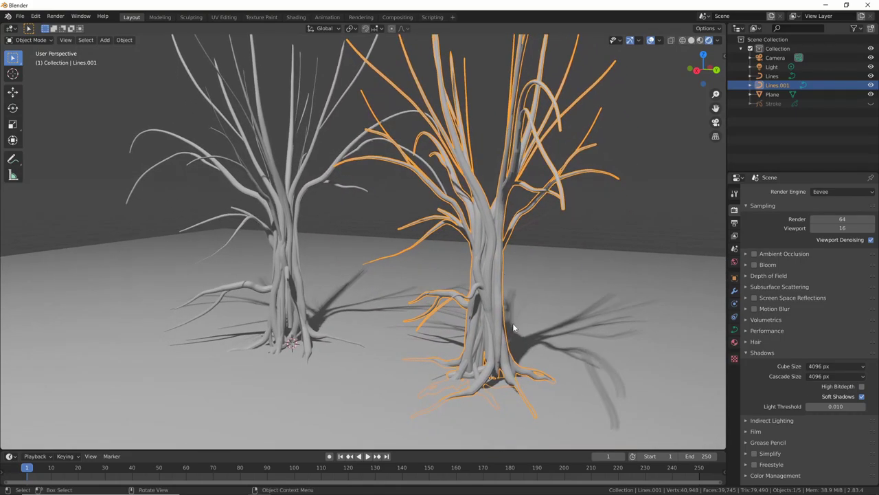
pyautogui.press('Tab')
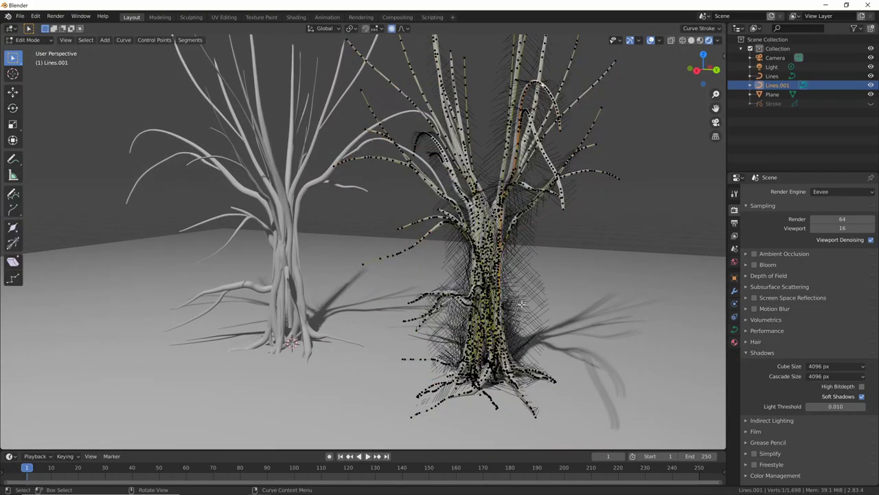
pyautogui.moveTo(534, 295); pyautogui.dragTo(523, 273, button='middle')
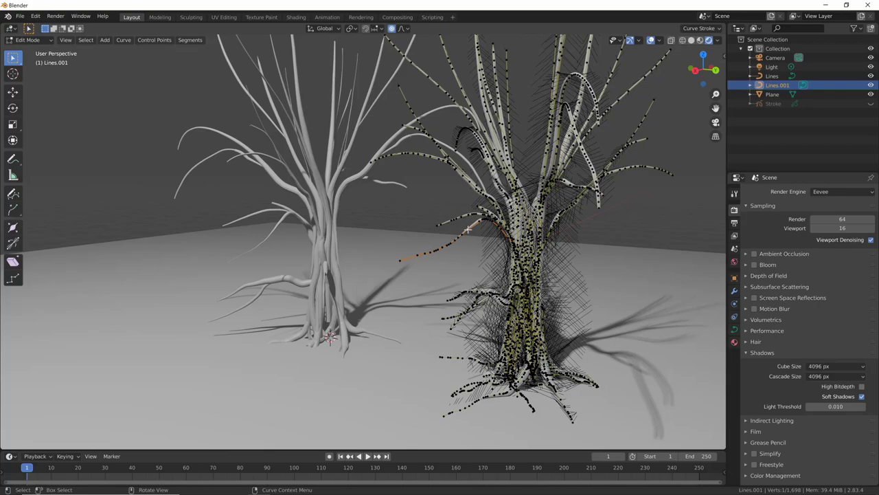
pyautogui.moveTo(481, 261); pyautogui.dragTo(437, 260, button='middle')
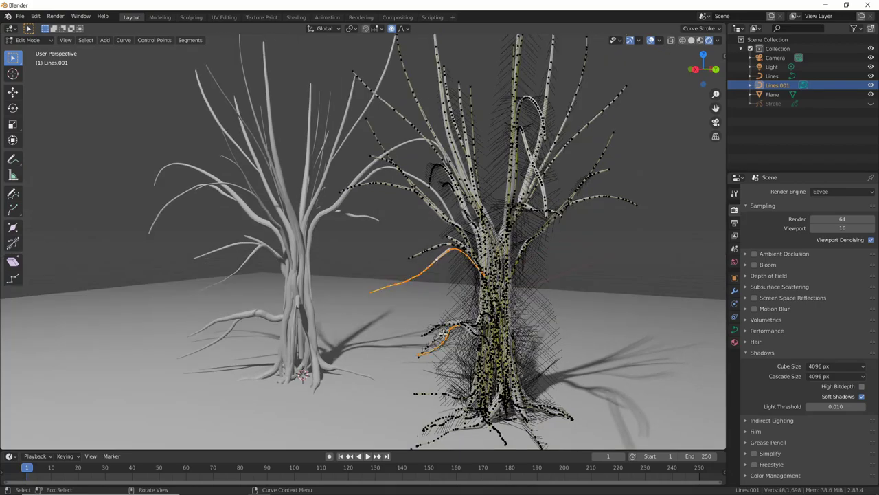
pyautogui.press('l')
# Step: Change the radius of the selected strands with Alt+S, then of the next strand
pyautogui.moveTo(545, 316); pyautogui.dragTo(445, 303, button='middle')
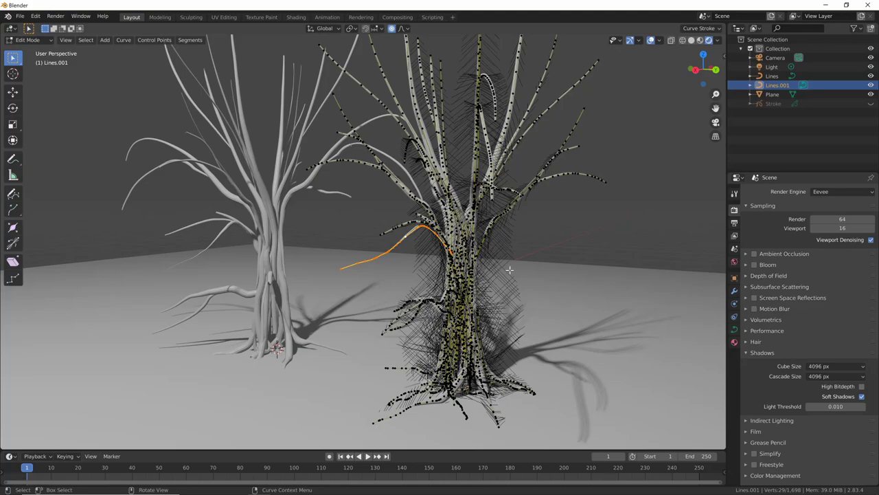
pyautogui.hotkey('alt', 's')
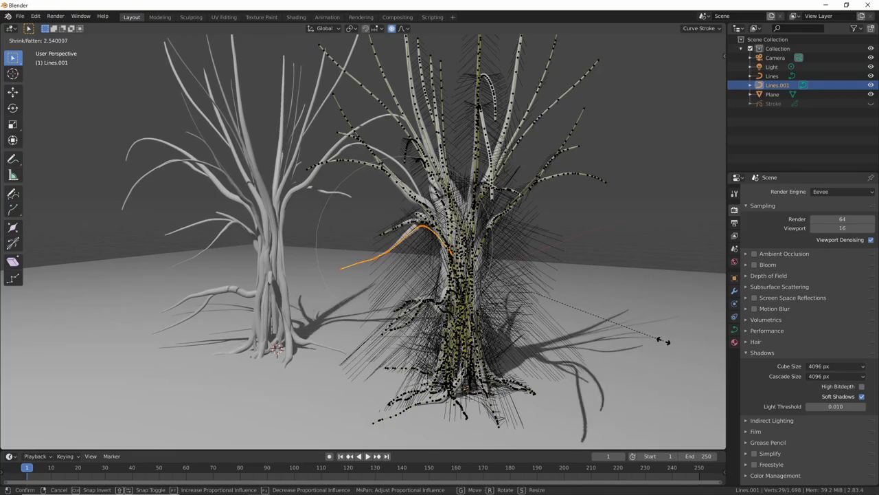
pyautogui.click(521, 293)
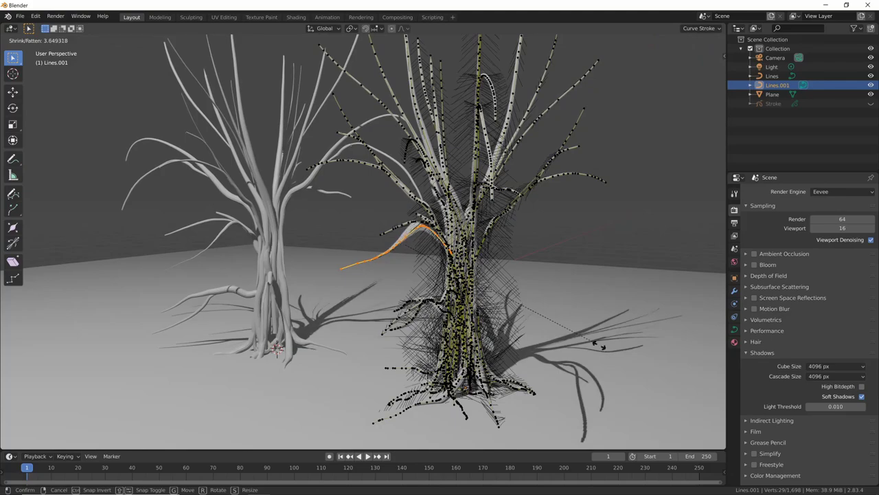
pyautogui.click(577, 323)
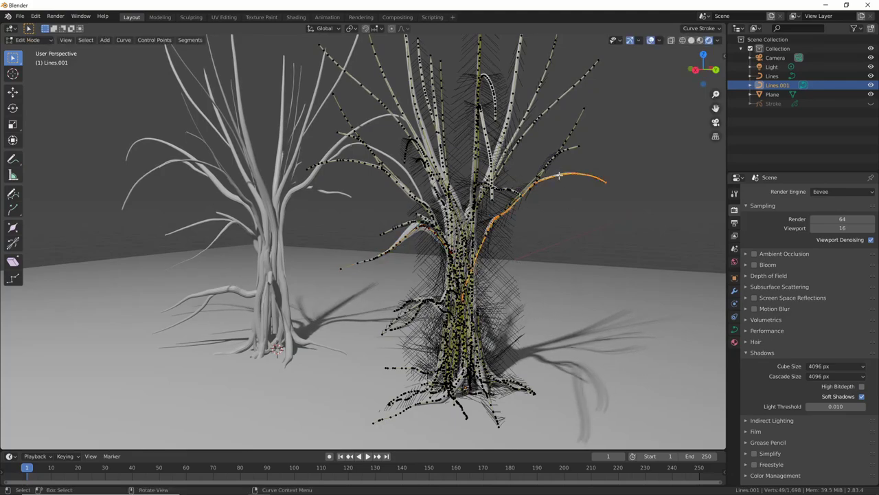
pyautogui.hotkey('alt', 's')
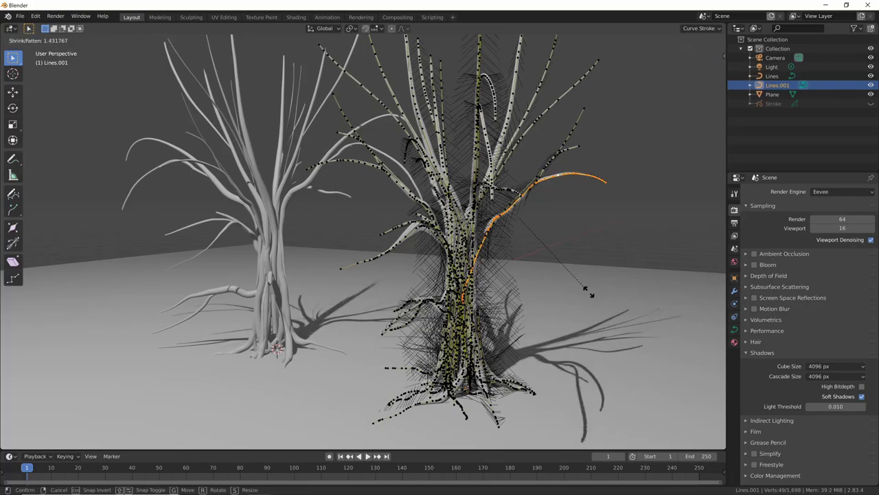
pyautogui.click(627, 338)
# Step: Leave Edit Mode and select the nearer tree, curva
pyautogui.press('Tab')
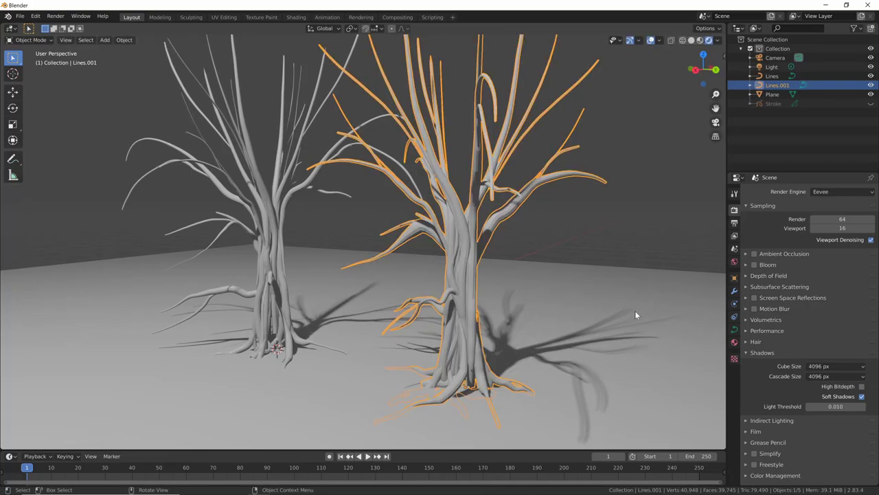
pyautogui.moveTo(635, 310)
pyautogui.mouseDown(button='middle')
pyautogui.moveTo(633, 317)
pyautogui.moveTo(630, 302)
pyautogui.moveTo(550, 319)
pyautogui.moveTo(502, 350)
pyautogui.moveTo(530, 308)
pyautogui.moveTo(545, 309)
pyautogui.moveTo(430, 257)
pyautogui.moveTo(584, 255)
pyautogui.moveTo(386, 382)
pyautogui.moveTo(568, 296)
pyautogui.moveTo(514, 295)
pyautogui.moveTo(557, 328)
pyautogui.moveTo(579, 304)
pyautogui.moveTo(506, 308)
pyautogui.moveTo(611, 289)
pyautogui.moveTo(610, 238)
pyautogui.mouseUp(button='middle')
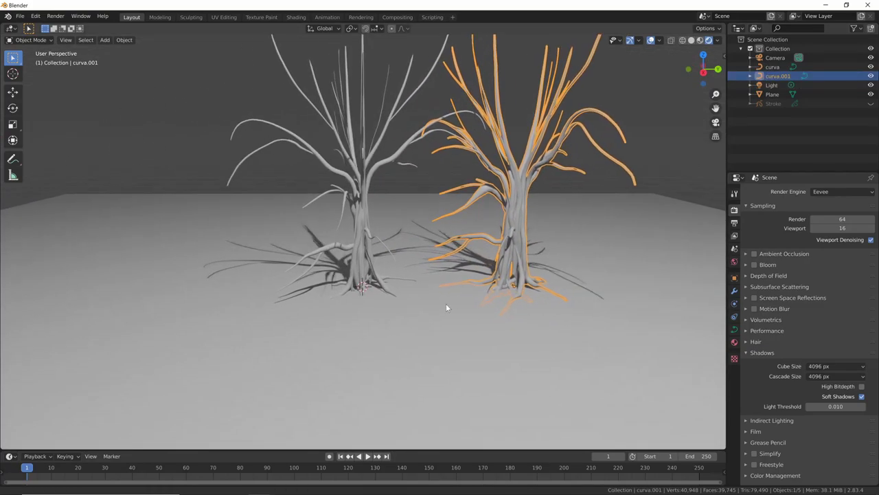
pyautogui.scroll(6, 446, 303)
pyautogui.moveTo(642, 208)
pyautogui.mouseDown(button='middle')
pyautogui.moveTo(595, 240)
pyautogui.moveTo(586, 271)
pyautogui.moveTo(447, 268)
pyautogui.moveTo(640, 322)
pyautogui.mouseUp(button='middle')
pyautogui.click(447, 273)
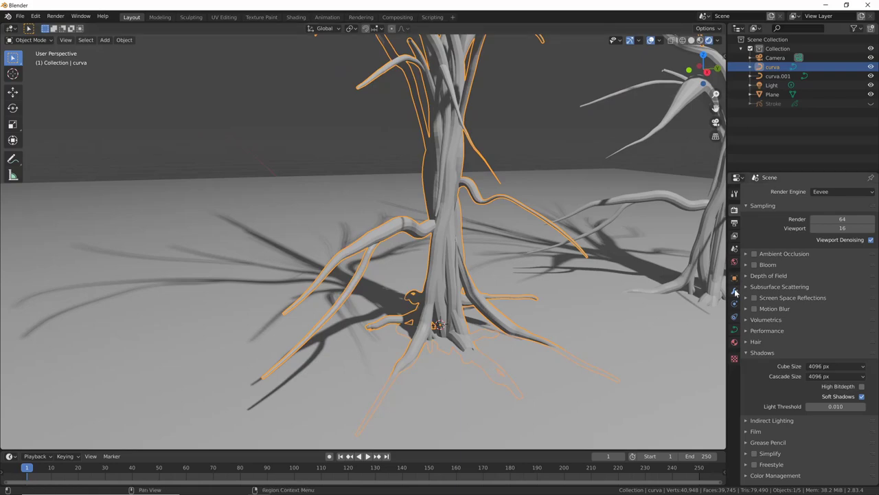
# Step: Show curva's Bevel settings and try a 0.02 m depth before returning to 0.01 m
pyautogui.click(734, 330)
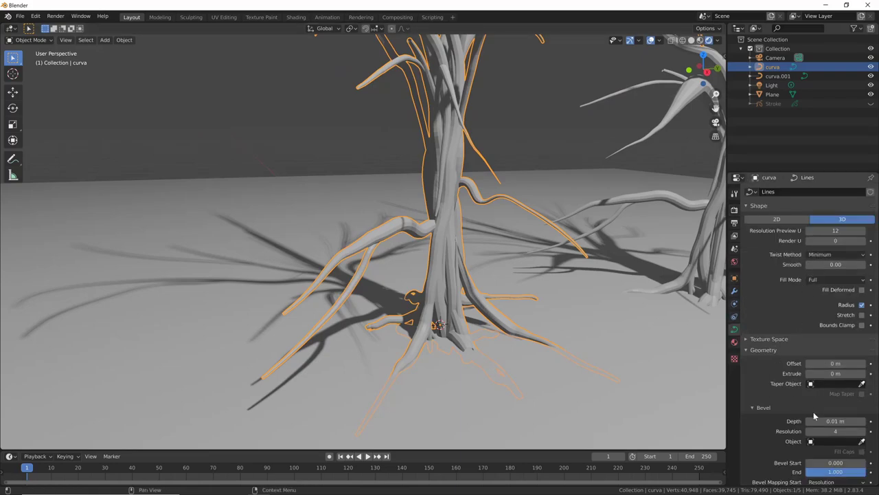
pyautogui.scroll(-2, 813, 412)
pyautogui.scroll(-2, 824, 371)
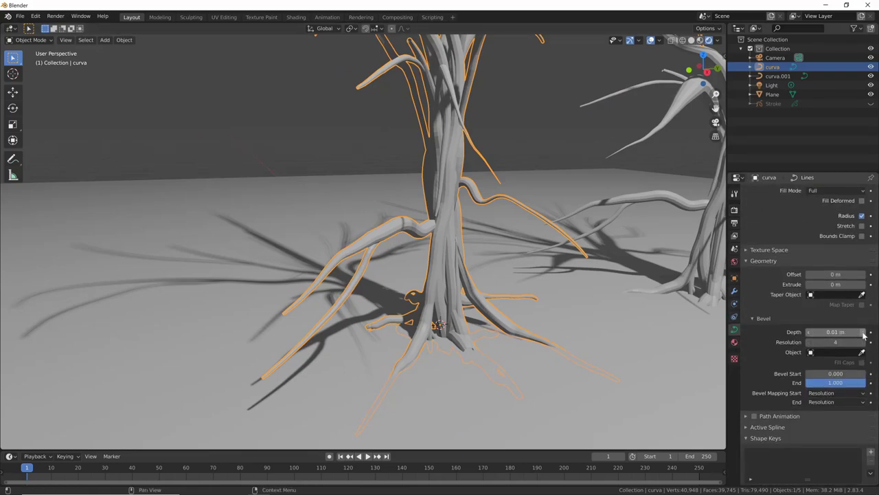
pyautogui.click(863, 332)
pyautogui.click(810, 332)
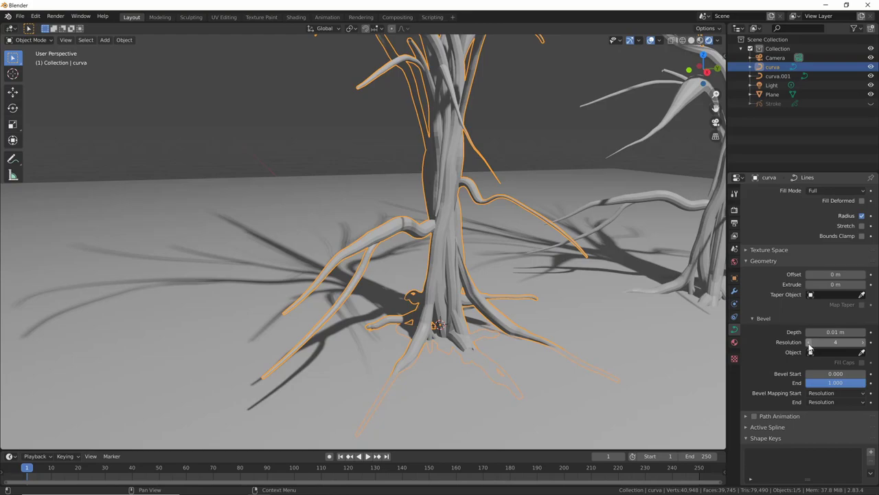
# Step: Drop the bevel resolution to 0, then raise it back to 4
pyautogui.tripleClick(810, 343)
pyautogui.click(809, 343)
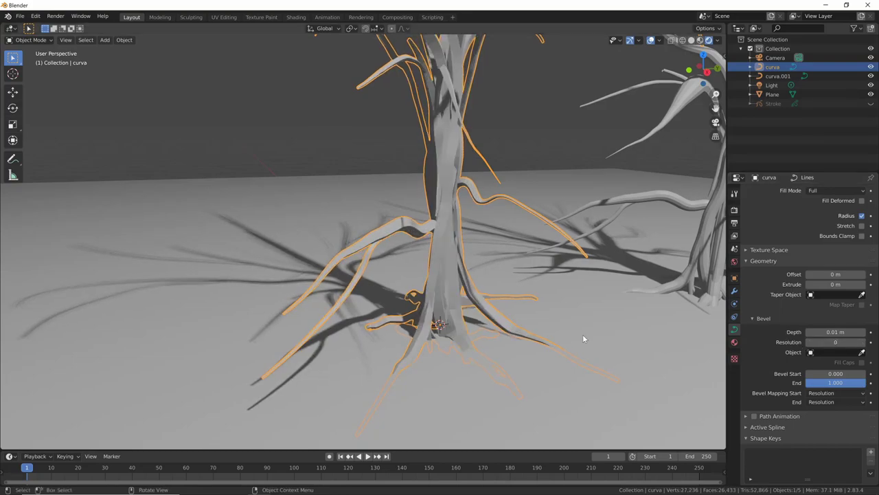
pyautogui.moveTo(582, 334)
pyautogui.mouseDown(button='middle')
pyautogui.moveTo(655, 238)
pyautogui.moveTo(499, 330)
pyautogui.moveTo(457, 287)
pyautogui.moveTo(504, 270)
pyautogui.moveTo(514, 294)
pyautogui.mouseUp(button='middle')
pyautogui.scroll(5, 541, 311)
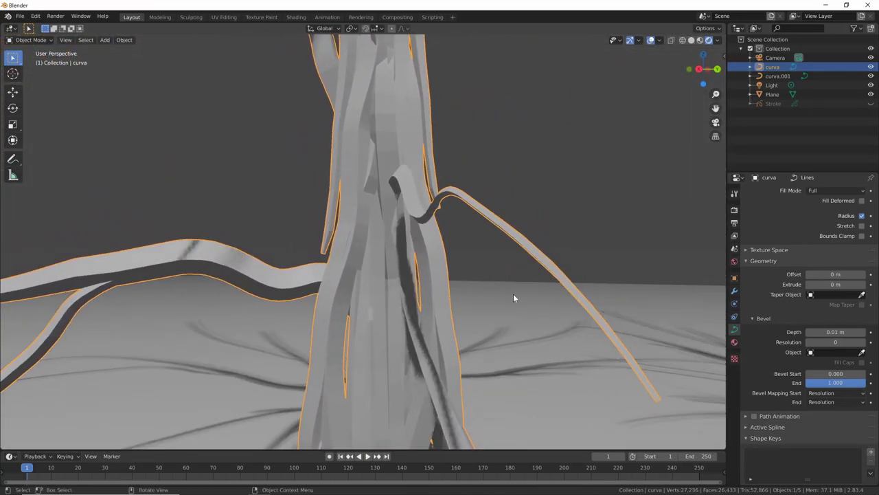
pyautogui.click(864, 342)
pyautogui.moveTo(618, 305)
pyautogui.mouseDown(button='middle')
pyautogui.moveTo(572, 333)
pyautogui.moveTo(581, 337)
pyautogui.moveTo(573, 327)
pyautogui.mouseUp(button='middle')
pyautogui.click(863, 342)
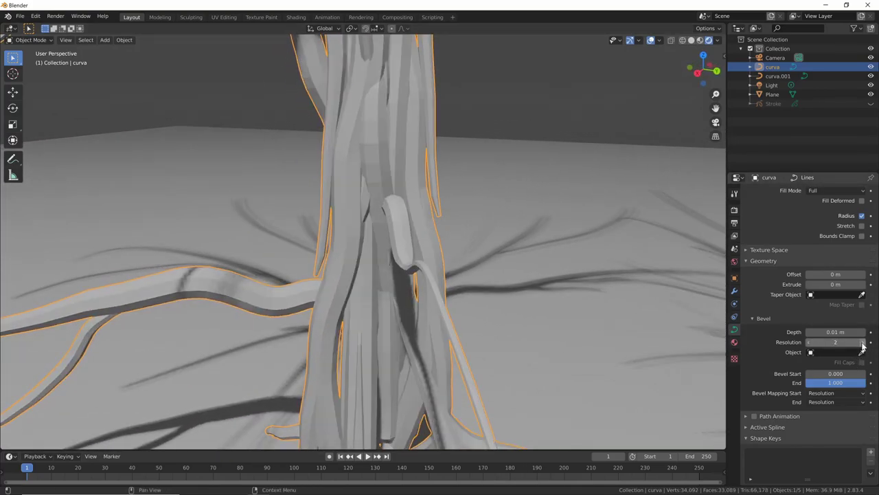
pyautogui.click(864, 342)
pyautogui.click(863, 342)
pyautogui.moveTo(548, 335)
pyautogui.mouseDown(button='middle')
pyautogui.moveTo(600, 333)
pyautogui.moveTo(525, 331)
pyautogui.moveTo(536, 326)
pyautogui.moveTo(375, 253)
pyautogui.mouseUp(button='middle')
# Step: Shade the curva tree smooth
pyautogui.rightClick(374, 253)
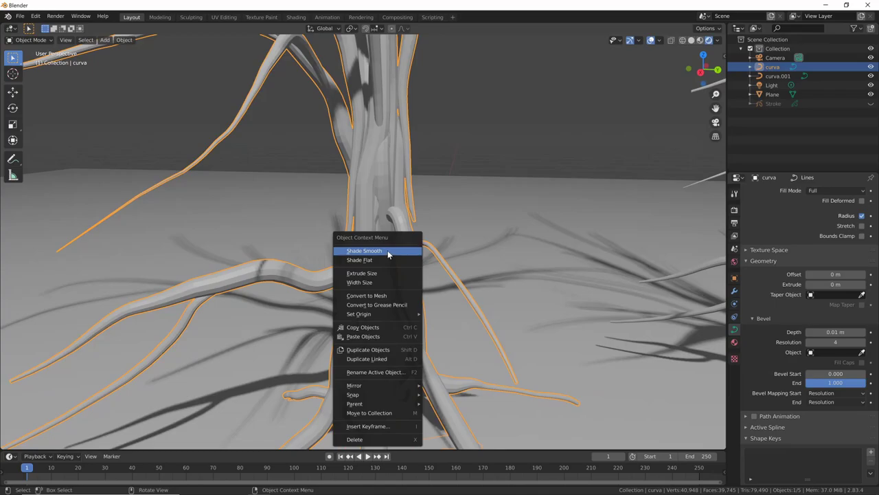
pyautogui.click(388, 255)
pyautogui.moveTo(413, 250)
pyautogui.mouseDown(button='middle')
pyautogui.moveTo(451, 243)
pyautogui.moveTo(440, 300)
pyautogui.moveTo(571, 264)
pyautogui.moveTo(309, 266)
pyautogui.moveTo(438, 264)
pyautogui.mouseUp(button='middle')
pyautogui.scroll(5, 438, 268)
# Step: Set curva.001's bevel resolution to 0, then reselect curva
pyautogui.click(493, 261)
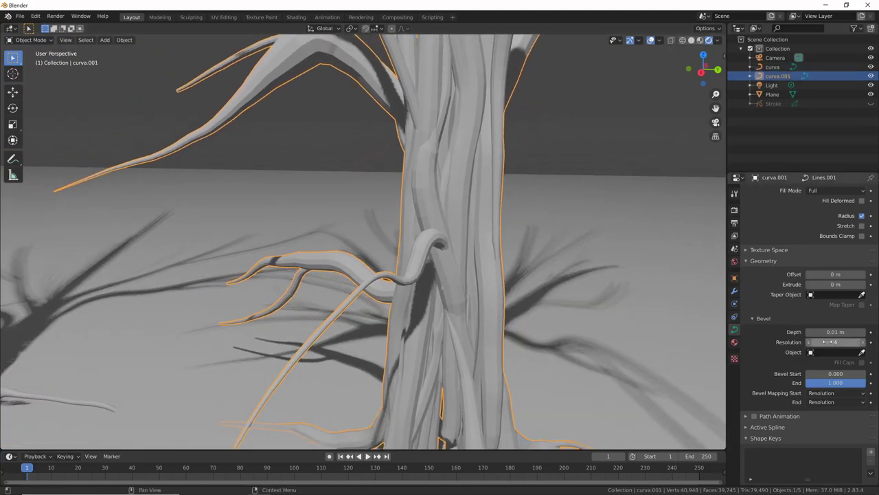
pyautogui.moveTo(655, 325)
pyautogui.mouseDown(button='middle')
pyautogui.moveTo(412, 311)
pyautogui.moveTo(431, 293)
pyautogui.mouseUp(button='middle')
pyautogui.click(279, 286)
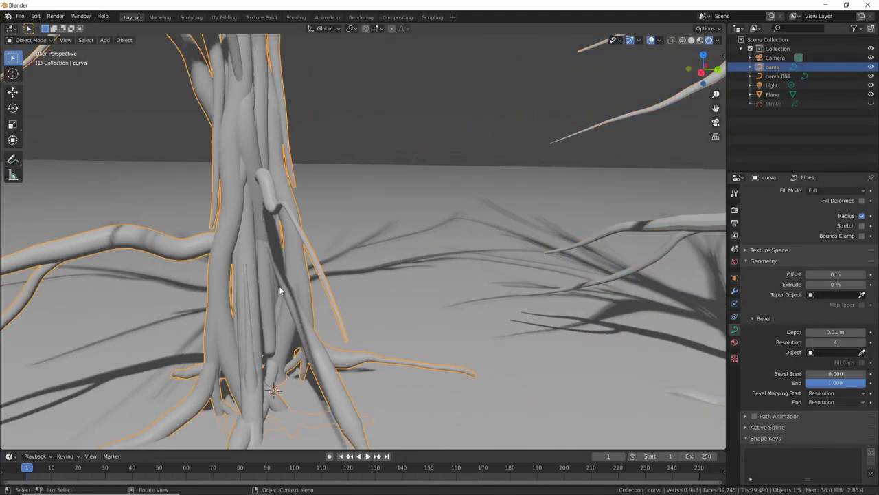
pyautogui.moveTo(279, 286)
pyautogui.mouseDown(button='middle')
pyautogui.moveTo(355, 292)
pyautogui.moveTo(655, 264)
pyautogui.moveTo(333, 278)
pyautogui.mouseUp(button='middle')
pyautogui.click(510, 265)
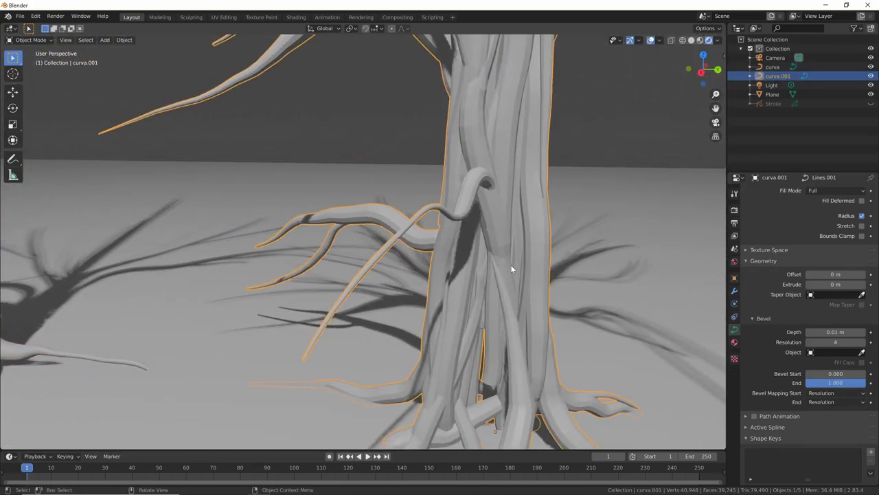
pyautogui.moveTo(828, 341); pyautogui.dragTo(770, 341)
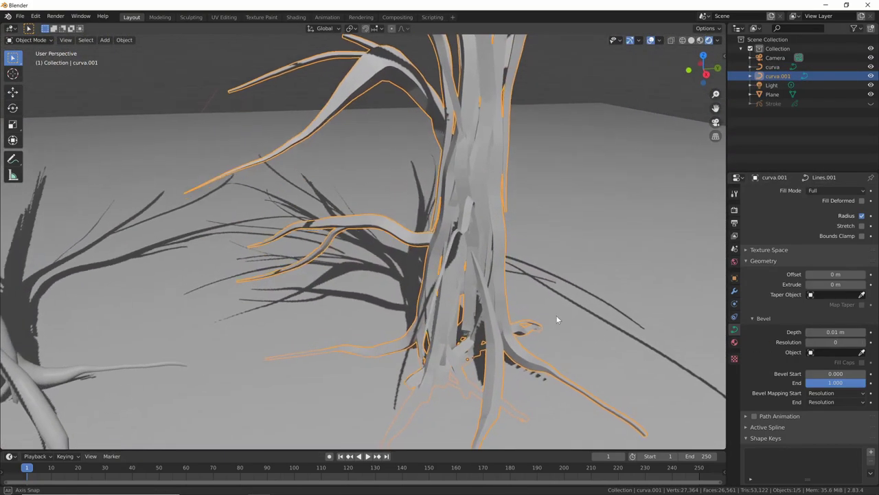
pyautogui.moveTo(522, 323)
pyautogui.mouseDown(button='middle')
pyautogui.moveTo(569, 337)
pyautogui.moveTo(557, 313)
pyautogui.moveTo(565, 357)
pyautogui.moveTo(555, 333)
pyautogui.moveTo(582, 313)
pyautogui.moveTo(456, 381)
pyautogui.moveTo(582, 343)
pyautogui.moveTo(493, 371)
pyautogui.moveTo(588, 306)
pyautogui.moveTo(558, 349)
pyautogui.moveTo(521, 329)
pyautogui.moveTo(486, 361)
pyautogui.moveTo(531, 342)
pyautogui.moveTo(500, 369)
pyautogui.moveTo(463, 369)
pyautogui.moveTo(543, 330)
pyautogui.moveTo(634, 346)
pyautogui.moveTo(520, 353)
pyautogui.moveTo(502, 365)
pyautogui.moveTo(457, 358)
pyautogui.moveTo(545, 317)
pyautogui.moveTo(483, 305)
pyautogui.moveTo(465, 319)
pyautogui.moveTo(415, 303)
pyautogui.moveTo(579, 319)
pyautogui.moveTo(538, 327)
pyautogui.moveTo(549, 327)
pyautogui.moveTo(457, 237)
pyautogui.moveTo(591, 268)
pyautogui.moveTo(556, 295)
pyautogui.moveTo(483, 304)
pyautogui.mouseUp(button='middle')
pyautogui.scroll(-5, 520, 355)
pyautogui.click(459, 301)
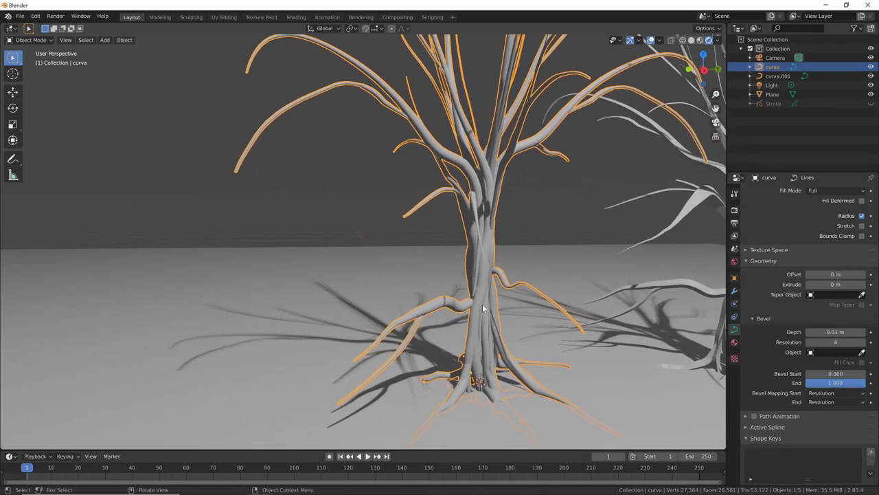
# Step: Shift a control point near the middle of curva's trunk, then return to Object Mode
pyautogui.press('Tab')
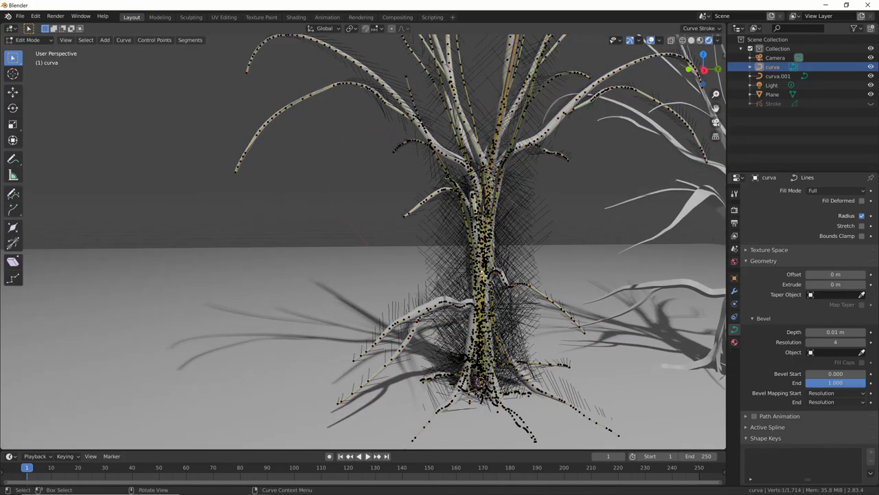
pyautogui.press('g')
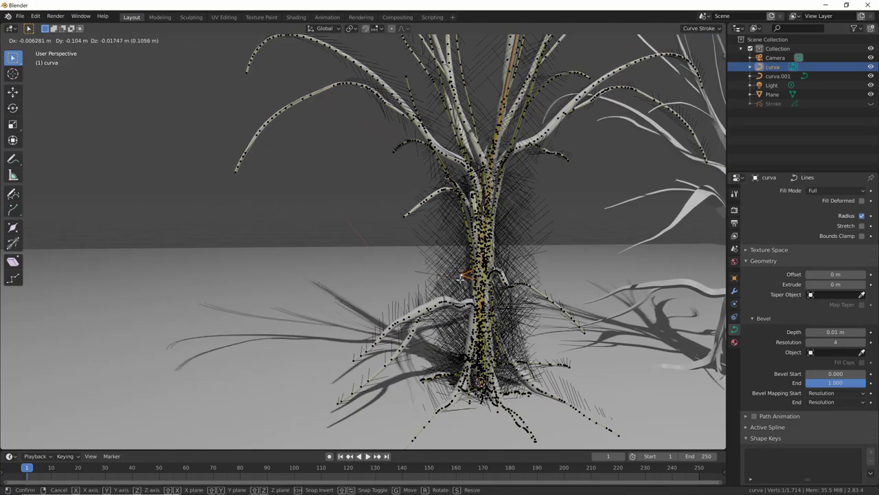
pyautogui.click(460, 277)
pyautogui.moveTo(460, 278); pyautogui.dragTo(562, 293, button='middle')
pyautogui.press('f')
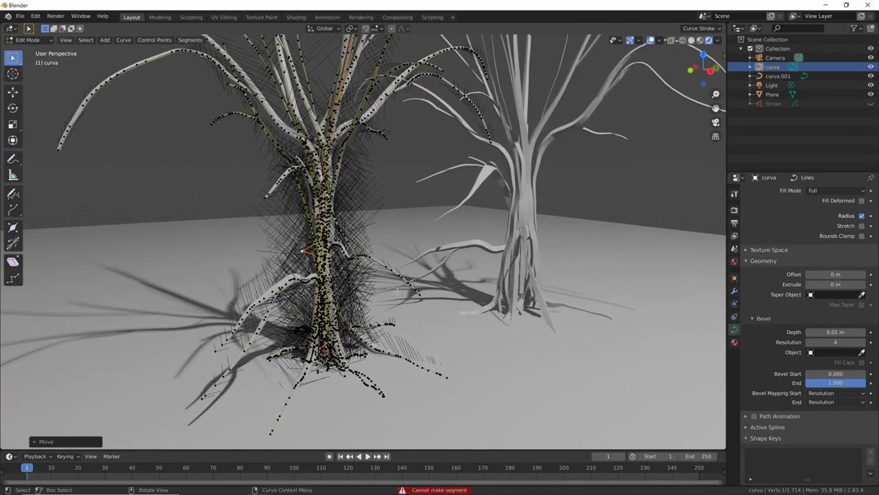
pyautogui.press('g')
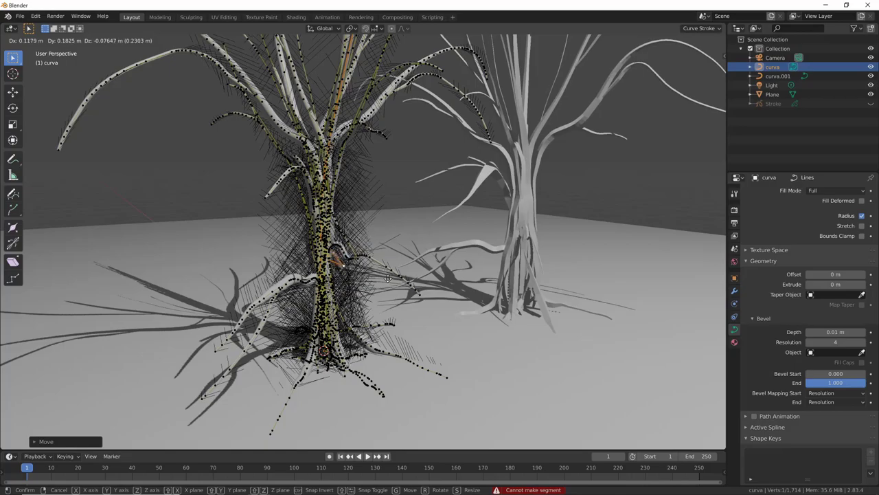
pyautogui.click(387, 278)
pyautogui.moveTo(387, 278)
pyautogui.mouseDown(button='middle')
pyautogui.moveTo(398, 292)
pyautogui.moveTo(594, 330)
pyautogui.moveTo(657, 239)
pyautogui.moveTo(529, 319)
pyautogui.moveTo(549, 309)
pyautogui.mouseUp(button='middle')
pyautogui.press('Tab')
pyautogui.press('Tab')
pyautogui.press('Tab')
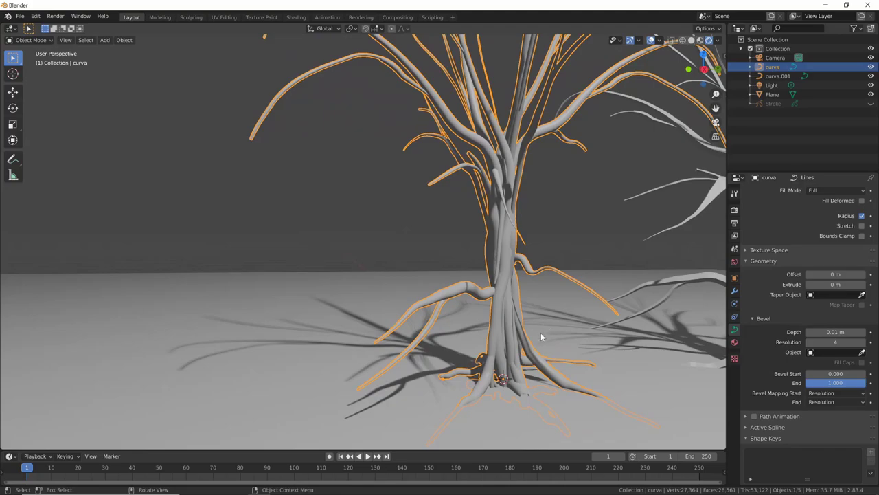
# Step: Convert the curva tree to a mesh from its object context menu
pyautogui.moveTo(599, 208)
pyautogui.mouseDown(button='middle')
pyautogui.moveTo(538, 239)
pyautogui.moveTo(545, 300)
pyautogui.moveTo(468, 267)
pyautogui.mouseUp(button='middle')
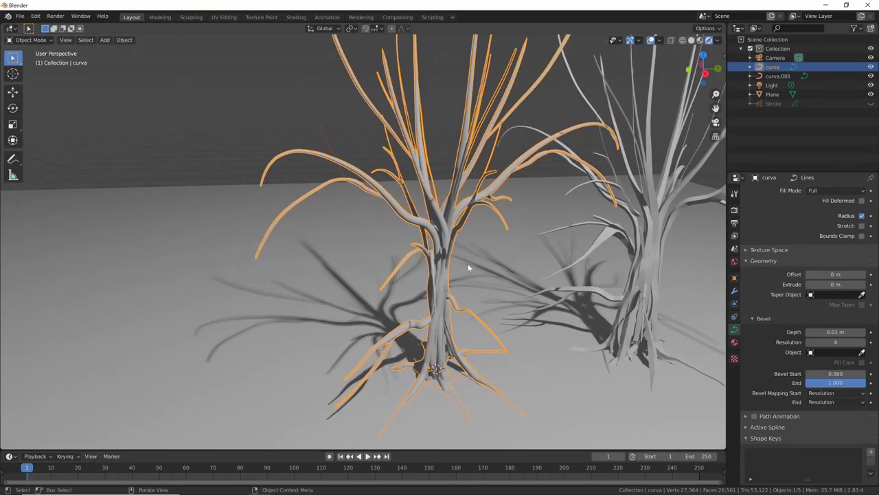
pyautogui.click(441, 290)
pyautogui.rightClick(440, 294)
pyautogui.press('Escape')
pyautogui.click(435, 248)
pyautogui.rightClick(440, 306)
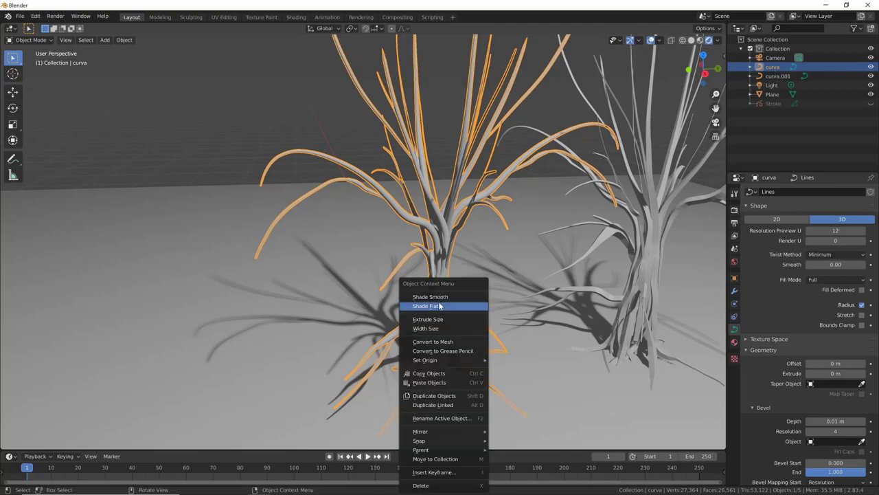
pyautogui.click(451, 343)
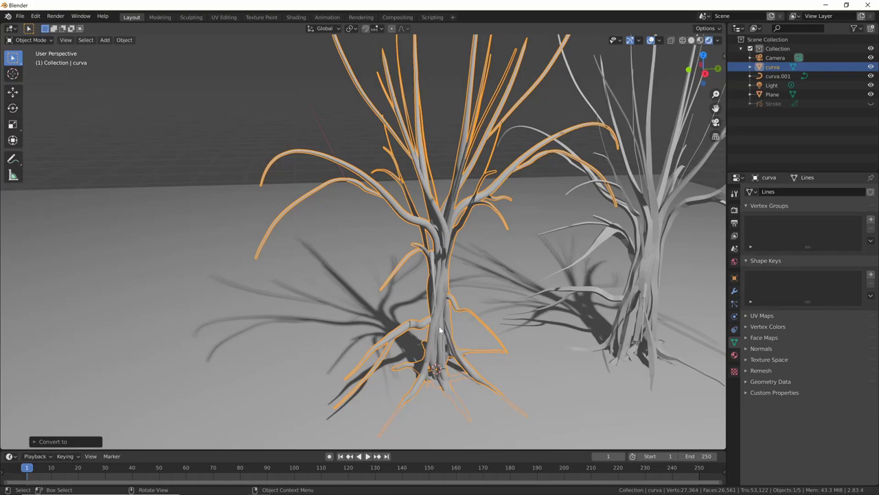
pyautogui.scroll(4, 487, 289)
pyautogui.moveTo(613, 239)
pyautogui.mouseDown(button='middle')
pyautogui.moveTo(586, 327)
pyautogui.moveTo(435, 298)
pyautogui.mouseUp(button='middle')
# Step: In mesh Edit Mode with face select, extrude a branch face, then undo the extrusion
pyautogui.press('Tab')
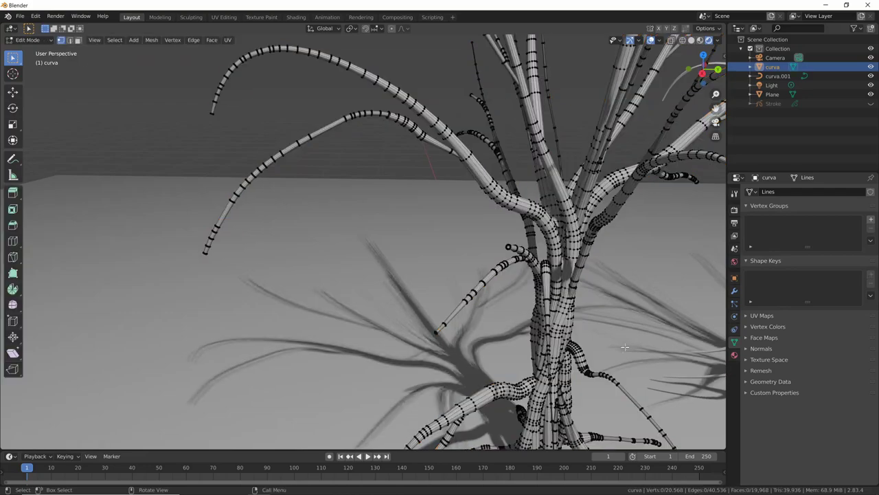
pyautogui.moveTo(624, 347)
pyautogui.mouseDown(button='middle')
pyautogui.moveTo(545, 257)
pyautogui.moveTo(550, 338)
pyautogui.moveTo(558, 342)
pyautogui.moveTo(453, 189)
pyautogui.mouseUp(button='middle')
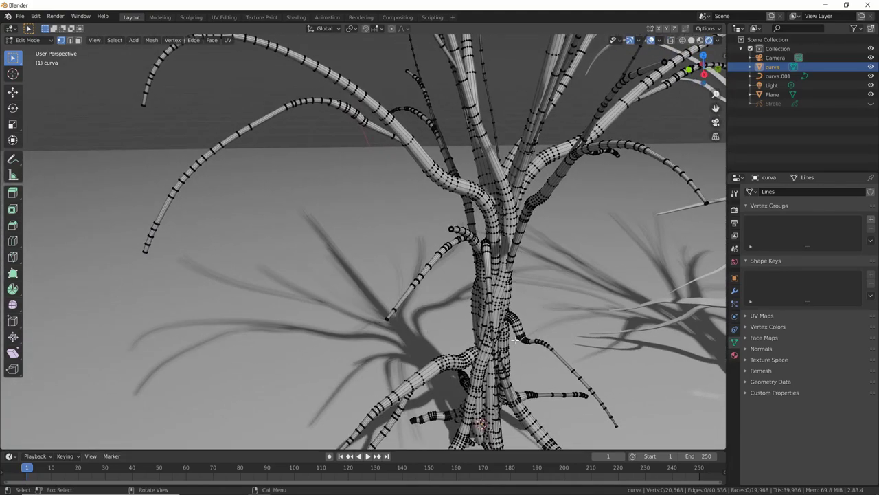
pyautogui.press('Tab')
pyautogui.press('Tab')
pyautogui.click(78, 40)
pyautogui.moveTo(419, 158)
pyautogui.mouseDown(button='middle')
pyautogui.moveTo(467, 179)
pyautogui.moveTo(479, 229)
pyautogui.mouseUp(button='middle')
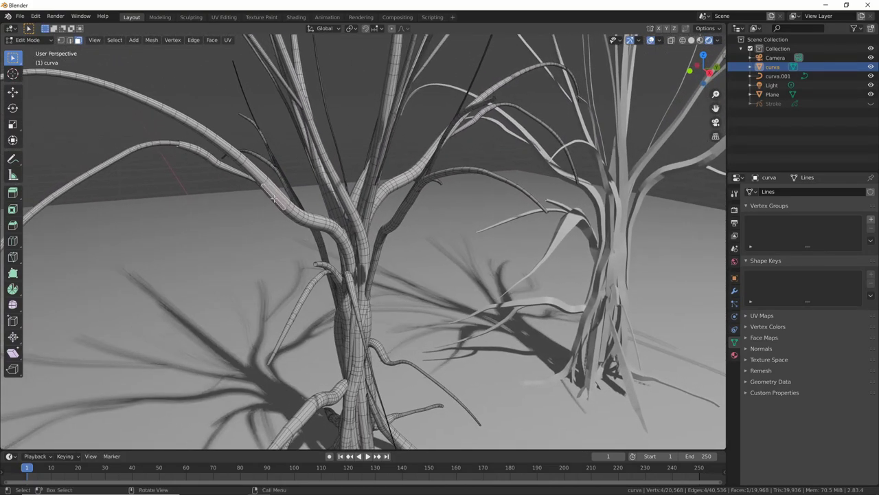
pyautogui.press('e')
pyautogui.press('s')
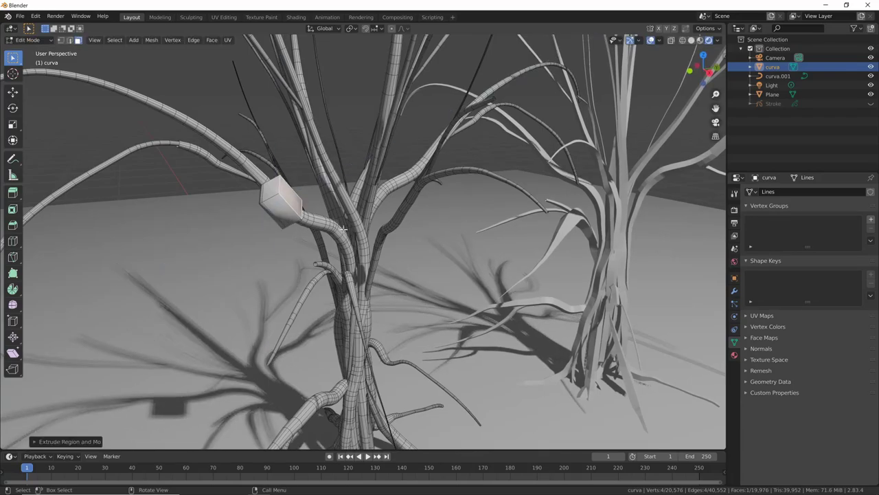
pyautogui.moveTo(343, 228)
pyautogui.mouseDown(button='middle')
pyautogui.moveTo(427, 274)
pyautogui.moveTo(486, 200)
pyautogui.mouseUp(button='middle')
pyautogui.hotkey('ctrl', 'z')
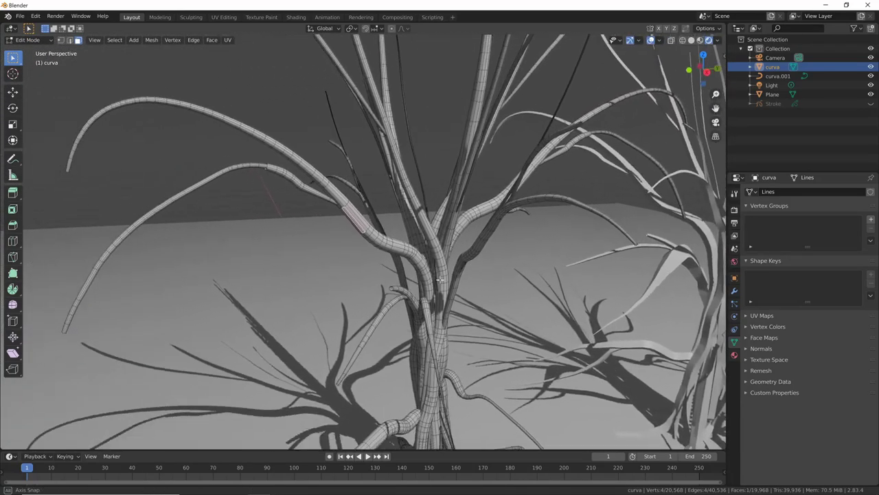
# Step: Put the tree in Sculpt Mode and set the brush radius to 219 px
pyautogui.press('Tab')
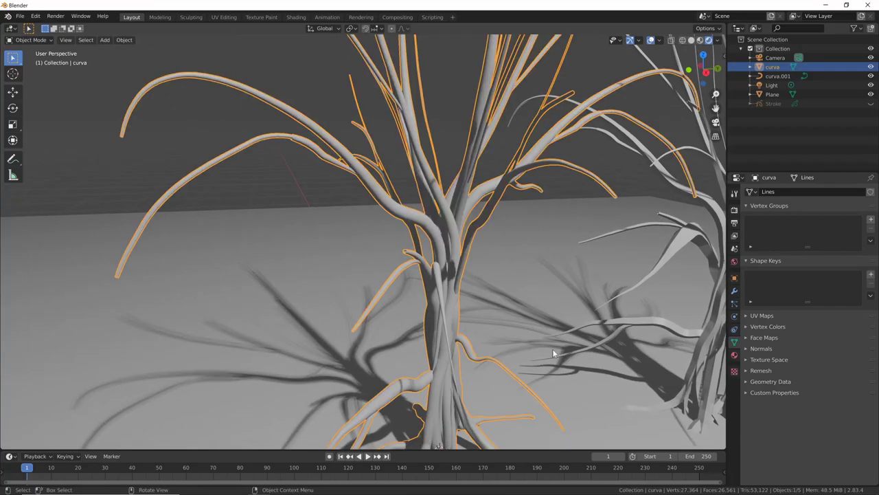
pyautogui.moveTo(552, 349)
pyautogui.mouseDown(button='middle')
pyautogui.moveTo(546, 294)
pyautogui.moveTo(542, 306)
pyautogui.mouseUp(button='middle')
pyautogui.moveTo(502, 335)
pyautogui.mouseDown(button='middle')
pyautogui.moveTo(471, 314)
pyautogui.moveTo(524, 249)
pyautogui.moveTo(474, 291)
pyautogui.mouseUp(button='middle')
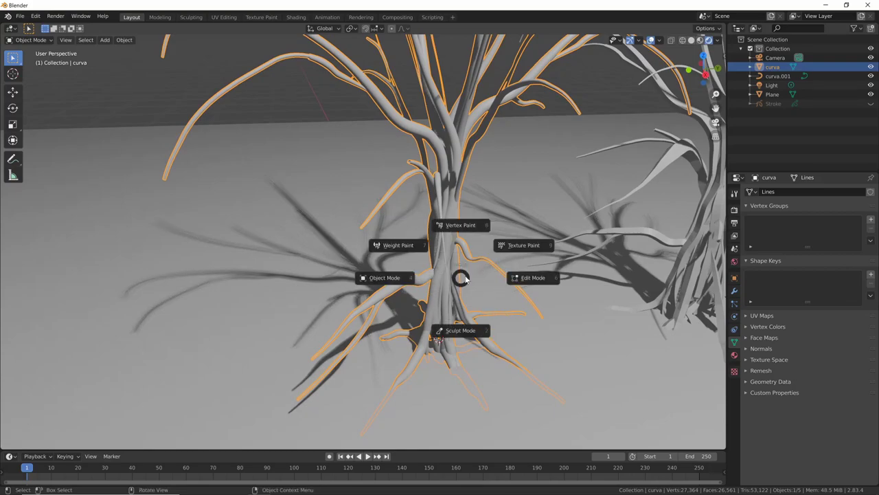
pyautogui.click(483, 325)
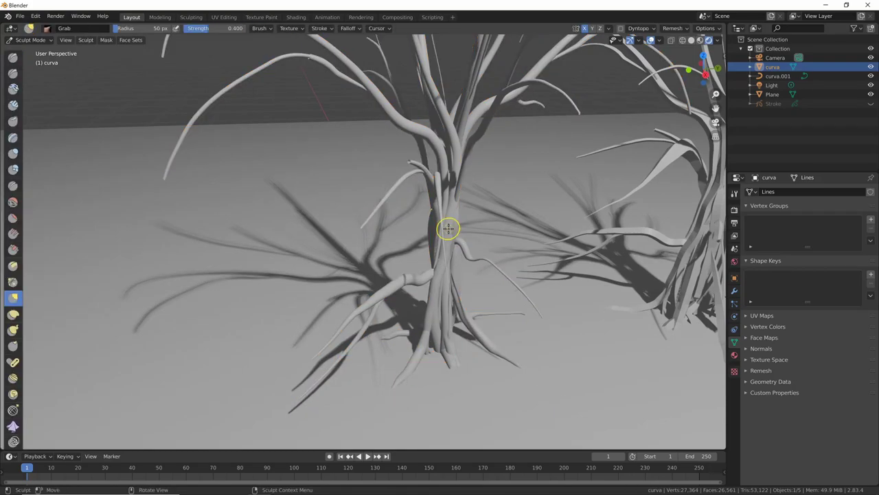
pyautogui.press('f')
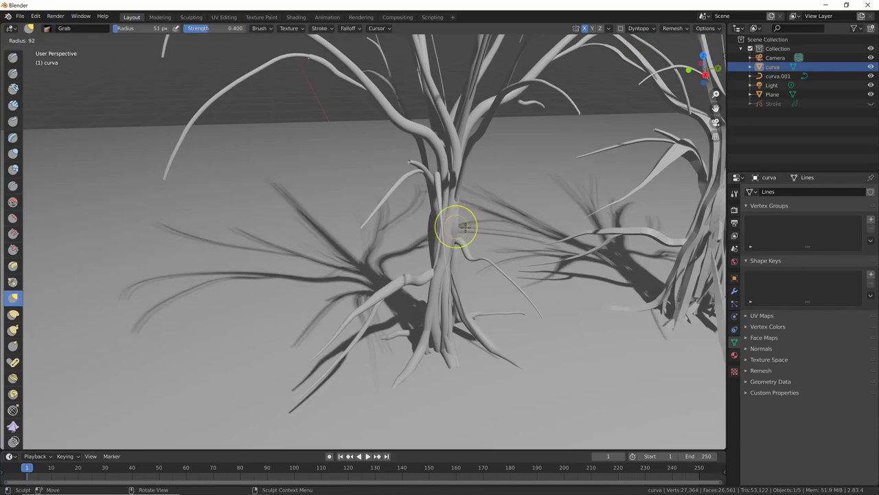
pyautogui.click(445, 234)
# Step: Reshape the trunk and nearby branches with Grab, Clay and Blob brush strokes
pyautogui.moveTo(535, 286)
pyautogui.mouseDown()
pyautogui.moveTo(591, 345)
pyautogui.moveTo(490, 362)
pyautogui.moveTo(513, 286)
pyautogui.moveTo(500, 185)
pyautogui.moveTo(500, 206)
pyautogui.mouseUp()
pyautogui.click(13, 90)
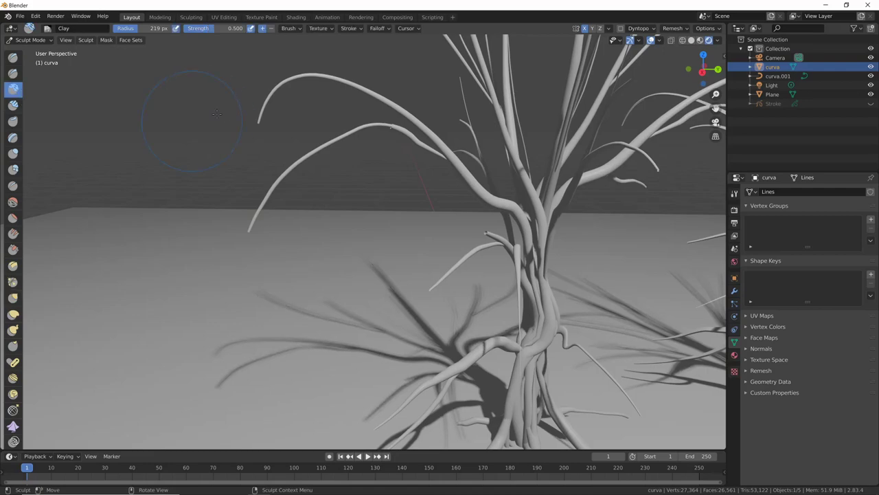
pyautogui.click(13, 169)
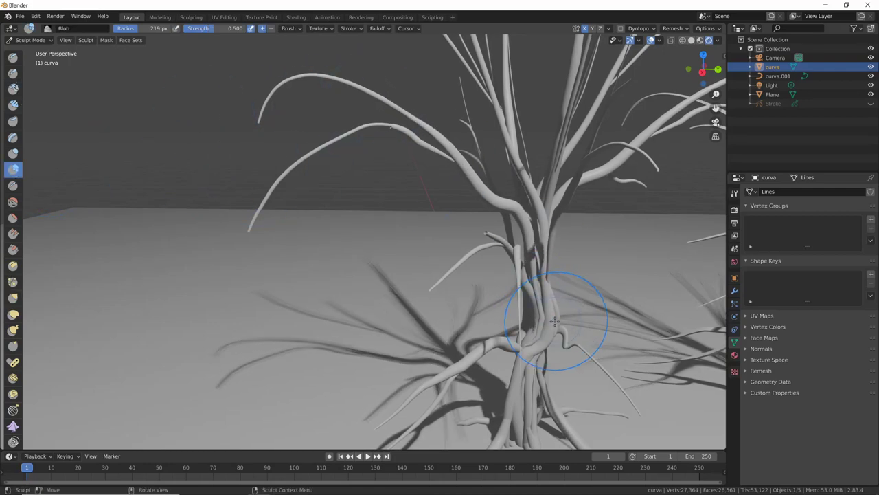
pyautogui.moveTo(556, 320)
pyautogui.mouseDown()
pyautogui.moveTo(525, 376)
pyautogui.moveTo(558, 306)
pyautogui.mouseUp()
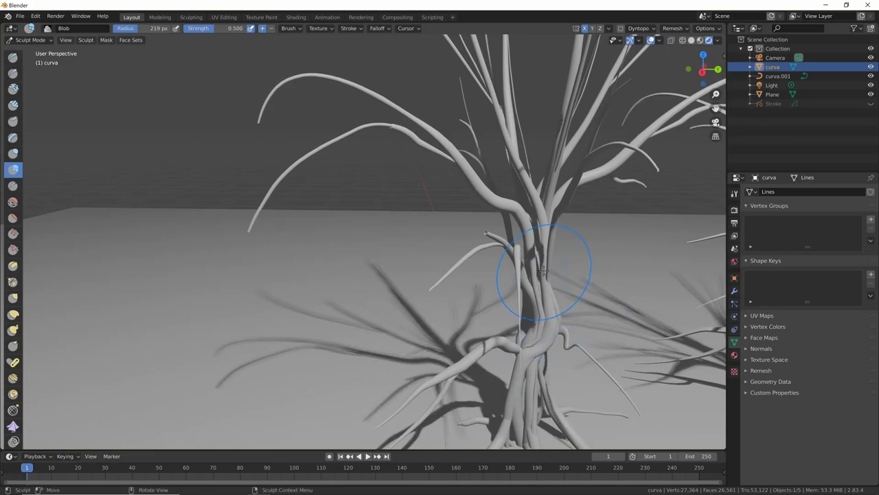
pyautogui.click(13, 297)
pyautogui.moveTo(534, 236)
pyautogui.mouseDown()
pyautogui.moveTo(487, 232)
pyautogui.moveTo(625, 174)
pyautogui.moveTo(529, 221)
pyautogui.moveTo(569, 255)
pyautogui.moveTo(520, 314)
pyautogui.moveTo(530, 334)
pyautogui.moveTo(533, 319)
pyautogui.moveTo(546, 363)
pyautogui.moveTo(528, 335)
pyautogui.moveTo(526, 320)
pyautogui.moveTo(534, 323)
pyautogui.mouseUp()
# Step: Check the trunk wireframe, open the Remesh popover, and return the tree to Object Mode
pyautogui.press('Tab')
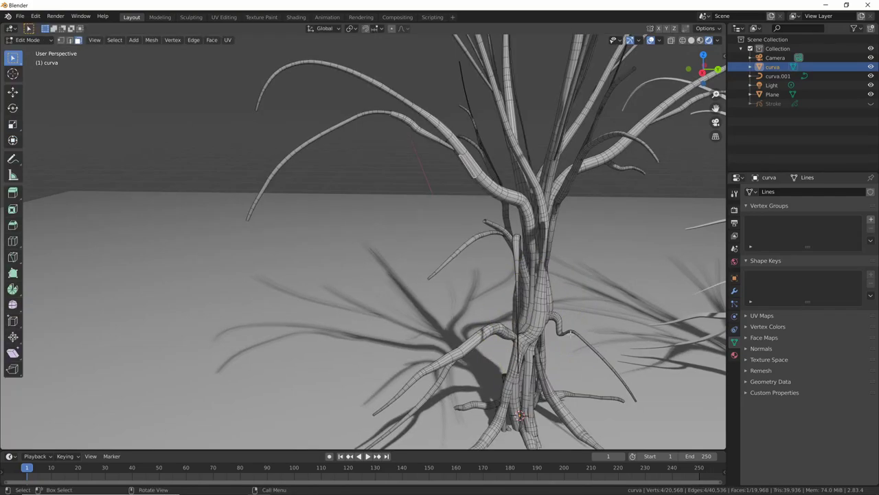
pyautogui.moveTo(534, 324)
pyautogui.mouseDown(button='middle')
pyautogui.moveTo(617, 335)
pyautogui.moveTo(422, 291)
pyautogui.mouseUp(button='middle')
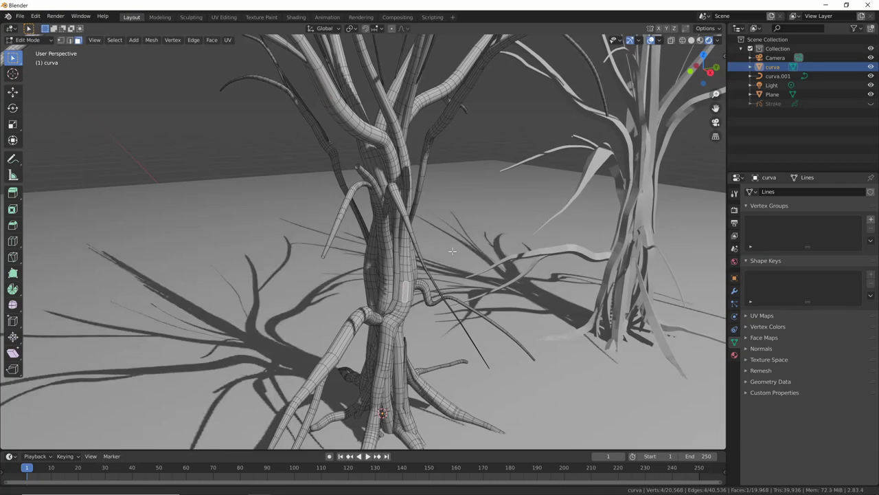
pyautogui.keyDown('shift'); pyautogui.moveTo(391, 319); pyautogui.dragTo(473, 300, button='middle'); pyautogui.keyUp('shift')
pyautogui.hotkey('ctrl', 'Tab')
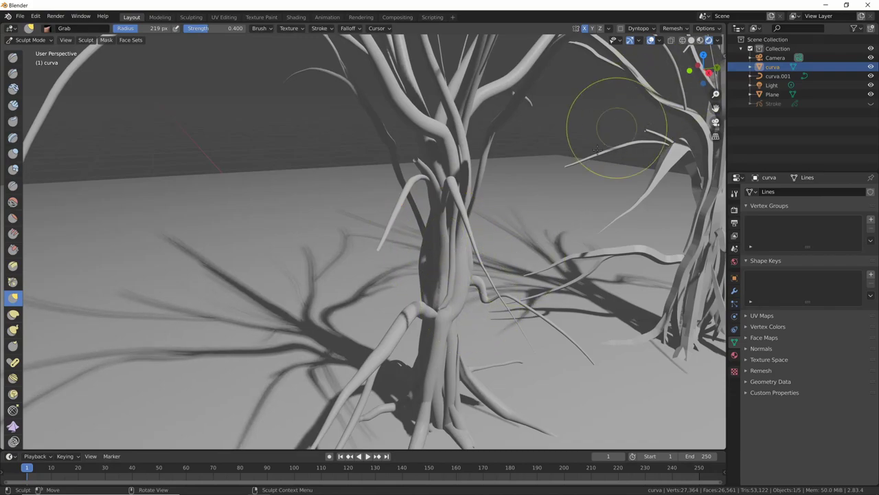
pyautogui.click(685, 30)
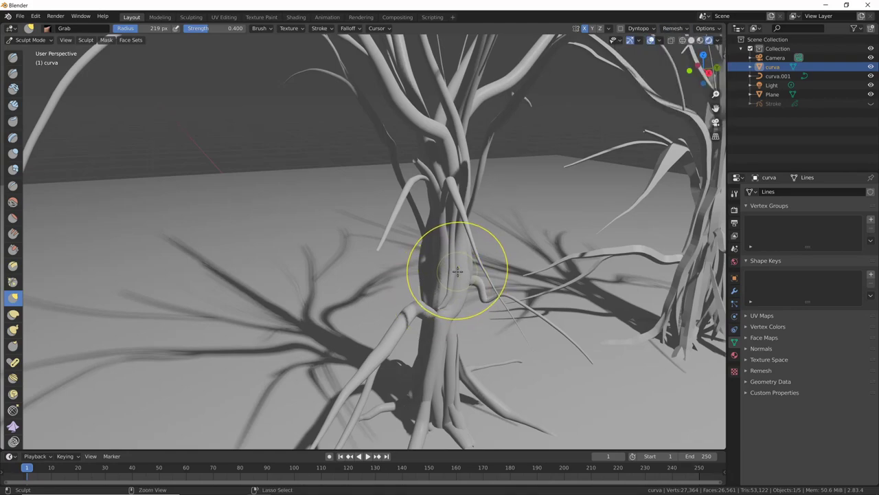
pyautogui.hotkey('ctrl', 'Tab')
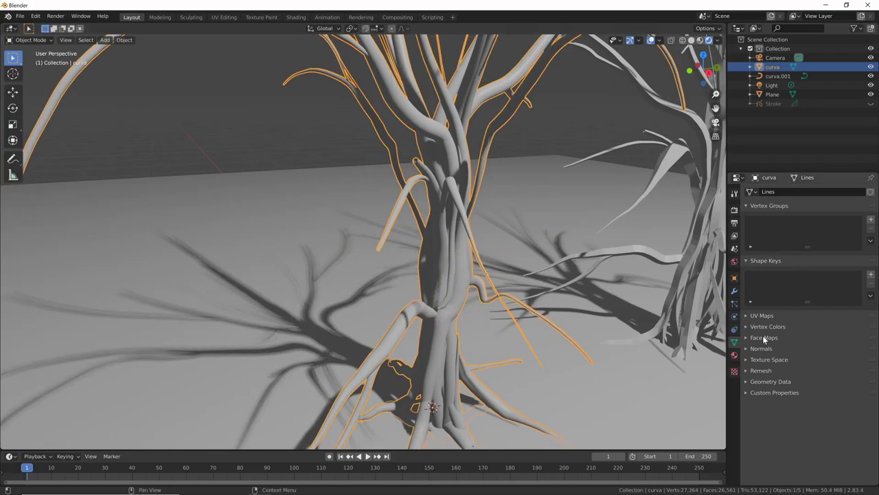
# Step: Voxel-remesh the tree at 0.1 m, then undo the overly coarse result
pyautogui.click(751, 370)
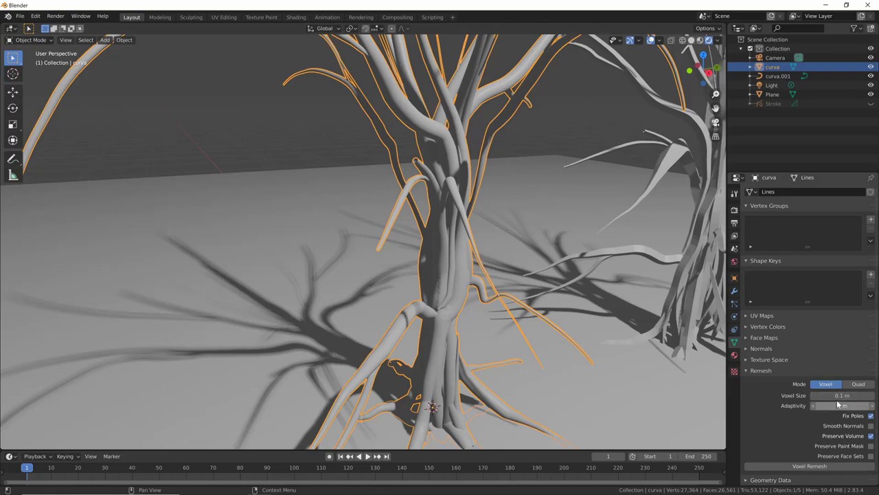
pyautogui.click(810, 466)
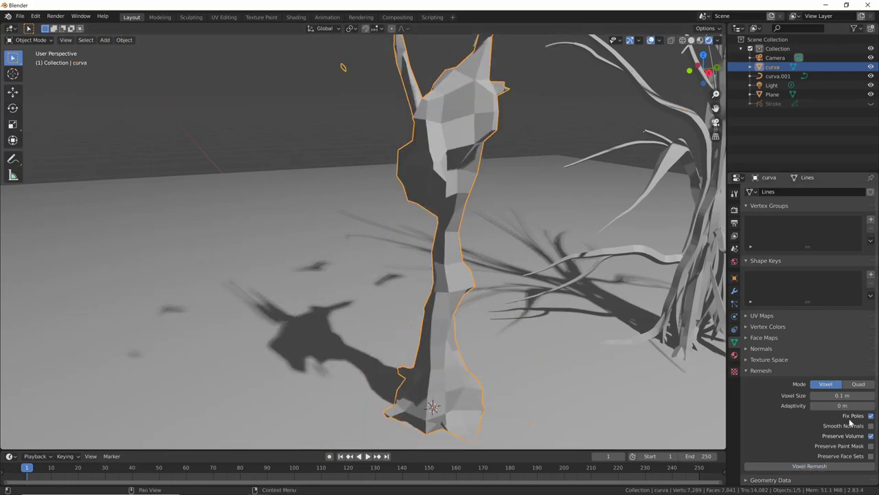
pyautogui.moveTo(532, 345)
pyautogui.keyDown('ctrl'); pyautogui.mouseDown(button='middle')
pyautogui.moveTo(580, 322)
pyautogui.moveTo(570, 311)
pyautogui.moveTo(516, 320)
pyautogui.moveTo(569, 295)
pyautogui.moveTo(539, 288)
pyautogui.moveTo(468, 314)
pyautogui.mouseUp(button='middle'); pyautogui.keyUp('ctrl')
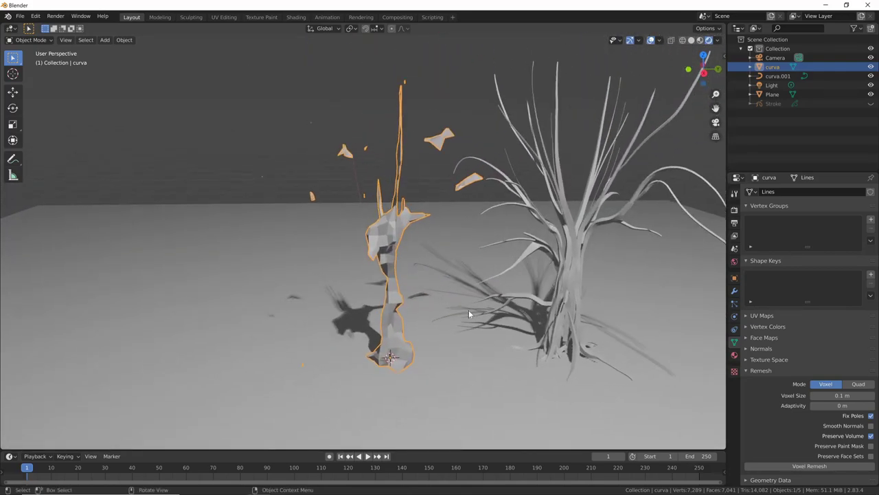
pyautogui.hotkey('ctrl', 'z')
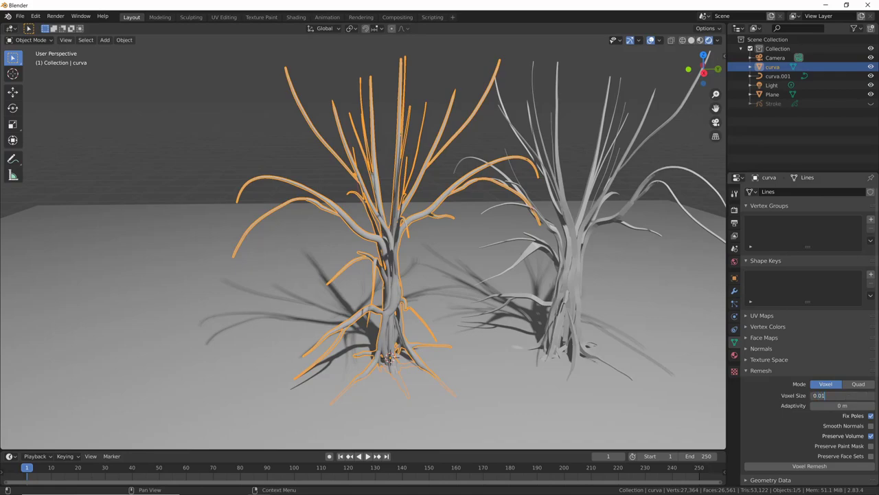
# Step: Remesh the tree at 0.01 m voxel size and inspect its wireframe and branches
pyautogui.click(805, 467)
pyautogui.moveTo(450, 339)
pyautogui.mouseDown(button='middle')
pyautogui.moveTo(466, 340)
pyautogui.moveTo(426, 322)
pyautogui.moveTo(597, 282)
pyautogui.moveTo(484, 289)
pyautogui.moveTo(499, 275)
pyautogui.mouseUp(button='middle')
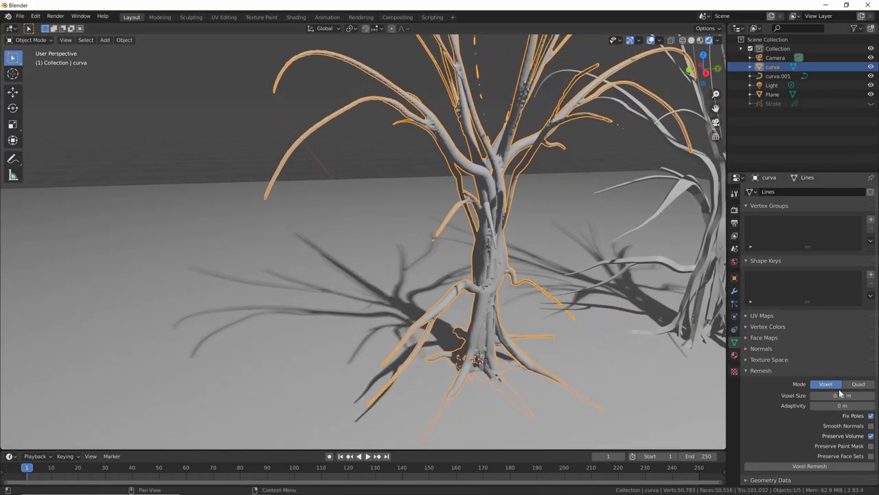
pyautogui.moveTo(687, 329)
pyautogui.mouseDown(button='middle')
pyautogui.moveTo(579, 291)
pyautogui.moveTo(630, 364)
pyautogui.moveTo(566, 284)
pyautogui.moveTo(557, 307)
pyautogui.mouseUp(button='middle')
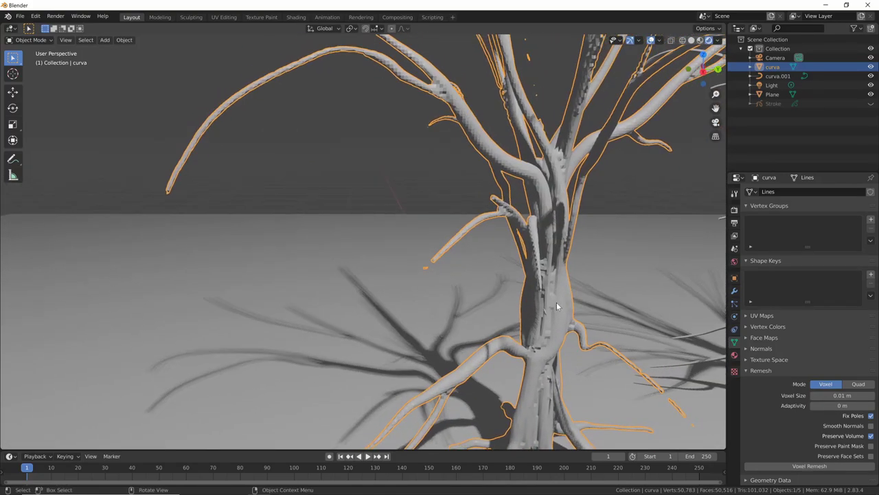
pyautogui.press('Tab')
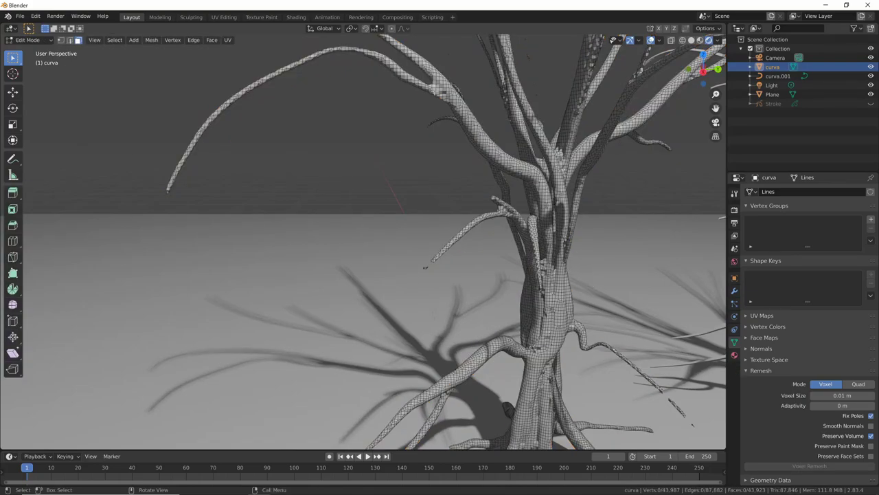
pyautogui.press('Tab')
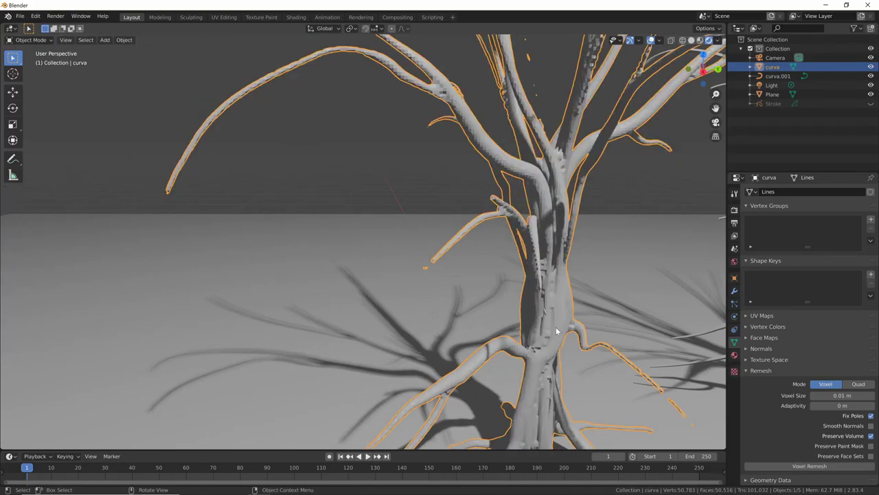
pyautogui.scroll(-2, 558, 336)
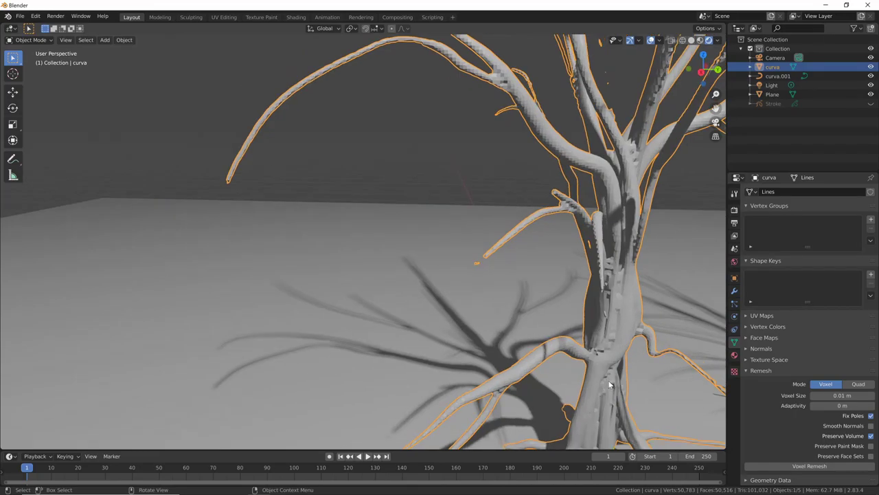
pyautogui.scroll(-4, 606, 386)
pyautogui.keyDown('ctrl'); pyautogui.moveTo(369, 328); pyautogui.dragTo(446, 228, button='middle'); pyautogui.keyUp('ctrl')
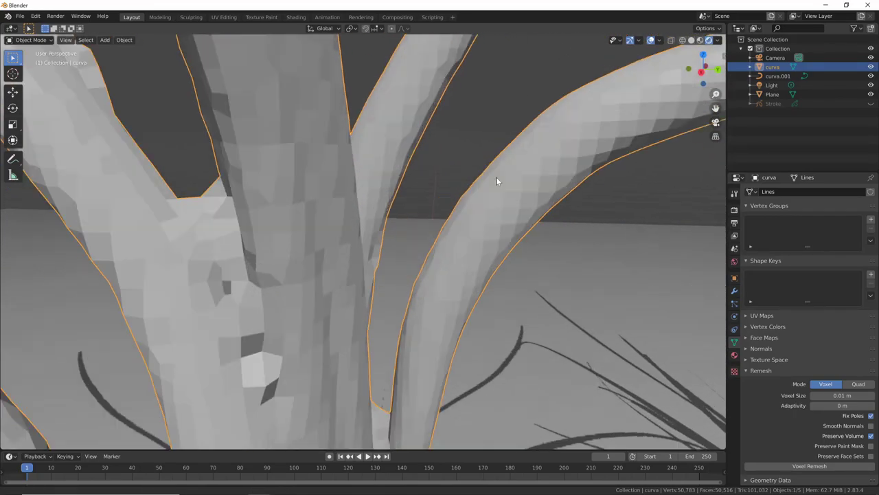
# Step: Enter Sculpt Mode, switch to grey solid shading and pull the trunk surface slightly
pyautogui.hotkey('ctrl', 'Tab')
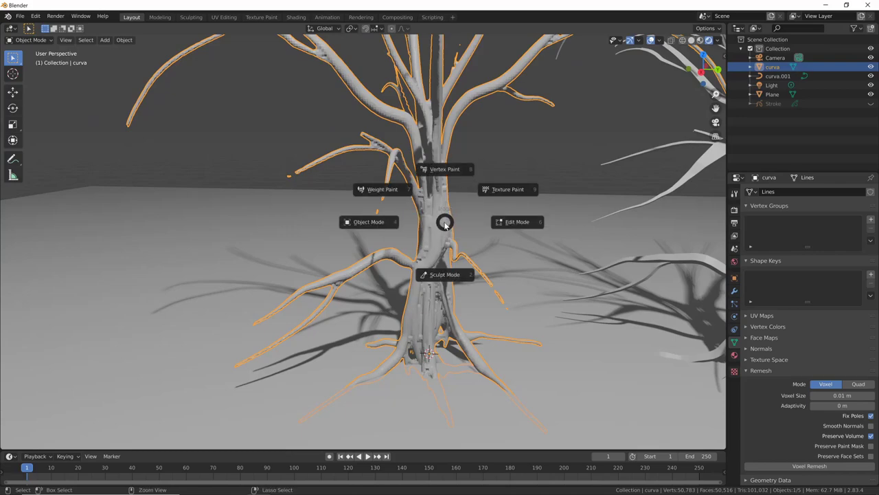
pyautogui.click(441, 256)
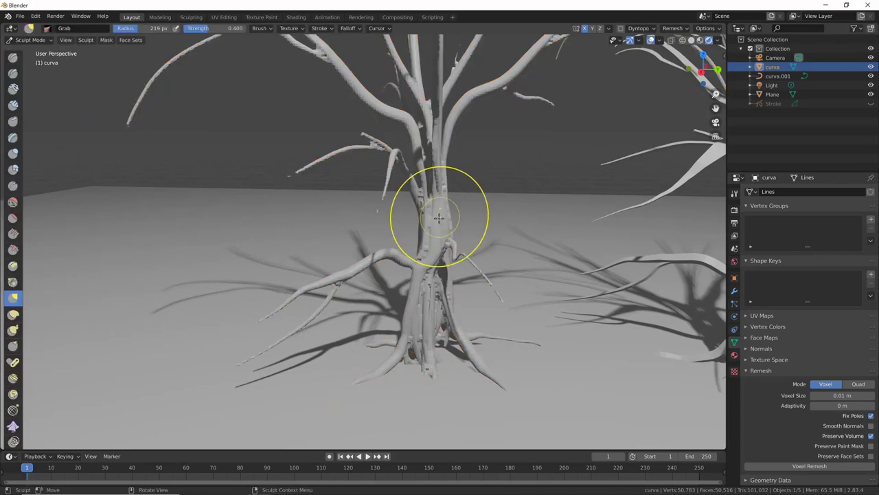
pyautogui.moveTo(441, 222); pyautogui.dragTo(435, 289)
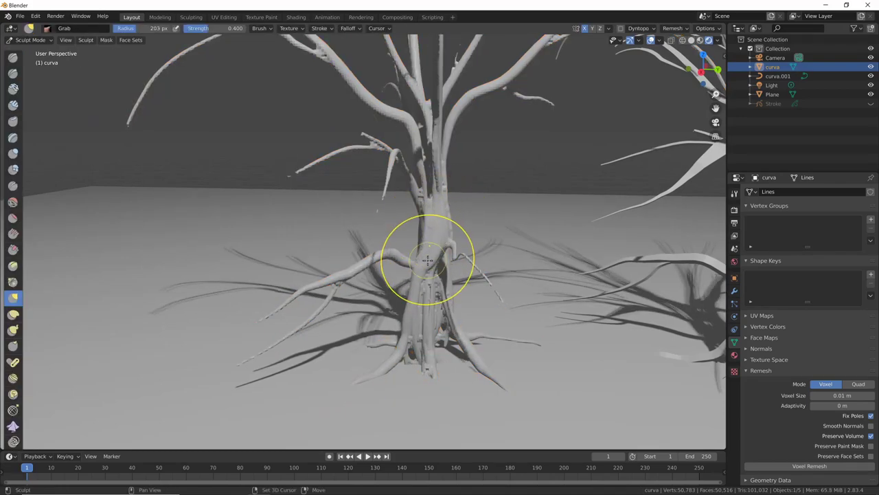
pyautogui.moveTo(434, 289)
pyautogui.mouseDown(button='middle')
pyautogui.moveTo(587, 291)
pyautogui.moveTo(592, 229)
pyautogui.mouseUp(button='middle')
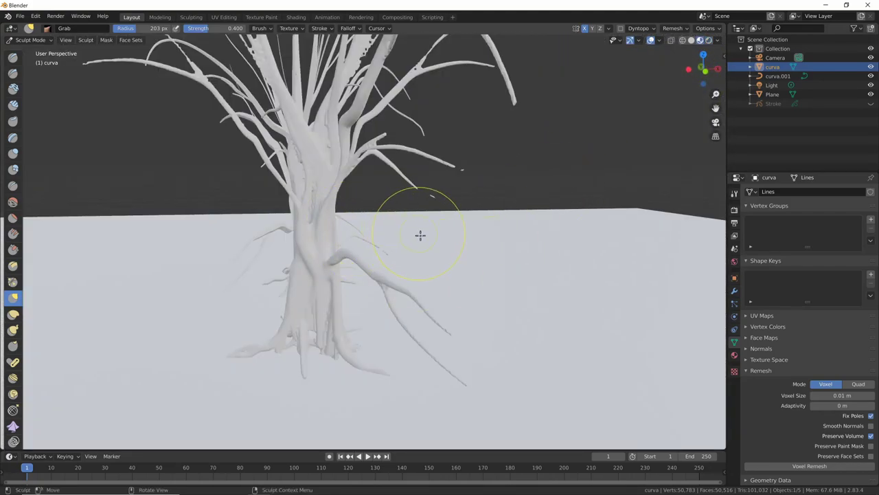
pyautogui.moveTo(420, 235); pyautogui.dragTo(598, 244, button='middle')
pyautogui.click(691, 40)
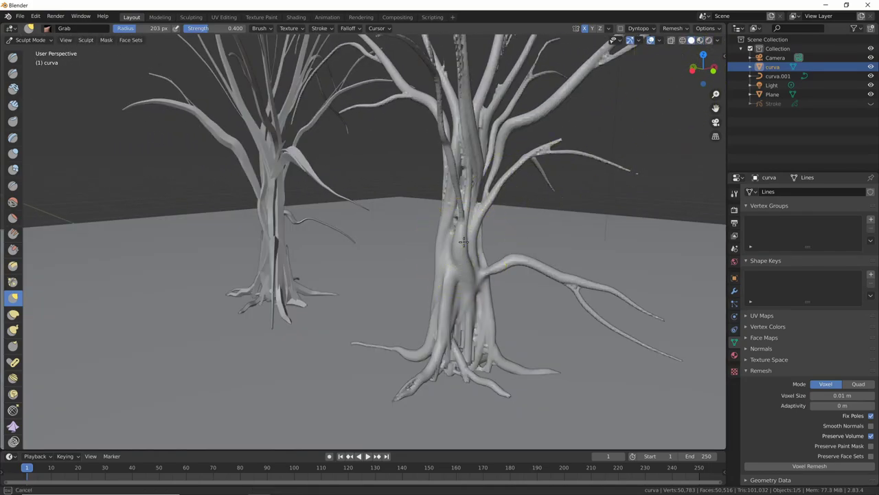
pyautogui.moveTo(464, 242); pyautogui.dragTo(459, 220)
pyautogui.moveTo(461, 198); pyautogui.dragTo(399, 167, button='middle')
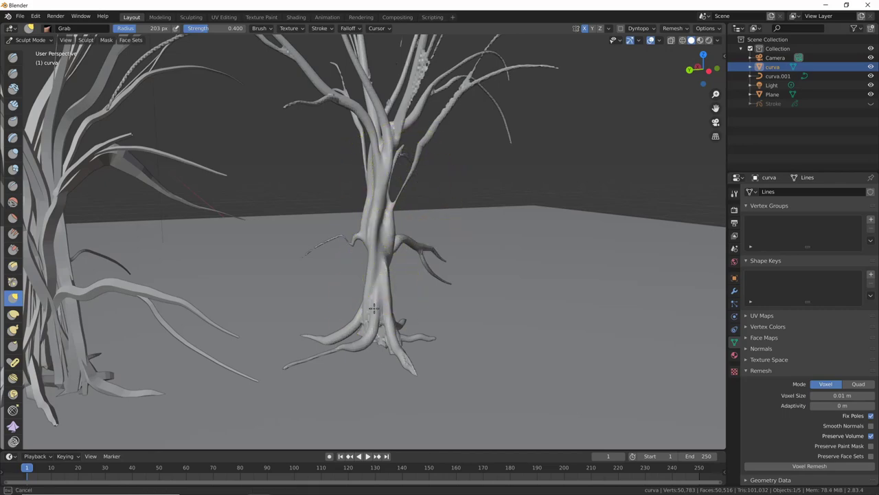
# Step: Thicken the curva trunk with the Inflate/Deflate brush, checking it from all sides, then exit sculpting
pyautogui.click(13, 154)
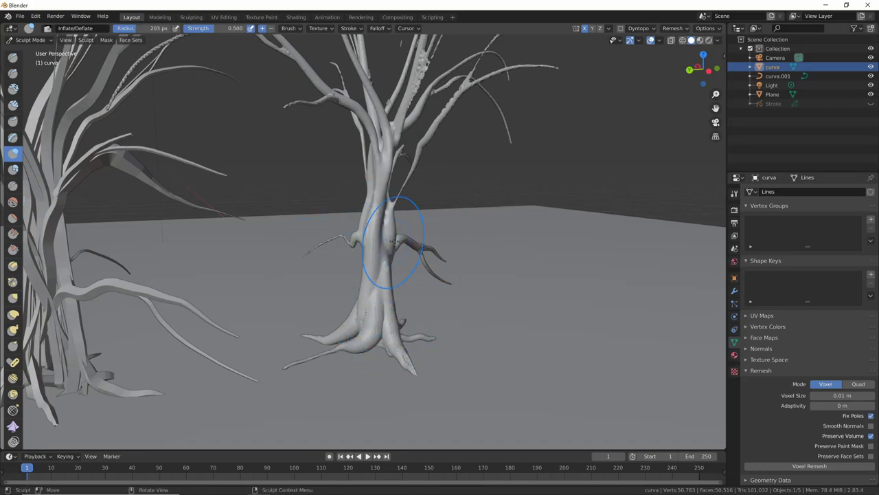
pyautogui.moveTo(393, 241)
pyautogui.mouseDown(button='middle')
pyautogui.moveTo(479, 220)
pyautogui.moveTo(455, 197)
pyautogui.moveTo(483, 309)
pyautogui.moveTo(532, 301)
pyautogui.moveTo(514, 269)
pyautogui.mouseUp(button='middle')
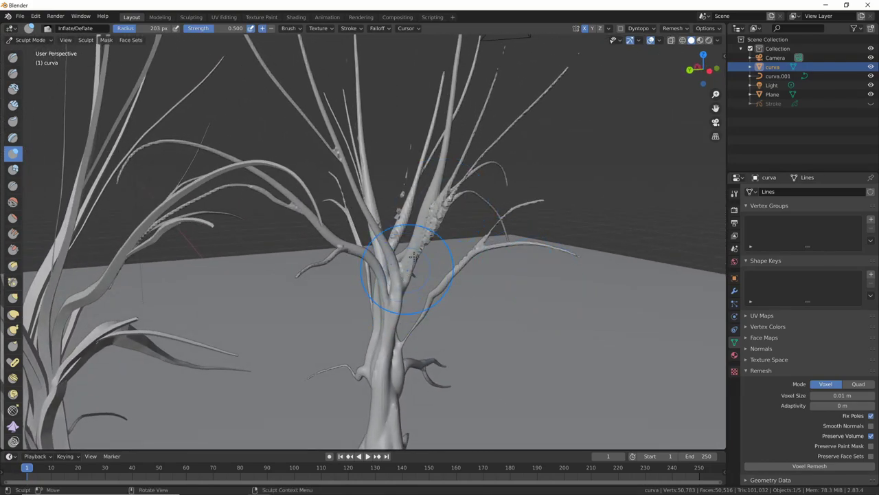
pyautogui.moveTo(405, 268)
pyautogui.mouseDown(button='middle')
pyautogui.moveTo(443, 244)
pyautogui.moveTo(457, 303)
pyautogui.mouseUp(button='middle')
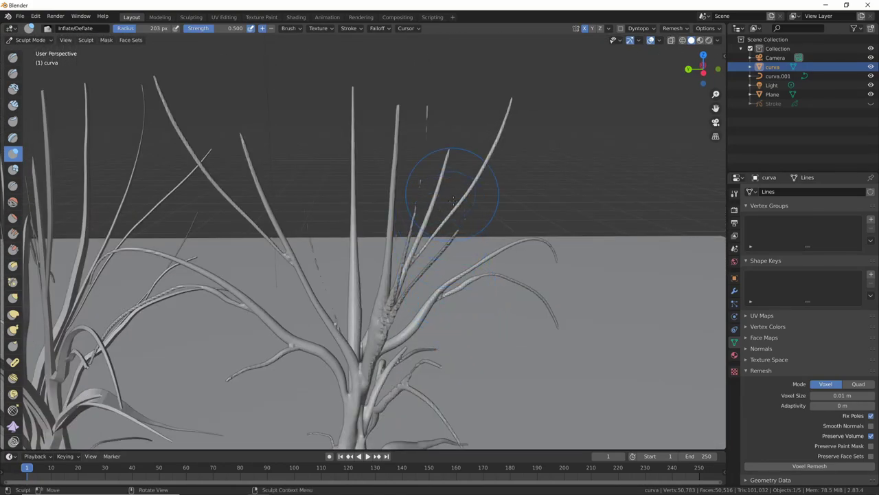
pyautogui.moveTo(453, 200)
pyautogui.mouseDown(button='middle')
pyautogui.moveTo(373, 218)
pyautogui.moveTo(418, 215)
pyautogui.mouseUp(button='middle')
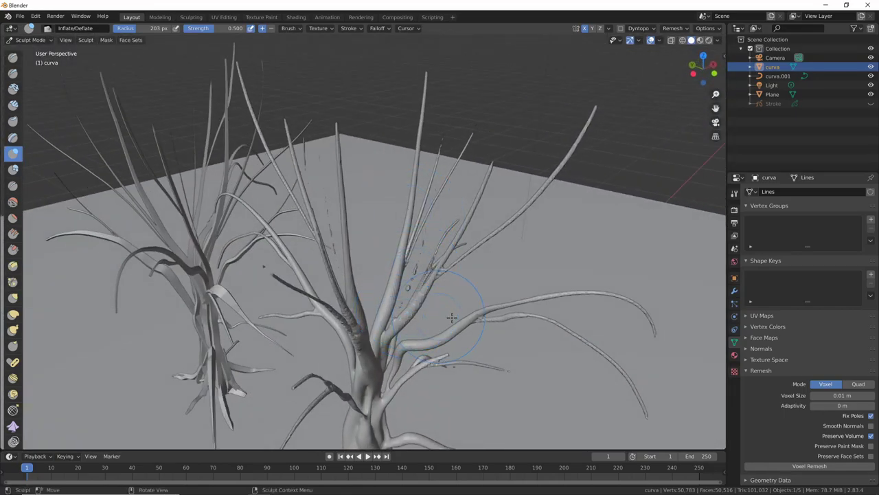
pyautogui.moveTo(452, 316); pyautogui.dragTo(404, 227, button='middle')
pyautogui.scroll(3, 413, 254)
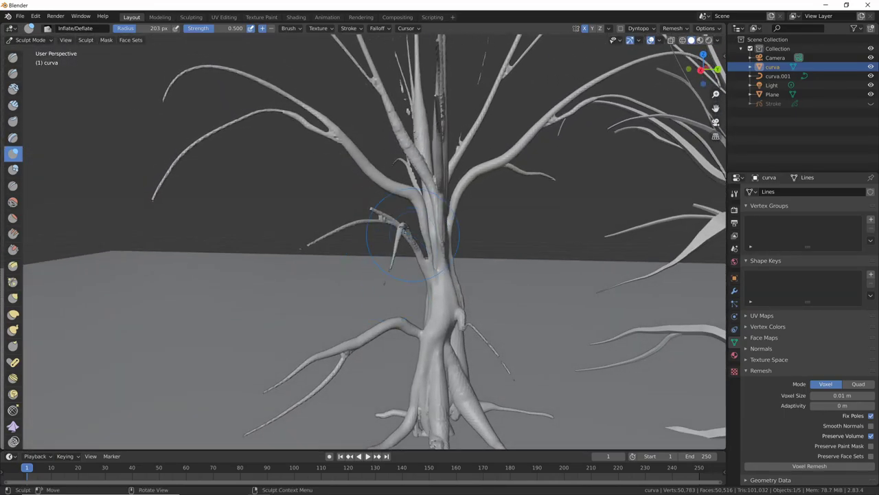
pyautogui.scroll(-5, 506, 301)
pyautogui.moveTo(406, 371)
pyautogui.mouseDown(button='middle')
pyautogui.moveTo(472, 318)
pyautogui.moveTo(481, 334)
pyautogui.moveTo(433, 258)
pyautogui.mouseUp(button='middle')
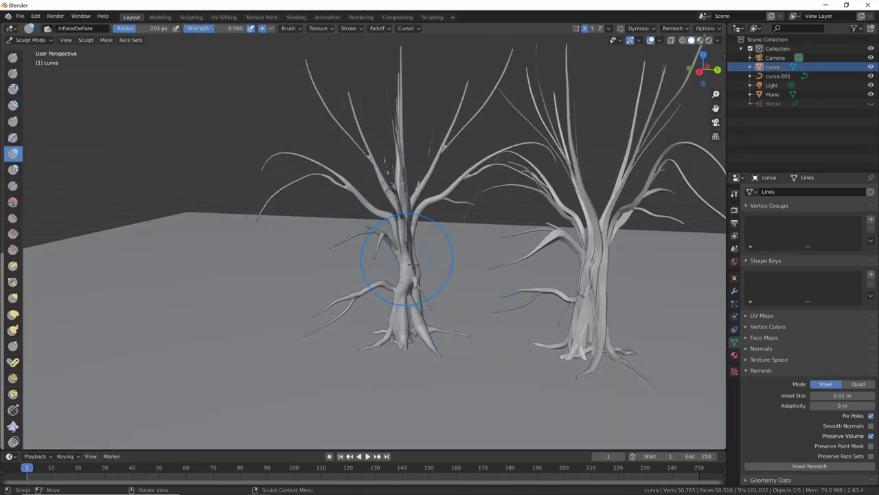
pyautogui.moveTo(449, 292)
pyautogui.mouseDown(button='middle')
pyautogui.moveTo(415, 301)
pyautogui.moveTo(487, 323)
pyautogui.moveTo(506, 306)
pyautogui.moveTo(575, 288)
pyautogui.moveTo(658, 233)
pyautogui.moveTo(609, 254)
pyautogui.moveTo(604, 300)
pyautogui.moveTo(607, 279)
pyautogui.moveTo(516, 302)
pyautogui.moveTo(559, 290)
pyautogui.moveTo(624, 300)
pyautogui.moveTo(623, 284)
pyautogui.moveTo(547, 295)
pyautogui.moveTo(489, 281)
pyautogui.mouseUp(button='middle')
pyautogui.press('Tab')
pyautogui.press('Tab')
# Step: Add a new Grease Pencil stroke object and delete its sample stroke points
pyautogui.hotkey('shift', 'a')
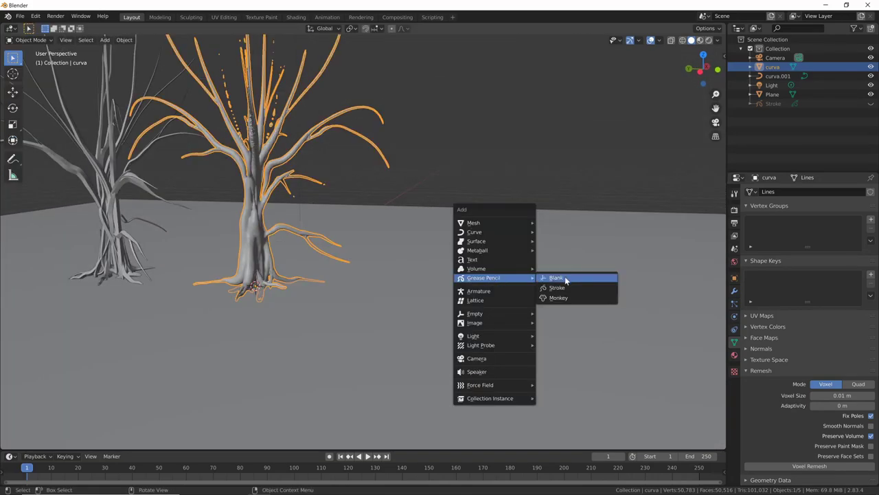
pyautogui.click(563, 290)
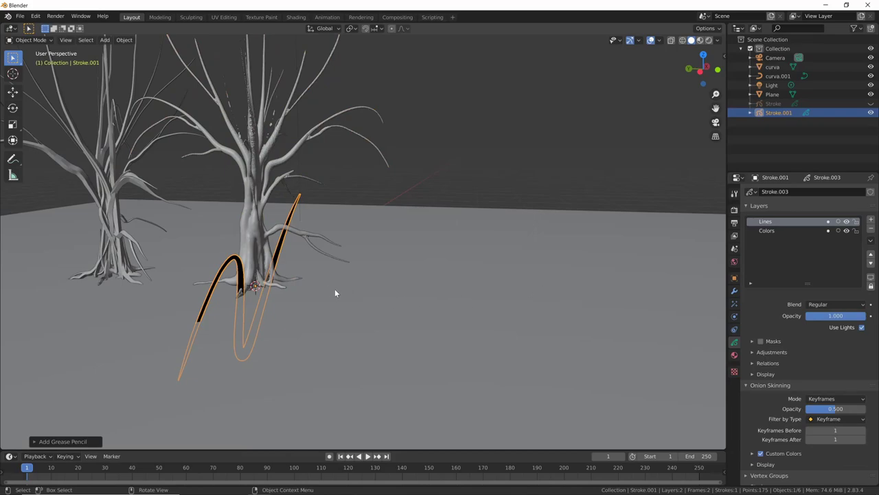
pyautogui.press('Tab')
pyautogui.moveTo(335, 293); pyautogui.dragTo(390, 266, button='middle')
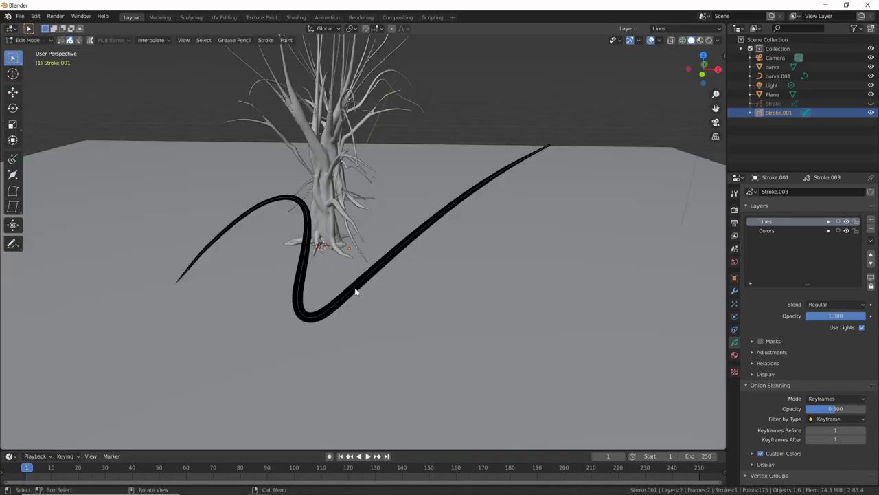
pyautogui.press('x')
pyautogui.click(355, 290)
# Step: Draw one long horizontal ink stroke along the ground at the tree's base
pyautogui.hotkey('ctrl', 'Tab')
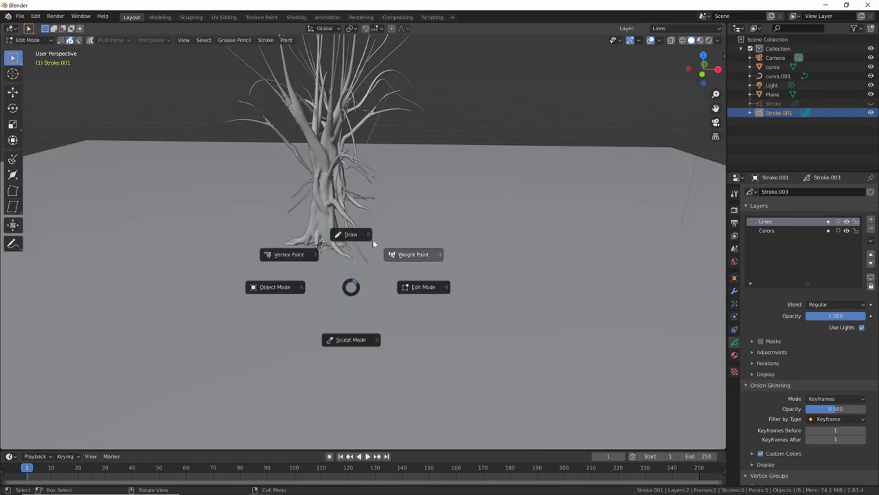
pyautogui.click(373, 239)
pyautogui.moveTo(372, 239); pyautogui.dragTo(232, 275, button='middle')
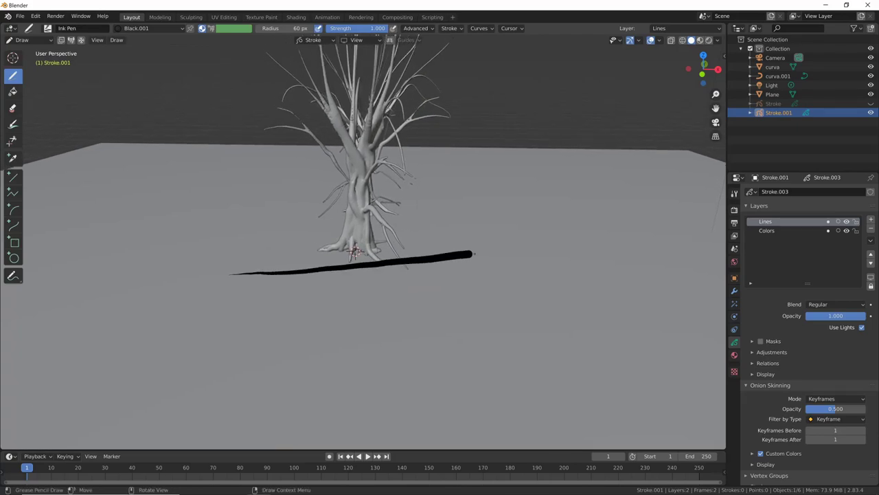
pyautogui.moveTo(485, 289); pyautogui.dragTo(485, 313, button='middle')
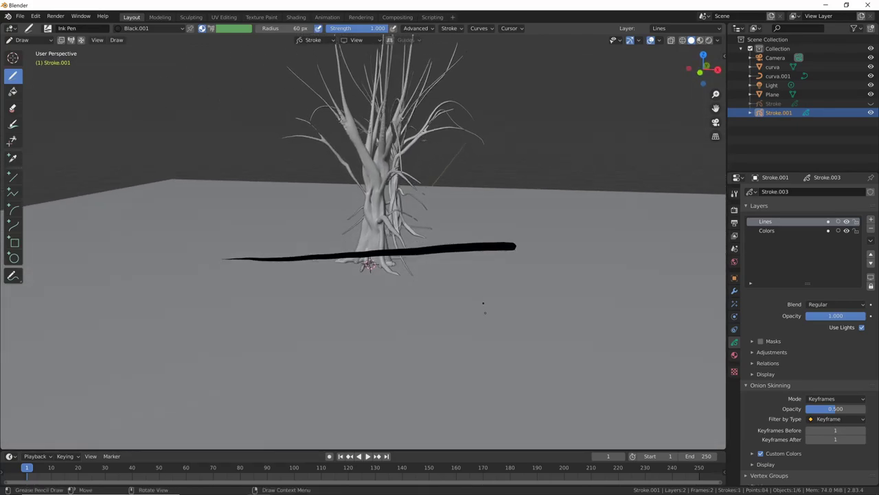
pyautogui.hotkey('ctrl', 'Tab')
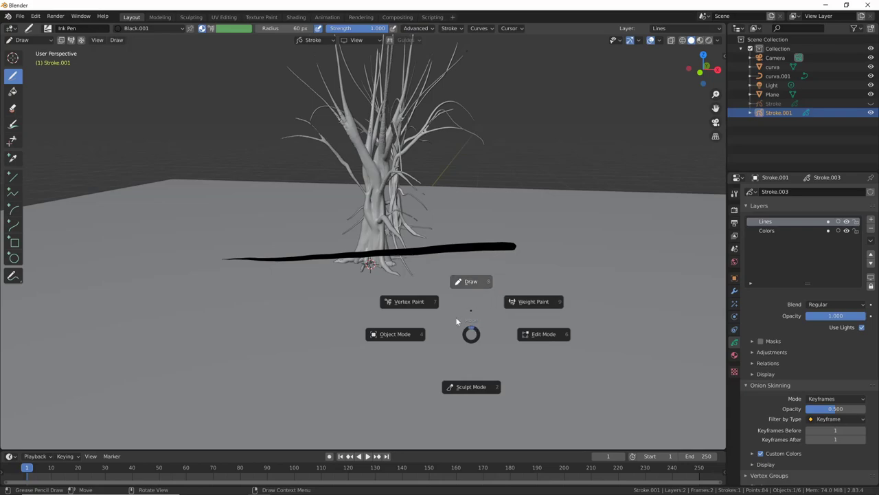
# Step: Convert Stroke.001 into the Bezier curve Lines, hide Stroke.001 and select Lines
pyautogui.click(450, 324)
pyautogui.rightClick(459, 250)
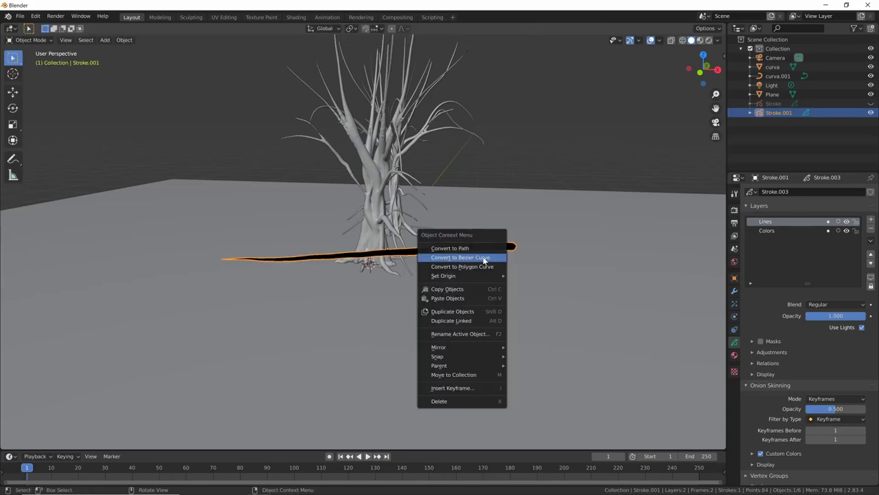
pyautogui.click(484, 258)
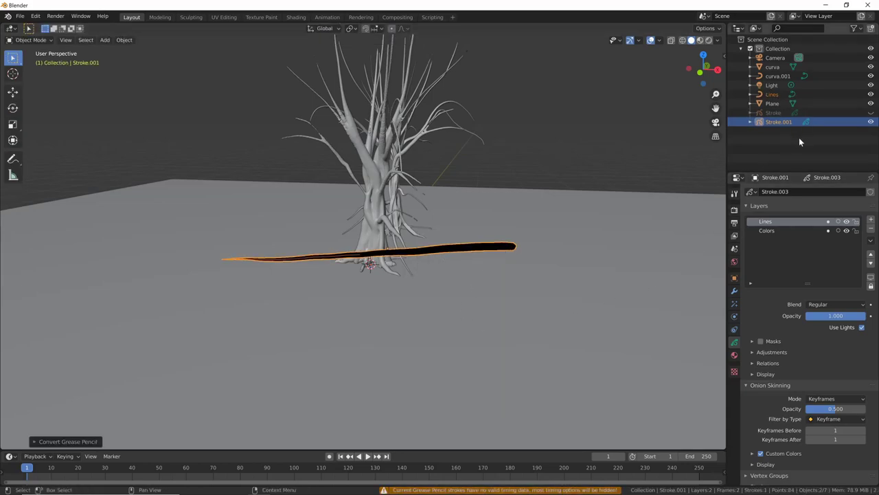
pyautogui.click(870, 122)
pyautogui.click(774, 94)
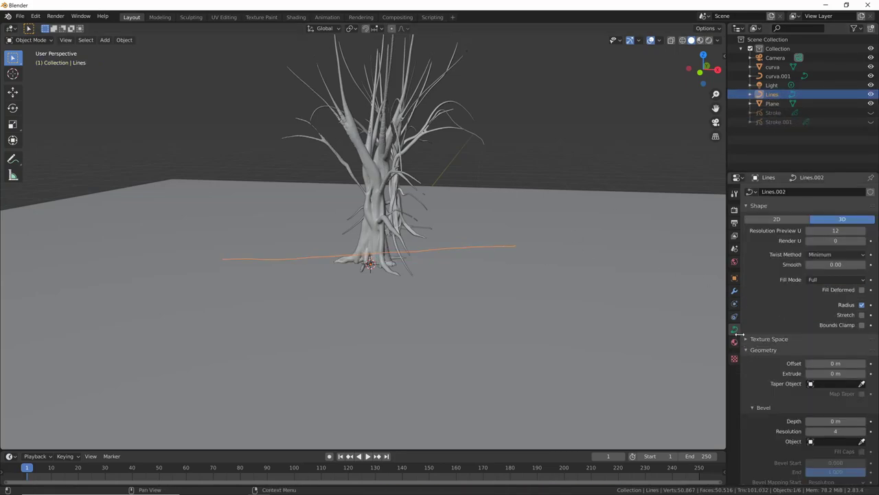
# Step: Give the Lines curve a 0.01 m bevel depth and inspect the resulting tube
pyautogui.click(862, 424)
pyautogui.moveTo(618, 344); pyautogui.dragTo(531, 337, button='middle')
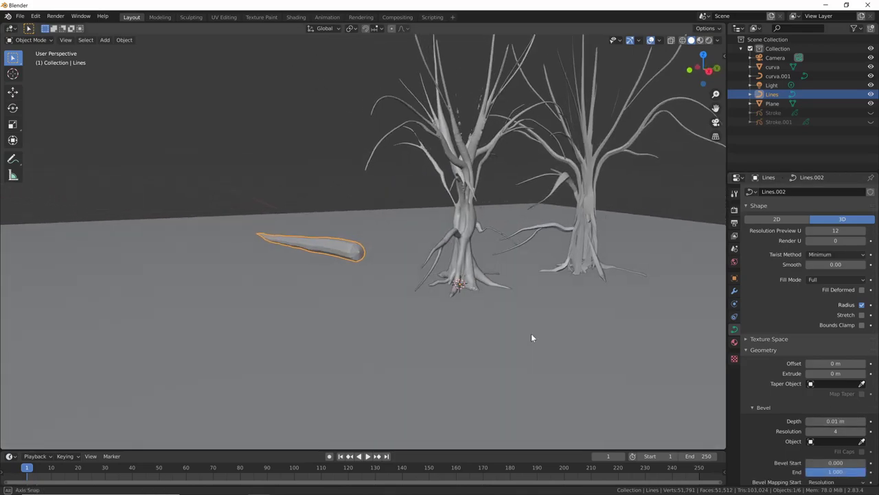
pyautogui.scroll(5, 522, 323)
pyautogui.scroll(3, 496, 284)
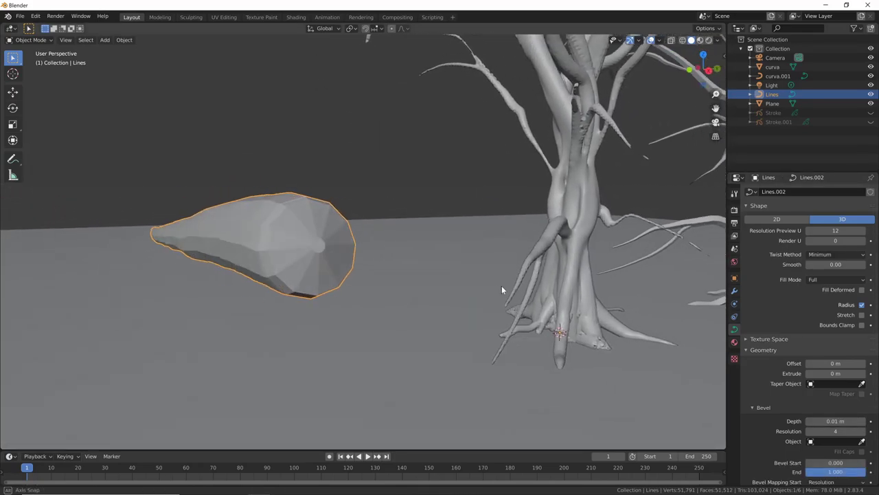
pyautogui.moveTo(501, 289)
pyautogui.mouseDown(button='middle')
pyautogui.moveTo(453, 287)
pyautogui.moveTo(486, 262)
pyautogui.moveTo(485, 297)
pyautogui.moveTo(510, 296)
pyautogui.mouseUp(button='middle')
pyautogui.press('Tab')
pyautogui.rightClick(487, 261)
pyautogui.press('Escape')
pyautogui.press('Tab')
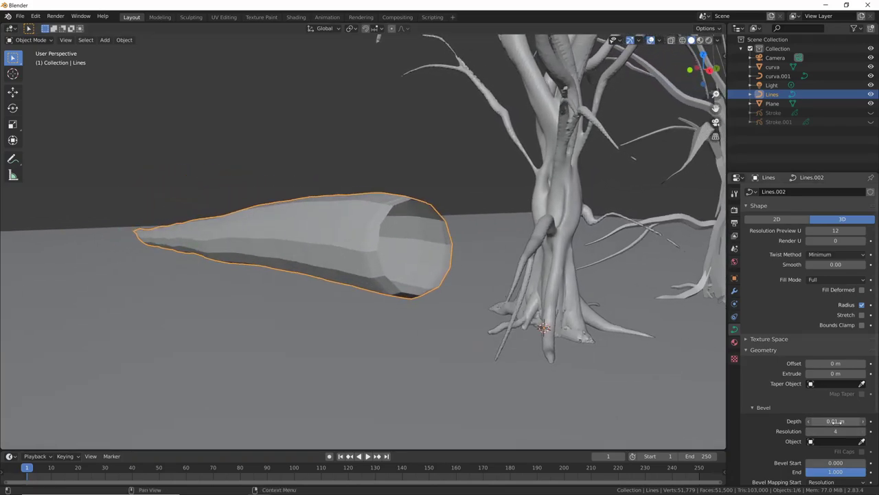
# Step: Try a larger bevel depth, then restore it to 0.01 m and inspect the tube
pyautogui.moveTo(835, 422); pyautogui.dragTo(837, 421)
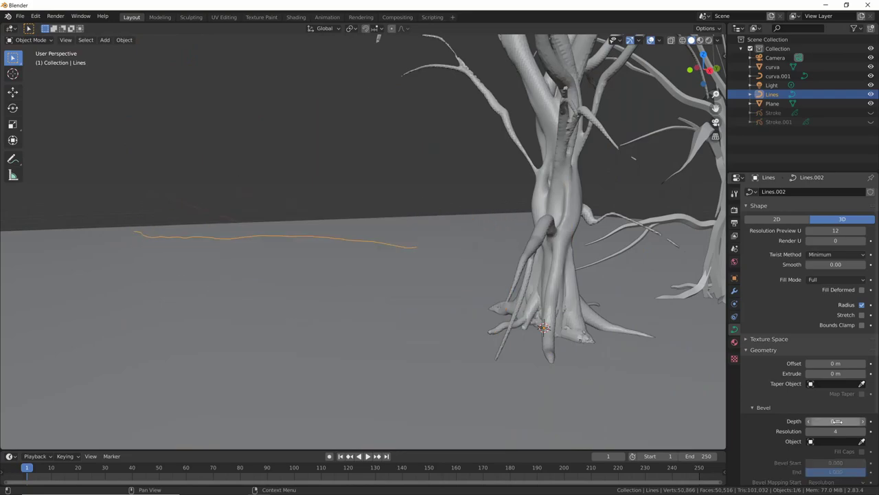
pyautogui.click(863, 422)
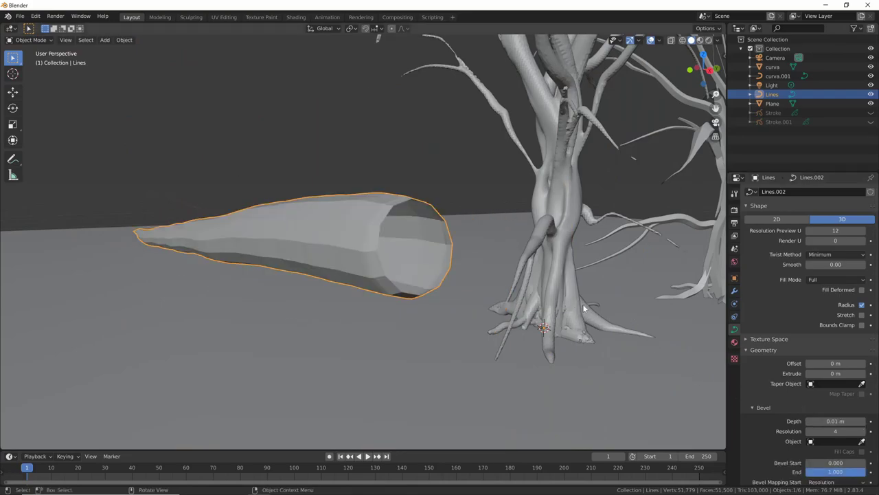
pyautogui.moveTo(428, 340)
pyautogui.mouseDown(button='middle')
pyautogui.moveTo(549, 337)
pyautogui.moveTo(530, 325)
pyautogui.mouseUp(button='middle')
pyautogui.moveTo(355, 302)
pyautogui.mouseDown(button='middle')
pyautogui.moveTo(385, 295)
pyautogui.moveTo(422, 267)
pyautogui.moveTo(448, 301)
pyautogui.moveTo(434, 271)
pyautogui.moveTo(623, 266)
pyautogui.moveTo(445, 322)
pyautogui.moveTo(570, 305)
pyautogui.moveTo(531, 314)
pyautogui.mouseUp(button='middle')
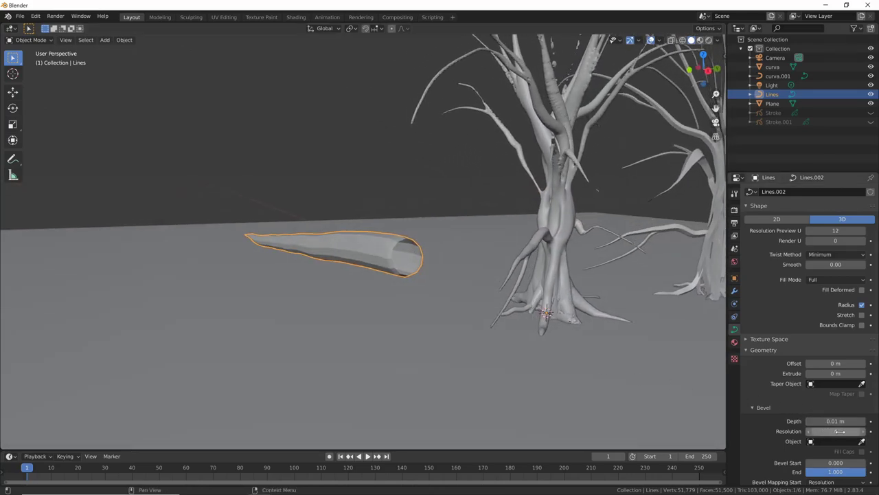
pyautogui.moveTo(522, 351); pyautogui.dragTo(527, 351, button='middle')
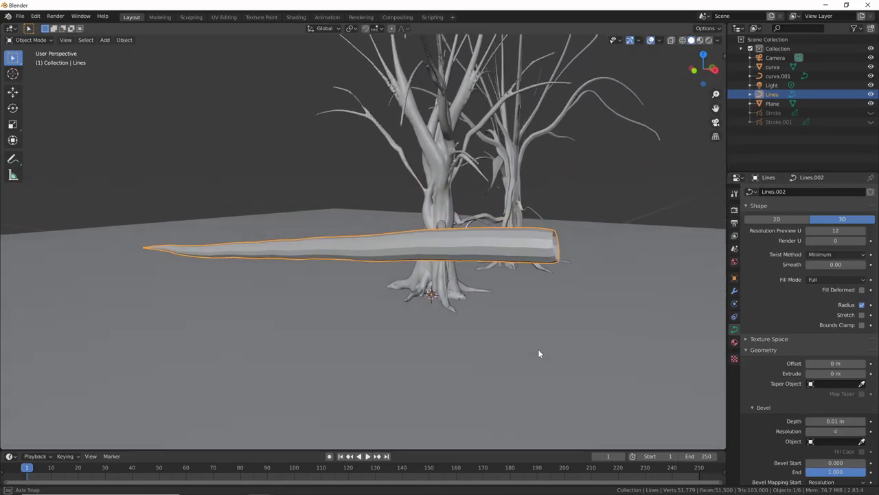
# Step: Duplicate the Lines log and place the copy to its left
pyautogui.scroll(3, 527, 352)
pyautogui.hotkey('shift', 'd')
pyautogui.rightClick(402, 331)
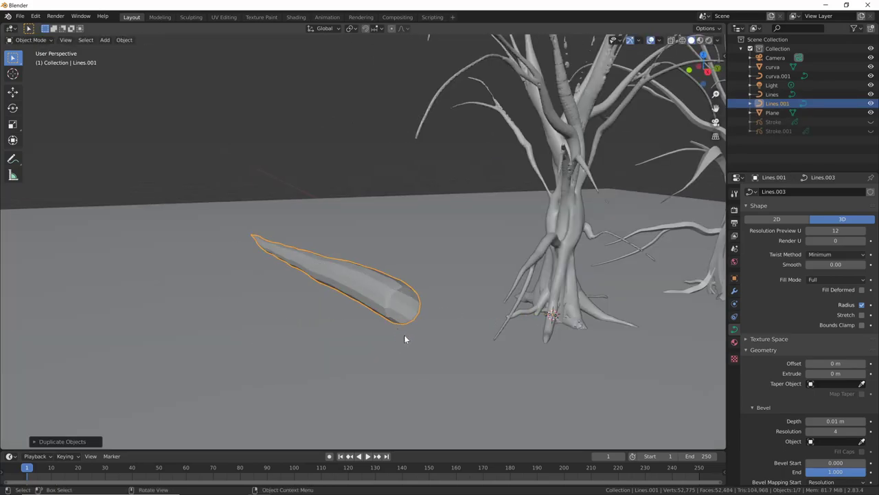
pyautogui.press('g')
pyautogui.click(346, 351)
pyautogui.moveTo(346, 350)
pyautogui.mouseDown(button='middle')
pyautogui.moveTo(397, 354)
pyautogui.moveTo(394, 324)
pyautogui.mouseUp(button='middle')
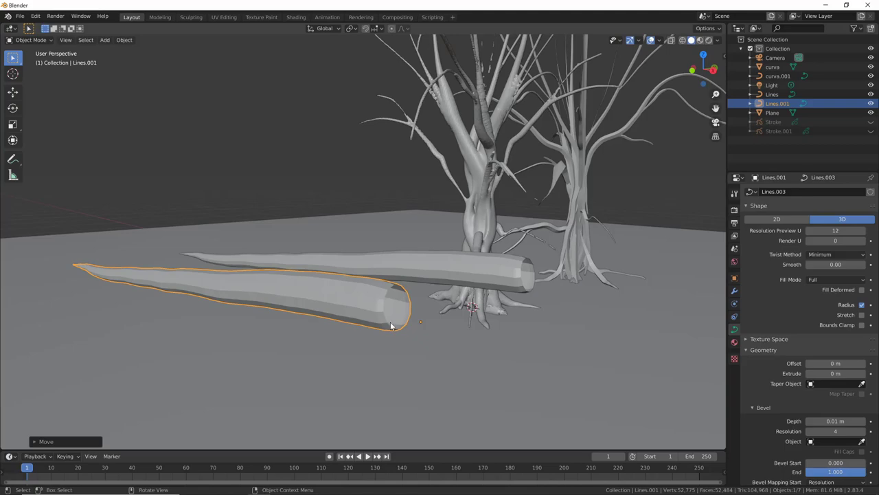
# Step: Convert the duplicate Lines.001 to a mesh and view its wireframe
pyautogui.rightClick(391, 326)
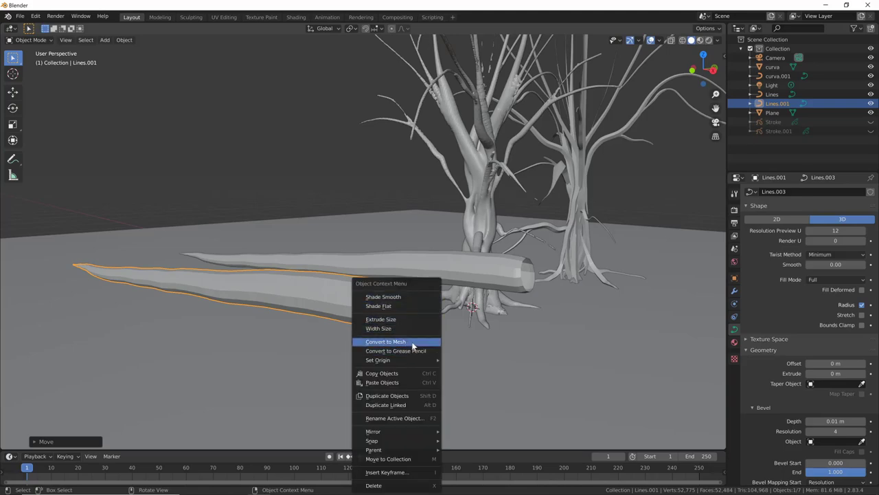
pyautogui.click(413, 341)
pyautogui.moveTo(413, 346)
pyautogui.mouseDown(button='middle')
pyautogui.moveTo(427, 342)
pyautogui.moveTo(357, 316)
pyautogui.moveTo(406, 347)
pyautogui.mouseUp(button='middle')
pyautogui.press('Tab')
pyautogui.press('Tab')
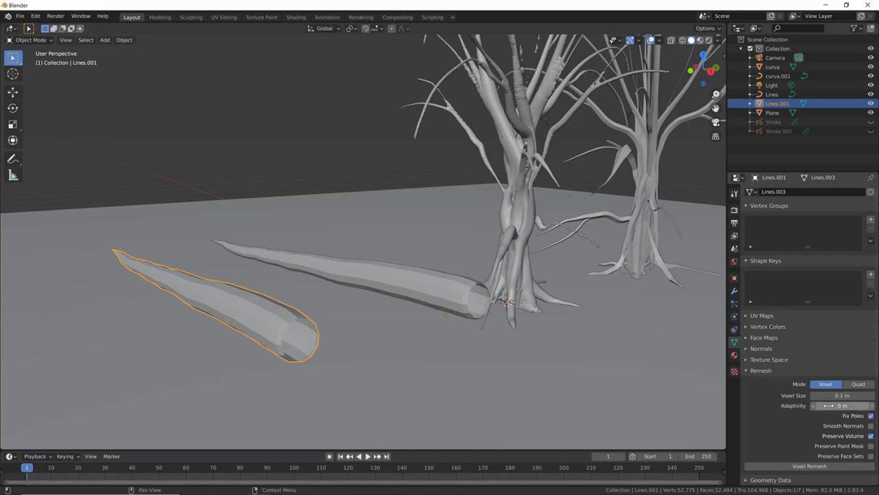
# Step: Voxel-remesh the log and undo, then remesh at 0.01 m voxel size and undo again
pyautogui.click(818, 470)
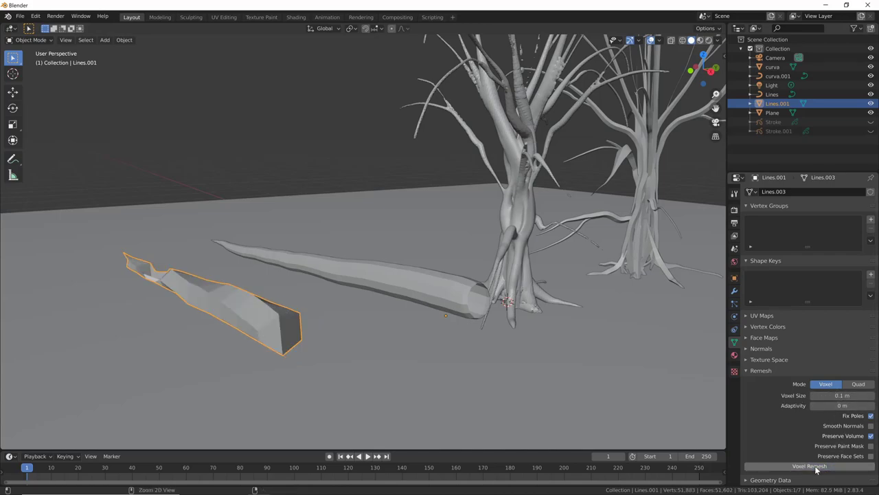
pyautogui.hotkey('ctrl', 'z')
pyautogui.click(813, 395)
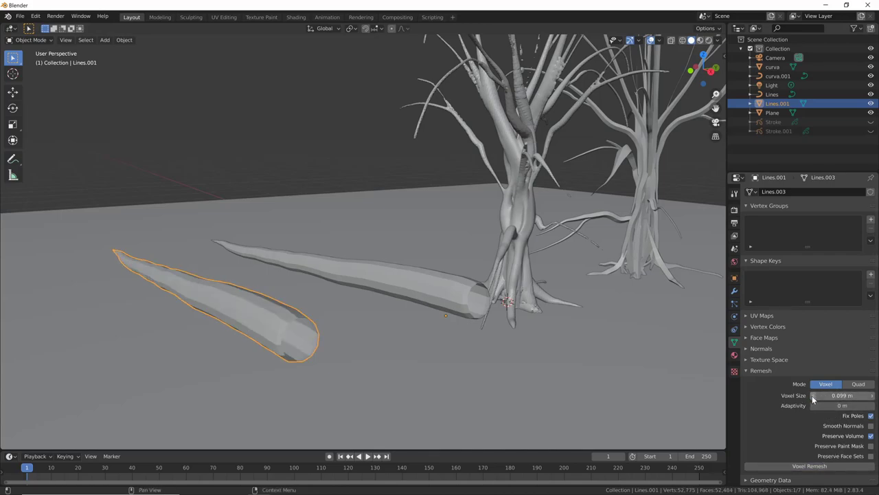
pyautogui.doubleClick(812, 395)
pyautogui.write('1')
pyautogui.press('Return')
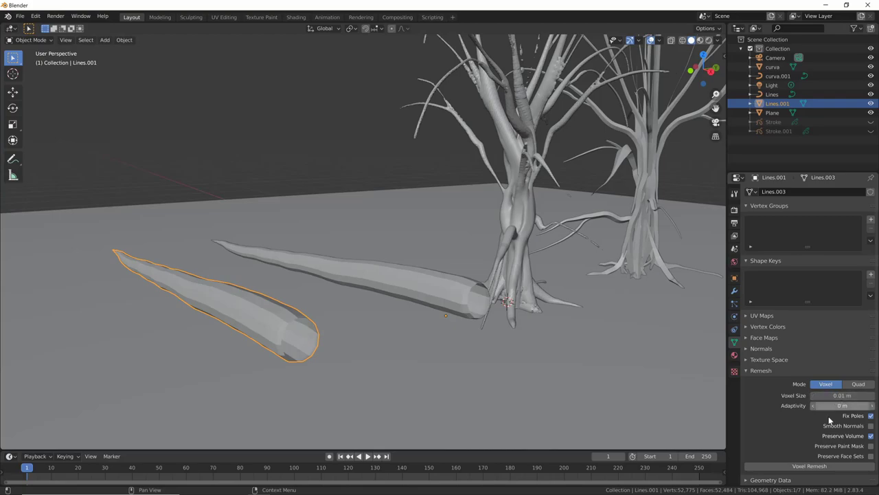
pyautogui.click(794, 468)
pyautogui.moveTo(498, 373)
pyautogui.mouseDown(button='middle')
pyautogui.moveTo(585, 369)
pyautogui.moveTo(467, 370)
pyautogui.mouseUp(button='middle')
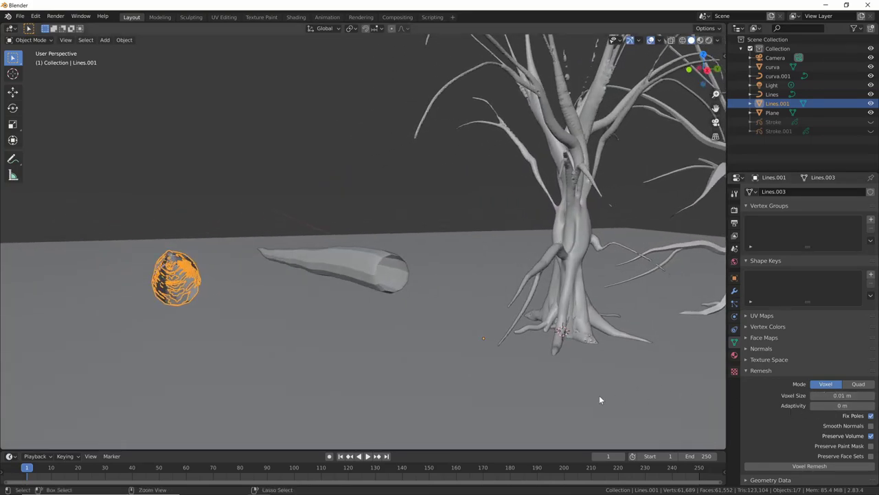
pyautogui.hotkey('ctrl', 'z')
# Step: Remesh the tube at 0.1 m voxel size and undo the blocky result
pyautogui.moveTo(454, 365); pyautogui.dragTo(422, 347, button='middle')
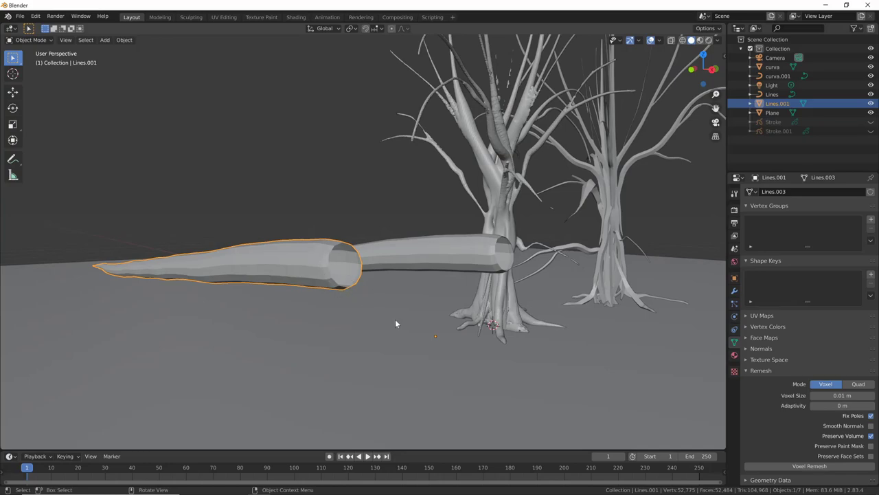
pyautogui.moveTo(395, 323)
pyautogui.mouseDown(button='middle')
pyautogui.moveTo(373, 322)
pyautogui.moveTo(366, 350)
pyautogui.mouseUp(button='middle')
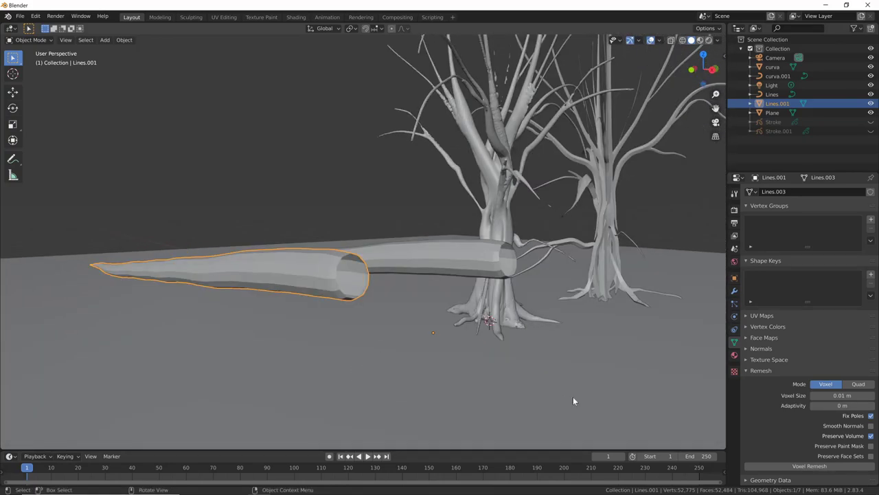
pyautogui.click(842, 395)
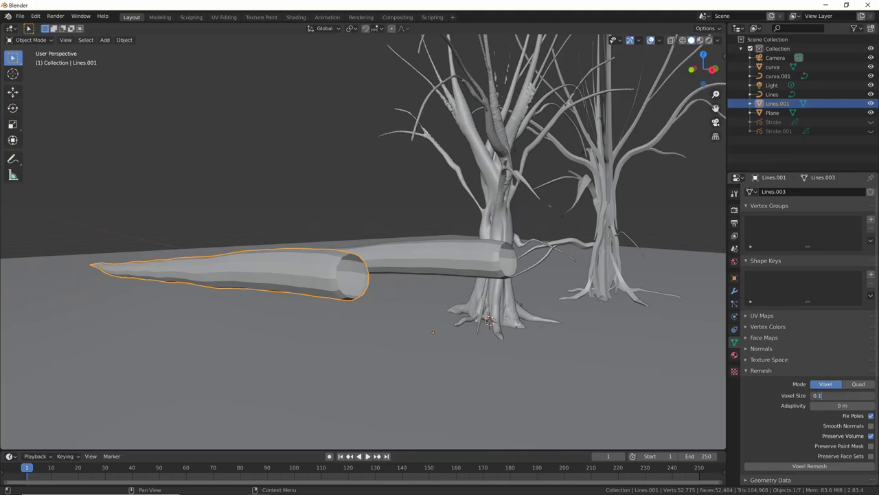
pyautogui.press('Return')
pyautogui.click(817, 467)
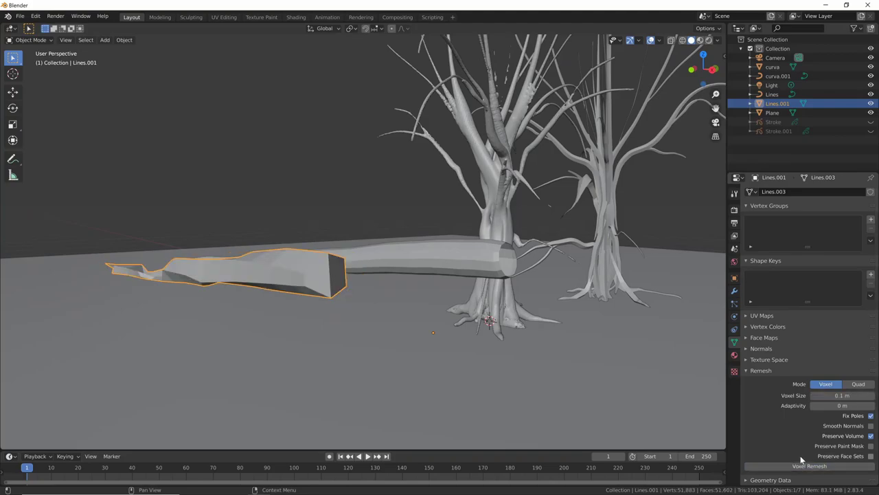
pyautogui.moveTo(481, 378)
pyautogui.mouseDown(button='middle')
pyautogui.moveTo(566, 376)
pyautogui.moveTo(579, 393)
pyautogui.moveTo(542, 397)
pyautogui.moveTo(521, 385)
pyautogui.mouseUp(button='middle')
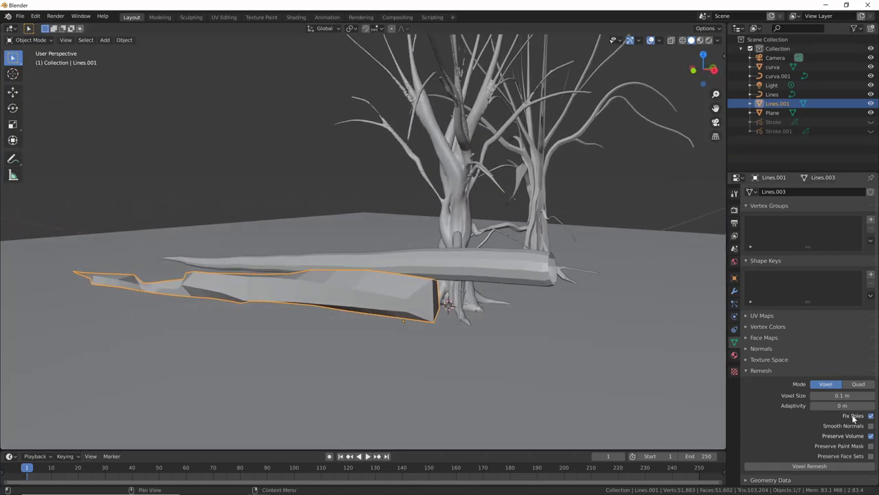
pyautogui.hotkey('ctrl', 'z')
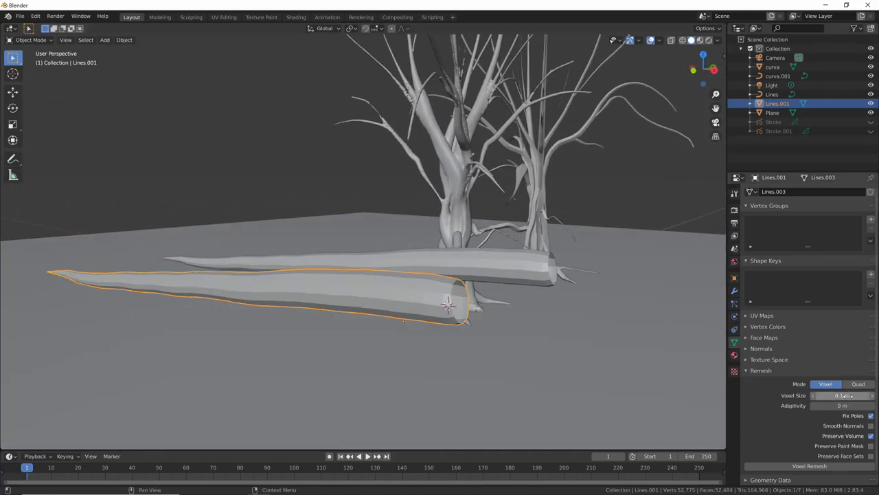
# Step: Set Voxel Size back to 0.01 m, remesh and undo, then enter Edit Mode
pyautogui.click(845, 395)
pyautogui.write('0')
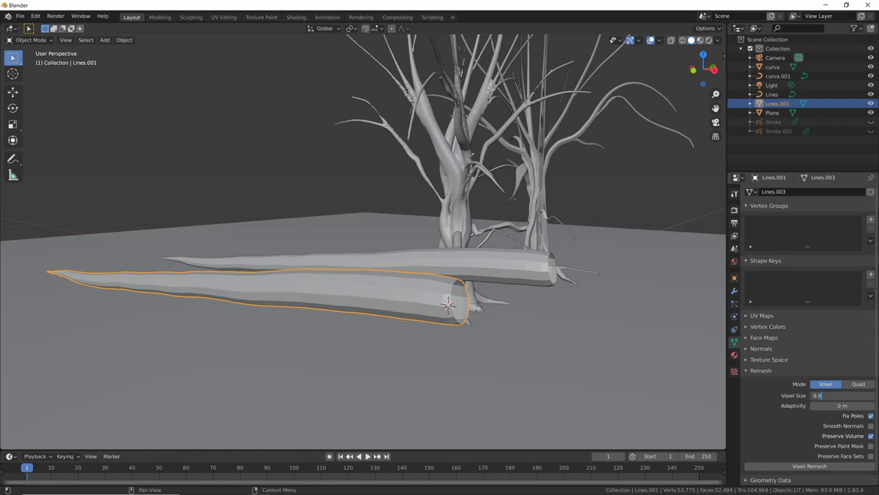
pyautogui.press('Return')
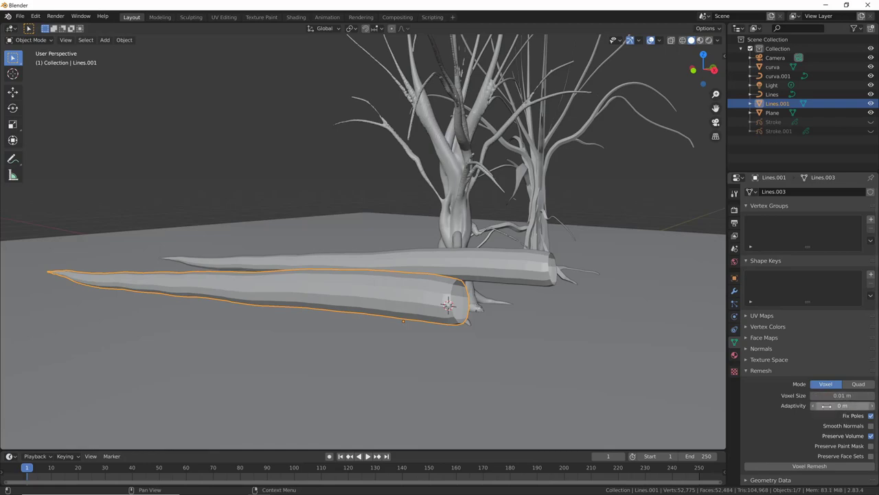
pyautogui.click(815, 465)
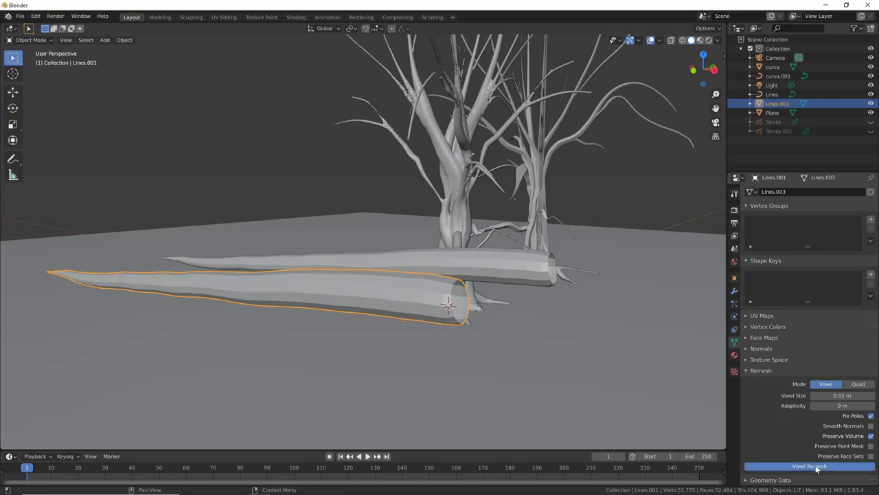
pyautogui.moveTo(595, 390)
pyautogui.mouseDown(button='middle')
pyautogui.moveTo(490, 370)
pyautogui.moveTo(542, 371)
pyautogui.moveTo(515, 364)
pyautogui.moveTo(473, 374)
pyautogui.moveTo(472, 365)
pyautogui.moveTo(441, 378)
pyautogui.moveTo(413, 359)
pyautogui.mouseUp(button='middle')
pyautogui.hotkey('ctrl', 'z')
pyautogui.press('Tab')
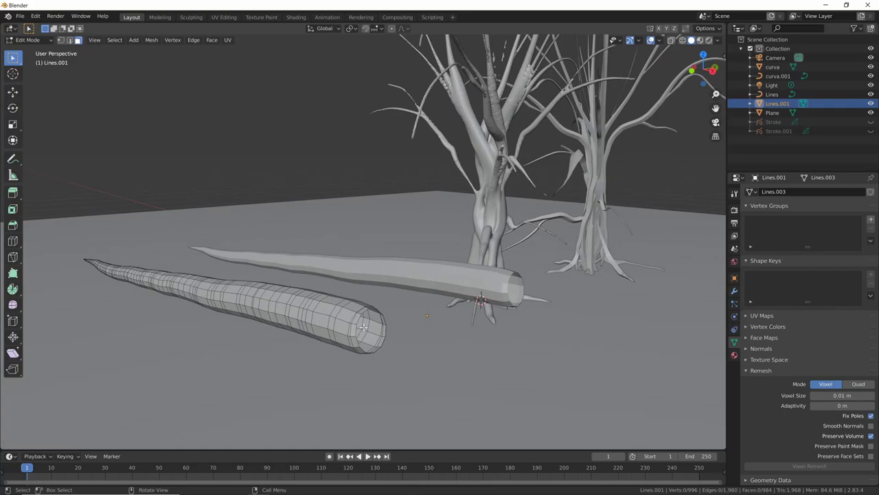
# Step: Select the wide-end and tip edge loops of Lines.001 to cap them, then return to Object Mode
pyautogui.press('2')
pyautogui.keyDown('alt'); pyautogui.click(364, 320); pyautogui.keyUp('alt')
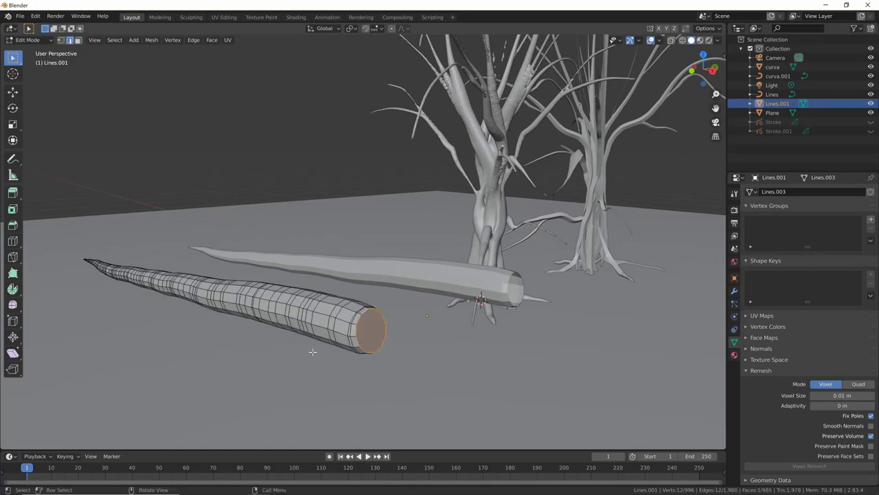
pyautogui.moveTo(364, 319)
pyautogui.mouseDown(button='middle')
pyautogui.moveTo(436, 337)
pyautogui.moveTo(370, 289)
pyautogui.mouseUp(button='middle')
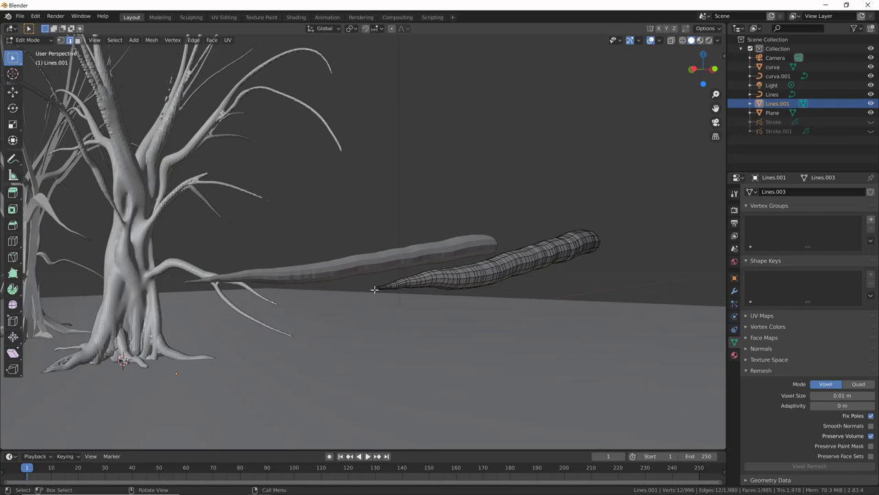
pyautogui.keyDown('alt'); pyautogui.click(374, 289); pyautogui.keyUp('alt')
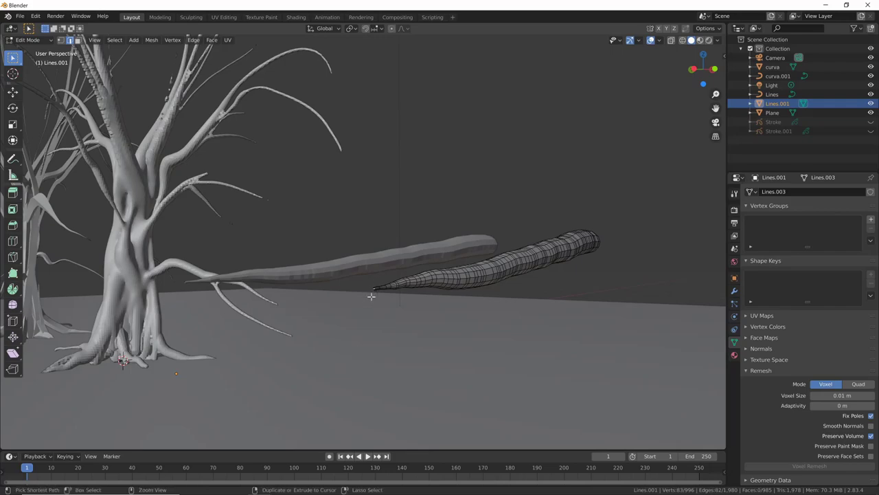
pyautogui.moveTo(374, 288); pyautogui.dragTo(423, 265, button='middle')
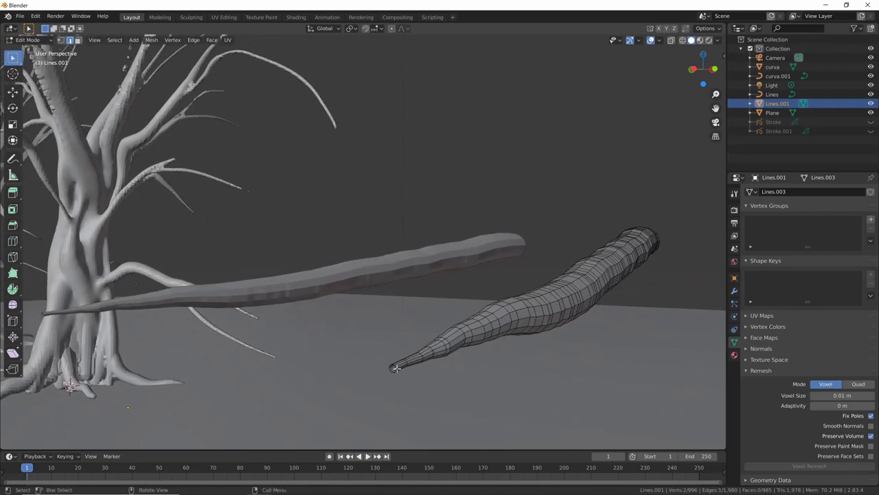
pyautogui.keyDown('alt'); pyautogui.click(396, 368); pyautogui.keyUp('alt')
pyautogui.moveTo(464, 351)
pyautogui.mouseDown(button='middle')
pyautogui.moveTo(568, 337)
pyautogui.moveTo(509, 339)
pyautogui.mouseUp(button='middle')
pyautogui.press('Tab')
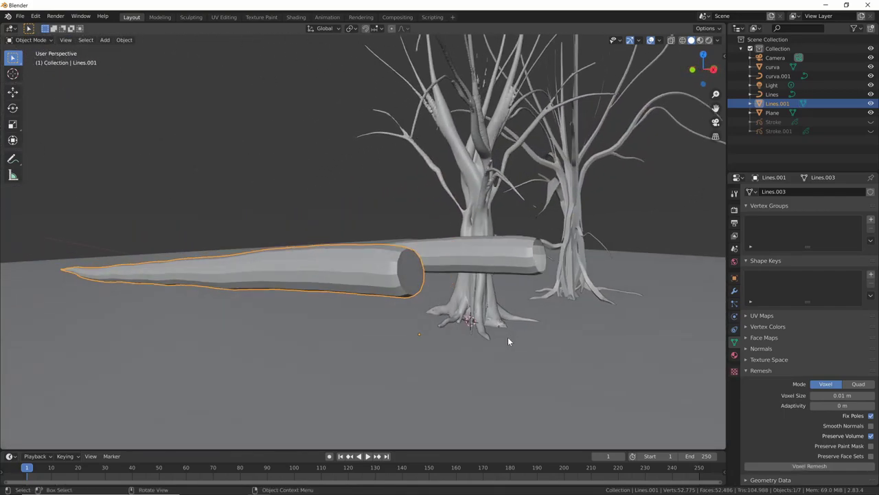
# Step: Voxel-remesh the capped Lines.001 tube into a solid log, then select the right tree curva.001
pyautogui.click(817, 467)
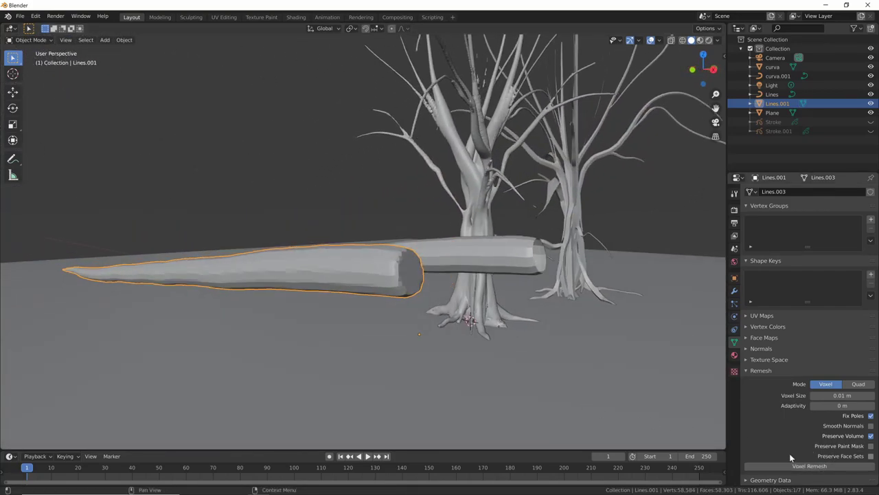
pyautogui.moveTo(591, 391)
pyautogui.mouseDown(button='middle')
pyautogui.moveTo(526, 373)
pyautogui.moveTo(540, 373)
pyautogui.mouseUp(button='middle')
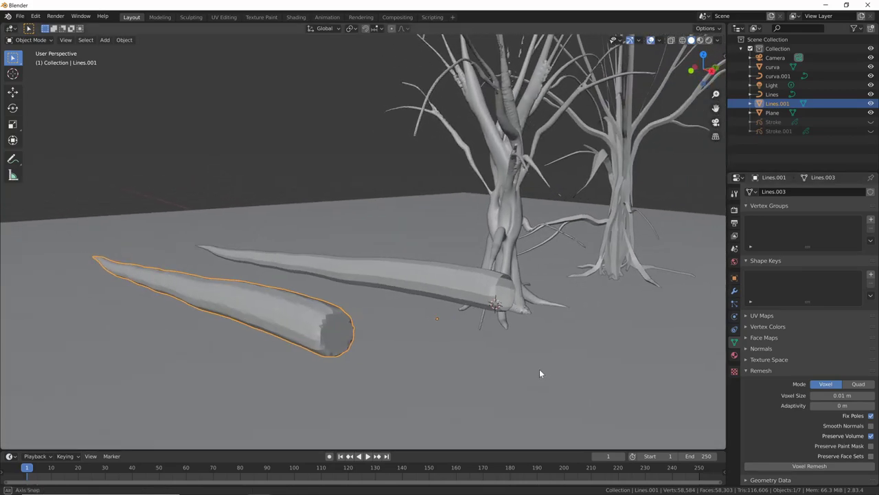
pyautogui.moveTo(604, 320)
pyautogui.mouseDown(button='middle')
pyautogui.moveTo(464, 390)
pyautogui.moveTo(457, 381)
pyautogui.mouseUp(button='middle')
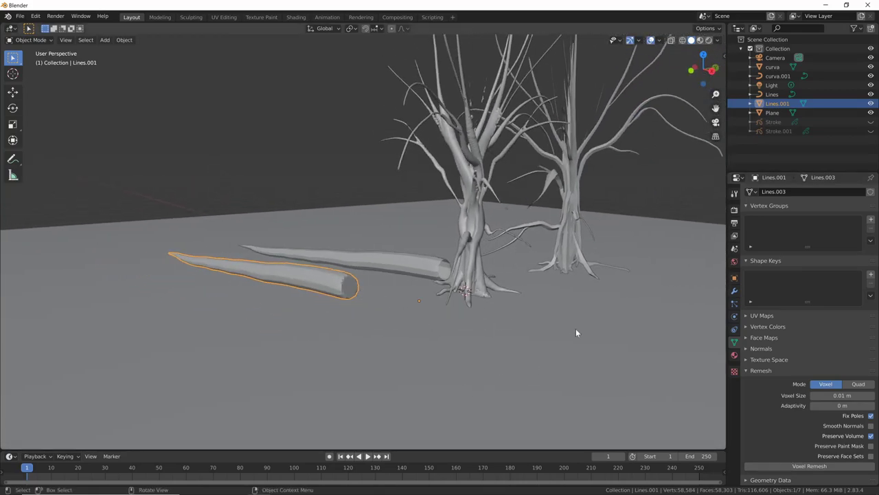
pyautogui.moveTo(565, 340)
pyautogui.mouseDown(button='middle')
pyautogui.moveTo(559, 347)
pyautogui.moveTo(571, 346)
pyautogui.moveTo(555, 348)
pyautogui.moveTo(626, 285)
pyautogui.moveTo(471, 300)
pyautogui.mouseUp(button='middle')
pyautogui.click(584, 252)
pyautogui.moveTo(583, 253)
pyautogui.mouseDown(button='middle')
pyautogui.moveTo(572, 279)
pyautogui.moveTo(480, 306)
pyautogui.moveTo(559, 294)
pyautogui.moveTo(399, 244)
pyautogui.moveTo(428, 277)
pyautogui.moveTo(453, 288)
pyautogui.moveTo(345, 369)
pyautogui.mouseUp(button='middle')
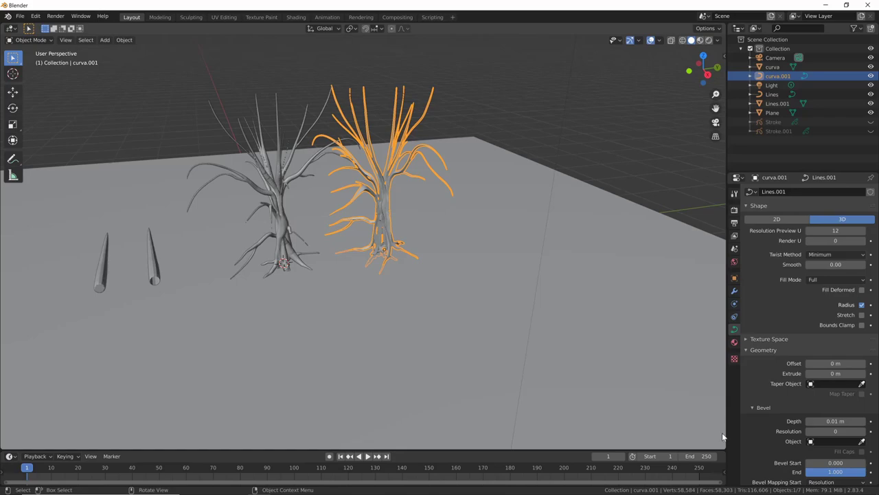
# Step: Enable Fill Caps on curva.001's bevel, then select the Lines log
pyautogui.scroll(-2, 821, 431)
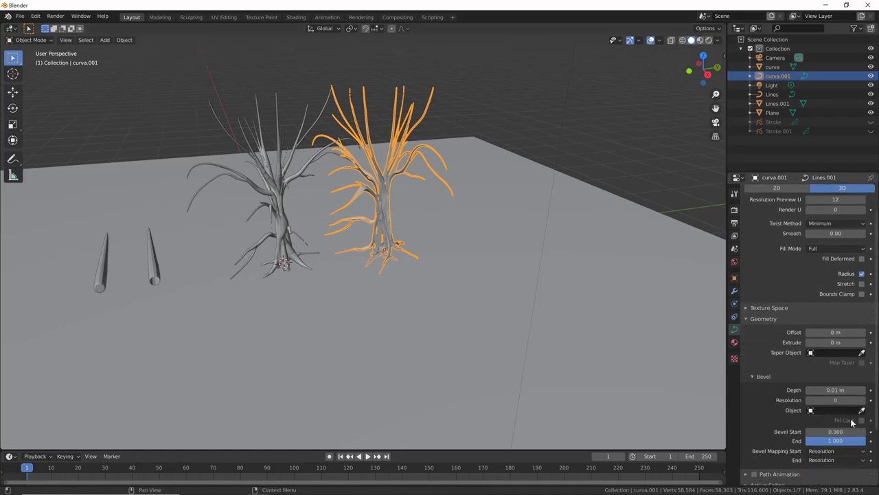
pyautogui.click(862, 420)
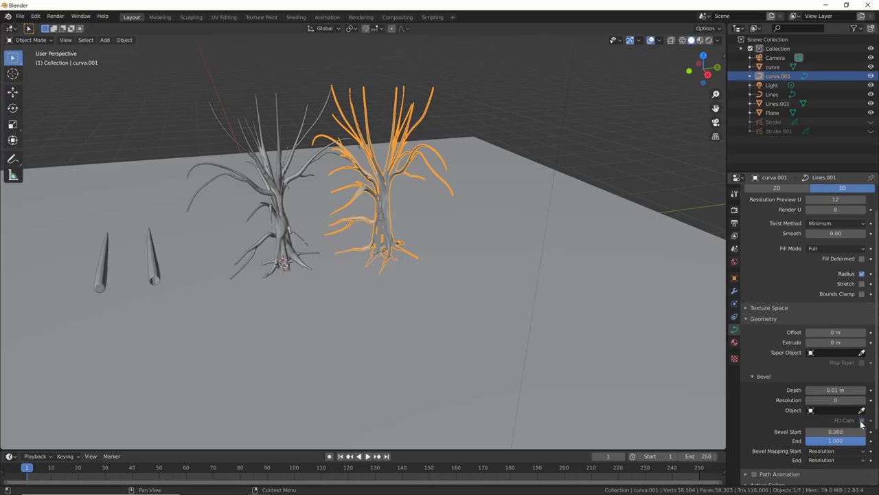
pyautogui.click(152, 264)
pyautogui.scroll(3, 187, 322)
pyautogui.moveTo(261, 268)
pyautogui.mouseDown(button='middle')
pyautogui.moveTo(264, 291)
pyautogui.moveTo(330, 275)
pyautogui.moveTo(507, 267)
pyautogui.moveTo(489, 274)
pyautogui.mouseUp(button='middle')
# Step: Try a 0.02 m bevel depth on Lines, restore it to 0.01 m, and select the curva tree
pyautogui.click(863, 390)
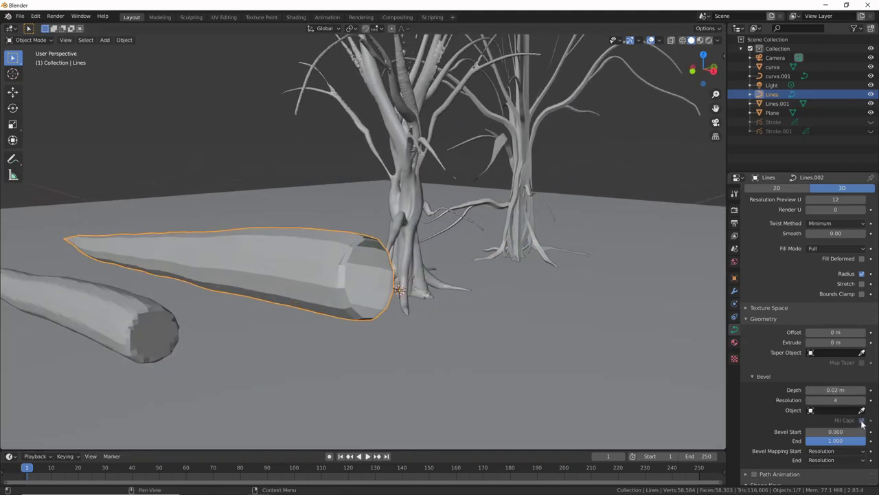
pyautogui.click(809, 389)
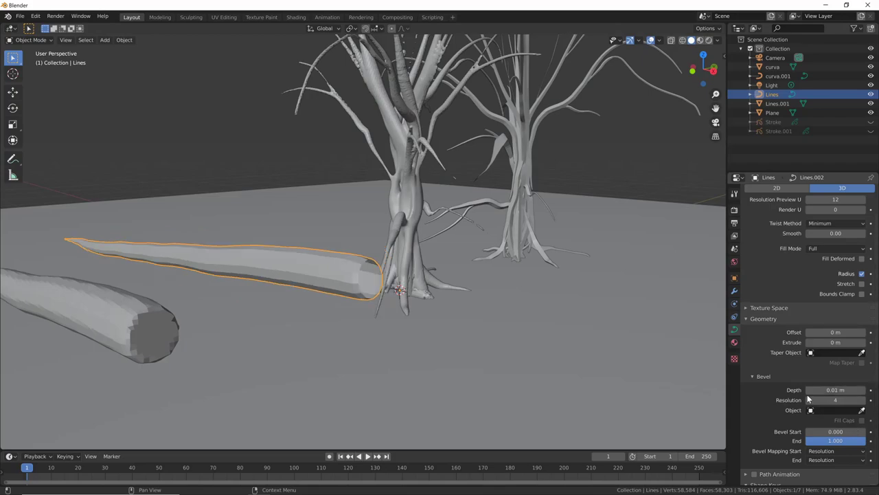
pyautogui.moveTo(633, 363)
pyautogui.mouseDown(button='middle')
pyautogui.moveTo(574, 368)
pyautogui.moveTo(553, 380)
pyautogui.mouseUp(button='middle')
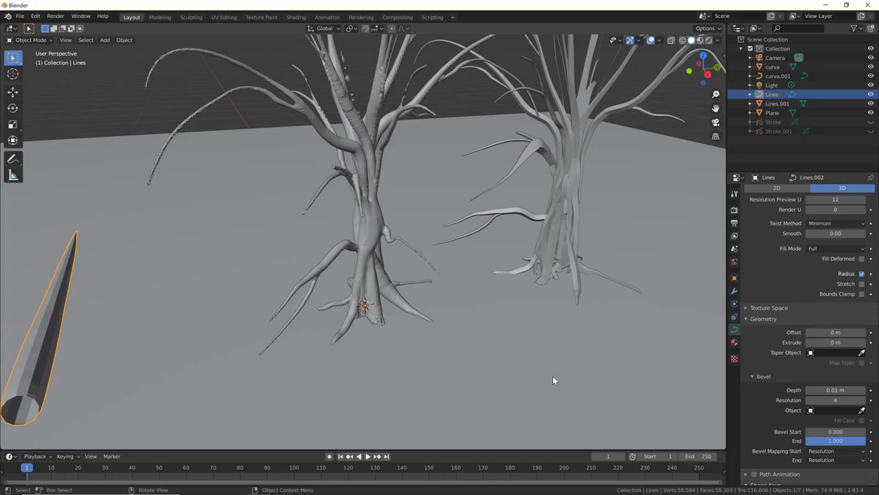
pyautogui.click(388, 302)
# Step: Move the curva tree off to the side along a single axis
pyautogui.press('g')
pyautogui.press('x')
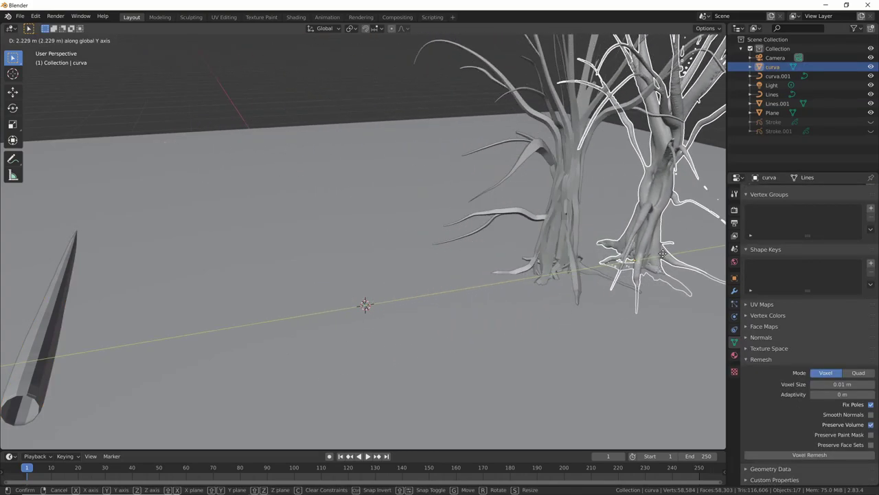
pyautogui.click(373, 315)
# Step: Add a Bezier circle, shrink it to a scale of 0.1945, then select the Lines log
pyautogui.hotkey('shift', 'a')
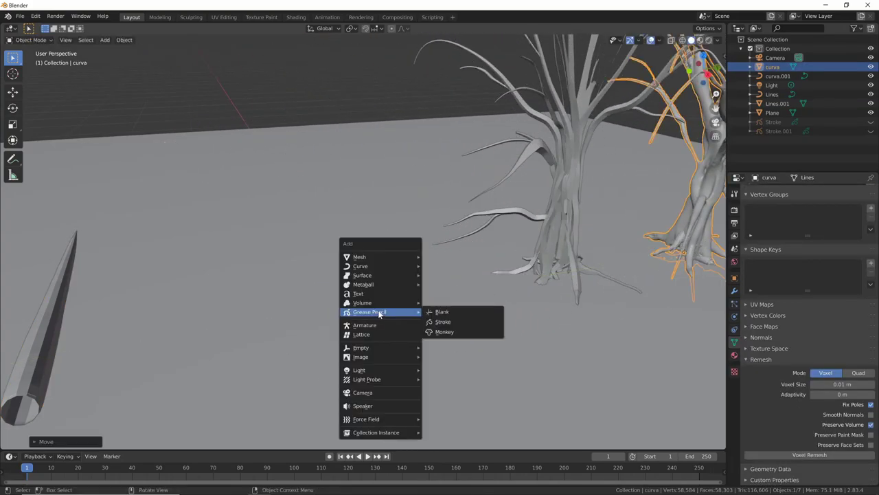
pyautogui.moveTo(364, 265)
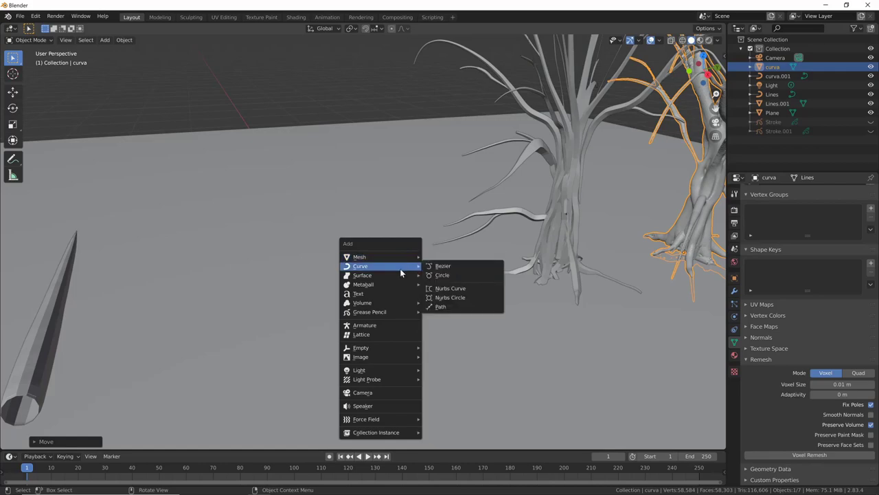
pyautogui.click(450, 276)
pyautogui.moveTo(506, 329)
pyautogui.mouseDown(button='middle')
pyautogui.moveTo(590, 375)
pyautogui.moveTo(584, 347)
pyautogui.moveTo(552, 314)
pyautogui.moveTo(502, 337)
pyautogui.moveTo(501, 288)
pyautogui.mouseUp(button='middle')
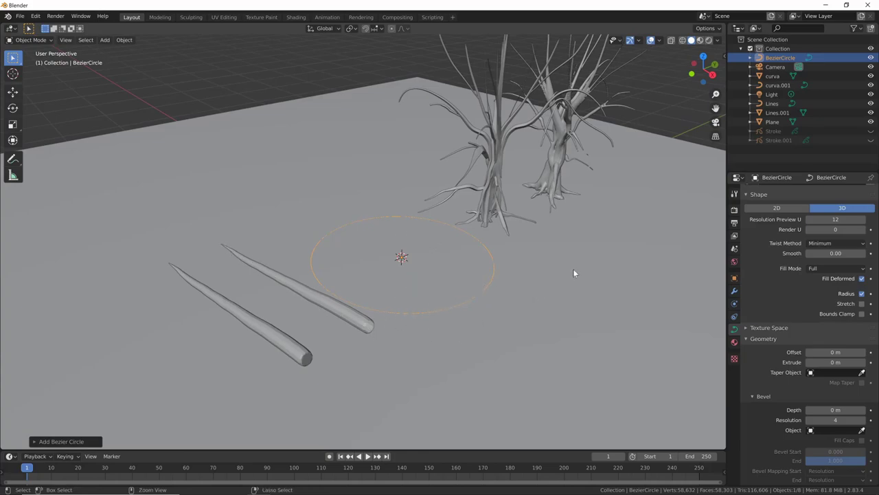
pyautogui.moveTo(574, 273)
pyautogui.mouseDown(button='middle')
pyautogui.moveTo(561, 279)
pyautogui.moveTo(622, 240)
pyautogui.moveTo(535, 275)
pyautogui.mouseUp(button='middle')
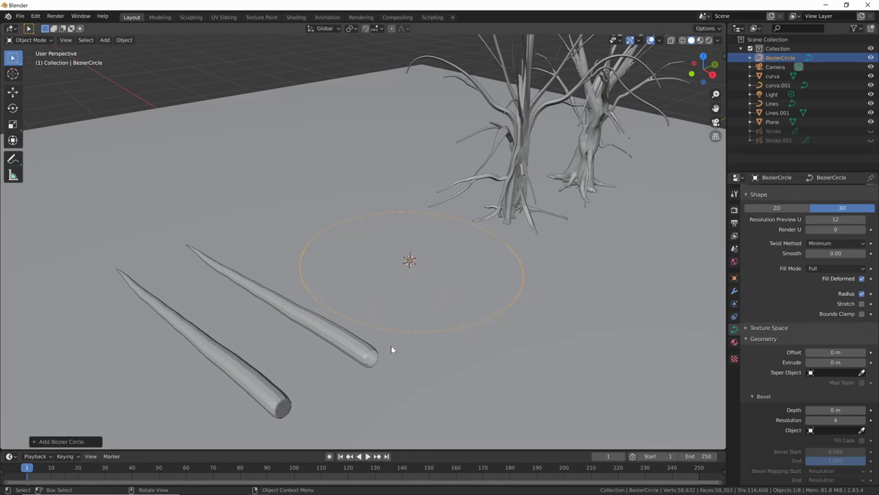
pyautogui.press('s')
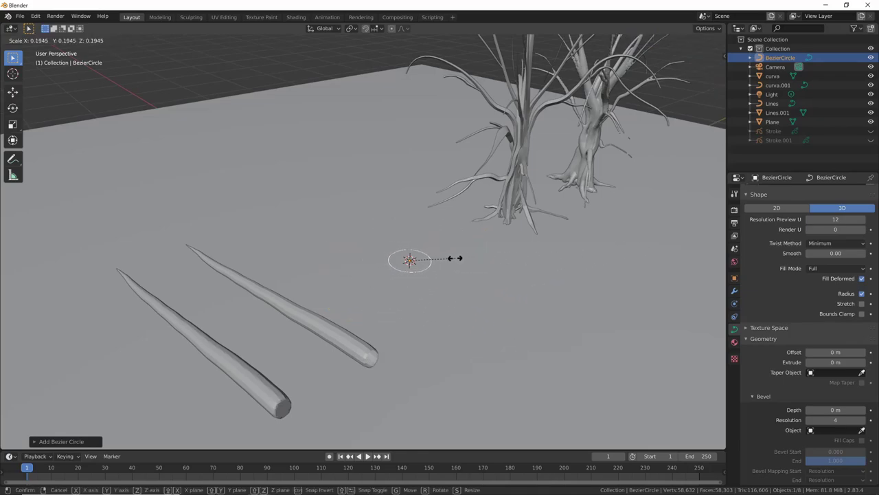
pyautogui.click(420, 262)
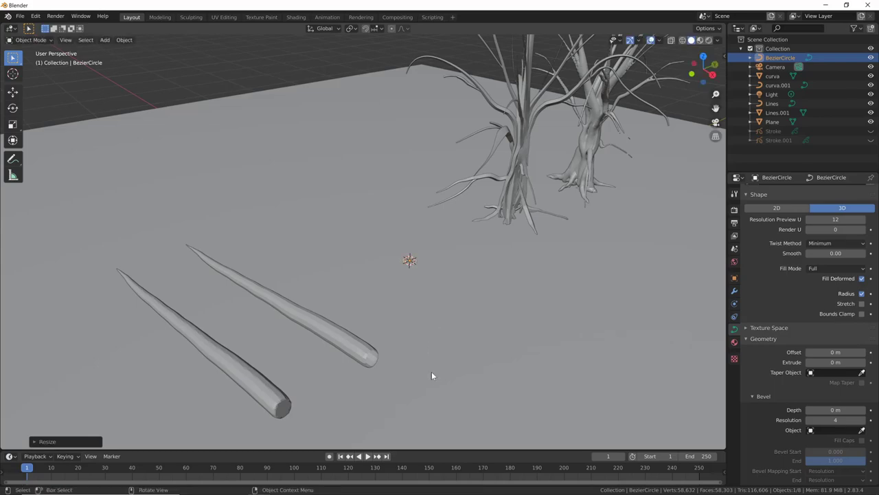
pyautogui.click(364, 356)
pyautogui.moveTo(469, 369); pyautogui.dragTo(471, 347, button='middle')
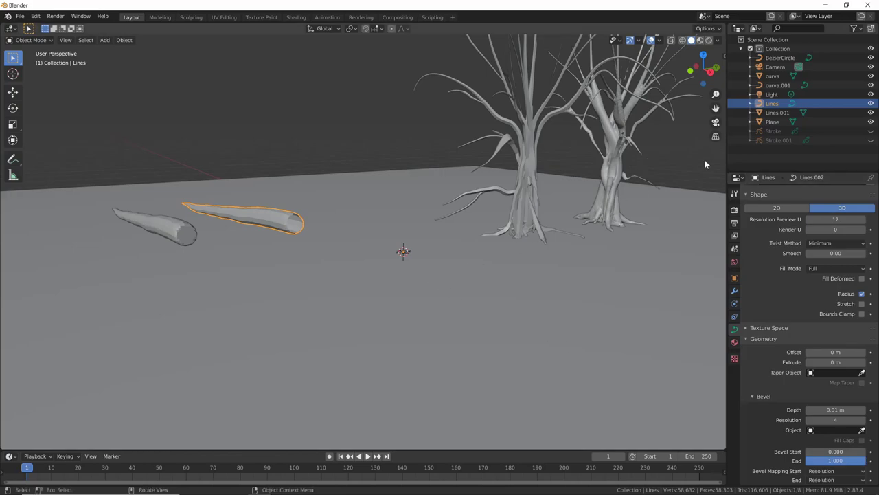
# Step: Set the Lines log's Bevel Object to BezierCircle
pyautogui.click(862, 429)
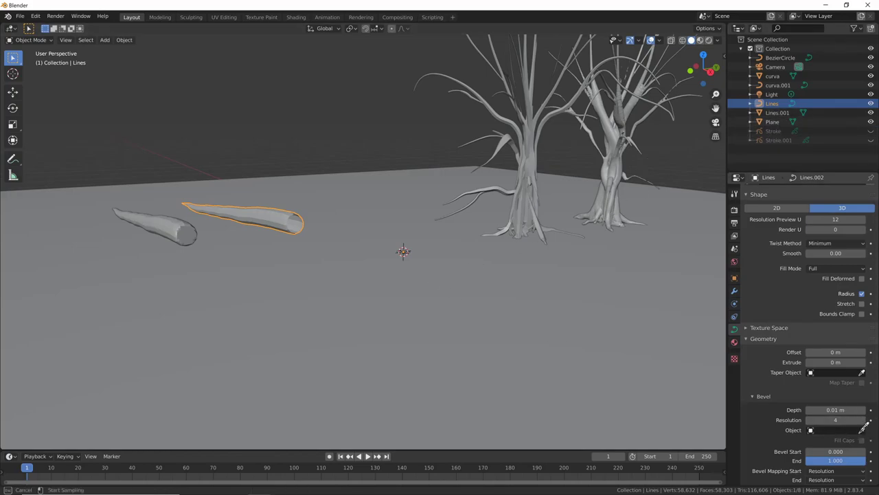
pyautogui.click(410, 251)
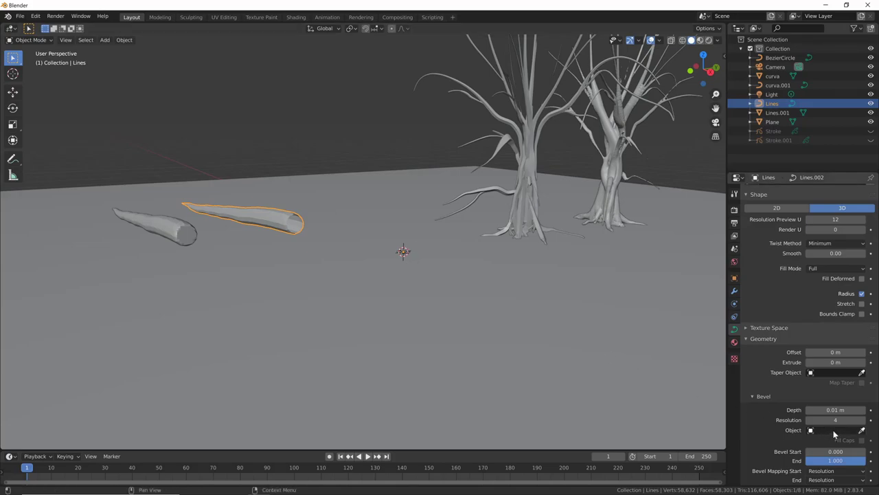
pyautogui.click(834, 432)
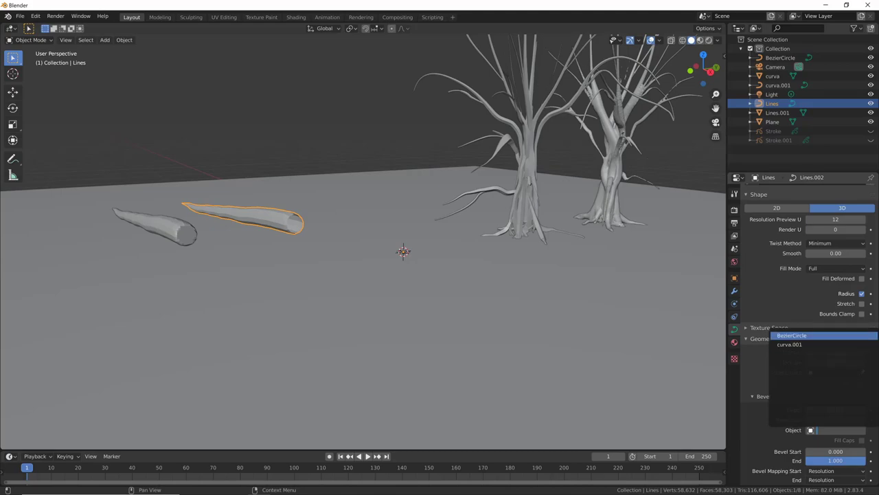
pyautogui.click(796, 336)
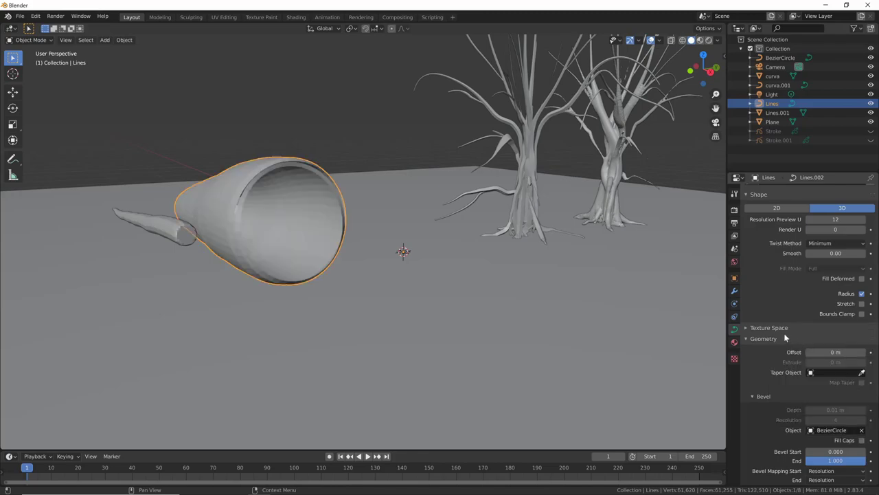
pyautogui.moveTo(577, 343)
pyautogui.mouseDown(button='middle')
pyautogui.moveTo(618, 353)
pyautogui.moveTo(583, 349)
pyautogui.mouseUp(button='middle')
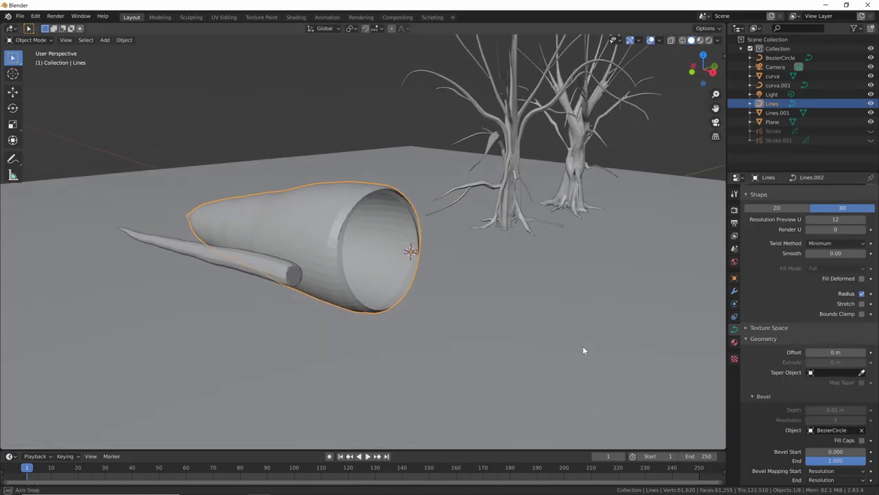
pyautogui.moveTo(494, 299)
pyautogui.mouseDown(button='middle')
pyautogui.moveTo(438, 288)
pyautogui.moveTo(408, 265)
pyautogui.mouseUp(button='middle')
# Step: Scale the BezierCircle profile down twice to slim the tube, then reselect the Lines log
pyautogui.click(406, 264)
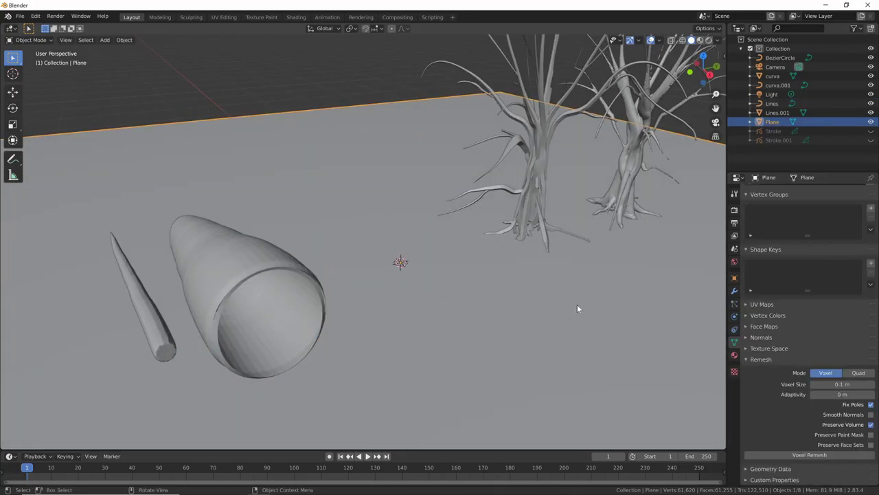
pyautogui.click(408, 264)
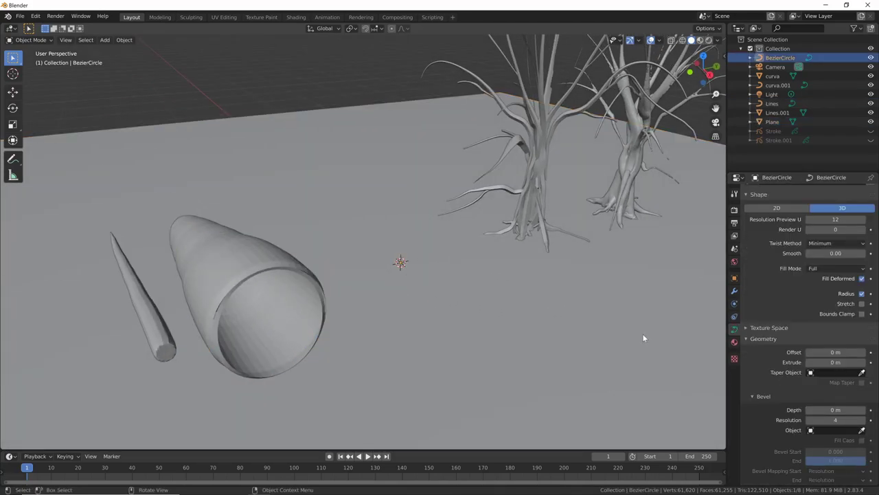
pyautogui.press('s')
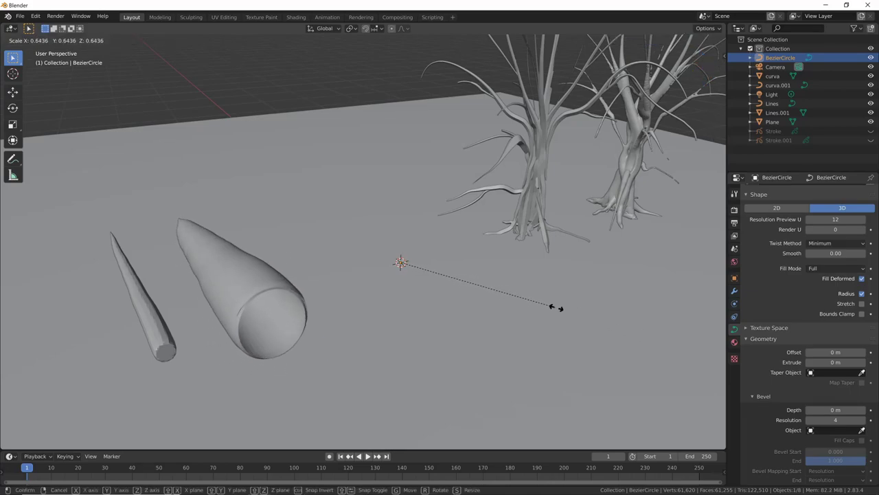
pyautogui.click(520, 294)
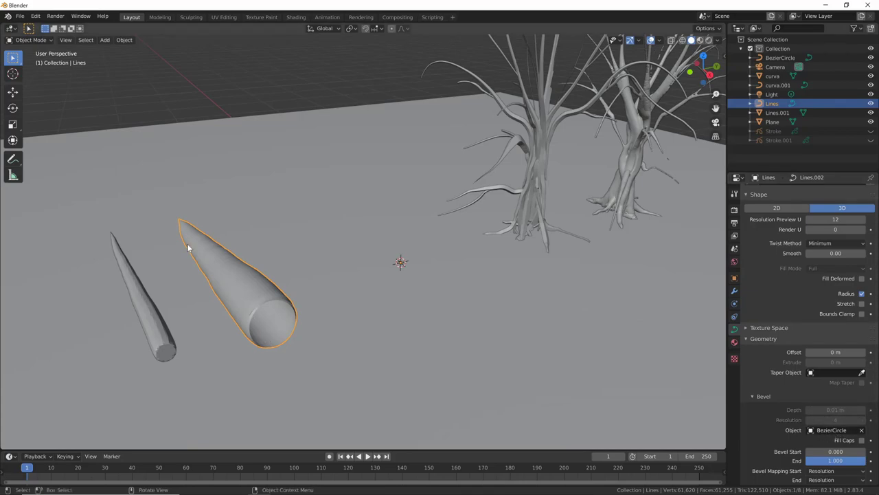
pyautogui.click(402, 264)
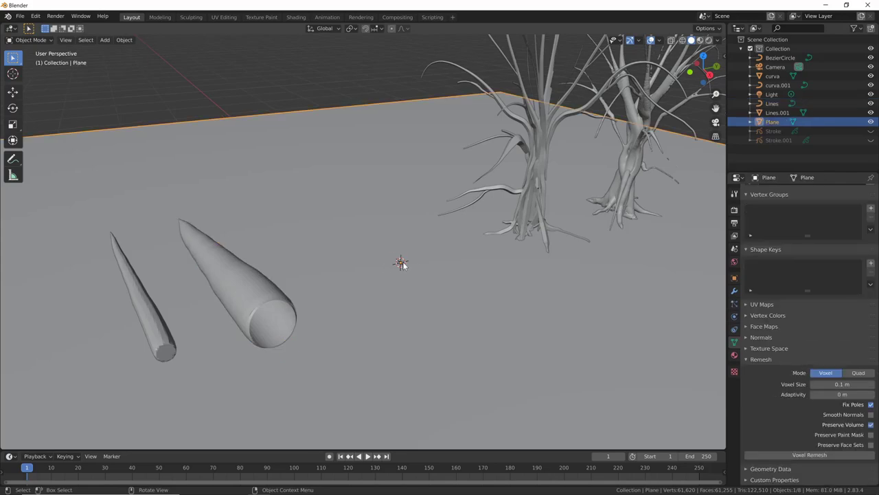
pyautogui.click(401, 265)
pyautogui.press('s')
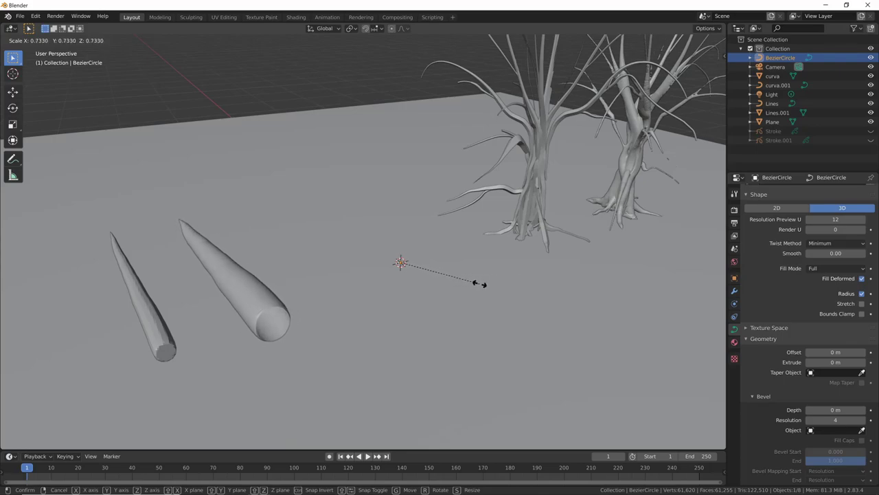
pyautogui.click(474, 284)
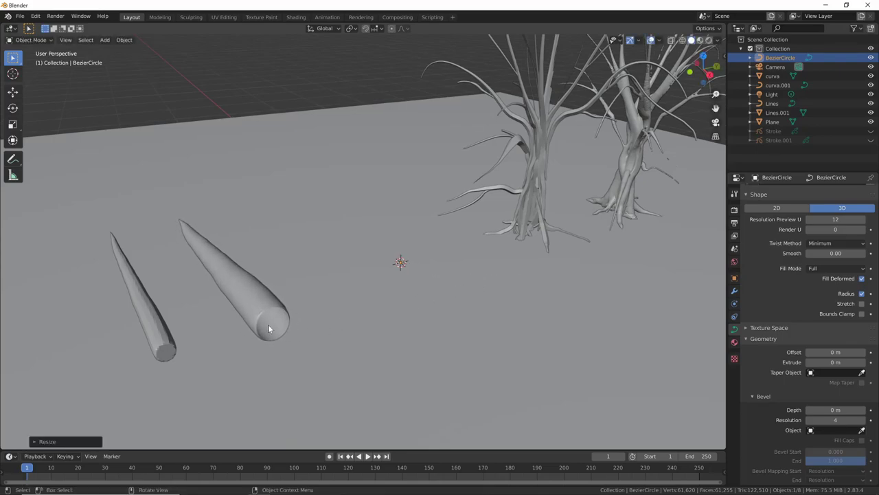
pyautogui.click(278, 310)
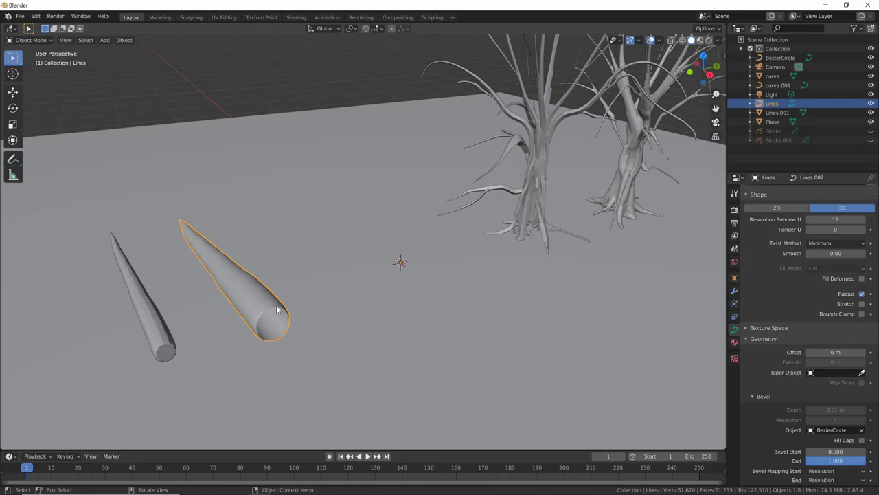
pyautogui.click(862, 441)
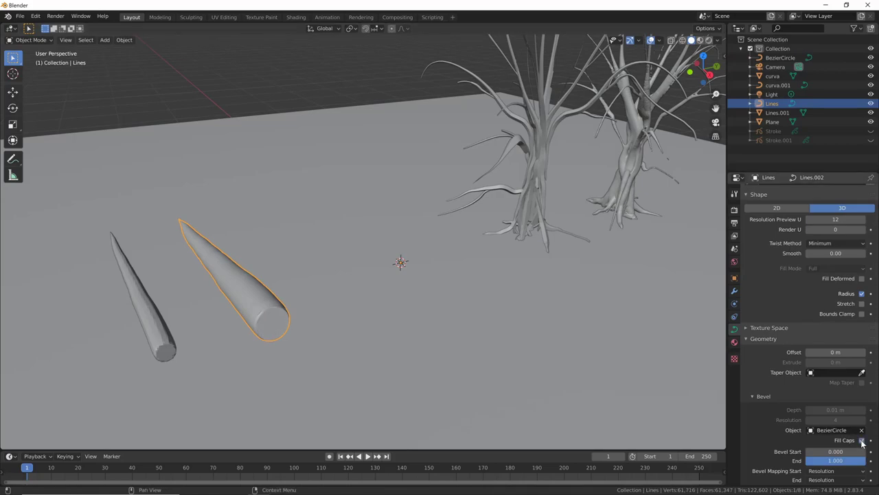
pyautogui.moveTo(445, 371)
pyautogui.mouseDown(button='middle')
pyautogui.moveTo(464, 354)
pyautogui.moveTo(449, 353)
pyautogui.moveTo(440, 336)
pyautogui.moveTo(495, 299)
pyautogui.mouseUp(button='middle')
pyautogui.moveTo(516, 315)
pyautogui.mouseDown(button='middle')
pyautogui.moveTo(527, 329)
pyautogui.moveTo(496, 320)
pyautogui.moveTo(595, 360)
pyautogui.moveTo(573, 346)
pyautogui.moveTo(498, 338)
pyautogui.moveTo(550, 328)
pyautogui.moveTo(529, 338)
pyautogui.mouseUp(button='middle')
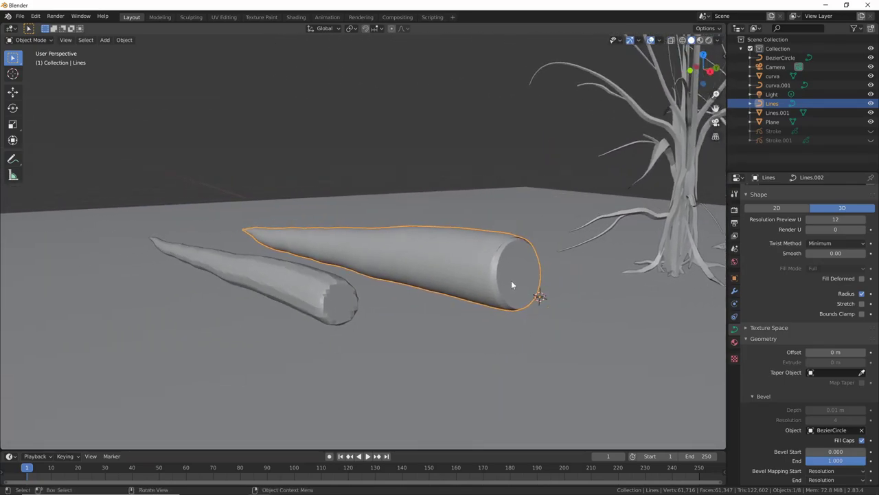
pyautogui.moveTo(511, 281); pyautogui.dragTo(501, 302, button='middle')
pyautogui.hotkey('shift', 'd')
pyautogui.click(490, 314)
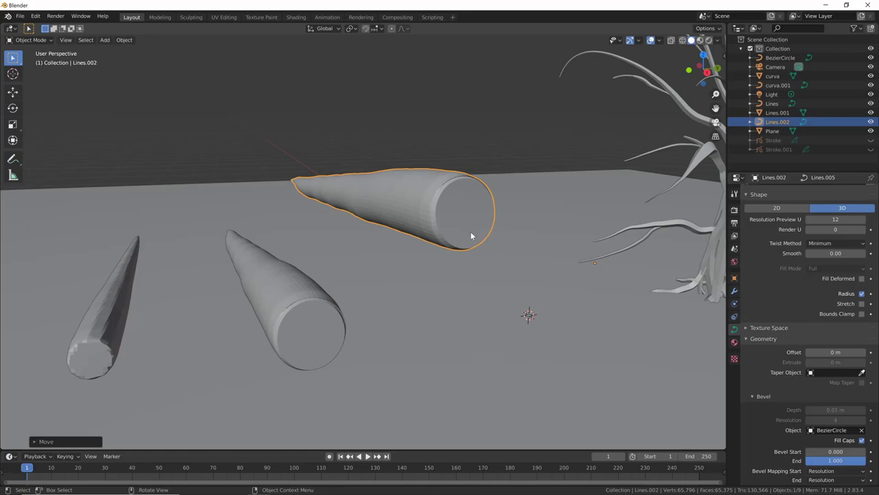
pyautogui.rightClick(434, 174)
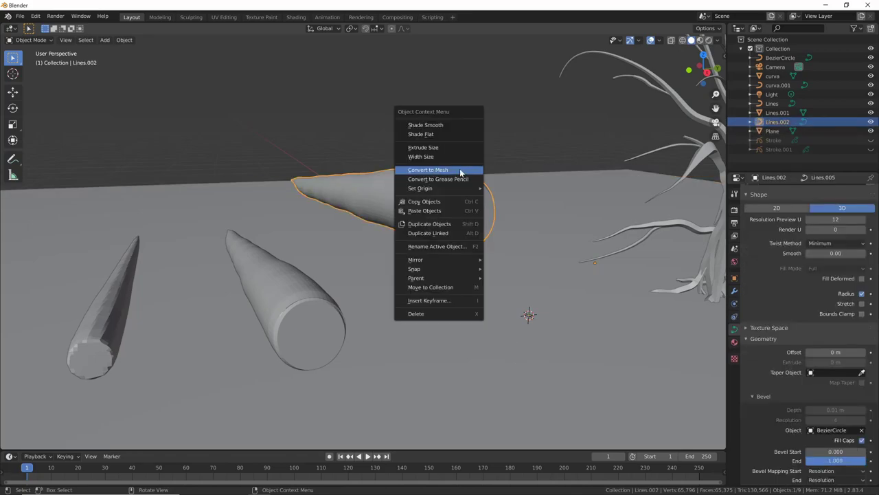
pyautogui.click(461, 172)
pyautogui.press('Tab')
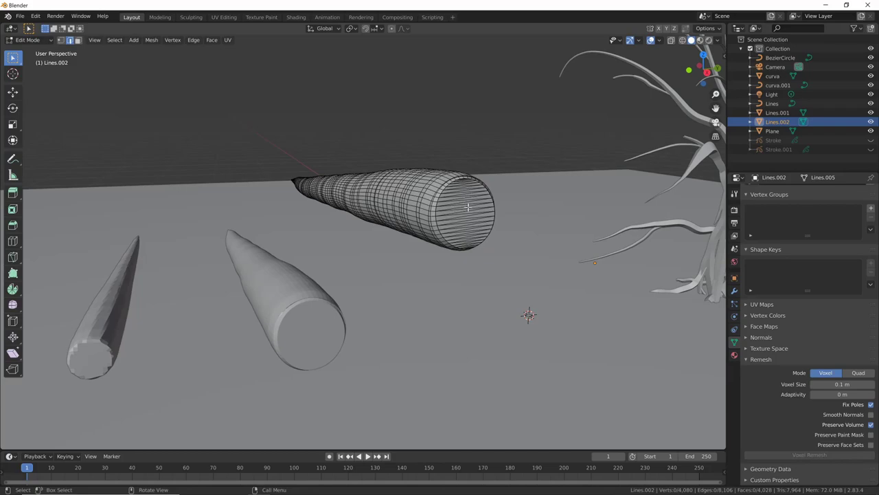
pyautogui.press('Tab')
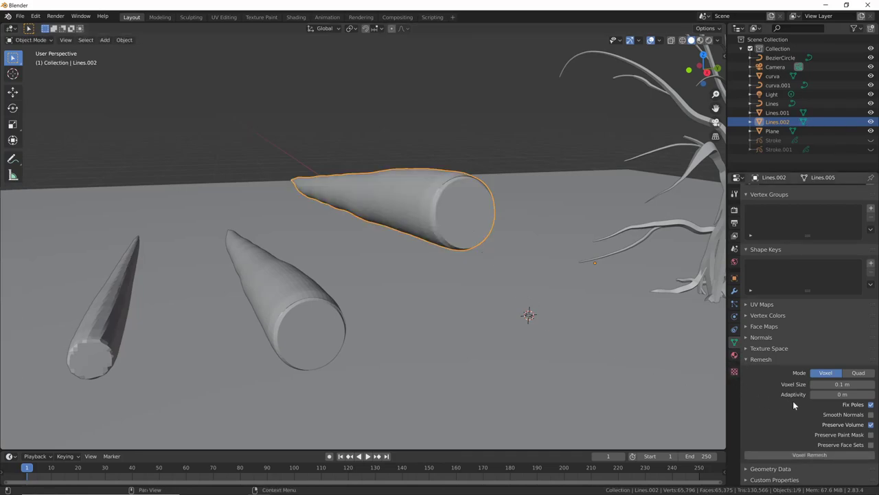
pyautogui.keyDown('ctrl'); pyautogui.scroll(-1, 840, 386); pyautogui.keyUp('ctrl')
pyautogui.click(814, 456)
pyautogui.moveTo(575, 313); pyautogui.dragTo(570, 320, button='middle')
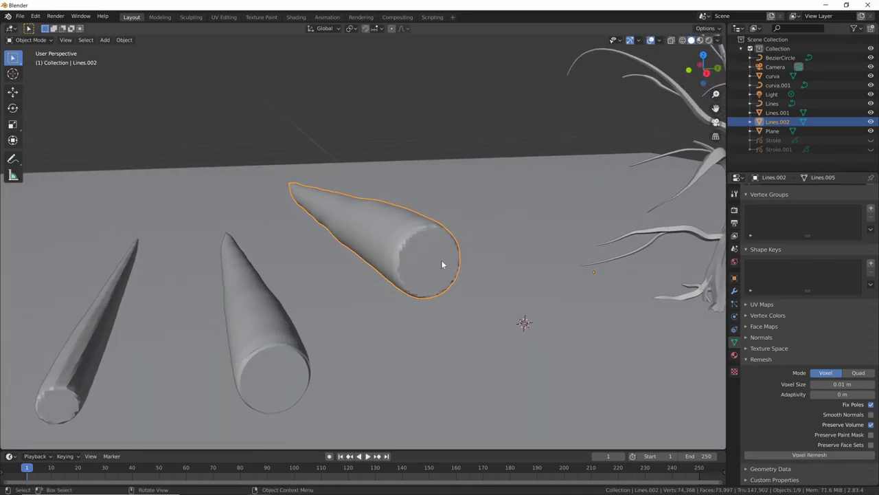
pyautogui.press('x')
pyautogui.click(442, 264)
pyautogui.click(286, 373)
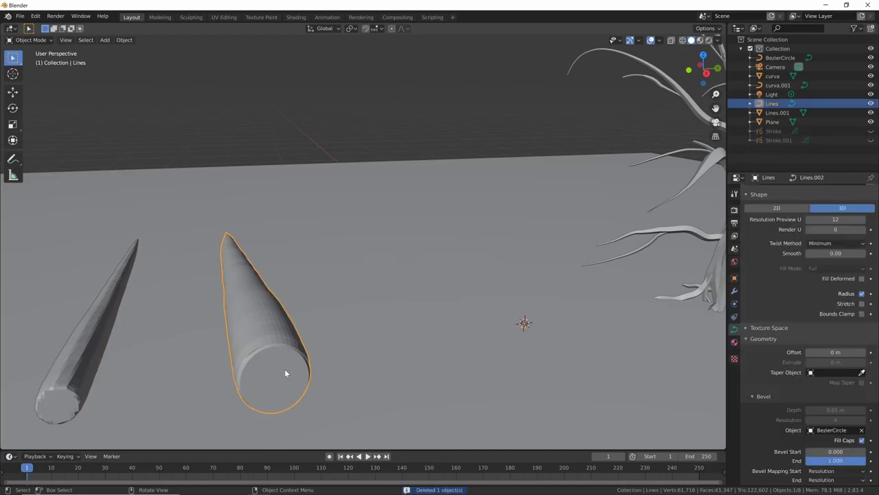
# Step: In Edit Mode, push a BezierCircle control point inward along Y to groove the log, then reselect Lines
pyautogui.moveTo(526, 328)
pyautogui.mouseDown(button='middle')
pyautogui.moveTo(421, 326)
pyautogui.moveTo(614, 231)
pyautogui.moveTo(557, 326)
pyautogui.moveTo(454, 287)
pyautogui.mouseUp(button='middle')
pyautogui.moveTo(414, 322); pyautogui.dragTo(505, 272, button='middle')
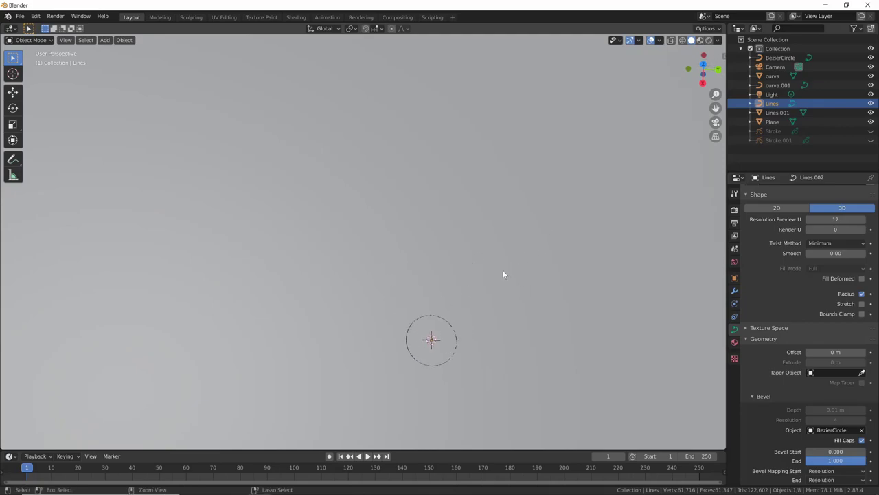
pyautogui.click(449, 324)
pyautogui.moveTo(524, 367)
pyautogui.mouseDown(button='middle')
pyautogui.moveTo(514, 316)
pyautogui.moveTo(518, 346)
pyautogui.moveTo(444, 367)
pyautogui.mouseUp(button='middle')
pyautogui.moveTo(583, 279)
pyautogui.mouseDown(button='middle')
pyautogui.moveTo(586, 329)
pyautogui.moveTo(527, 319)
pyautogui.mouseUp(button='middle')
pyautogui.press('Tab')
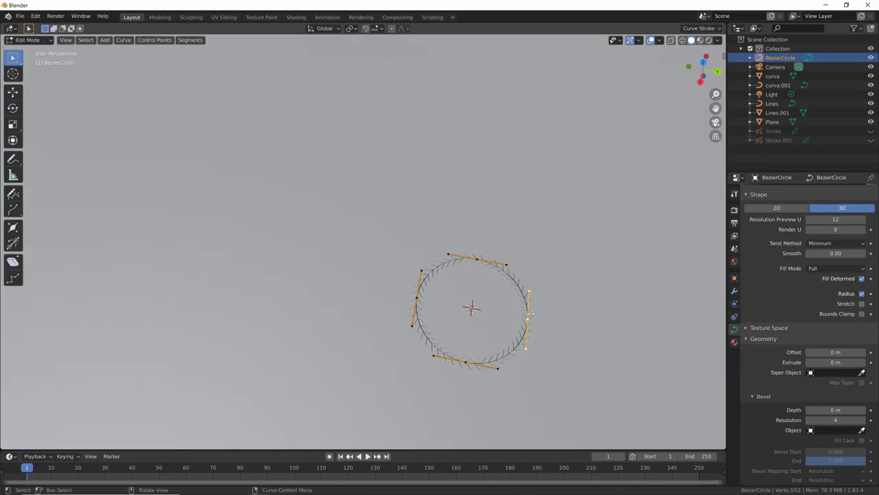
pyautogui.press('g')
pyautogui.press('y')
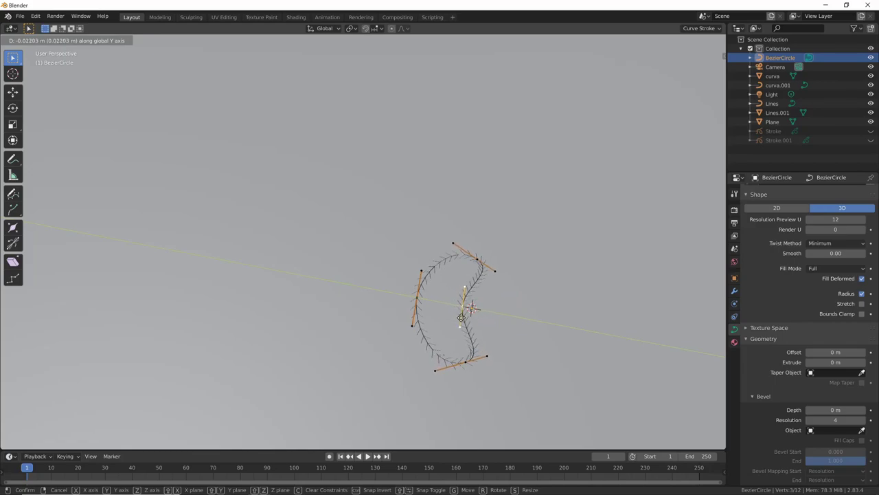
pyautogui.click(457, 315)
pyautogui.moveTo(539, 286)
pyautogui.mouseDown(button='middle')
pyautogui.moveTo(549, 292)
pyautogui.moveTo(542, 292)
pyautogui.mouseUp(button='middle')
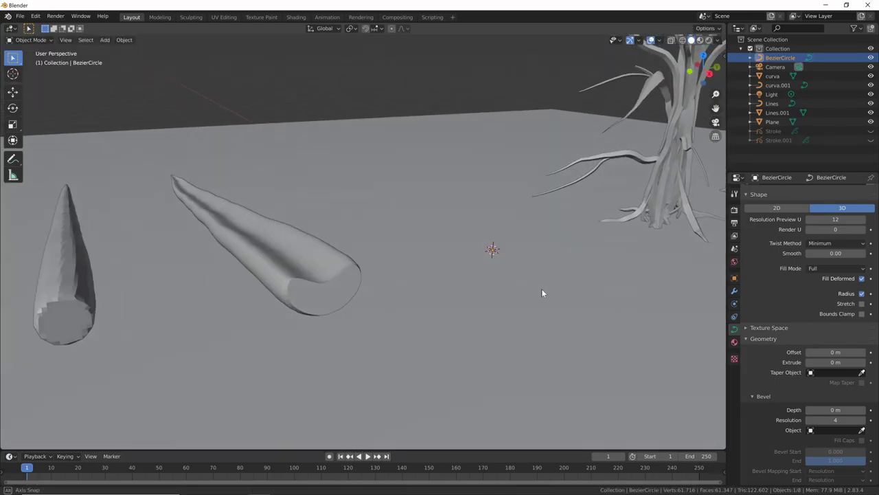
pyautogui.click(336, 295)
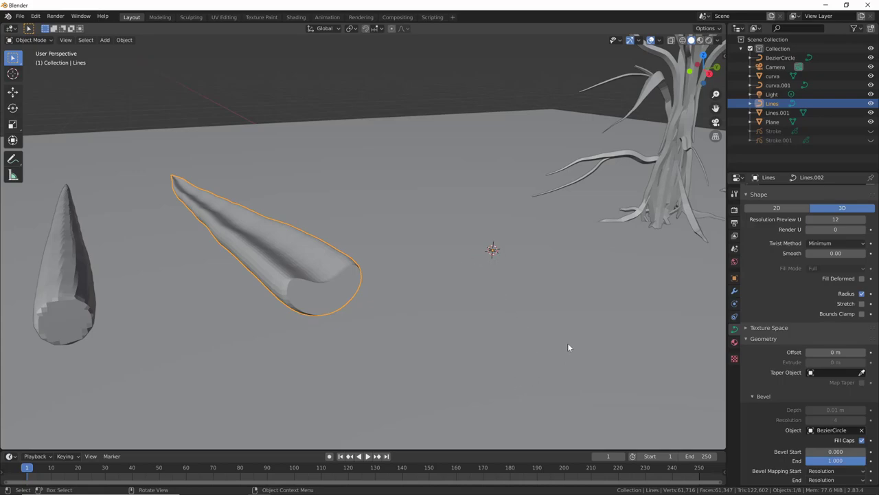
# Step: Switch to Rendered shading and orbit low to see the curve strokes' shadows on the ground
pyautogui.moveTo(530, 345); pyautogui.dragTo(506, 347, button='middle')
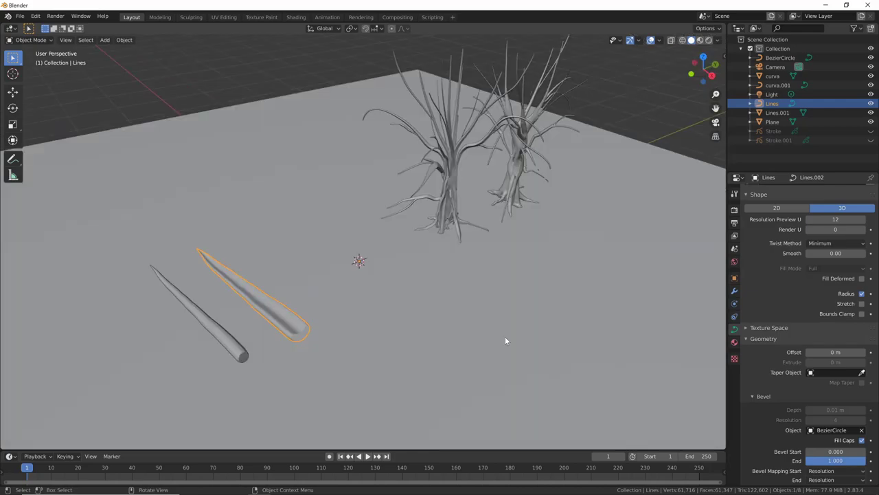
pyautogui.click(709, 39)
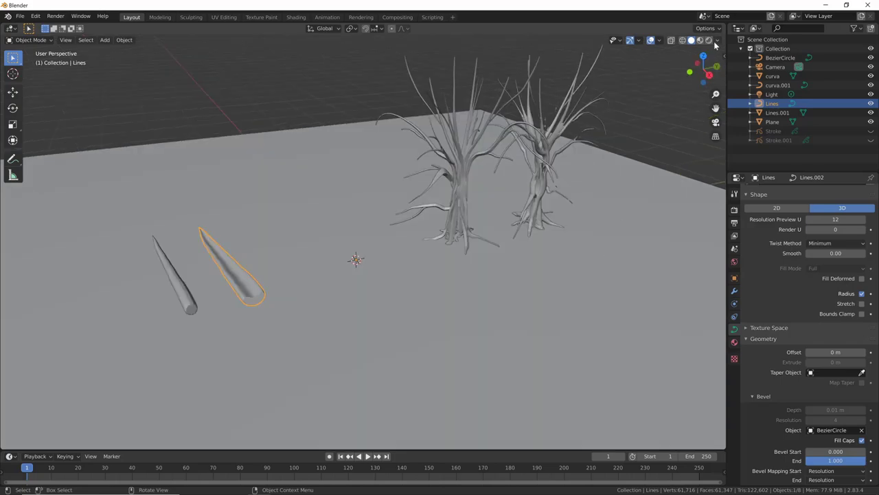
pyautogui.moveTo(515, 382)
pyautogui.mouseDown(button='middle')
pyautogui.moveTo(570, 357)
pyautogui.moveTo(451, 349)
pyautogui.moveTo(598, 256)
pyautogui.moveTo(581, 304)
pyautogui.moveTo(470, 311)
pyautogui.moveTo(510, 298)
pyautogui.moveTo(485, 305)
pyautogui.mouseUp(button='middle')
# Step: Add a blank grease pencil object named erba and switch it to Draw mode
pyautogui.hotkey('shift', 'a')
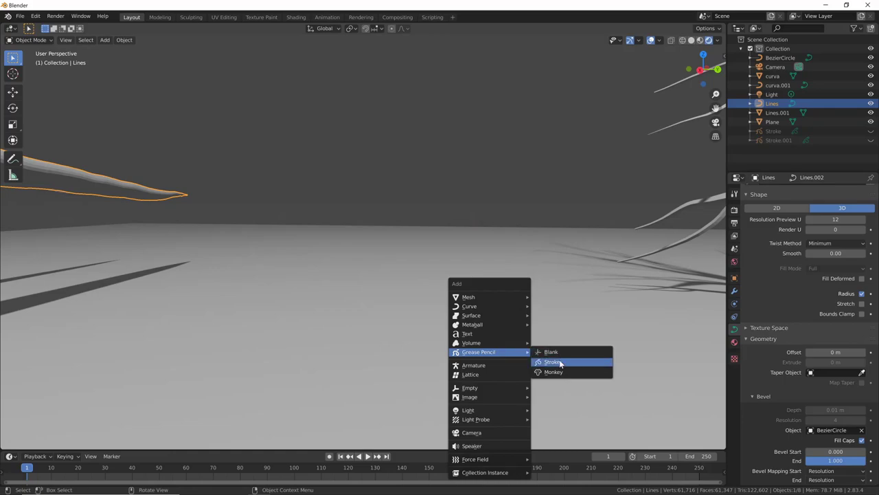
pyautogui.click(561, 354)
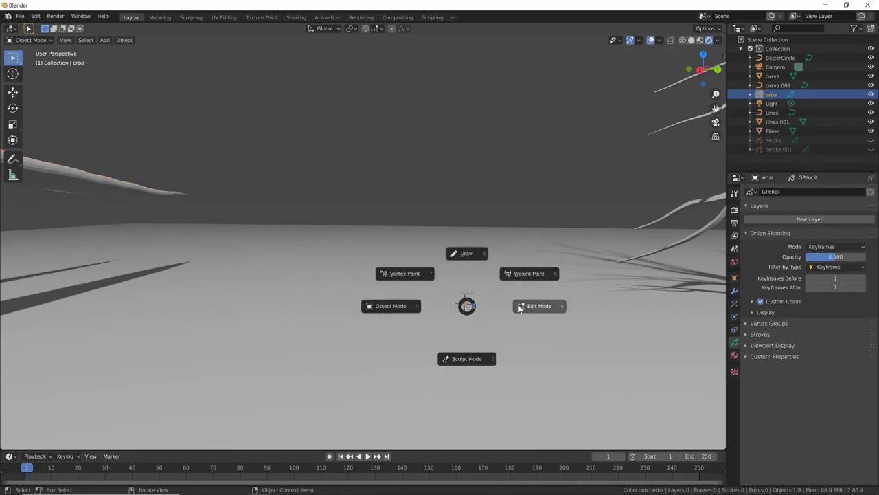
pyautogui.click(467, 254)
pyautogui.click(312, 39)
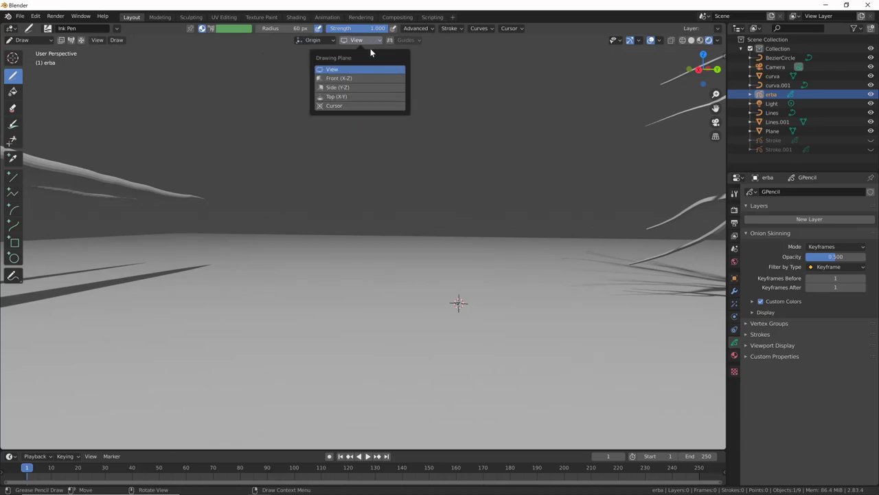
# Step: From the right side view, draw curved grass-blade strokes above the origin, undoing a bad one
pyautogui.press('KP_1')
pyautogui.press('KP_3')
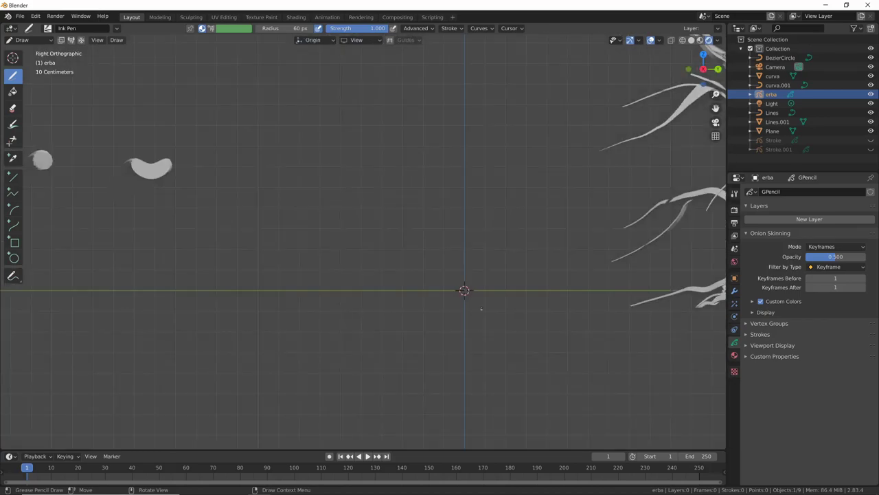
pyautogui.moveTo(464, 289); pyautogui.dragTo(511, 223)
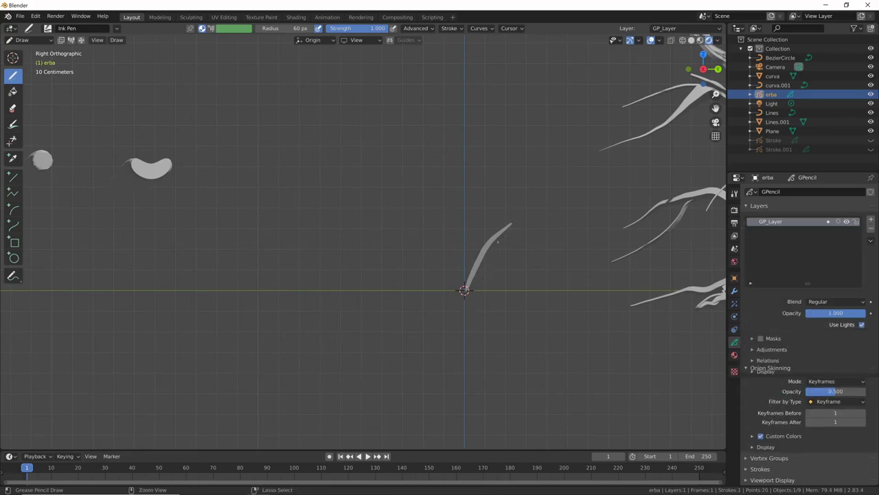
pyautogui.hotkey('ctrl', 'z')
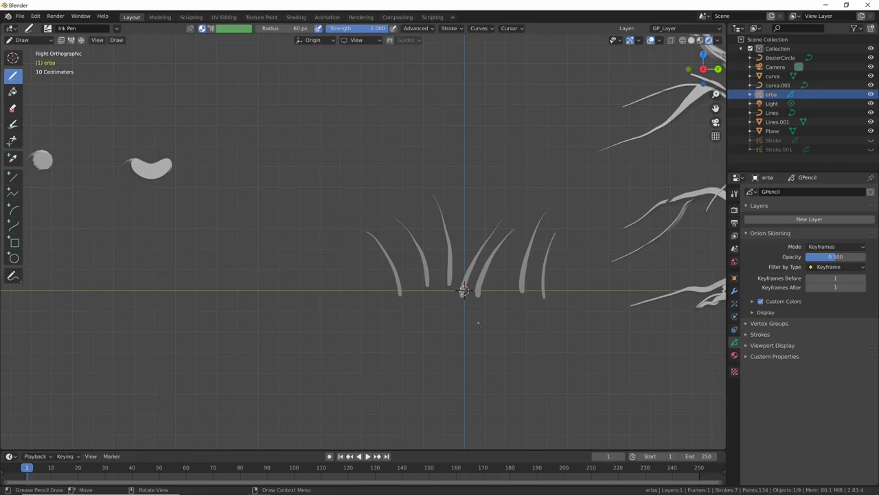
# Step: In perspective view, draw more grass blades around the tree trunk's base
pyautogui.moveTo(477, 308)
pyautogui.mouseDown(button='middle')
pyautogui.moveTo(601, 277)
pyautogui.moveTo(598, 292)
pyautogui.mouseUp(button='middle')
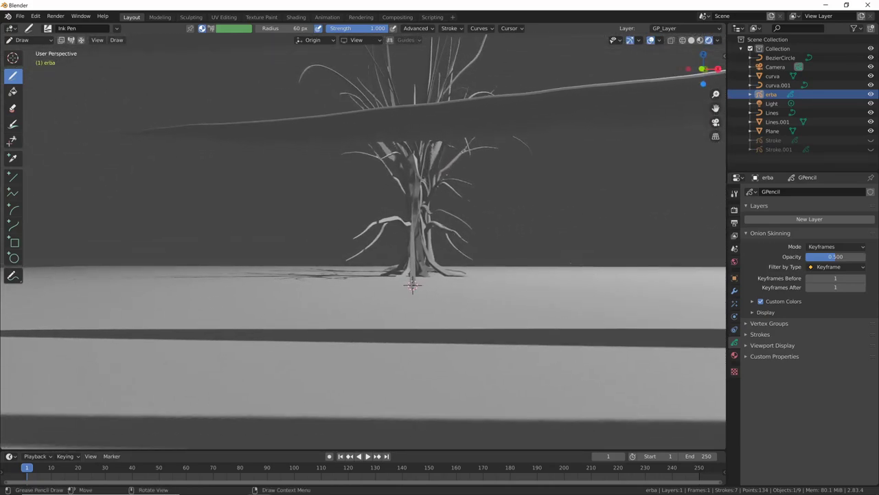
pyautogui.moveTo(443, 224)
pyautogui.mouseDown()
pyautogui.moveTo(412, 282)
pyautogui.moveTo(421, 231)
pyautogui.mouseUp()
pyautogui.moveTo(448, 283)
pyautogui.mouseDown()
pyautogui.moveTo(461, 230)
pyautogui.moveTo(455, 237)
pyautogui.mouseUp()
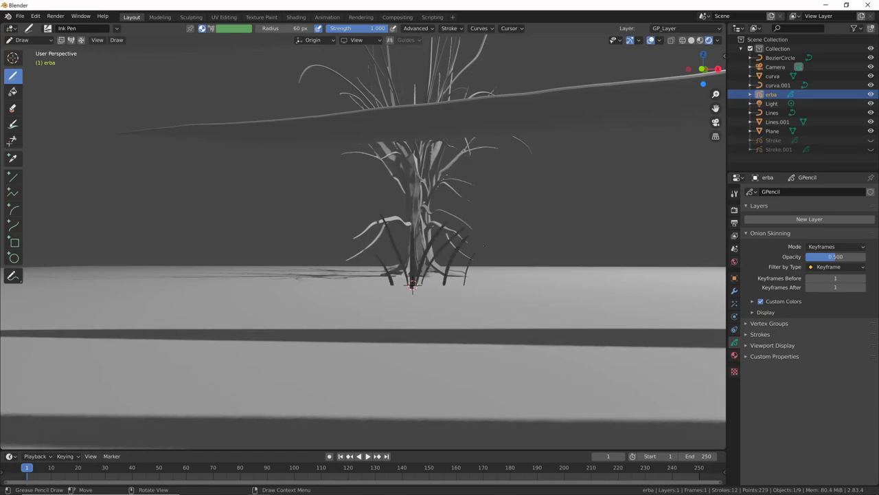
pyautogui.moveTo(478, 284); pyautogui.dragTo(505, 249)
pyautogui.moveTo(481, 285); pyautogui.dragTo(477, 292, button='middle')
pyautogui.moveTo(474, 289)
pyautogui.mouseDown()
pyautogui.moveTo(469, 182)
pyautogui.moveTo(501, 219)
pyautogui.mouseUp()
pyautogui.moveTo(477, 292); pyautogui.dragTo(474, 292, button='middle')
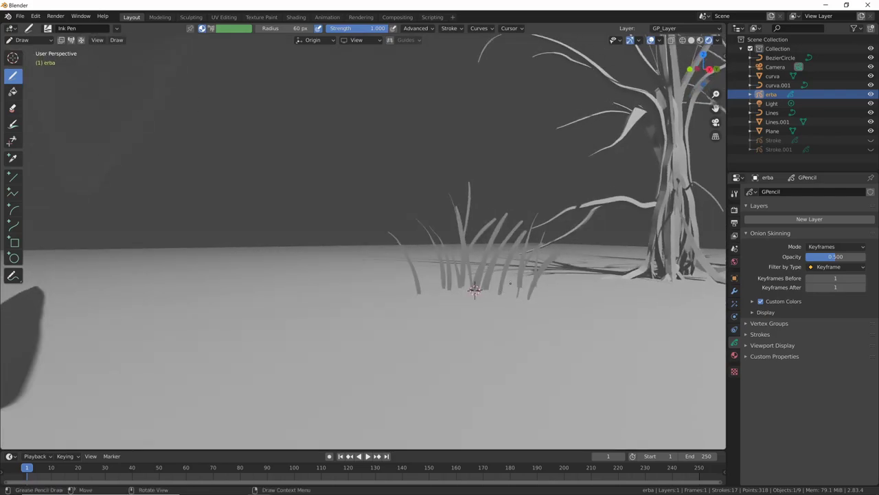
# Step: Add further blades to complete the tuft, then enter Edit Mode on the grass
pyautogui.moveTo(510, 282); pyautogui.dragTo(517, 260)
pyautogui.moveTo(430, 289); pyautogui.dragTo(423, 241)
pyautogui.moveTo(471, 285)
pyautogui.mouseDown(button='middle')
pyautogui.moveTo(447, 243)
pyautogui.moveTo(462, 252)
pyautogui.mouseUp(button='middle')
pyautogui.press('Tab')
pyautogui.moveTo(579, 301)
pyautogui.mouseDown(button='middle')
pyautogui.moveTo(534, 247)
pyautogui.moveTo(546, 243)
pyautogui.moveTo(509, 253)
pyautogui.mouseUp(button='middle')
pyautogui.moveTo(468, 295); pyautogui.dragTo(512, 253, button='middle')
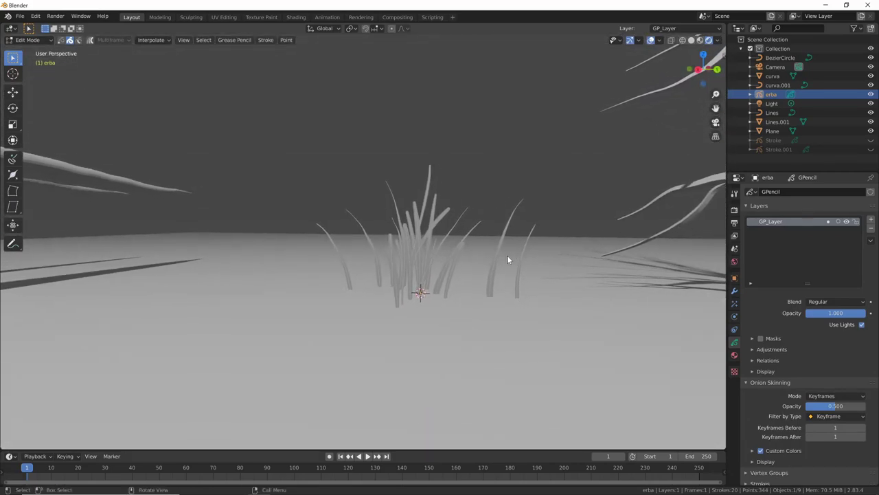
# Step: Return to Object Mode and convert the grass strokes to a polygon curve
pyautogui.hotkey('ctrl', 'Tab')
pyautogui.click(432, 255)
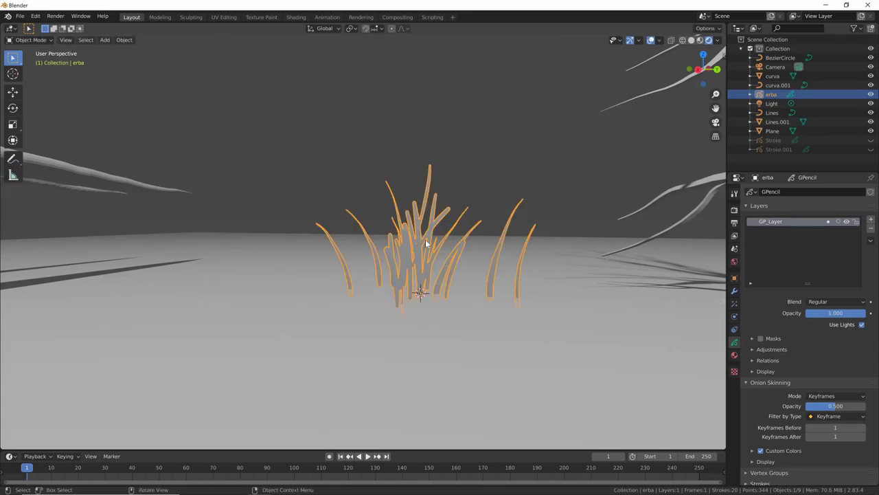
pyautogui.rightClick(431, 241)
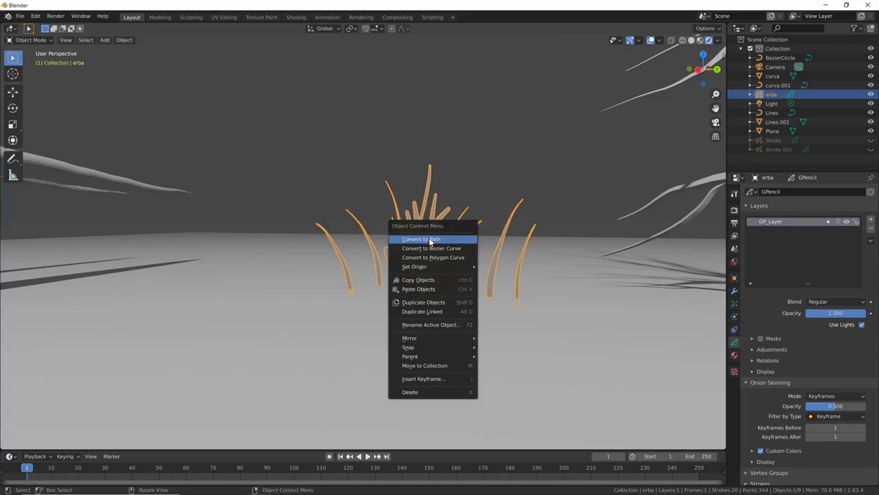
pyautogui.click(460, 263)
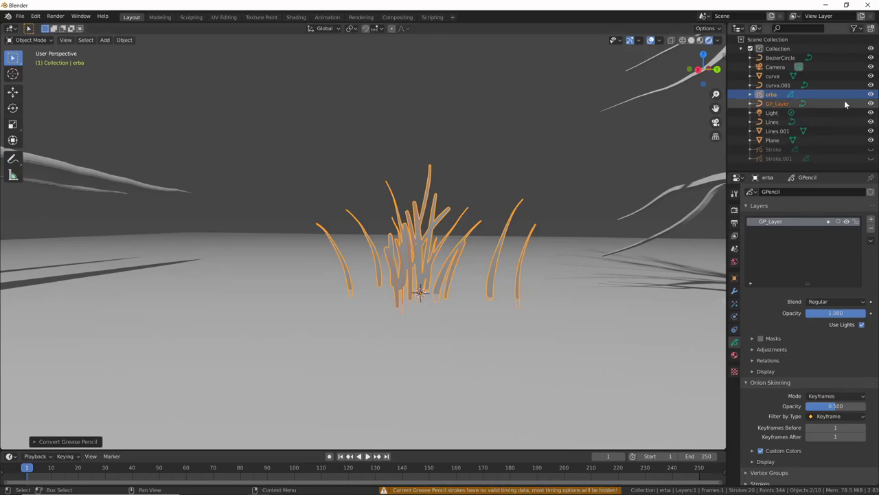
# Step: Hide the original erba grease pencil and rename the GP_Layer curve to 'erba.c'
pyautogui.click(870, 98)
pyautogui.click(777, 103)
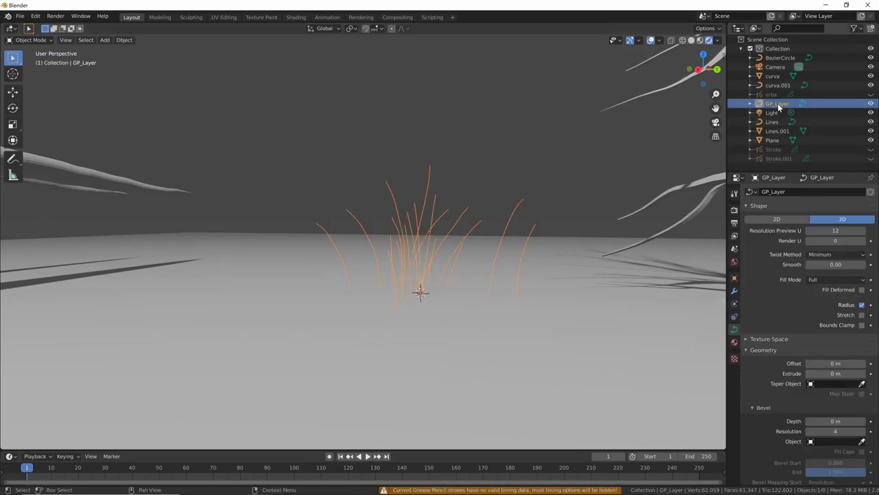
pyautogui.doubleClick(777, 103)
pyautogui.write('erb')
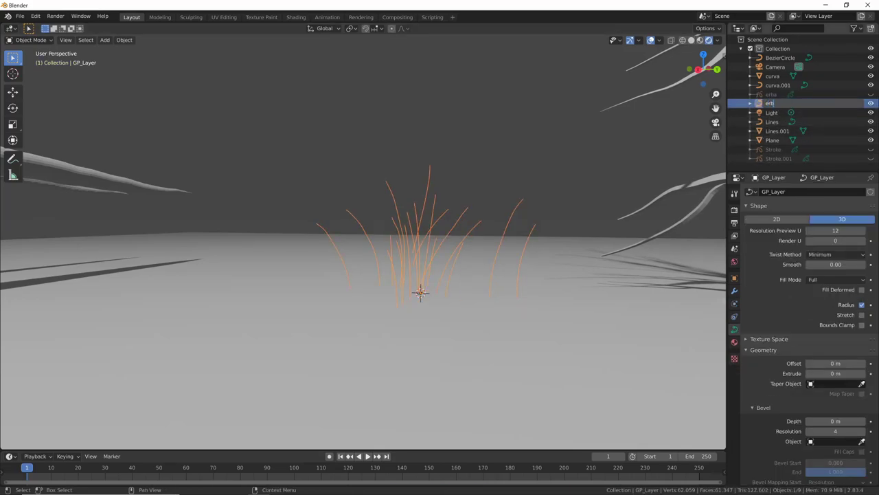
pyautogui.write('a.c')
pyautogui.press('Return')
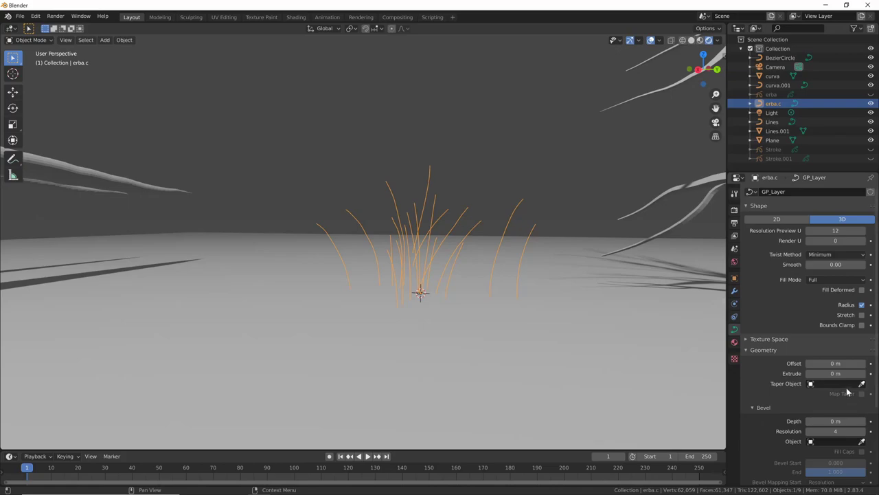
# Step: Set the erba.c curve's Extrude to 0.01 m, comparing it against 0.02 m
pyautogui.click(863, 374)
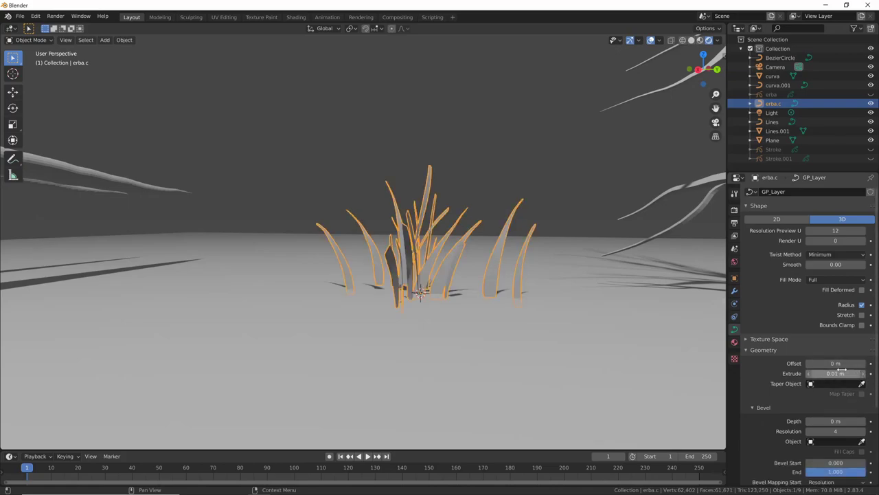
pyautogui.moveTo(577, 334)
pyautogui.mouseDown(button='middle')
pyautogui.moveTo(582, 377)
pyautogui.moveTo(532, 346)
pyautogui.moveTo(499, 348)
pyautogui.moveTo(544, 302)
pyautogui.moveTo(578, 307)
pyautogui.moveTo(564, 297)
pyautogui.moveTo(596, 329)
pyautogui.mouseUp(button='middle')
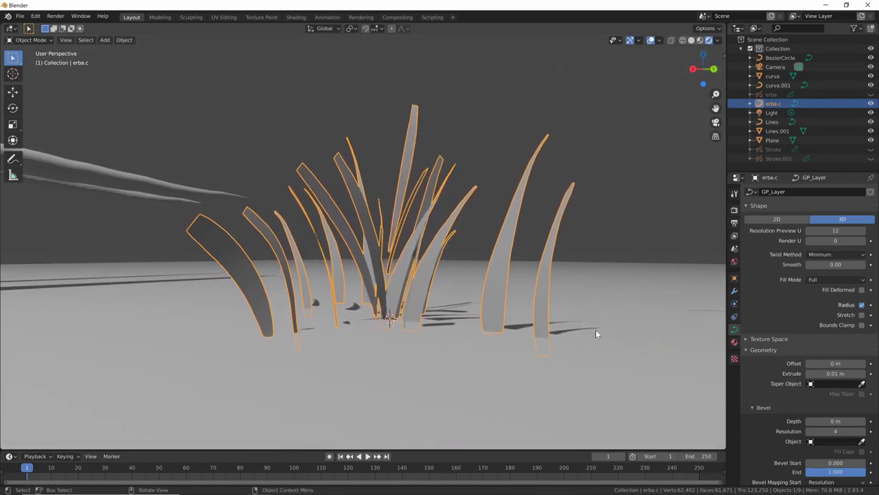
pyautogui.click(864, 375)
pyautogui.moveTo(557, 331)
pyautogui.mouseDown(button='middle')
pyautogui.moveTo(606, 332)
pyautogui.moveTo(638, 365)
pyautogui.moveTo(639, 328)
pyautogui.moveTo(568, 327)
pyautogui.moveTo(546, 332)
pyautogui.moveTo(548, 341)
pyautogui.mouseUp(button='middle')
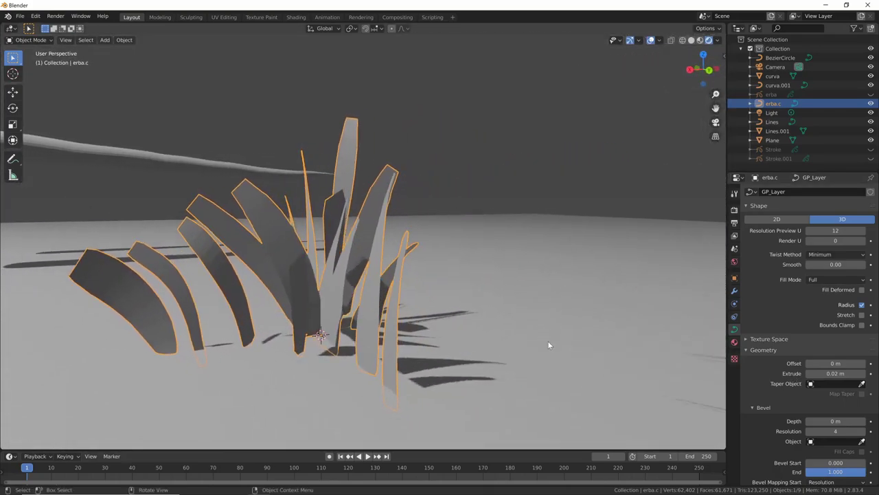
pyautogui.click(810, 373)
pyautogui.moveTo(567, 359)
pyautogui.mouseDown(button='middle')
pyautogui.moveTo(601, 361)
pyautogui.moveTo(664, 388)
pyautogui.moveTo(724, 371)
pyautogui.moveTo(678, 375)
pyautogui.moveTo(558, 332)
pyautogui.moveTo(411, 414)
pyautogui.moveTo(537, 335)
pyautogui.moveTo(550, 314)
pyautogui.moveTo(585, 305)
pyautogui.moveTo(538, 296)
pyautogui.moveTo(407, 328)
pyautogui.moveTo(543, 309)
pyautogui.mouseUp(button='middle')
pyautogui.scroll(-3, 679, 375)
# Step: Move the grass clump beside the tree and narrow its right-hand blades with Alt+S
pyautogui.press('g')
pyautogui.click(505, 313)
pyautogui.press('Tab')
pyautogui.hotkey('alt', 'a')
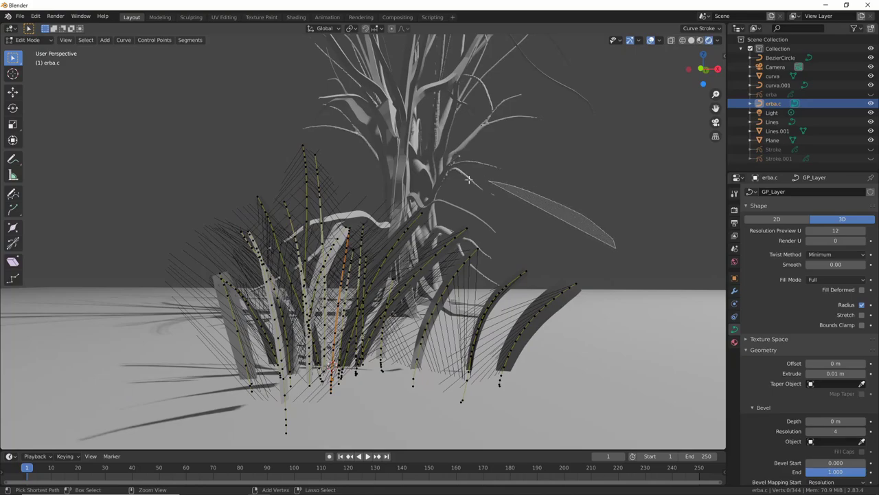
pyautogui.moveTo(398, 267)
pyautogui.keyDown('ctrl'); pyautogui.mouseDown(button='right')
pyautogui.moveTo(555, 336)
pyautogui.moveTo(608, 312)
pyautogui.mouseUp(button='right'); pyautogui.keyUp('ctrl')
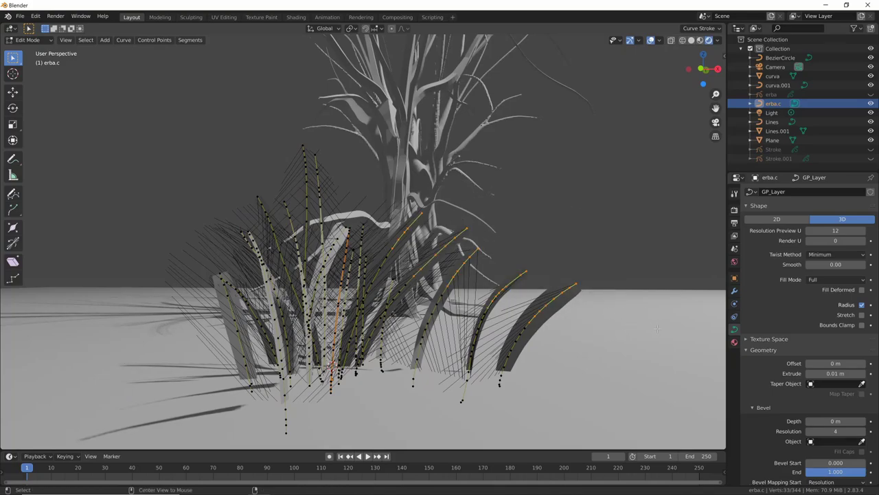
pyautogui.hotkey('alt', 's')
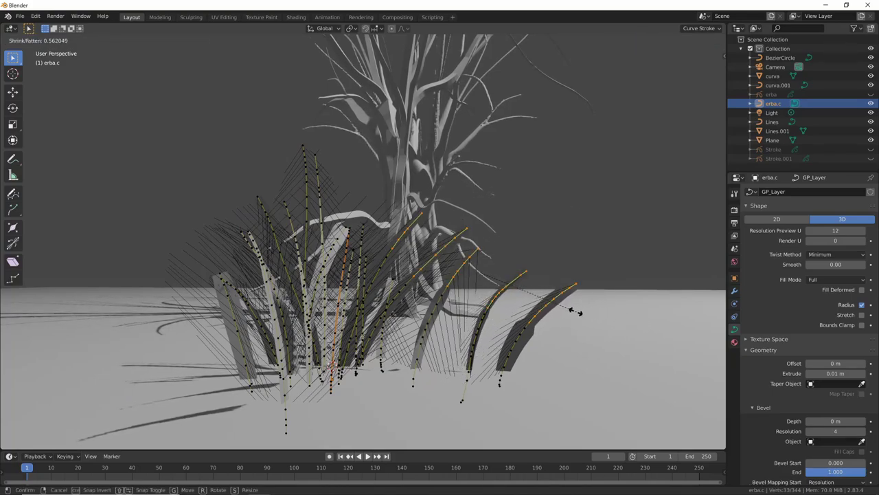
pyautogui.click(582, 309)
pyautogui.press('Tab')
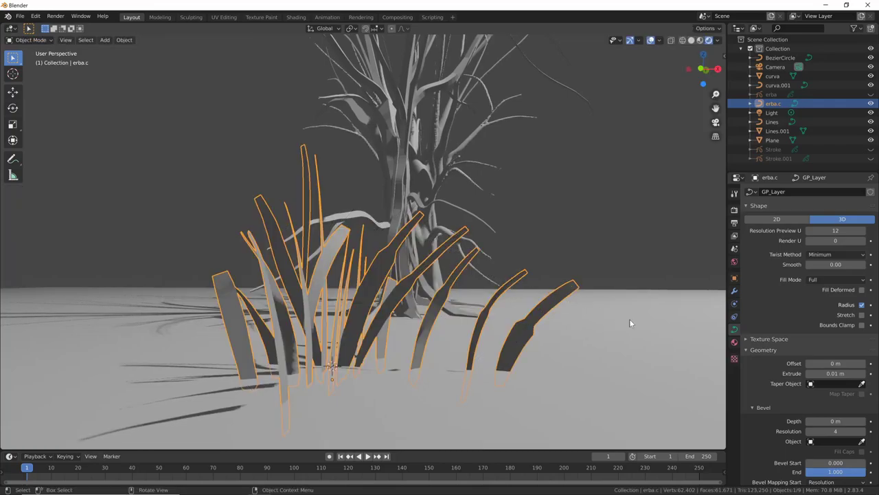
pyautogui.moveTo(630, 323)
pyautogui.mouseDown(button='middle')
pyautogui.moveTo(512, 354)
pyautogui.moveTo(507, 306)
pyautogui.mouseUp(button='middle')
# Step: Duplicate the grass clump three times along Y, placing copies beside the trees
pyautogui.hotkey('shift', 'd')
pyautogui.press('y')
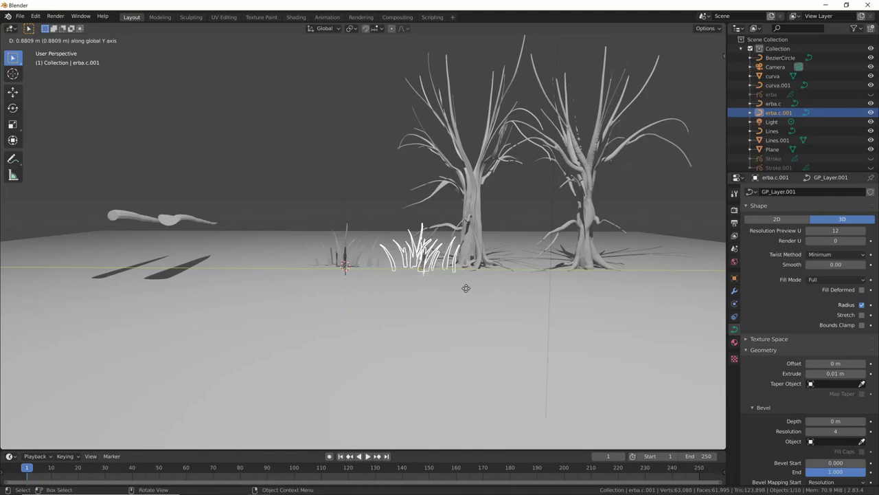
pyautogui.click(467, 288)
pyautogui.hotkey('shift', 'd')
pyautogui.click(595, 304)
pyautogui.hotkey('shift', 'd')
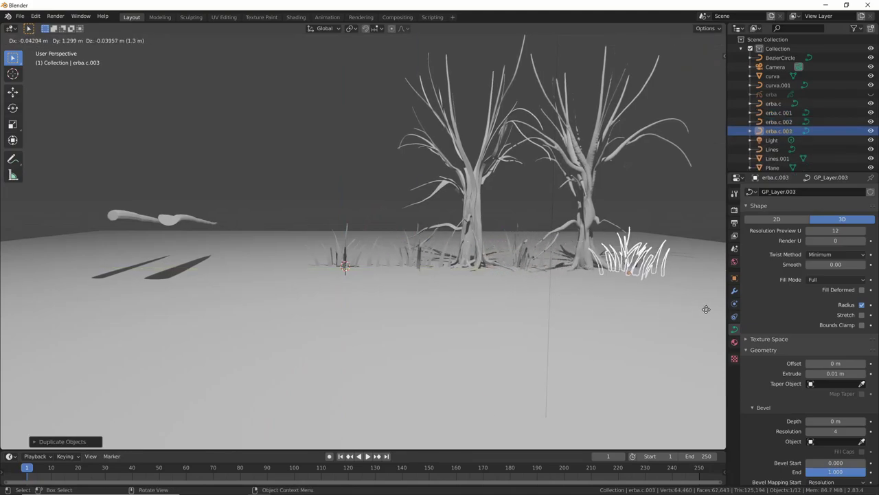
pyautogui.click(706, 309)
pyautogui.moveTo(687, 307); pyautogui.dragTo(580, 257, button='middle')
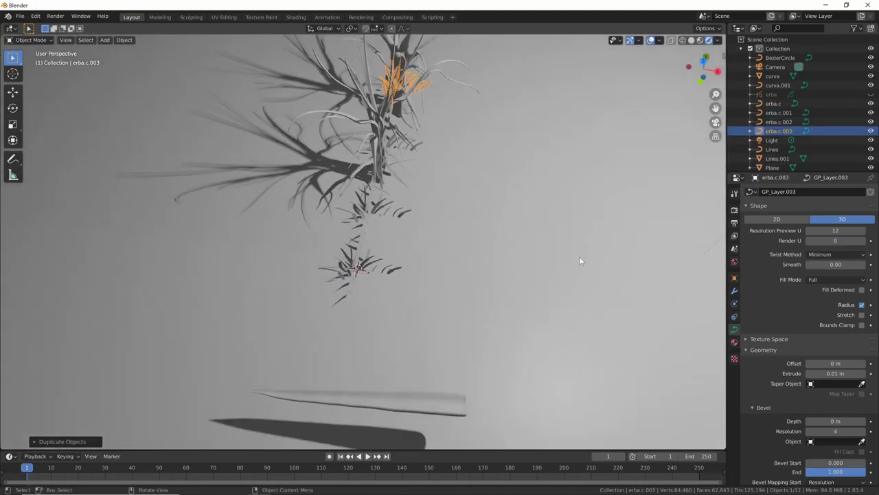
# Step: In Top view, select the four grass clumps and duplicate them
pyautogui.press('KP_7')
pyautogui.keyDown('shift'); pyautogui.click(354, 261); pyautogui.keyUp('shift')
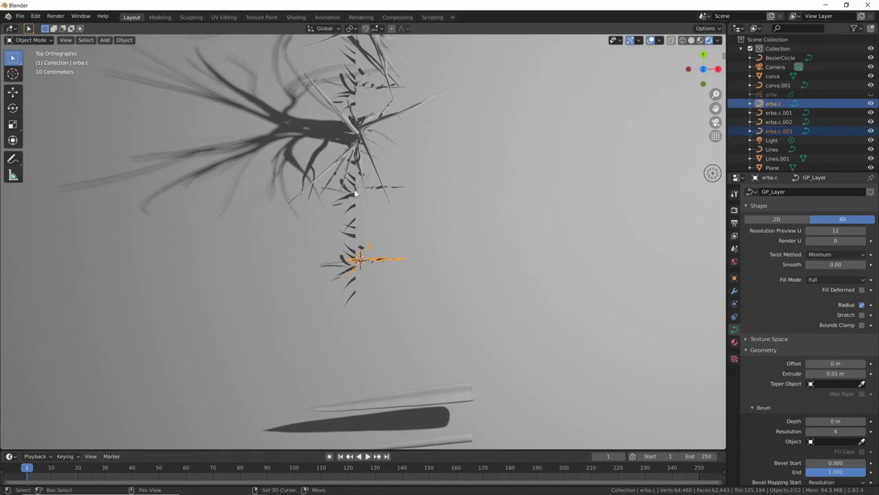
pyautogui.keyDown('shift'); pyautogui.click(364, 186); pyautogui.keyUp('shift')
pyautogui.keyDown('shift'); pyautogui.moveTo(500, 179); pyautogui.dragTo(505, 249, button='middle'); pyautogui.keyUp('shift')
pyautogui.hotkey('shift', 'd')
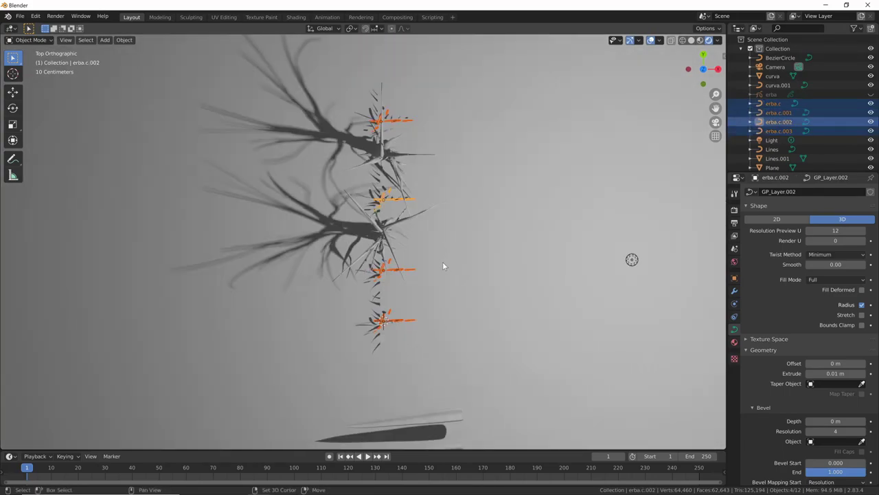
pyautogui.click(495, 254)
# Step: Rotate and move the duplicated clumps into a new spot, then select the left tree
pyautogui.press('r')
pyautogui.click(544, 307)
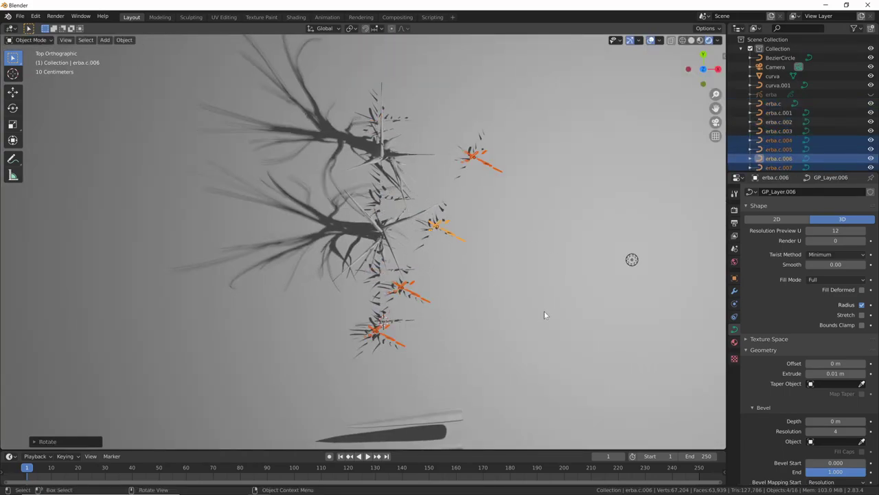
pyautogui.press('g')
pyautogui.click(506, 291)
pyautogui.moveTo(506, 291)
pyautogui.mouseDown(button='middle')
pyautogui.moveTo(467, 237)
pyautogui.moveTo(407, 218)
pyautogui.mouseUp(button='middle')
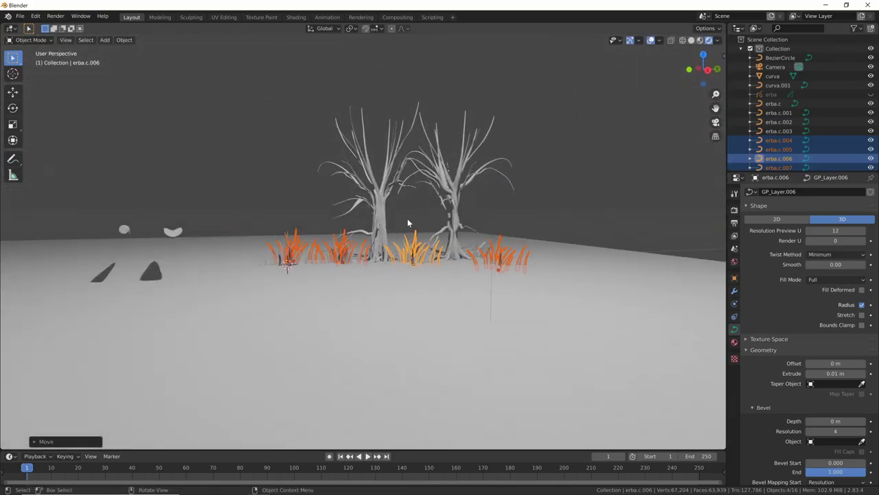
pyautogui.click(408, 219)
pyautogui.scroll(5, 591, 187)
pyautogui.scroll(-2, 534, 251)
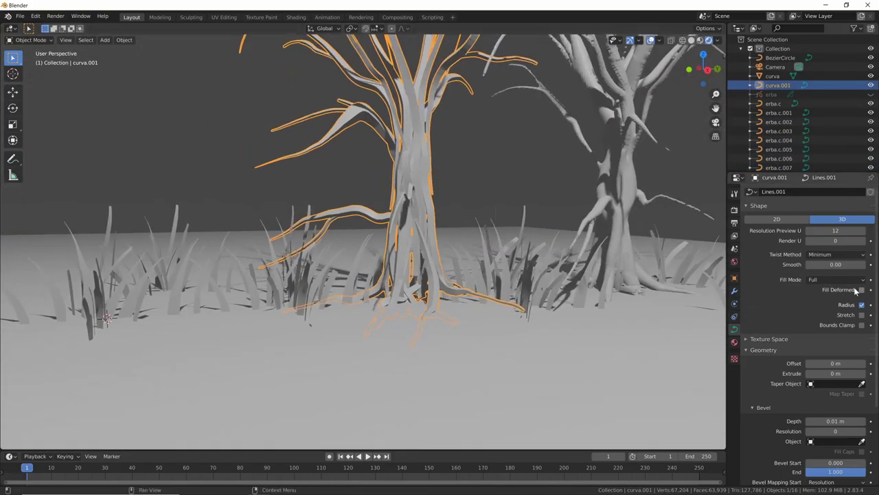
# Step: Set the left tree's Bevel Resolution to 3
pyautogui.tripleClick(863, 433)
pyautogui.rightClick(429, 223)
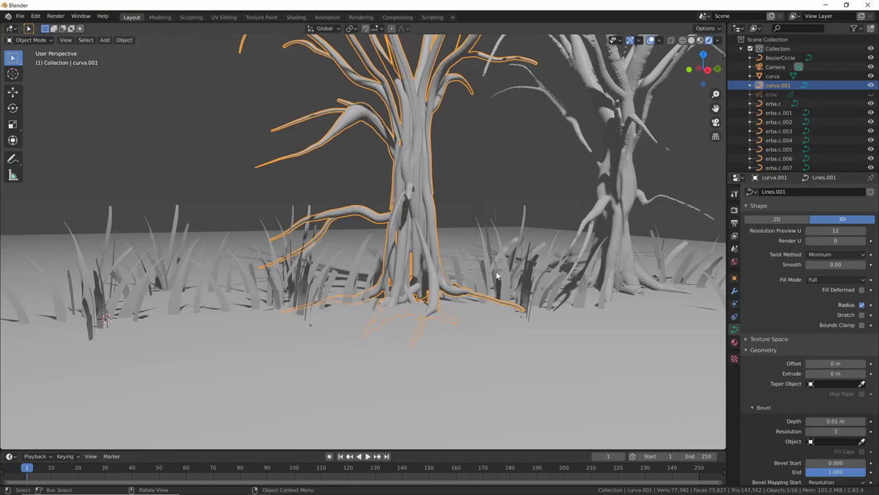
pyautogui.moveTo(497, 276)
pyautogui.mouseDown(button='middle')
pyautogui.moveTo(576, 307)
pyautogui.moveTo(569, 320)
pyautogui.moveTo(617, 333)
pyautogui.moveTo(646, 249)
pyautogui.mouseUp(button='middle')
pyautogui.scroll(-4, 631, 253)
pyautogui.scroll(-4, 598, 271)
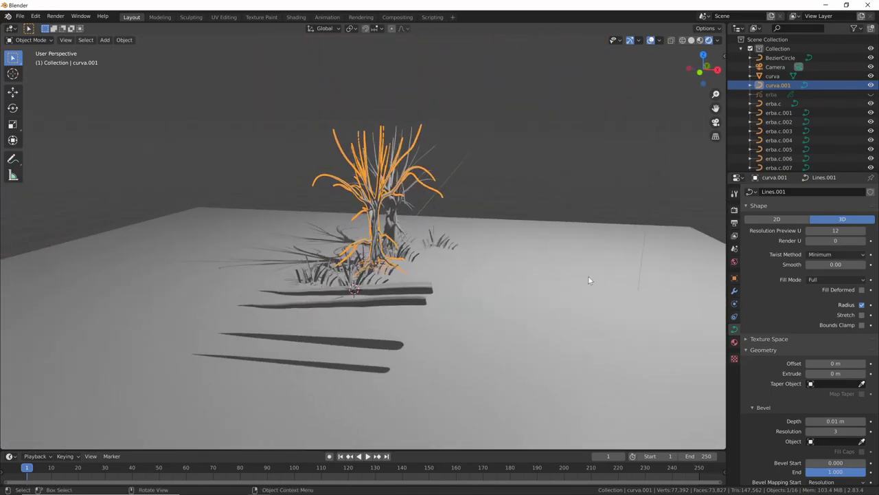
pyautogui.moveTo(588, 280)
pyautogui.keyDown('shift'); pyautogui.mouseDown(button='middle')
pyautogui.moveTo(506, 330)
pyautogui.moveTo(526, 308)
pyautogui.moveTo(530, 244)
pyautogui.mouseUp(button='middle'); pyautogui.keyUp('shift')
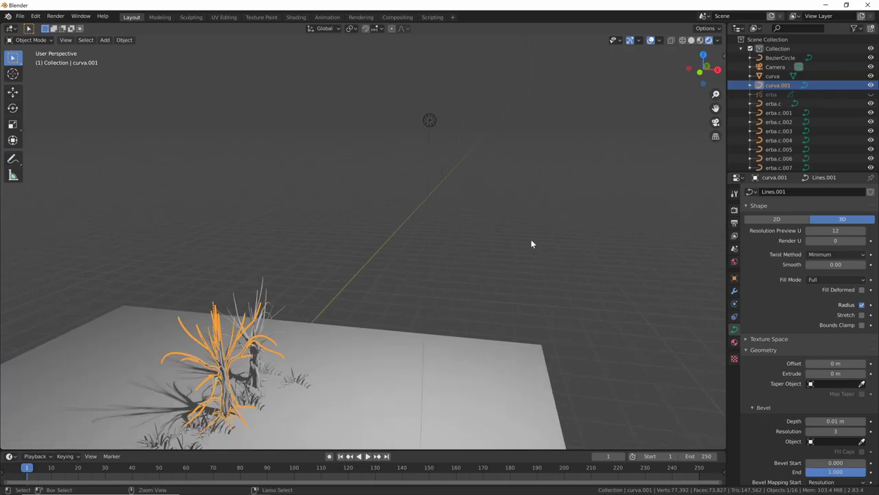
# Step: Select the Light and move it twice, checking the shadows across the ground plane
pyautogui.click(429, 122)
pyautogui.press('g')
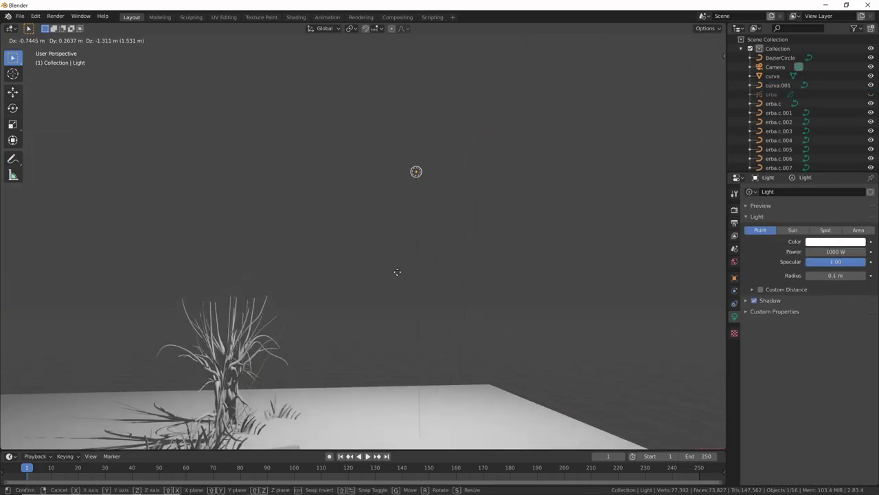
pyautogui.click(377, 420)
pyautogui.moveTo(352, 416)
pyautogui.mouseDown(button='middle')
pyautogui.moveTo(294, 387)
pyautogui.moveTo(271, 414)
pyautogui.moveTo(241, 414)
pyautogui.moveTo(526, 339)
pyautogui.mouseUp(button='middle')
pyautogui.press('g')
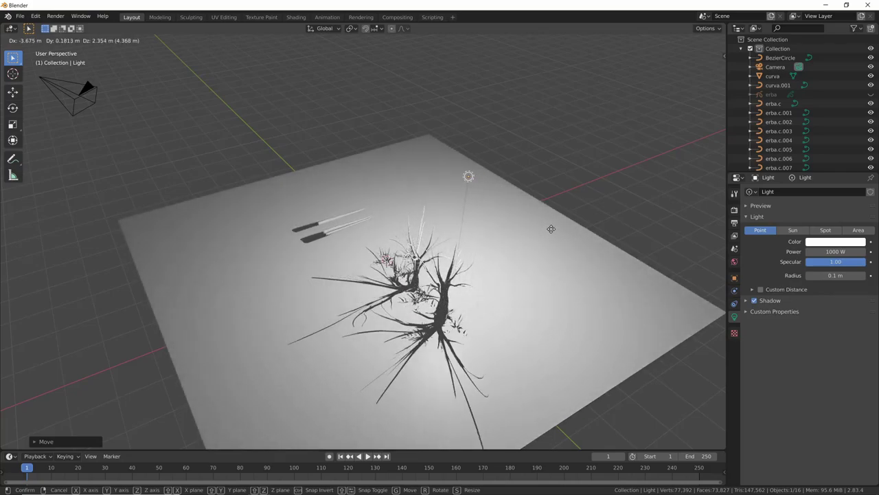
pyautogui.click(584, 318)
# Step: Reposition the light once more so the trees cast long shadows over the grass
pyautogui.moveTo(583, 316)
pyautogui.mouseDown(button='middle')
pyautogui.moveTo(511, 325)
pyautogui.moveTo(493, 234)
pyautogui.mouseUp(button='middle')
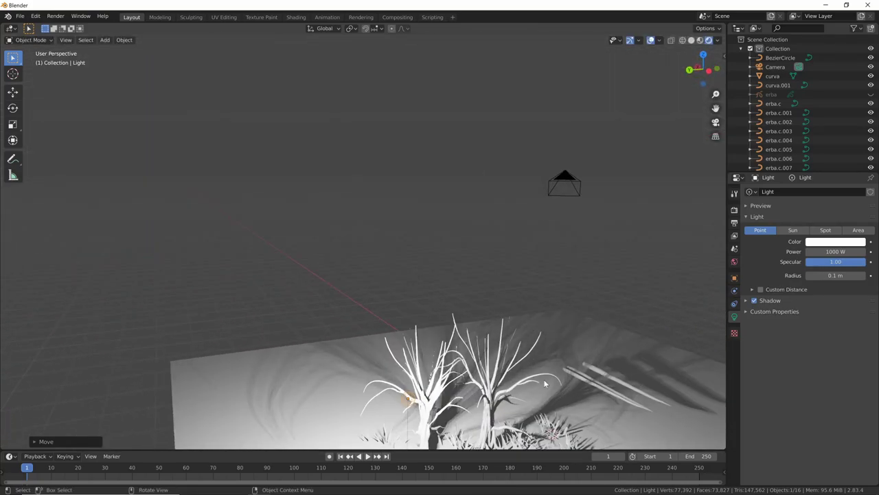
pyautogui.scroll(3, 493, 234)
pyautogui.scroll(2, 490, 285)
pyautogui.moveTo(490, 285)
pyautogui.mouseDown(button='middle')
pyautogui.moveTo(592, 284)
pyautogui.moveTo(522, 306)
pyautogui.moveTo(470, 284)
pyautogui.mouseUp(button='middle')
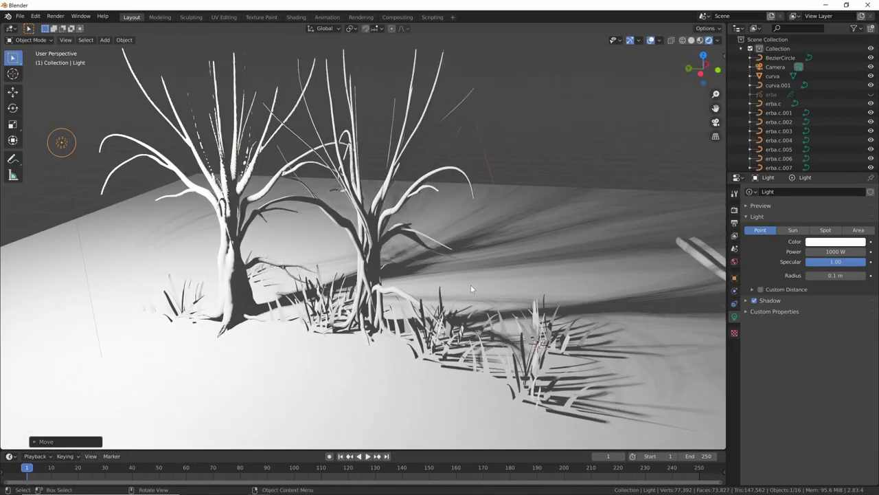
pyautogui.press('g')
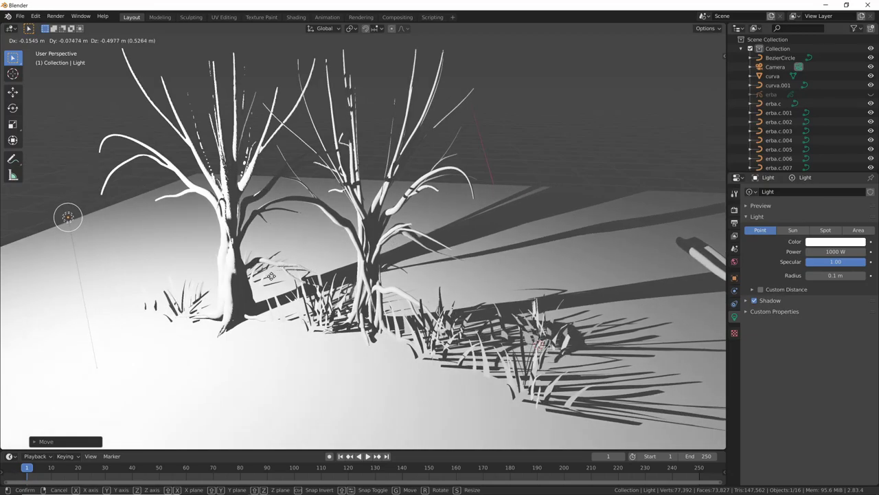
pyautogui.click(531, 305)
pyautogui.moveTo(530, 305)
pyautogui.mouseDown(button='middle')
pyautogui.moveTo(457, 293)
pyautogui.moveTo(441, 316)
pyautogui.moveTo(447, 298)
pyautogui.moveTo(681, 268)
pyautogui.moveTo(568, 288)
pyautogui.moveTo(569, 324)
pyautogui.moveTo(526, 316)
pyautogui.moveTo(583, 281)
pyautogui.moveTo(590, 288)
pyautogui.mouseUp(button='middle')
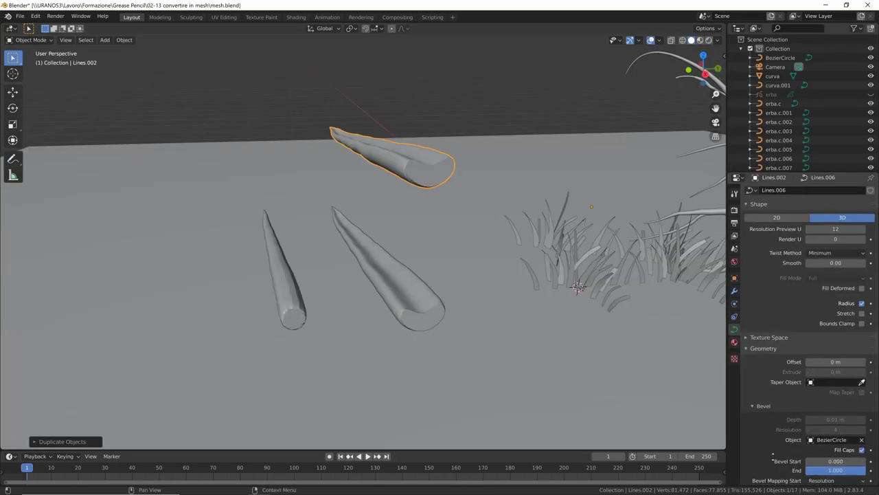
# Step: Clear Lines.002's BezierCircle bevel object, set Depth to 0 m and Extrude to 0.019 m
pyautogui.scroll(-2, 843, 464)
pyautogui.click(863, 389)
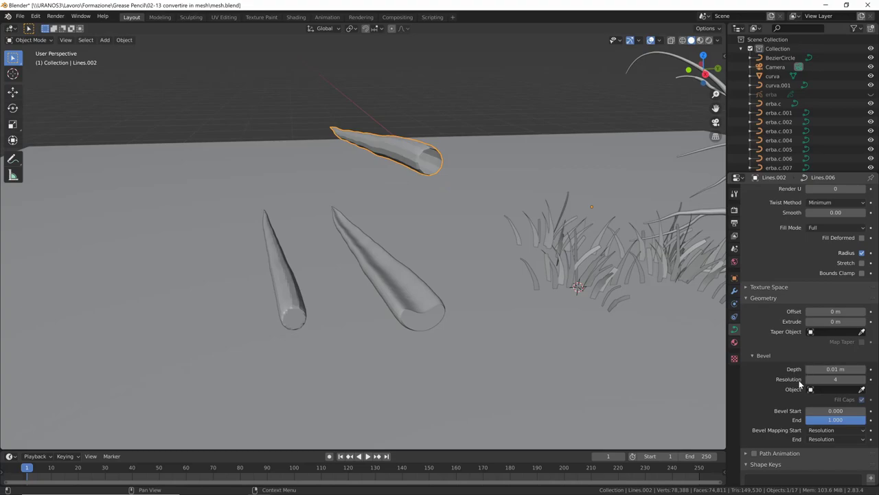
pyautogui.moveTo(835, 369); pyautogui.dragTo(818, 369)
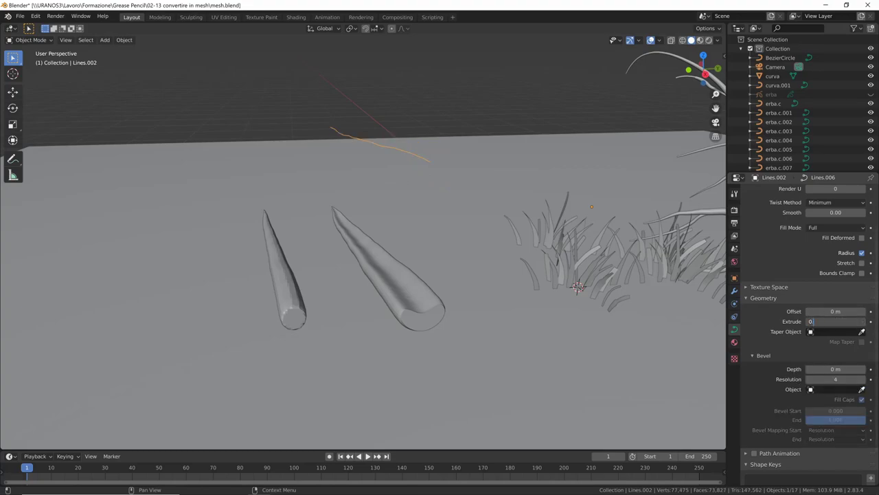
pyautogui.moveTo(812, 321); pyautogui.dragTo(816, 323)
pyautogui.write('.019 m')
pyautogui.moveTo(653, 319)
pyautogui.mouseDown(button='middle')
pyautogui.moveTo(600, 318)
pyautogui.moveTo(608, 327)
pyautogui.moveTo(537, 320)
pyautogui.moveTo(581, 325)
pyautogui.moveTo(575, 320)
pyautogui.moveTo(613, 380)
pyautogui.mouseUp(button='middle')
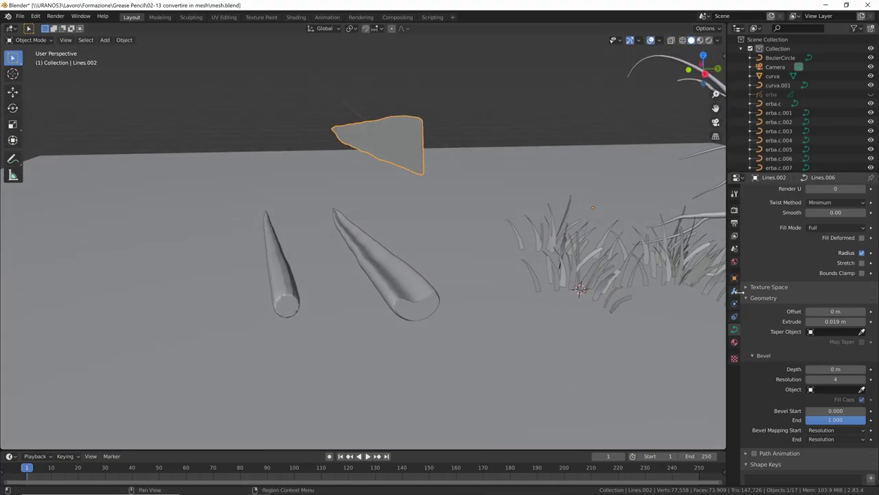
# Step: Open the Modifier properties, check the ribbon in Edit Mode, and list modifiers to add
pyautogui.click(734, 291)
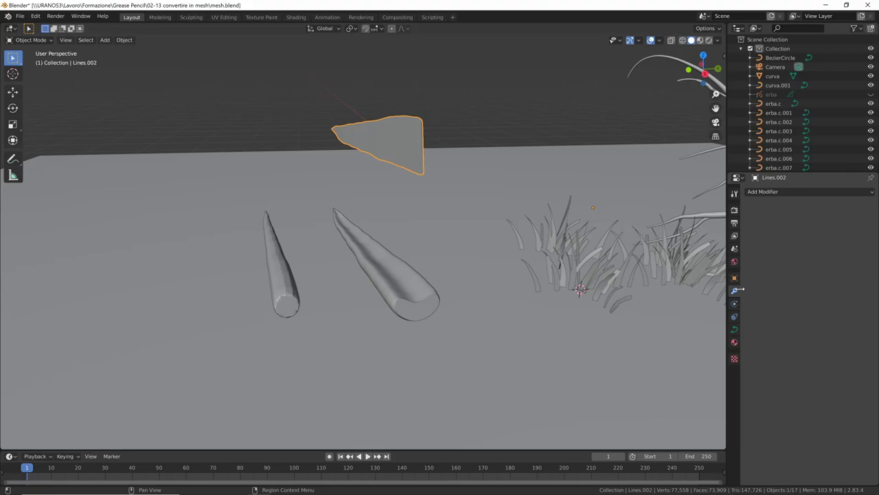
pyautogui.moveTo(554, 237)
pyautogui.mouseDown(button='middle')
pyautogui.moveTo(636, 240)
pyautogui.moveTo(600, 249)
pyautogui.mouseUp(button='middle')
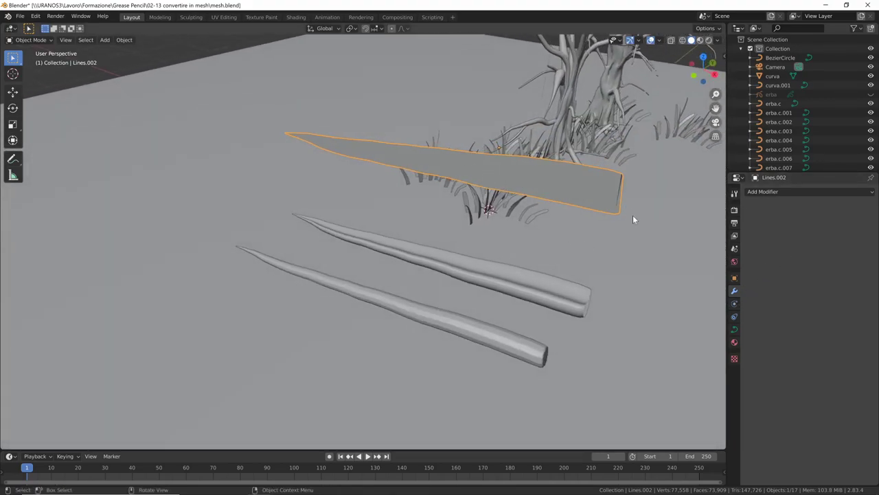
pyautogui.press('Tab')
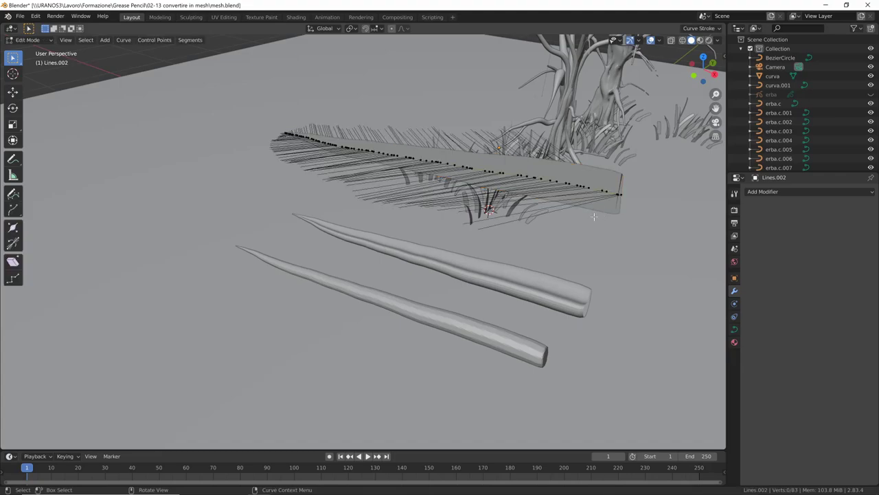
pyautogui.press('Tab')
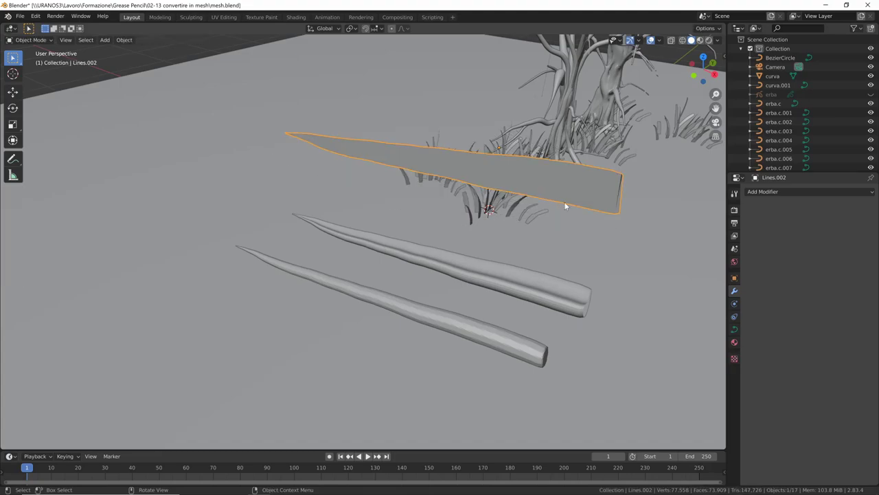
pyautogui.moveTo(564, 202)
pyautogui.mouseDown(button='middle')
pyautogui.moveTo(635, 238)
pyautogui.moveTo(657, 228)
pyautogui.mouseUp(button='middle')
pyautogui.click(805, 192)
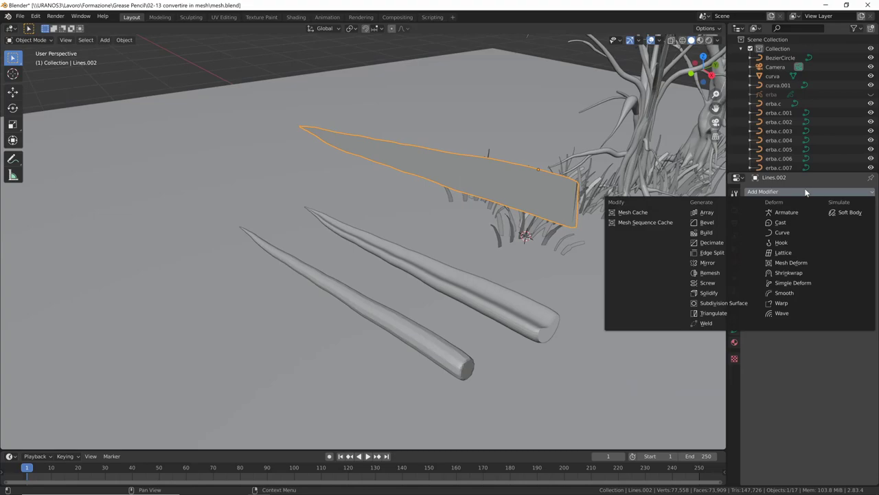
# Step: Add a Decimate modifier to the blade and lower its ratio to about 0.06
pyautogui.click(724, 244)
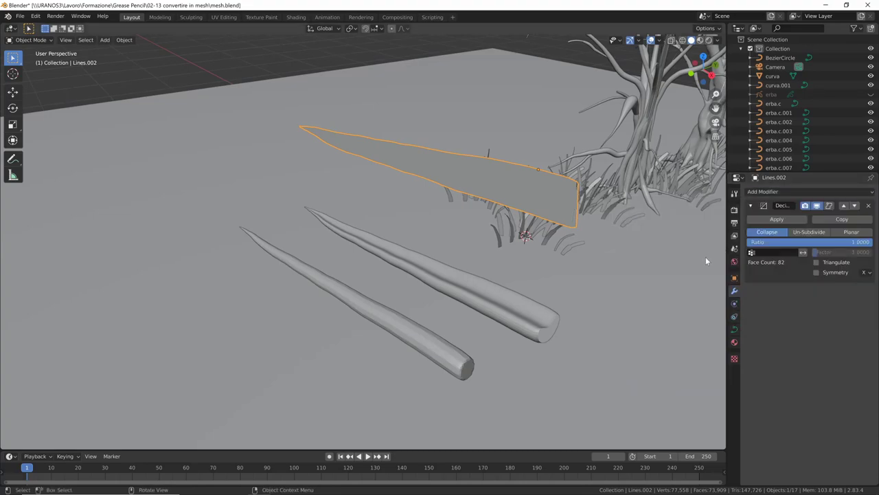
pyautogui.moveTo(793, 245); pyautogui.dragTo(756, 246)
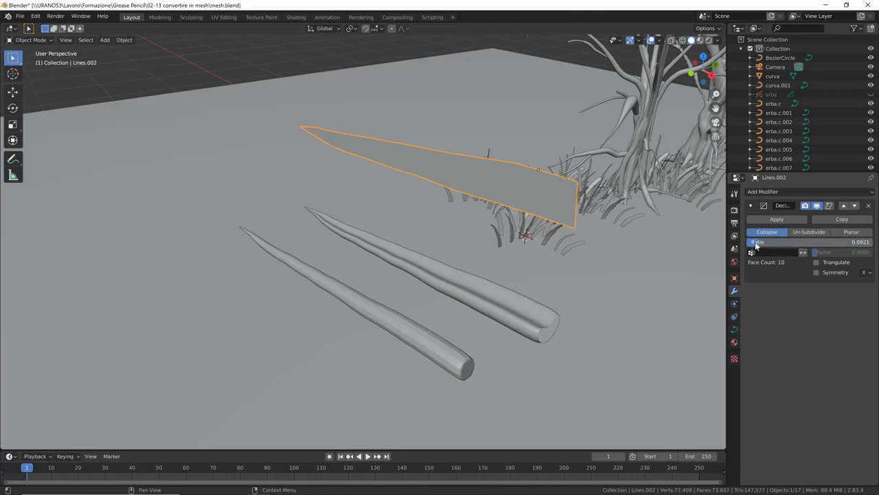
pyautogui.moveTo(756, 243); pyautogui.dragTo(875, 246)
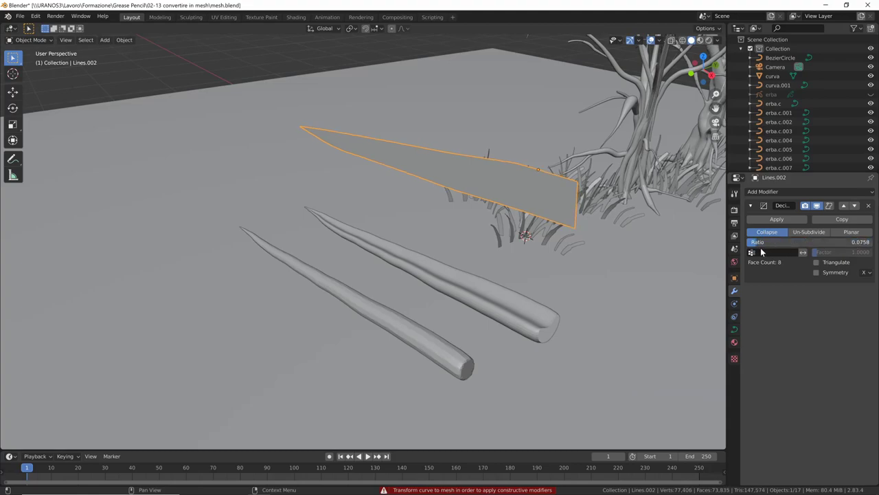
pyautogui.moveTo(761, 247); pyautogui.dragTo(758, 248)
pyautogui.click(829, 206)
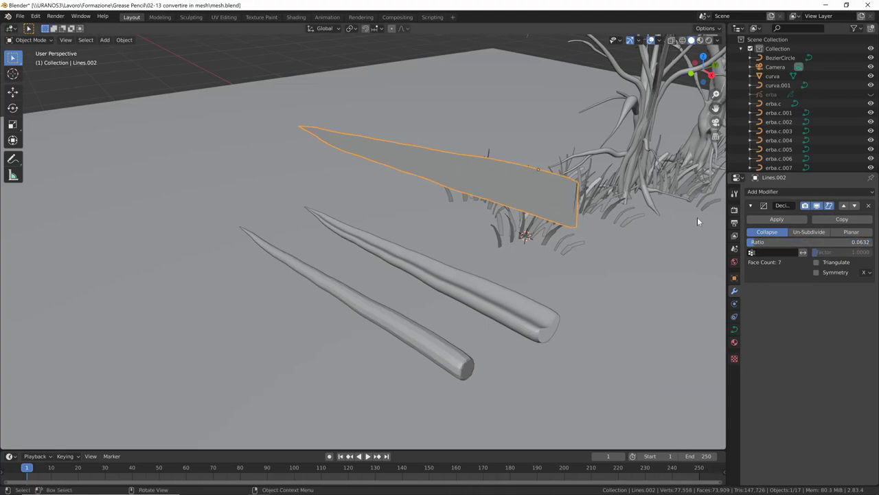
pyautogui.press('Tab')
pyautogui.press('Tab')
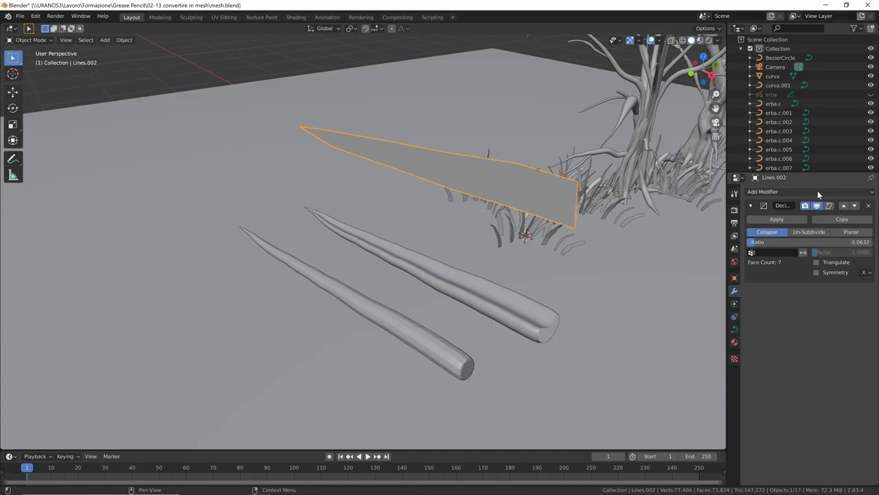
# Step: Add a Smooth modifier with Repeat 1 and remove the Decimate modifier
pyautogui.click(818, 191)
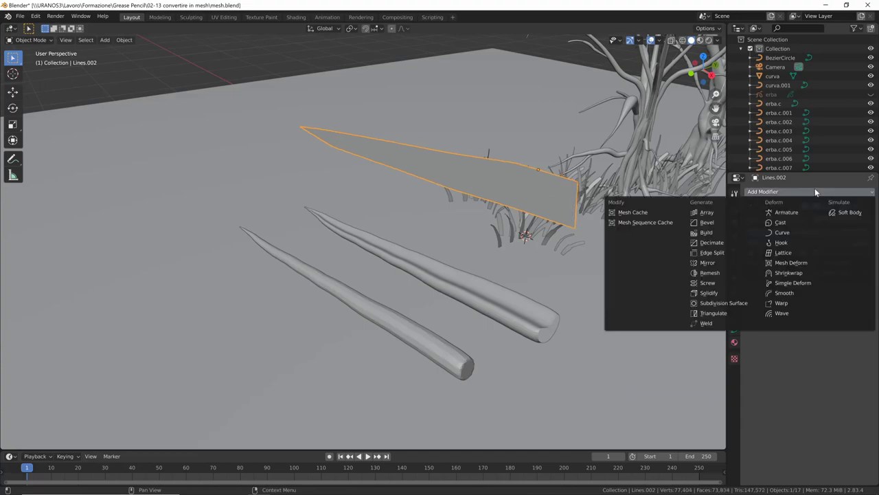
pyautogui.click(789, 294)
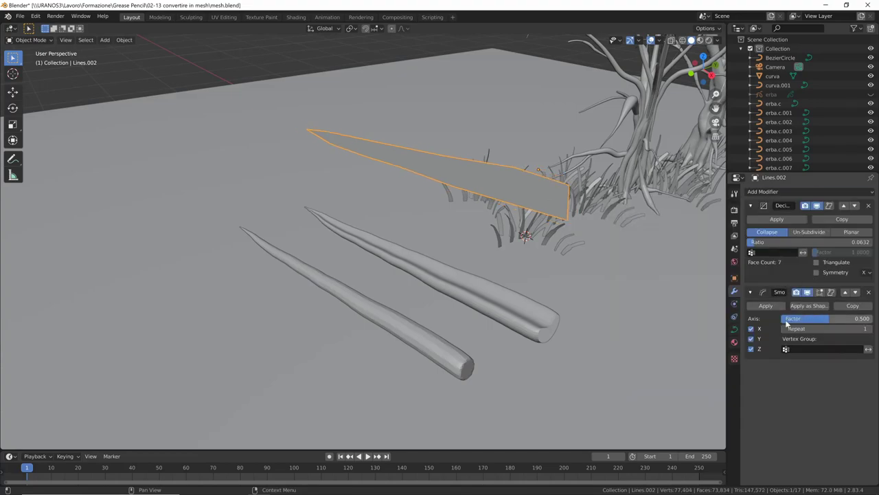
pyautogui.click(869, 206)
pyautogui.moveTo(828, 234)
pyautogui.mouseDown()
pyautogui.moveTo(855, 235)
pyautogui.moveTo(834, 237)
pyautogui.mouseUp()
pyautogui.click(869, 243)
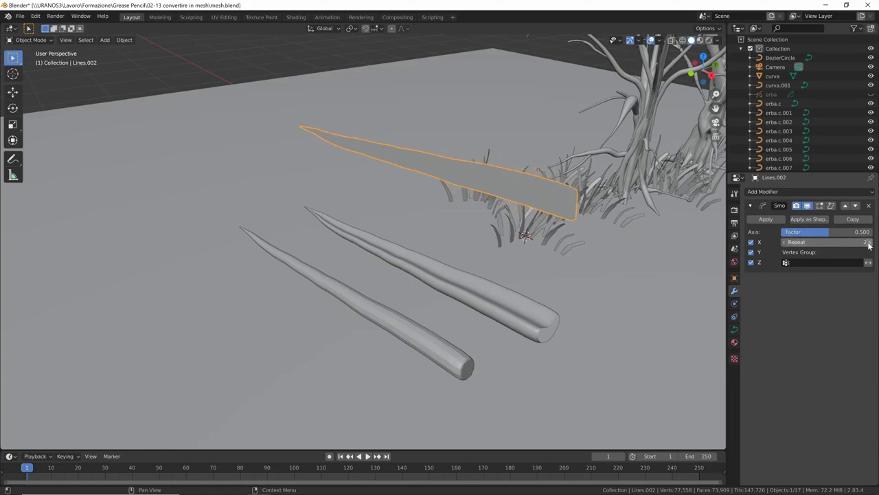
pyautogui.moveTo(869, 245); pyautogui.dragTo(842, 246)
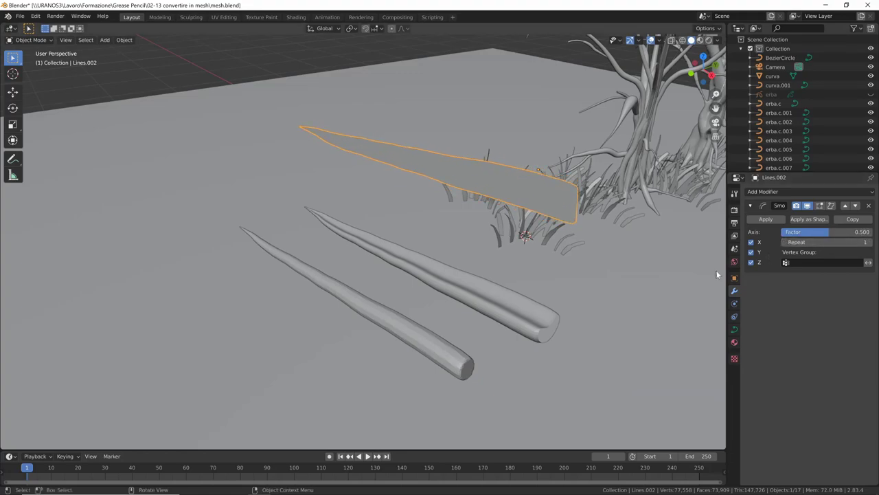
pyautogui.moveTo(602, 316); pyautogui.dragTo(687, 247, button='middle')
pyautogui.click(763, 191)
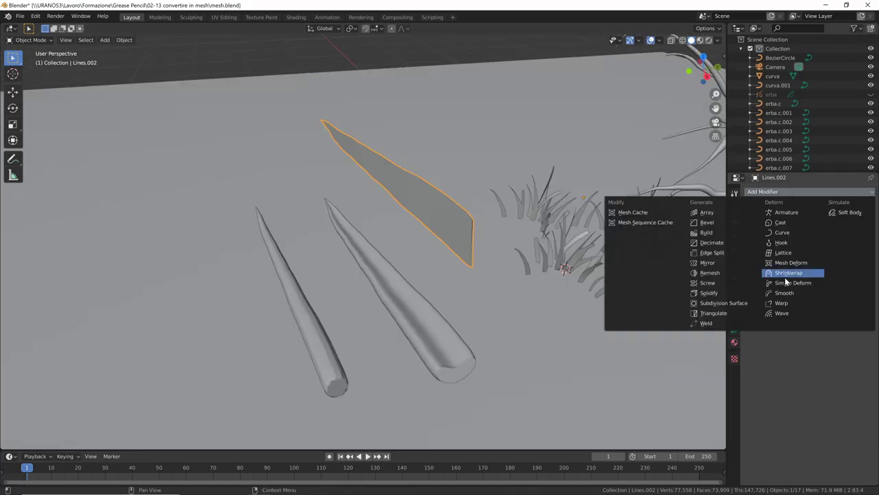
# Step: Add a Solidify modifier to the blade and settle its thickness at 0.08 m
pyautogui.click(711, 294)
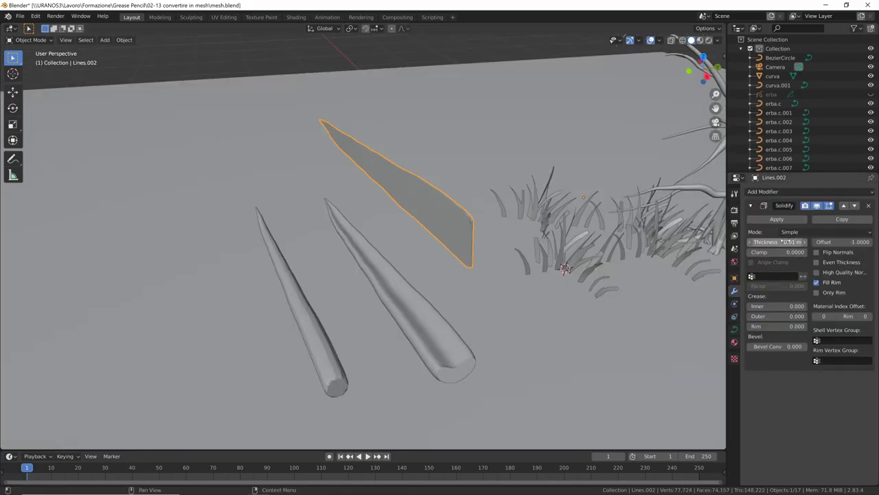
pyautogui.moveTo(778, 242); pyautogui.dragTo(783, 242)
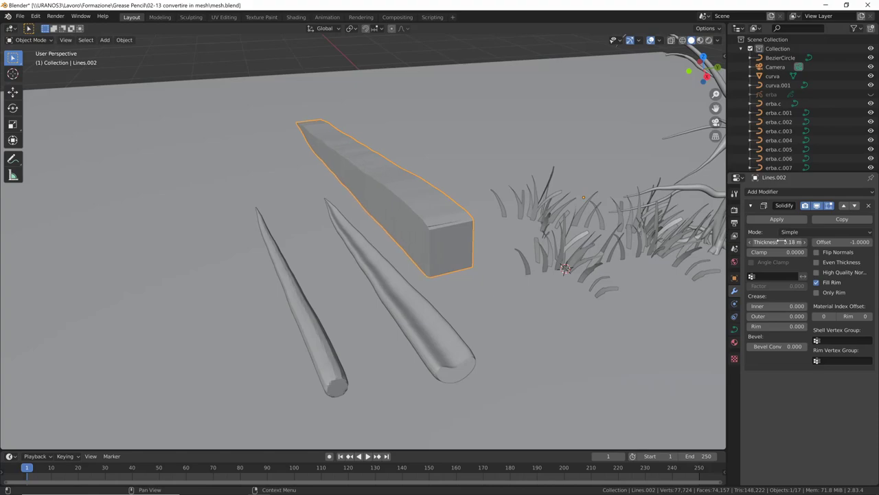
pyautogui.moveTo(576, 328)
pyautogui.mouseDown(button='middle')
pyautogui.moveTo(560, 296)
pyautogui.moveTo(509, 298)
pyautogui.moveTo(561, 291)
pyautogui.moveTo(533, 288)
pyautogui.mouseUp(button='middle')
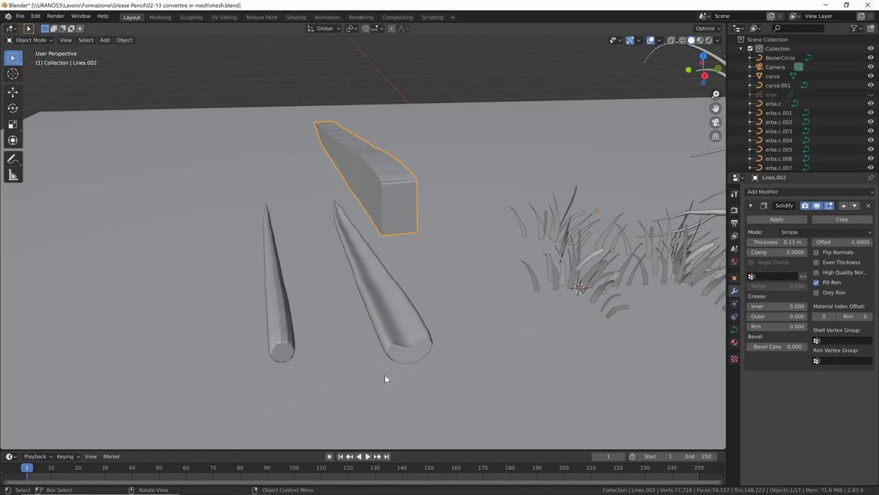
pyautogui.moveTo(790, 242); pyautogui.dragTo(792, 242)
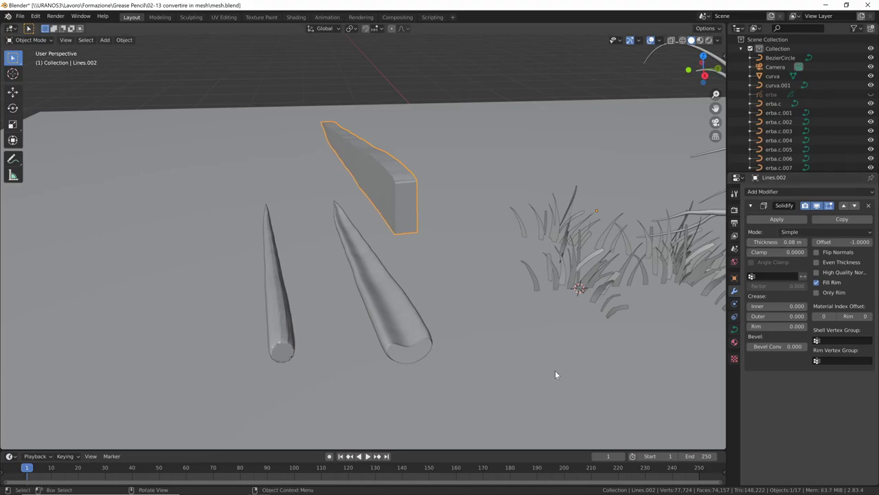
pyautogui.moveTo(555, 373); pyautogui.dragTo(597, 257, button='middle')
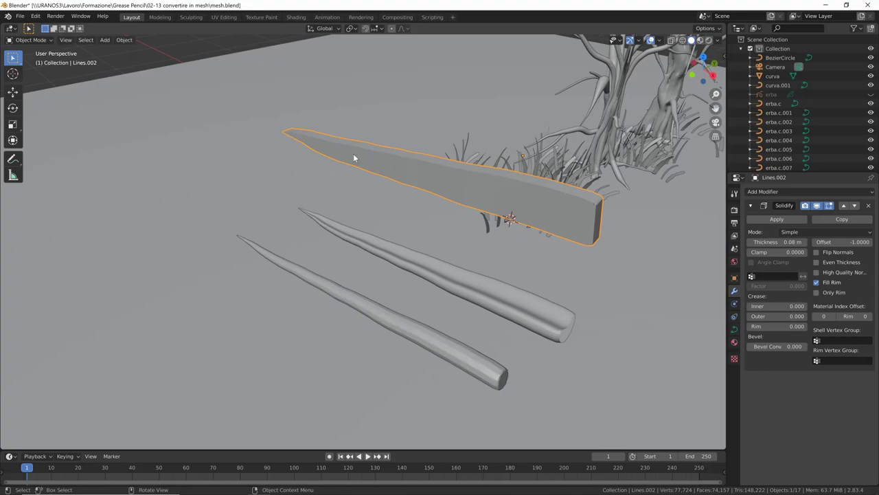
pyautogui.moveTo(560, 192)
pyautogui.mouseDown(button='middle')
pyautogui.moveTo(575, 230)
pyautogui.moveTo(398, 174)
pyautogui.mouseUp(button='middle')
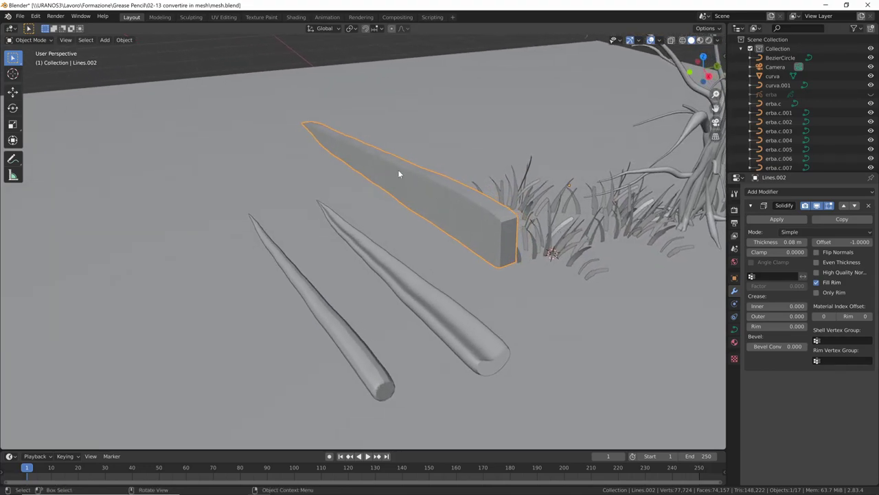
pyautogui.click(804, 191)
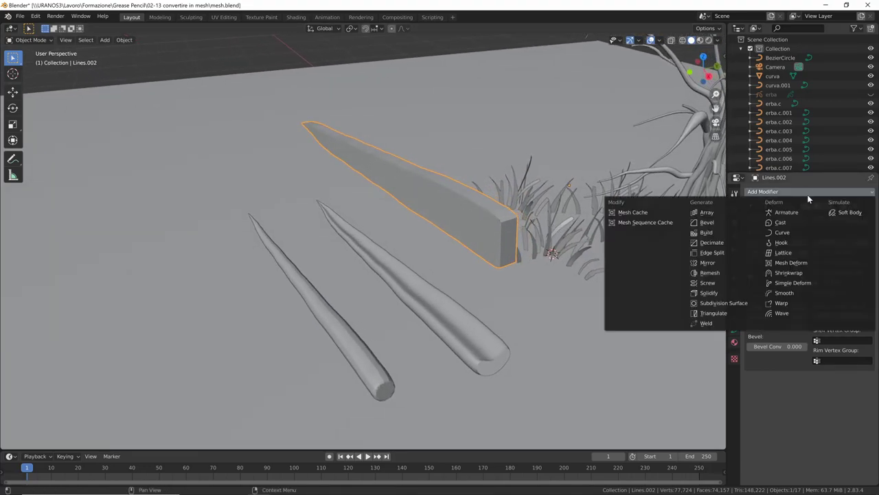
# Step: Add a Smooth modifier with 2 repeats above Solidify, then raise thickness to 0.09 m
pyautogui.click(785, 294)
pyautogui.moveTo(624, 363); pyautogui.dragTo(633, 367, button='middle')
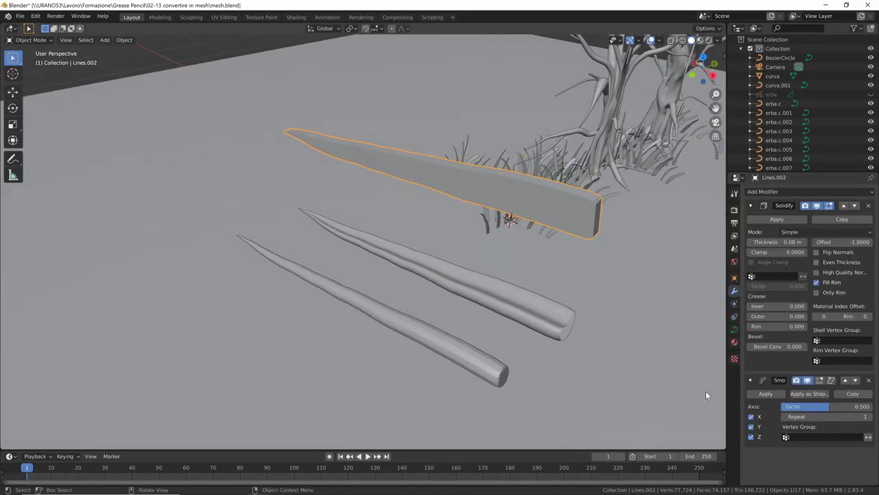
pyautogui.click(869, 417)
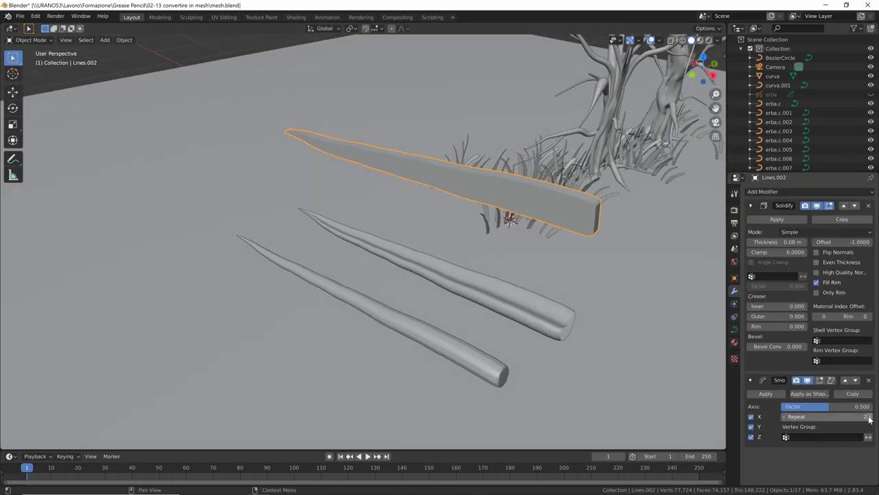
pyautogui.click(845, 382)
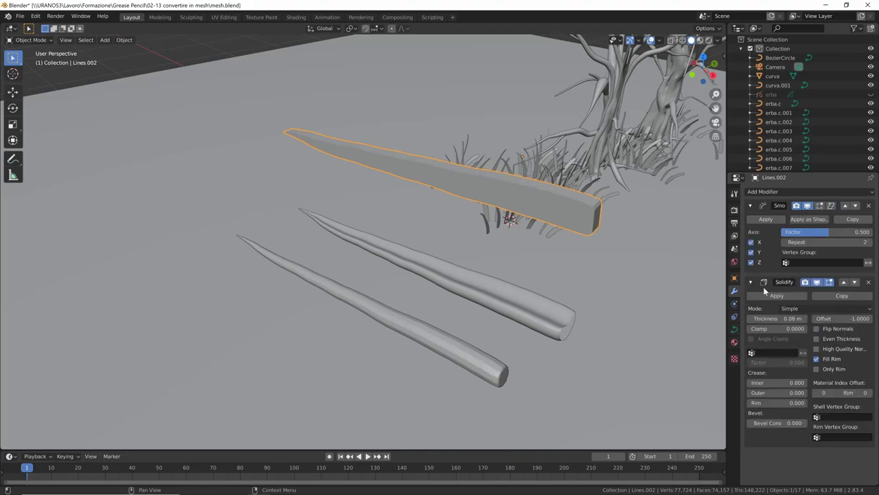
pyautogui.moveTo(639, 318)
pyautogui.mouseDown(button='middle')
pyautogui.moveTo(607, 319)
pyautogui.moveTo(651, 314)
pyautogui.mouseUp(button='middle')
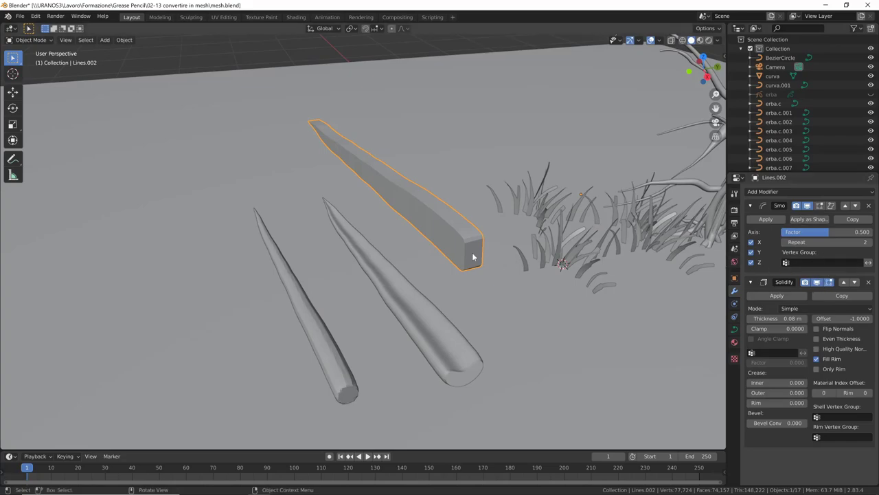
pyautogui.moveTo(451, 238); pyautogui.dragTo(478, 240, button='middle')
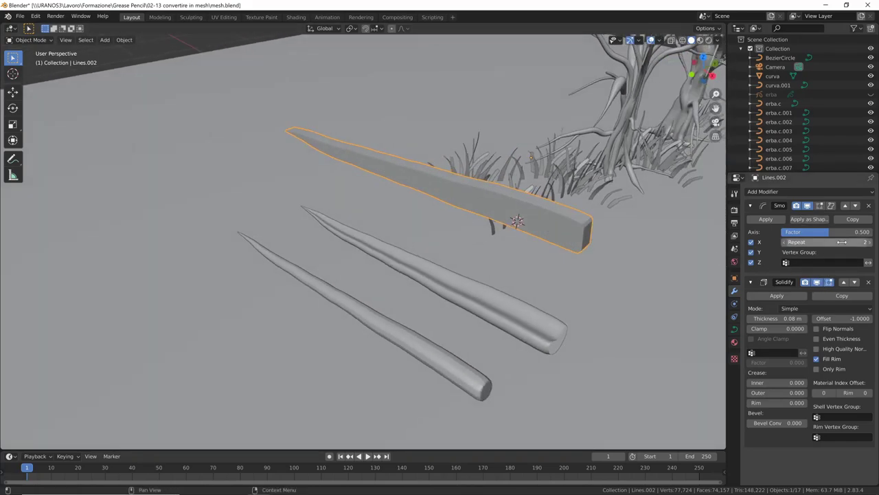
pyautogui.click(806, 320)
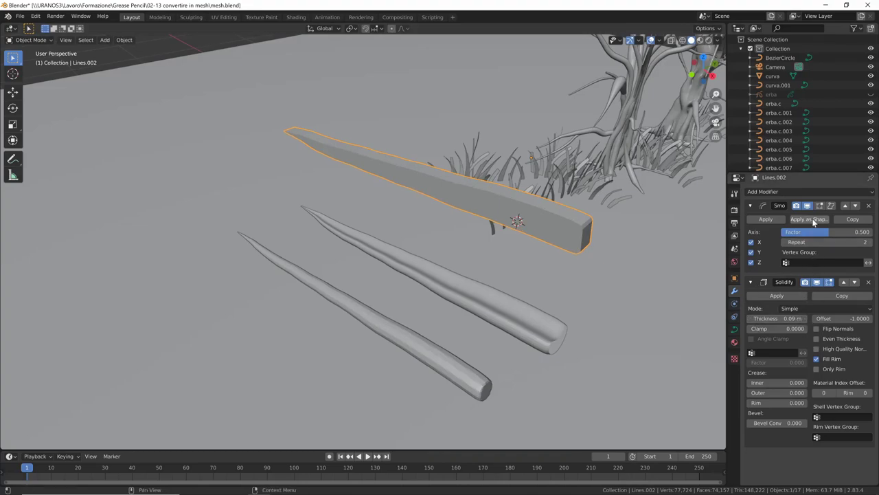
pyautogui.click(817, 192)
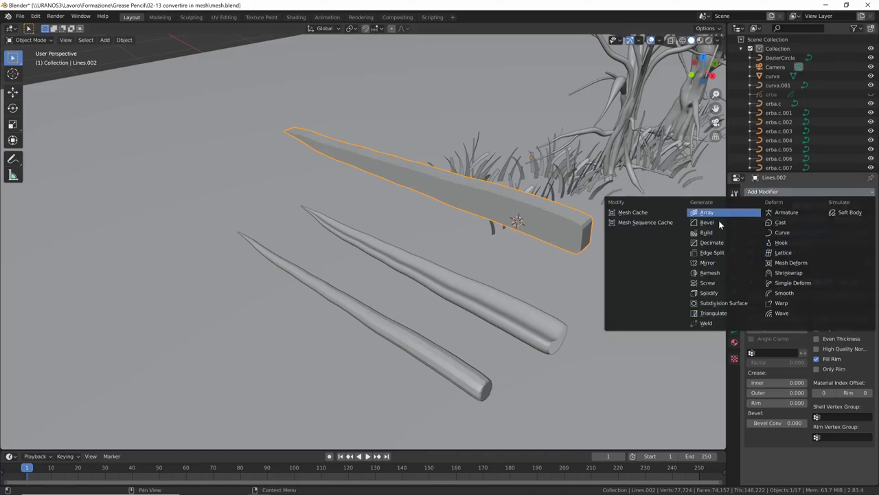
# Step: Add a Bevel modifier to the blade and toggle its viewport display to compare
pyautogui.click(784, 293)
pyautogui.click(800, 192)
pyautogui.click(714, 222)
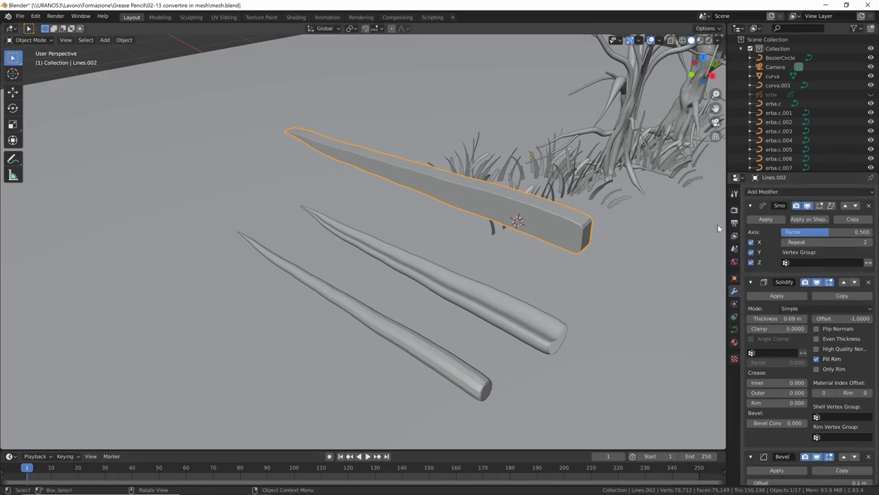
pyautogui.scroll(-5, 813, 442)
pyautogui.moveTo(728, 323)
pyautogui.mouseDown(button='middle')
pyautogui.moveTo(674, 297)
pyautogui.moveTo(599, 303)
pyautogui.mouseUp(button='middle')
pyautogui.scroll(3, 604, 300)
pyautogui.scroll(2, 591, 306)
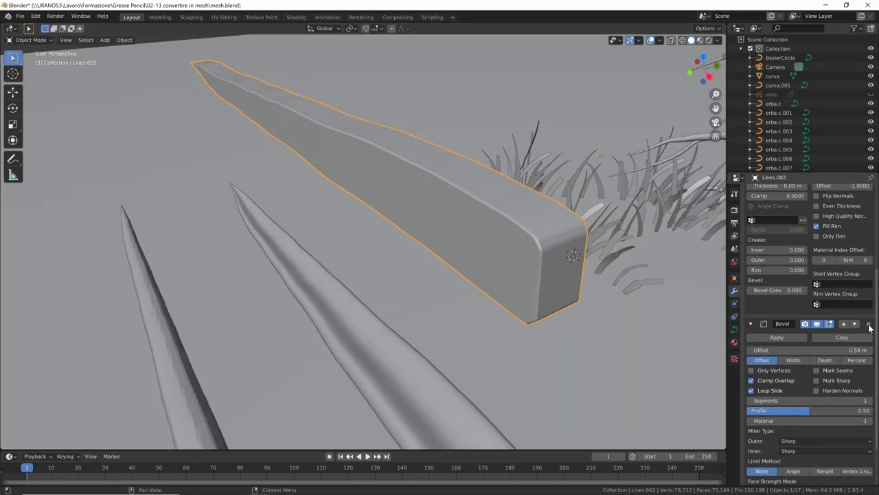
pyautogui.click(816, 324)
pyautogui.click(817, 325)
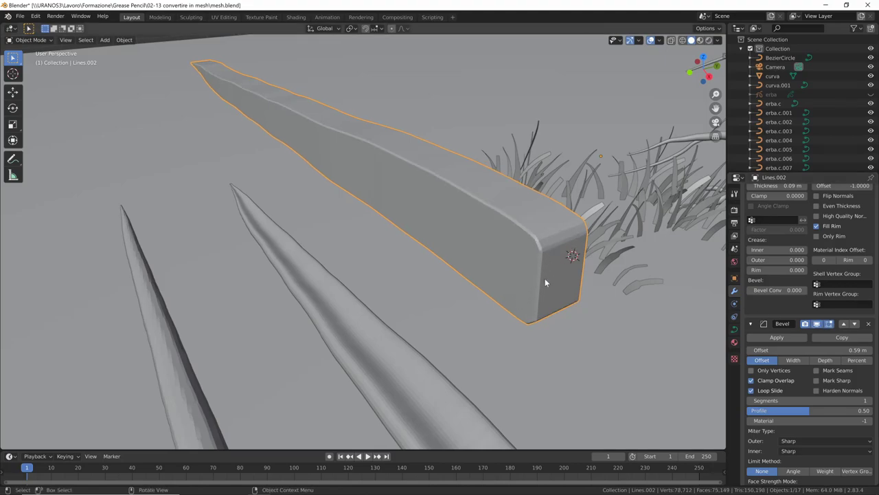
pyautogui.moveTo(500, 287)
pyautogui.mouseDown(button='middle')
pyautogui.moveTo(498, 251)
pyautogui.moveTo(277, 237)
pyautogui.mouseUp(button='middle')
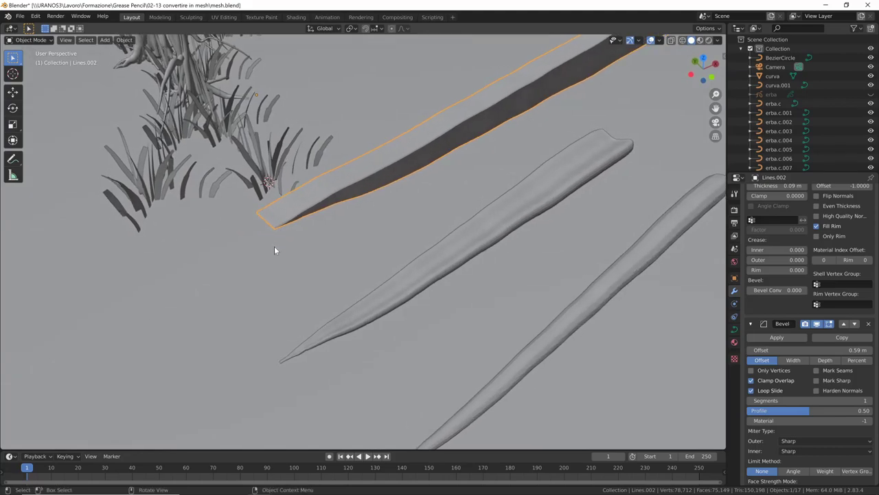
# Step: Tune the bevel offset with Clamp Overlap back on, ending at a tiny 0.003 m
pyautogui.click(751, 381)
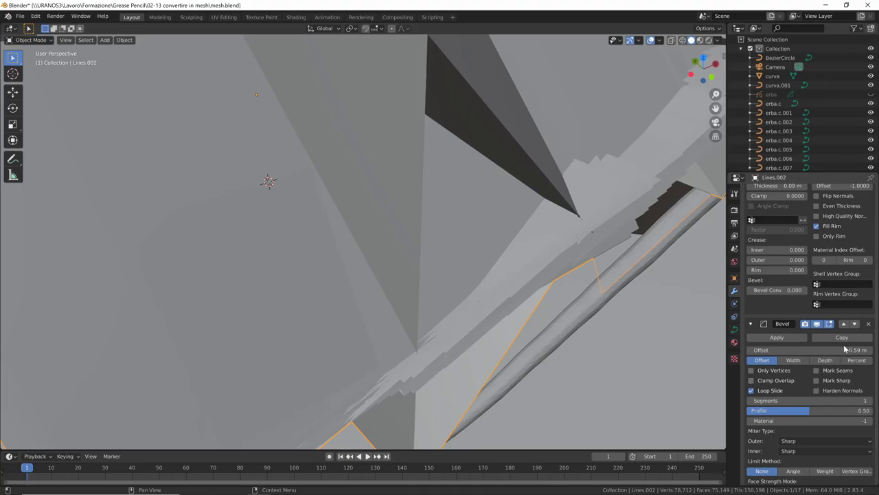
pyautogui.moveTo(845, 351); pyautogui.dragTo(826, 350)
pyautogui.moveTo(633, 323); pyautogui.dragTo(508, 315, button='middle')
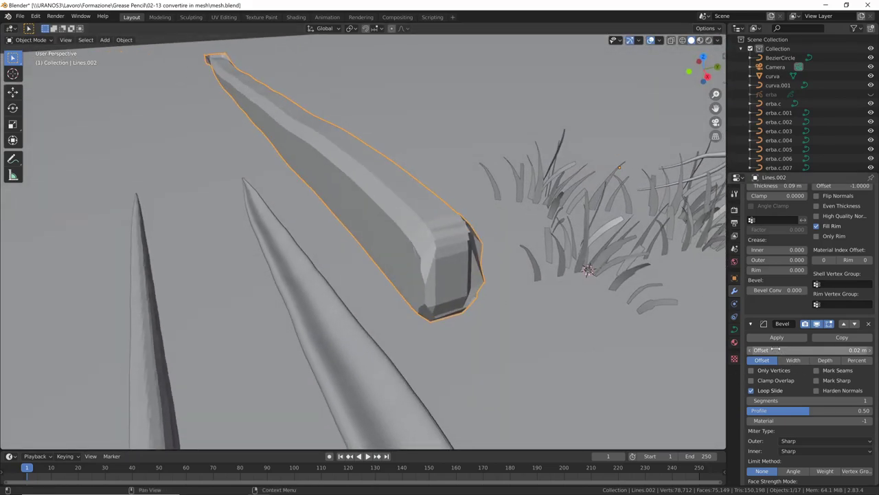
pyautogui.click(751, 350)
pyautogui.click(751, 350)
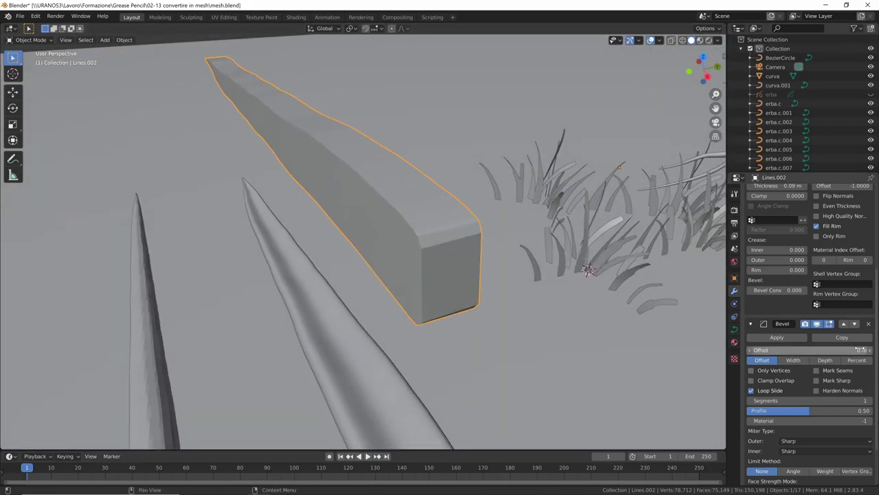
pyautogui.moveTo(850, 350); pyautogui.dragTo(854, 349)
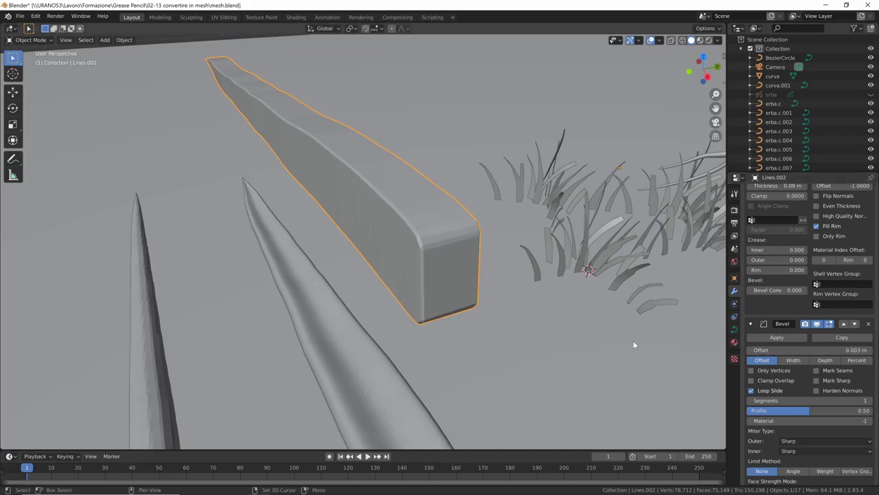
pyautogui.moveTo(633, 340); pyautogui.dragTo(611, 359, button='middle')
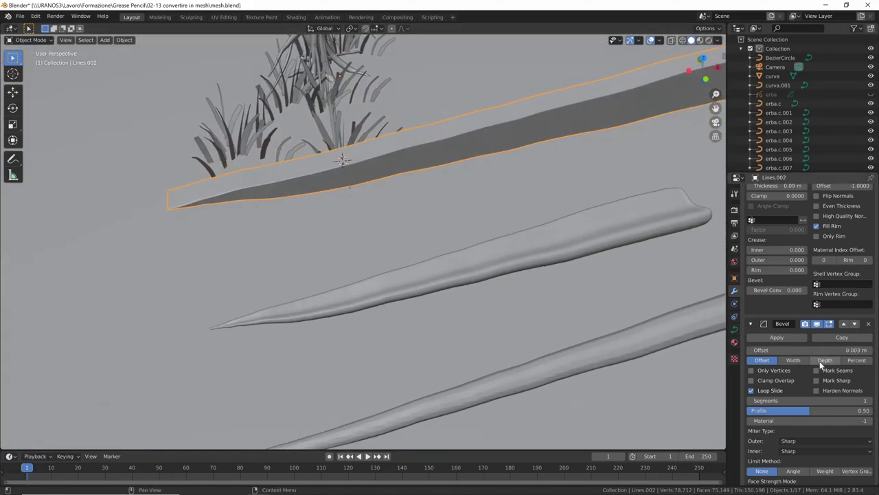
pyautogui.click(754, 380)
pyautogui.moveTo(687, 371)
pyautogui.mouseDown(button='middle')
pyautogui.moveTo(566, 349)
pyautogui.moveTo(534, 330)
pyautogui.moveTo(577, 334)
pyautogui.mouseUp(button='middle')
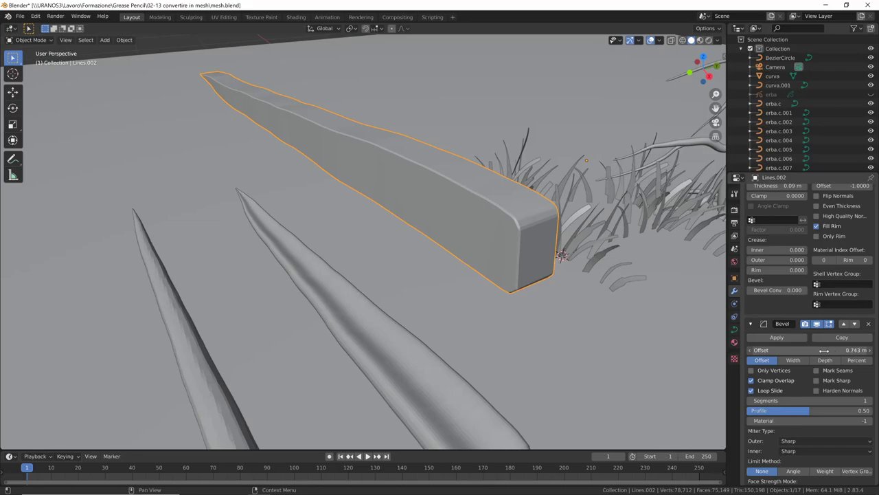
pyautogui.moveTo(812, 351); pyautogui.dragTo(799, 352)
pyautogui.moveTo(621, 368)
pyautogui.mouseDown(button='middle')
pyautogui.moveTo(630, 372)
pyautogui.moveTo(658, 333)
pyautogui.moveTo(499, 360)
pyautogui.mouseUp(button='middle')
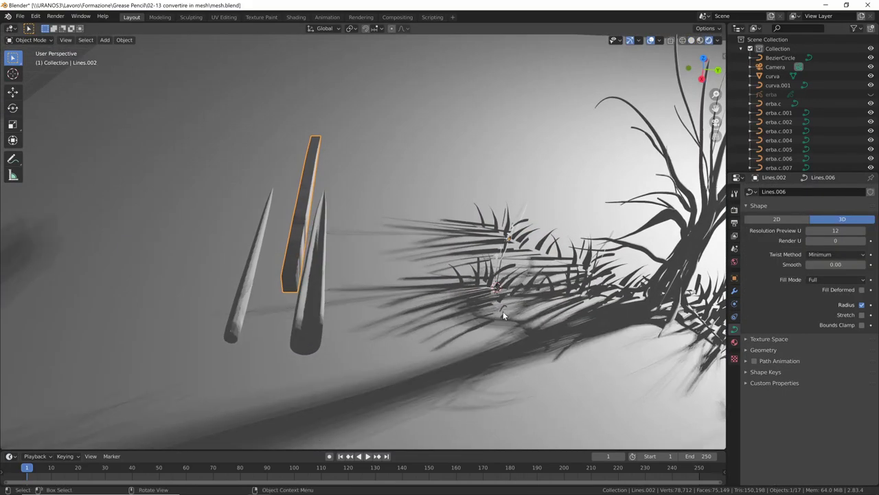
# Step: Move the slanted spike beside the right-hand tree and save mesh.blend
pyautogui.press('g')
pyautogui.click(590, 322)
pyautogui.moveTo(591, 323)
pyautogui.mouseDown(button='middle')
pyautogui.moveTo(645, 322)
pyautogui.moveTo(504, 293)
pyautogui.moveTo(650, 172)
pyautogui.mouseUp(button='middle')
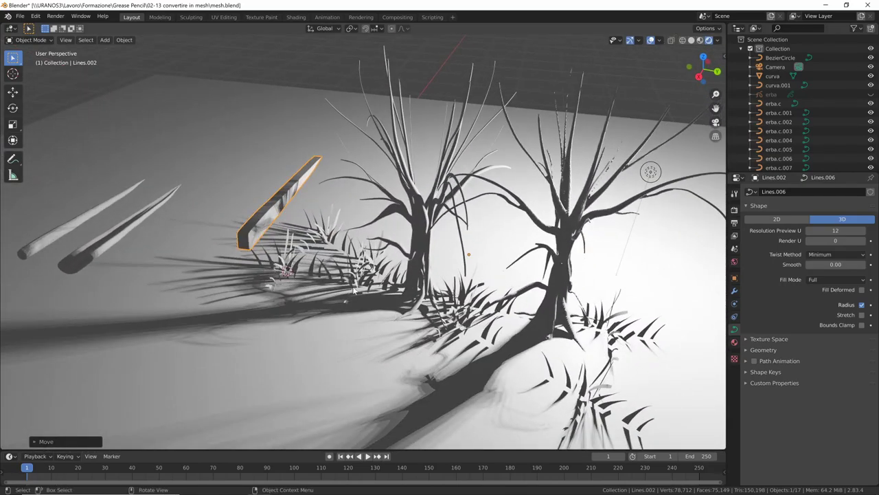
pyautogui.press('g')
pyautogui.click(684, 322)
pyautogui.moveTo(683, 322)
pyautogui.mouseDown(button='middle')
pyautogui.moveTo(622, 321)
pyautogui.moveTo(604, 300)
pyautogui.moveTo(586, 316)
pyautogui.moveTo(651, 336)
pyautogui.mouseUp(button='middle')
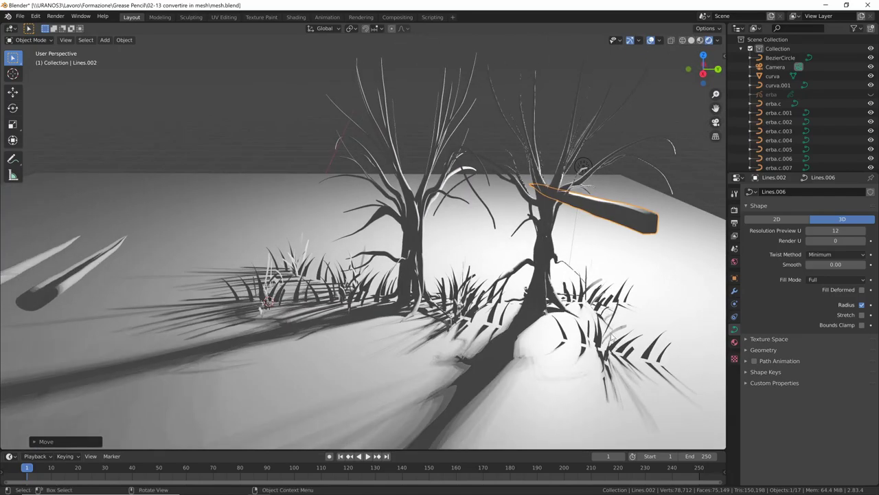
pyautogui.hotkey('ctrl', 's')
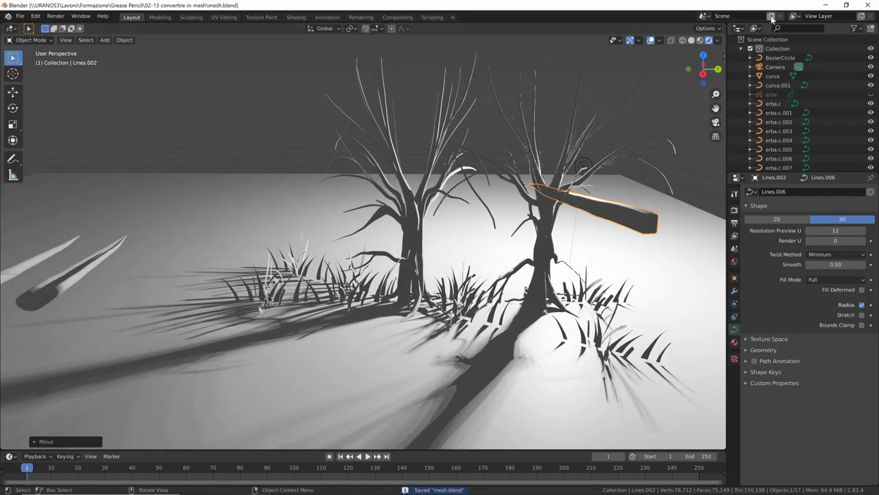
pyautogui.click(771, 17)
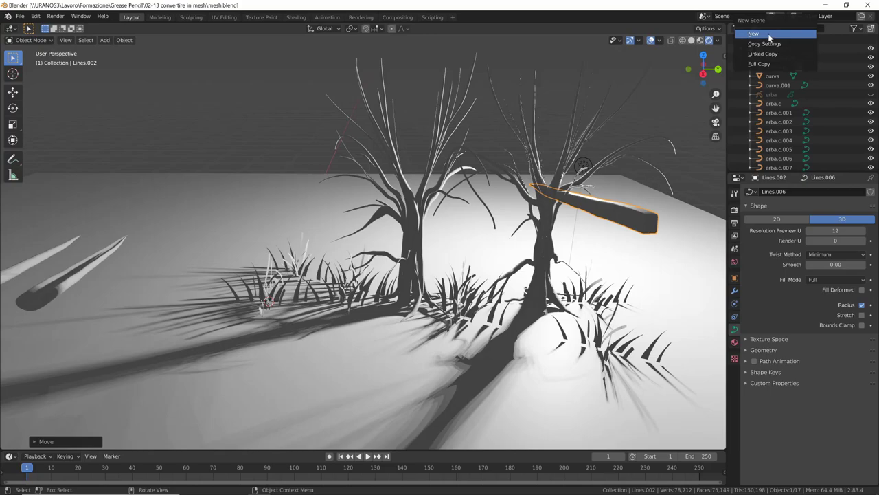
# Step: Create a new empty scene and add a UV sphere
pyautogui.click(768, 33)
pyautogui.moveTo(570, 328)
pyautogui.mouseDown(button='middle')
pyautogui.moveTo(532, 351)
pyautogui.moveTo(661, 298)
pyautogui.mouseUp(button='middle')
pyautogui.hotkey('shift', 'a')
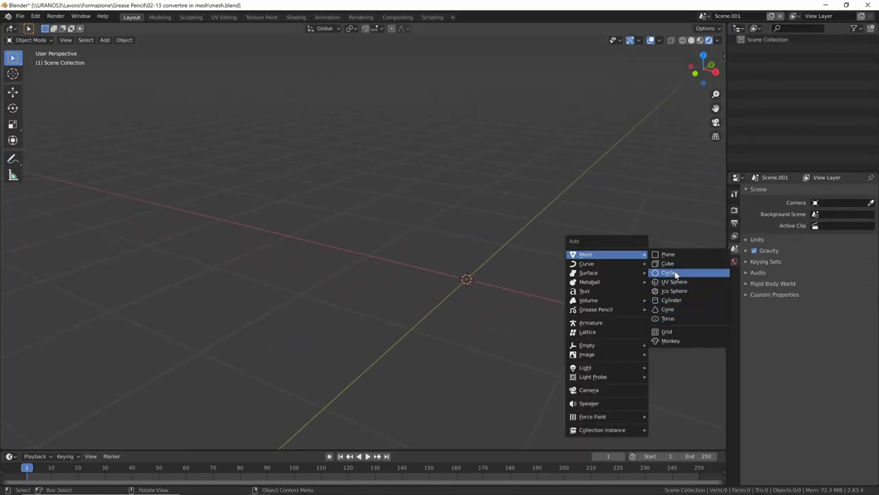
pyautogui.click(673, 282)
pyautogui.moveTo(651, 279); pyautogui.dragTo(626, 260, button='middle')
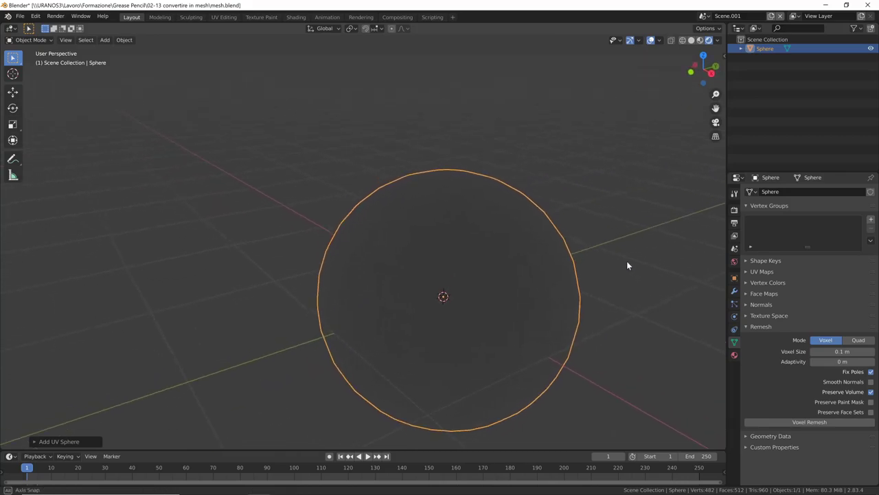
# Step: Add a point light up-right of the sphere and a sun light up-left aimed at it
pyautogui.hotkey('shift', 'a')
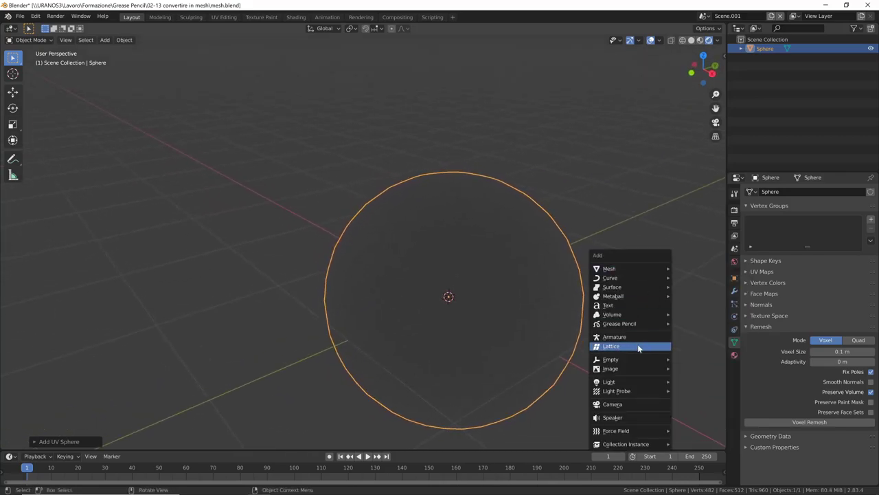
pyautogui.moveTo(609, 382)
pyautogui.click(697, 382)
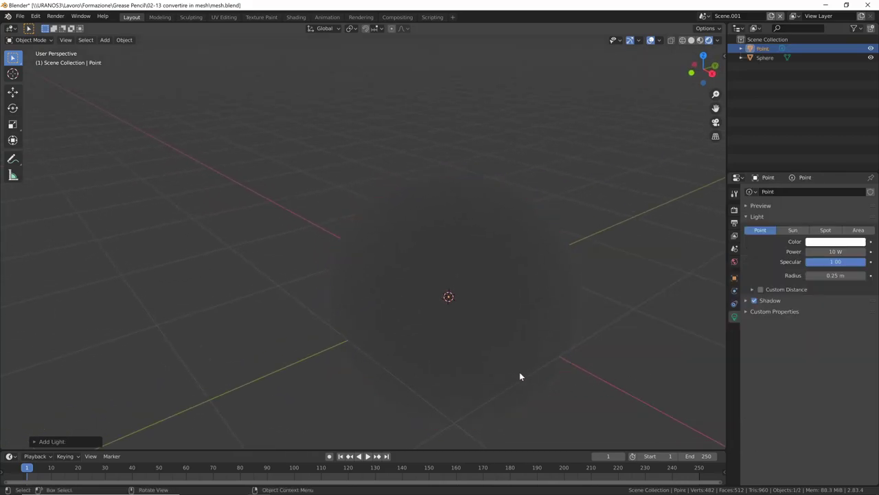
pyautogui.press('g')
pyautogui.click(665, 227)
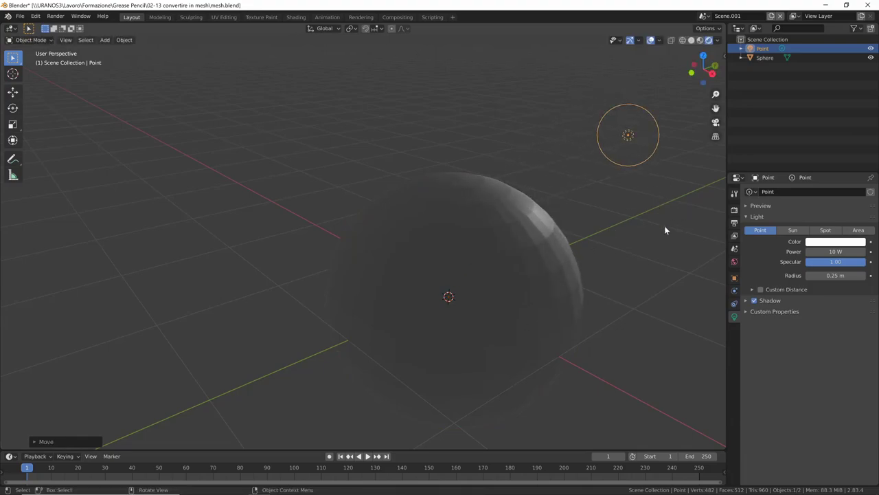
pyautogui.moveTo(664, 227)
pyautogui.mouseDown(button='middle')
pyautogui.moveTo(641, 240)
pyautogui.moveTo(619, 226)
pyautogui.moveTo(558, 288)
pyautogui.mouseUp(button='middle')
pyautogui.hotkey('shift', 'a')
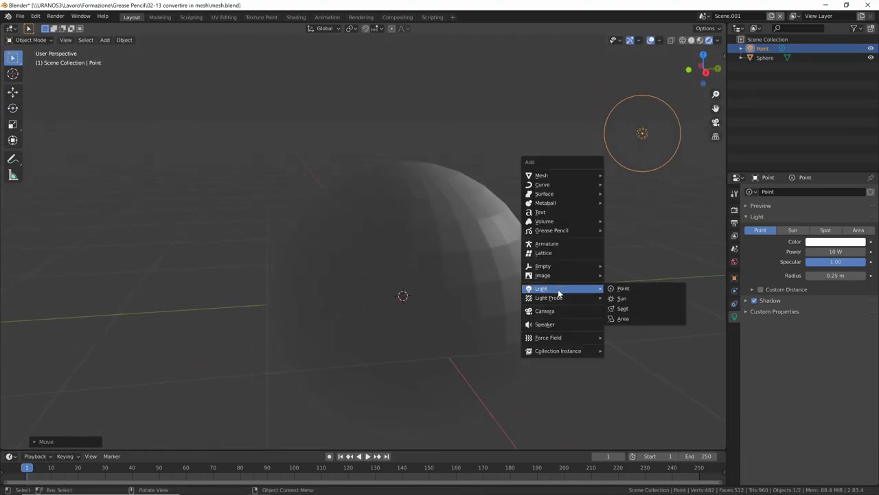
pyautogui.click(652, 300)
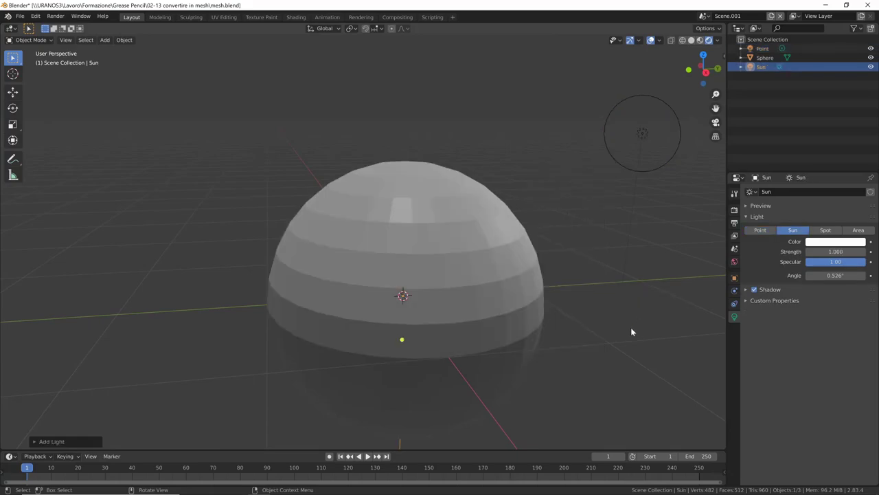
pyautogui.scroll(-5, 641, 287)
pyautogui.press('g')
pyautogui.click(253, 150)
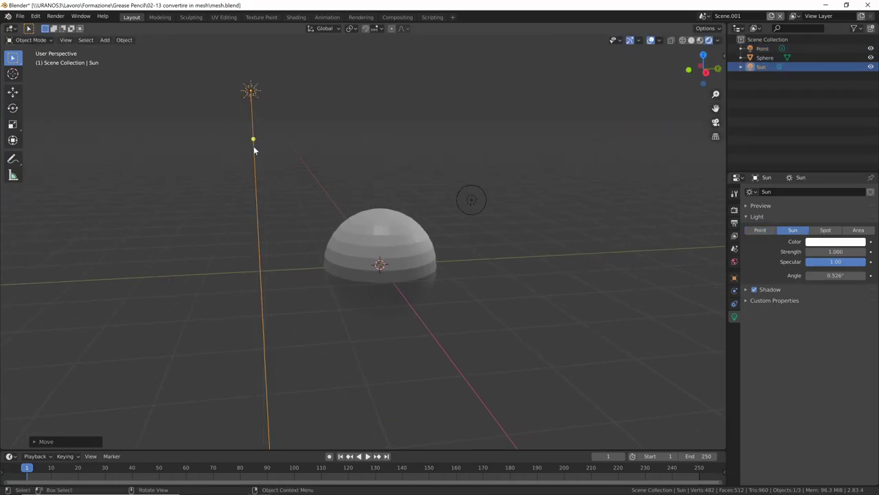
pyautogui.moveTo(253, 147); pyautogui.dragTo(291, 149)
# Step: Tint the point light pink-red and shade the sphere smooth
pyautogui.click(471, 200)
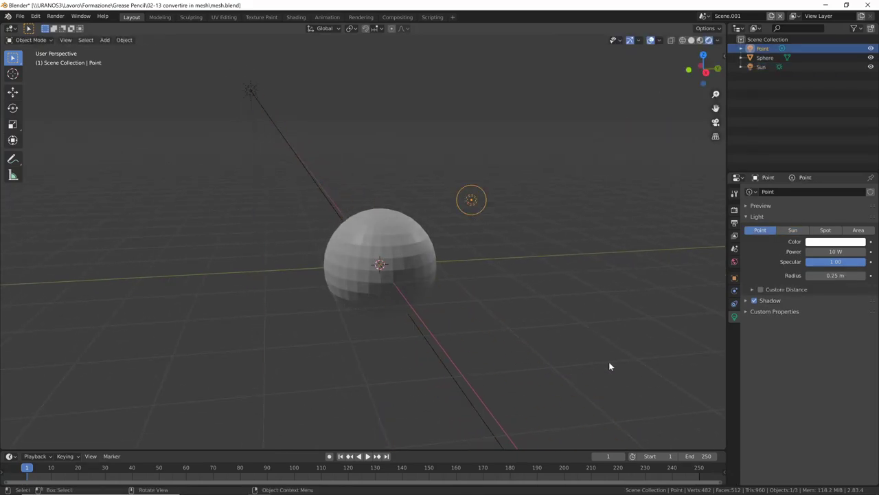
pyautogui.click(839, 243)
pyautogui.moveTo(838, 165); pyautogui.dragTo(822, 176)
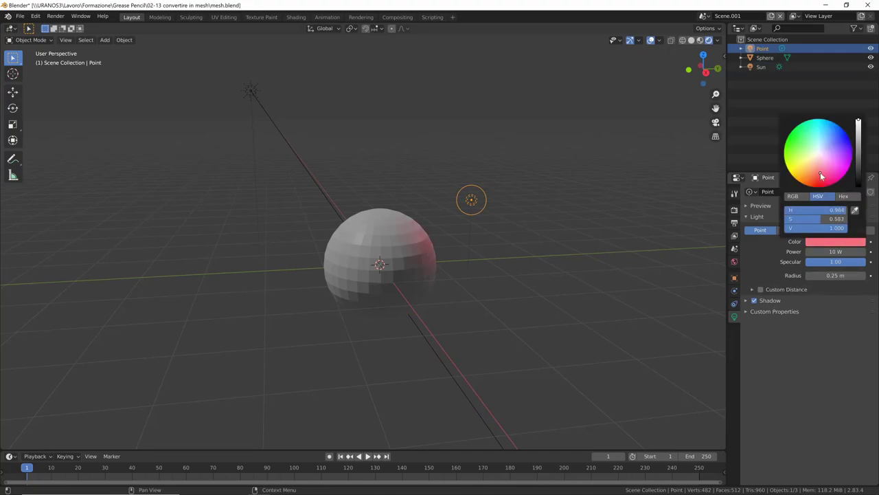
pyautogui.moveTo(563, 358); pyautogui.dragTo(428, 318, button='middle')
pyautogui.click(388, 297)
pyautogui.rightClick(378, 292)
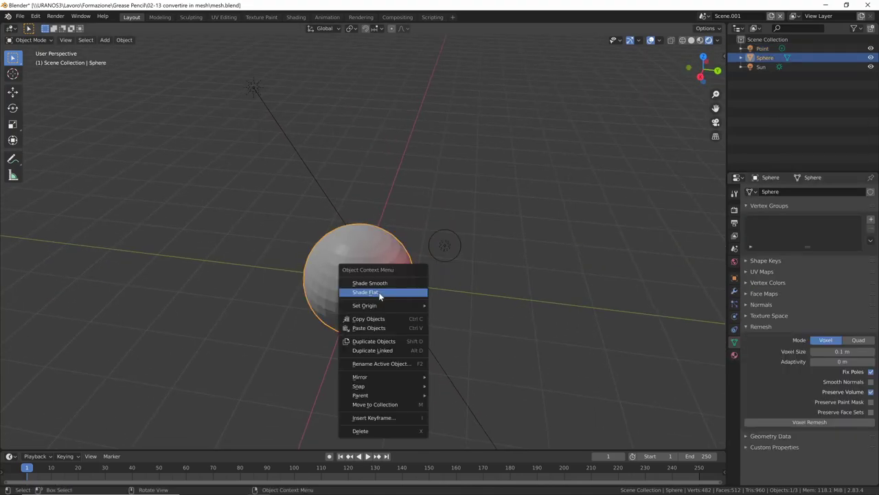
pyautogui.click(385, 286)
pyautogui.scroll(5, 577, 268)
pyautogui.scroll(-4, 628, 232)
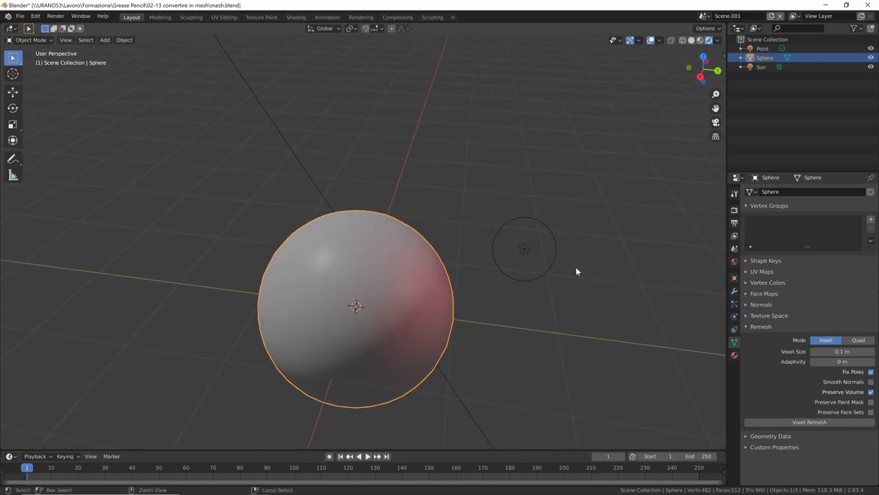
pyautogui.hotkey('ctrl', 'Tab')
# Step: With an enlarged Grab brush, pull the sphere's lower side down into a drooping teardrop
pyautogui.press('g')
pyautogui.press('f')
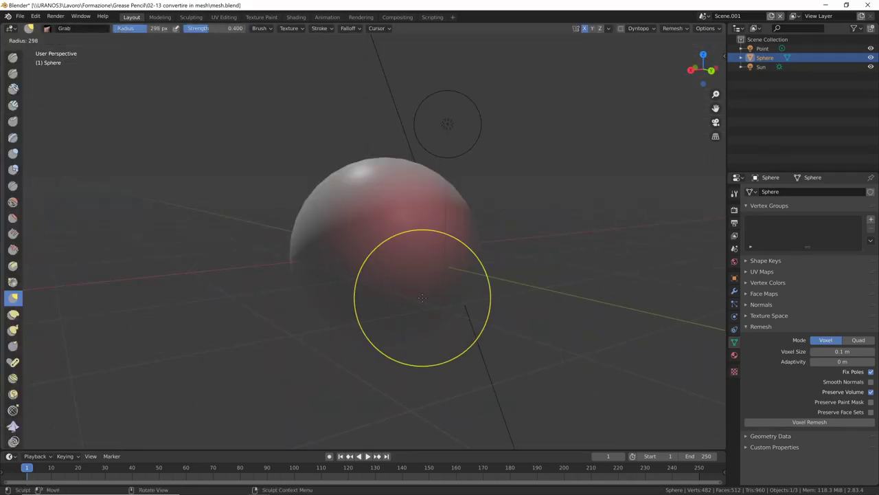
pyautogui.click(450, 309)
pyautogui.moveTo(412, 275); pyautogui.dragTo(261, 443)
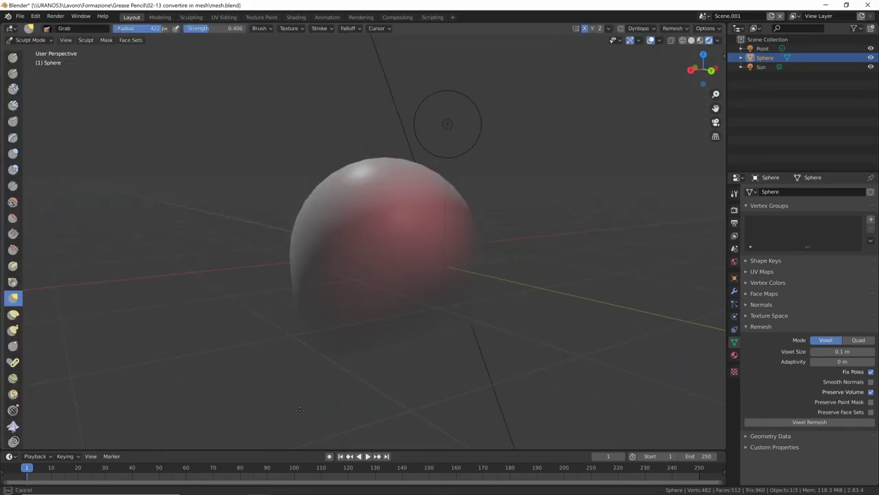
pyautogui.moveTo(412, 299); pyautogui.dragTo(440, 336)
pyautogui.moveTo(479, 424)
pyautogui.mouseDown(button='middle')
pyautogui.moveTo(405, 335)
pyautogui.moveTo(303, 310)
pyautogui.mouseUp(button='middle')
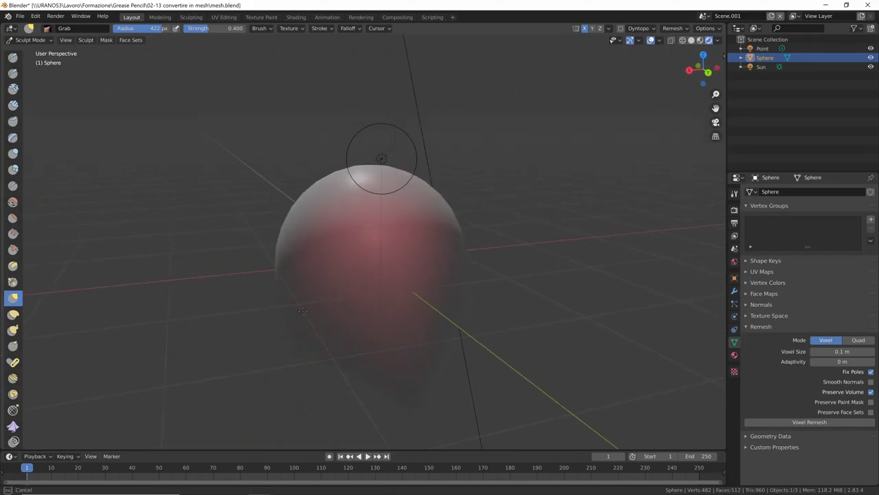
pyautogui.moveTo(347, 293)
pyautogui.mouseDown(button='middle')
pyautogui.moveTo(303, 248)
pyautogui.moveTo(456, 261)
pyautogui.moveTo(490, 281)
pyautogui.moveTo(341, 264)
pyautogui.moveTo(372, 303)
pyautogui.moveTo(252, 314)
pyautogui.mouseUp(button='middle')
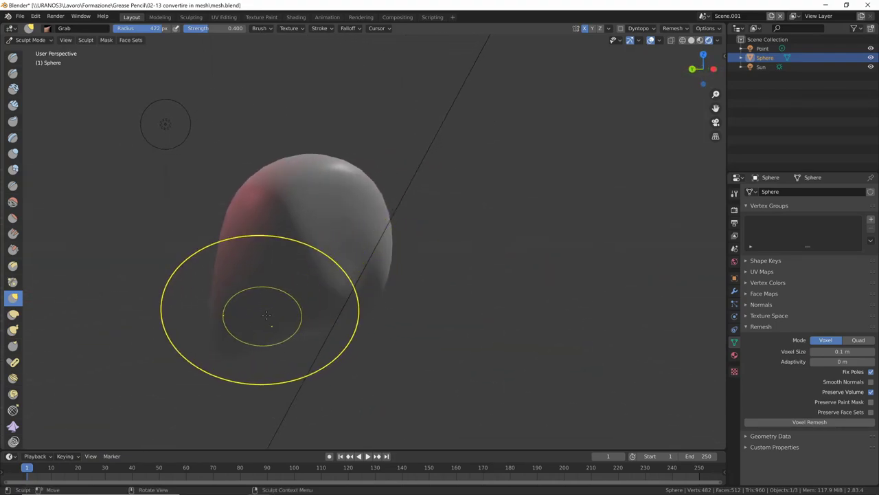
pyautogui.hotkey('ctrl', 'Tab')
# Step: Return to object mode, save, and add a blank grease pencil object
pyautogui.click(330, 291)
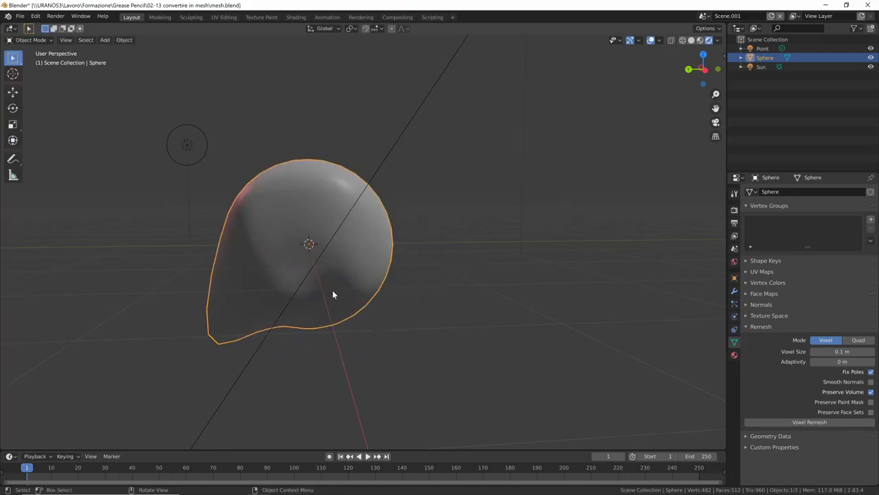
pyautogui.moveTo(332, 290); pyautogui.dragTo(608, 290, button='middle')
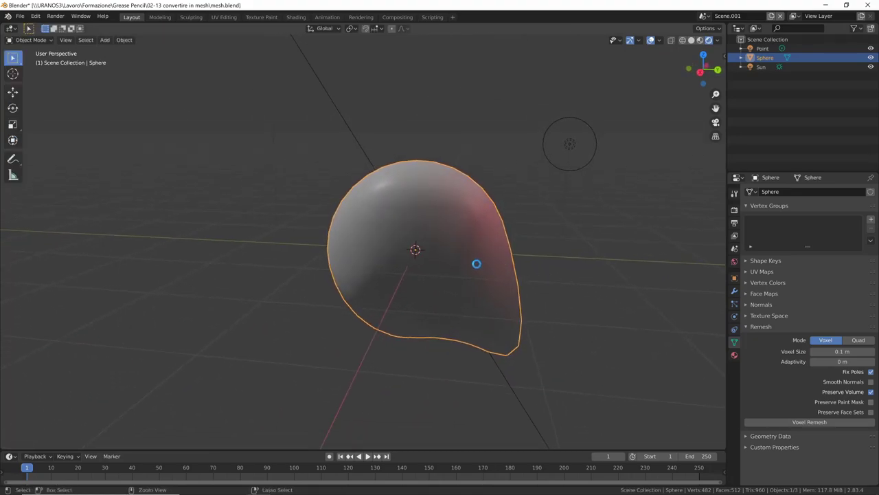
pyautogui.hotkey('ctrl', 's')
pyautogui.hotkey('shift', 'a')
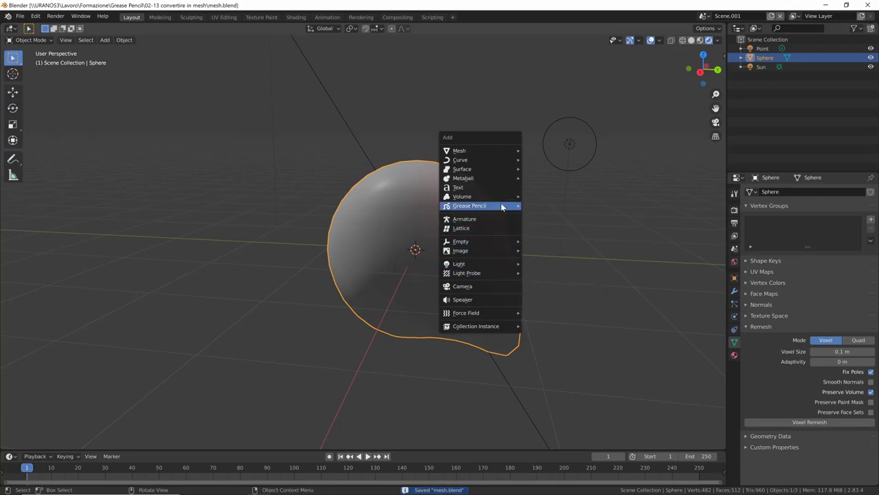
pyautogui.moveTo(470, 206)
pyautogui.click(549, 208)
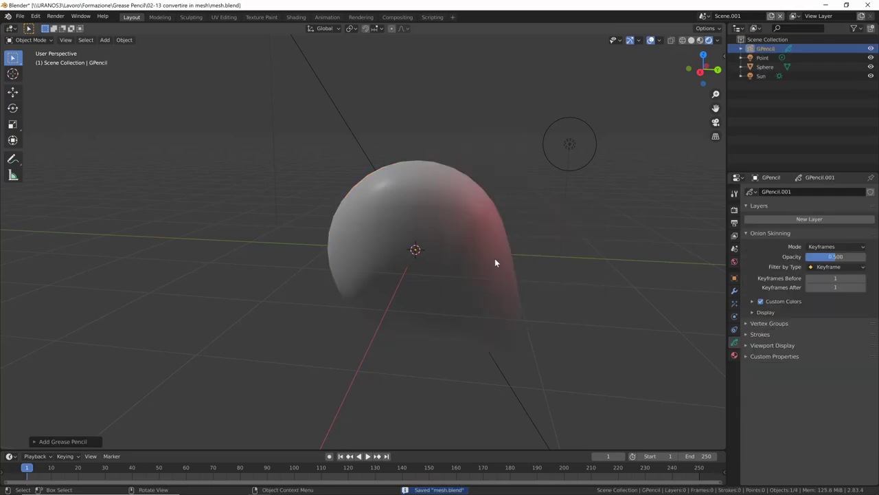
# Step: In grease pencil Draw mode, place strokes on surfaces with a 0.050 offset
pyautogui.hotkey('ctrl', 'Tab')
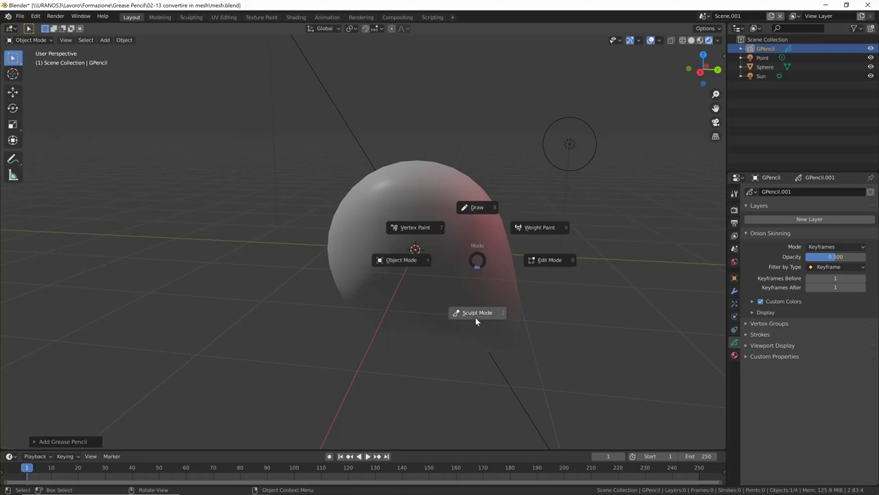
pyautogui.click(485, 208)
pyautogui.click(318, 42)
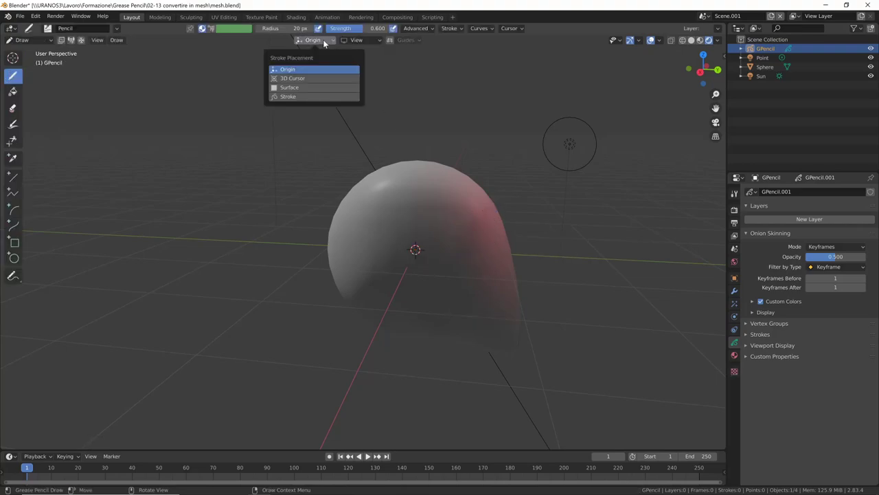
pyautogui.click(301, 88)
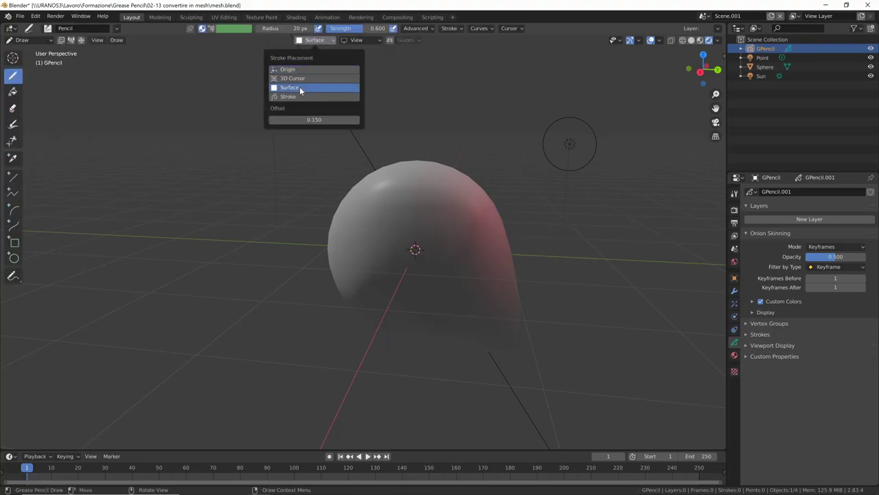
pyautogui.click(318, 119)
pyautogui.write('5')
pyautogui.press('Return')
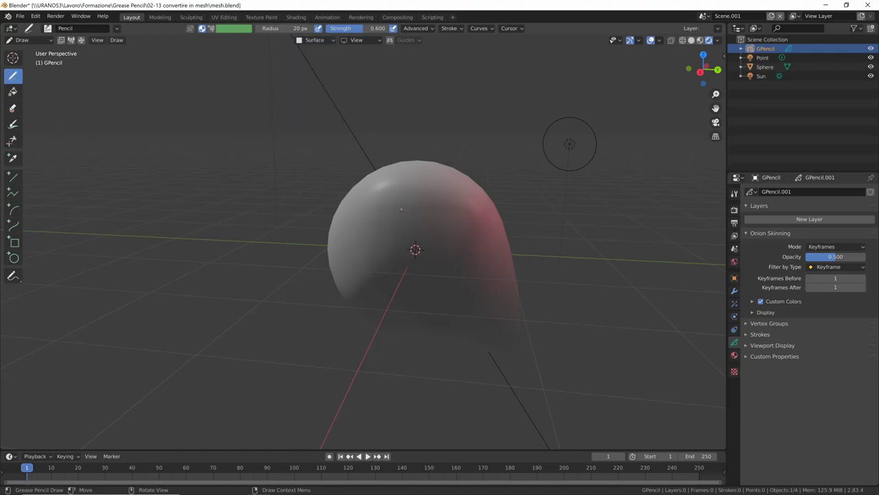
# Step: Undo the old stroke and draw a curved stroke across the sphere with the Pen brush
pyautogui.moveTo(570, 143)
pyautogui.mouseDown(button='middle')
pyautogui.moveTo(496, 137)
pyautogui.moveTo(558, 187)
pyautogui.mouseUp(button='middle')
pyautogui.hotkey('ctrl', 'z')
pyautogui.click(53, 31)
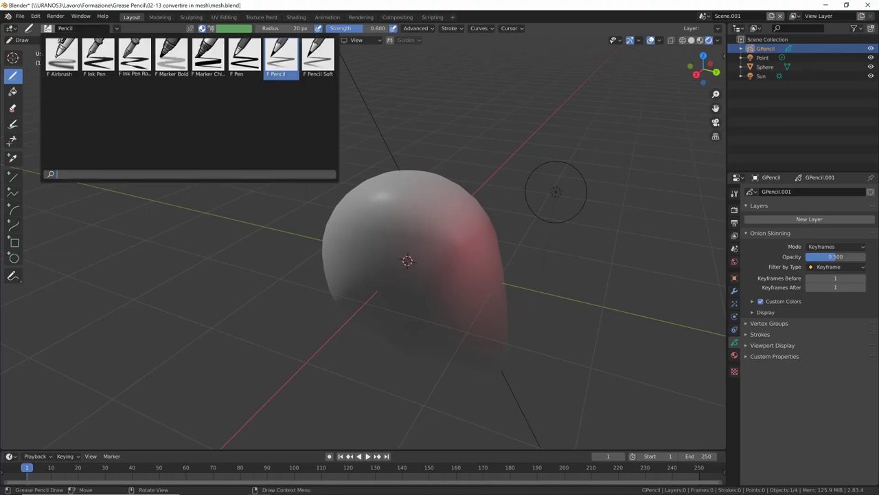
pyautogui.click(109, 69)
pyautogui.moveTo(368, 233); pyautogui.dragTo(478, 322)
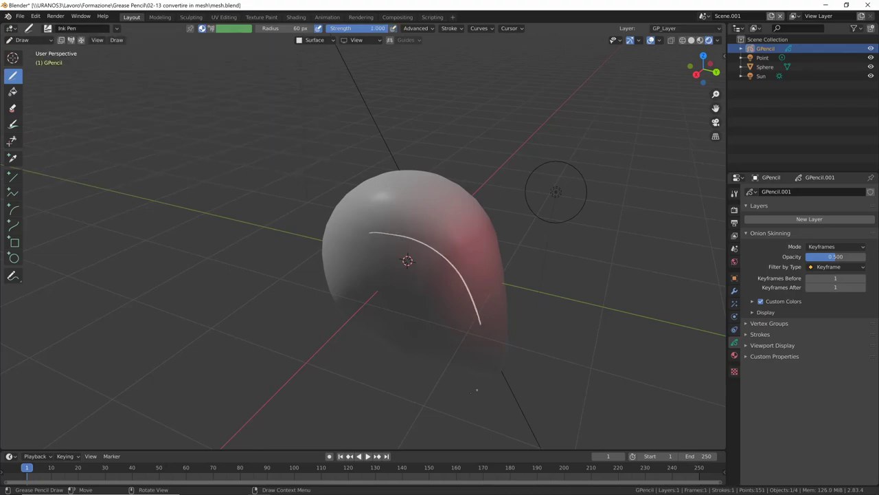
pyautogui.hotkey('ctrl', 'z')
pyautogui.click(52, 31)
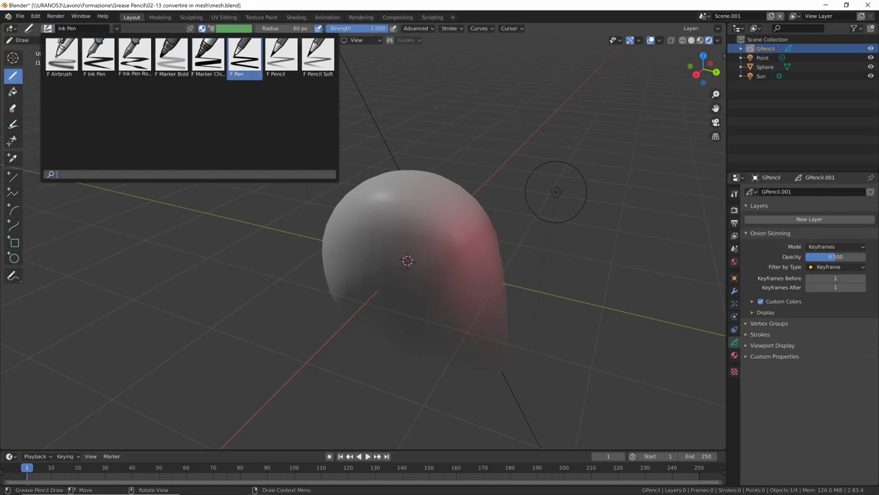
pyautogui.click(244, 58)
pyautogui.moveTo(358, 233); pyautogui.dragTo(468, 340)
pyautogui.moveTo(556, 192)
pyautogui.mouseDown(button='middle')
pyautogui.moveTo(177, 194)
pyautogui.moveTo(435, 168)
pyautogui.mouseUp(button='middle')
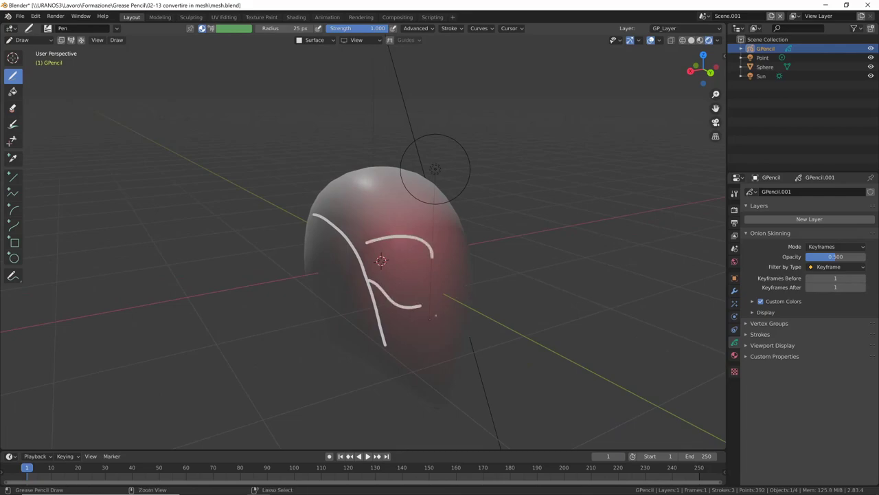
pyautogui.moveTo(435, 168)
pyautogui.mouseDown(button='middle')
pyautogui.moveTo(567, 144)
pyautogui.moveTo(399, 140)
pyautogui.mouseUp(button='middle')
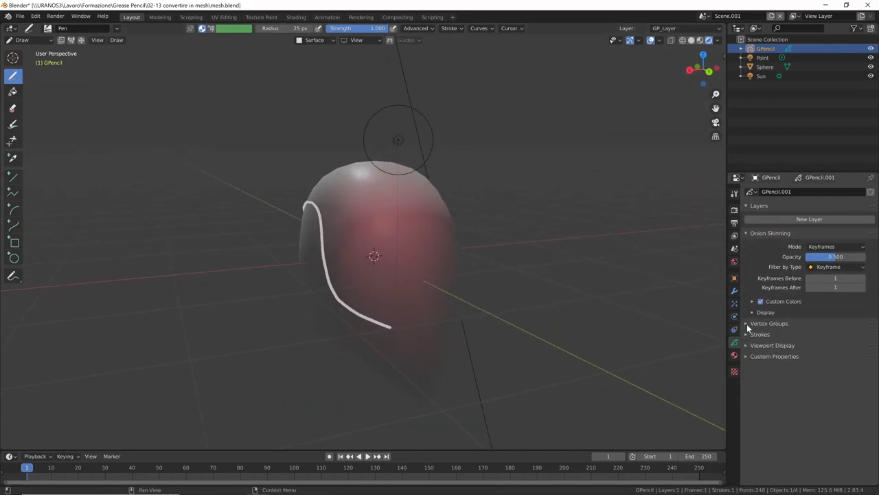
# Step: Add a Mirror modifier and draw symmetric visor and faceplate rib strokes
pyautogui.click(735, 291)
pyautogui.click(788, 193)
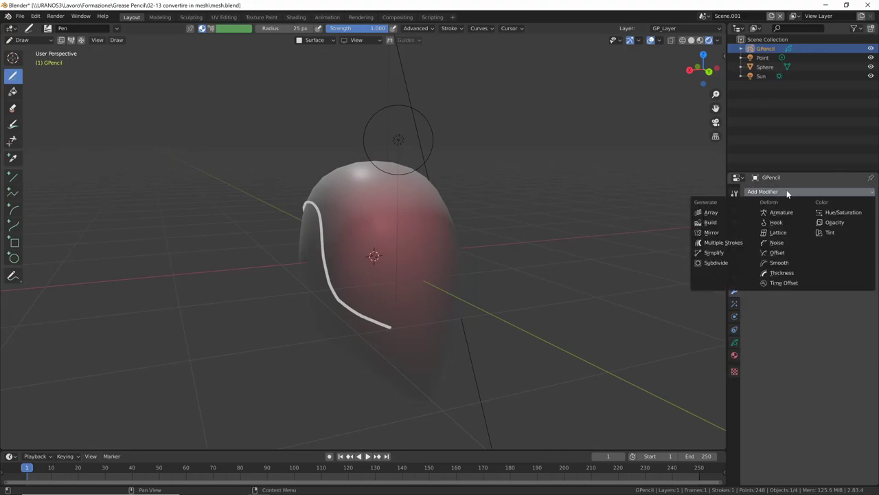
pyautogui.click(726, 237)
pyautogui.moveTo(401, 128)
pyautogui.mouseDown(button='middle')
pyautogui.moveTo(197, 138)
pyautogui.moveTo(465, 160)
pyautogui.moveTo(568, 137)
pyautogui.moveTo(513, 127)
pyautogui.moveTo(504, 133)
pyautogui.moveTo(516, 123)
pyautogui.moveTo(535, 128)
pyautogui.moveTo(373, 98)
pyautogui.moveTo(318, 118)
pyautogui.moveTo(311, 65)
pyautogui.mouseUp(button='middle')
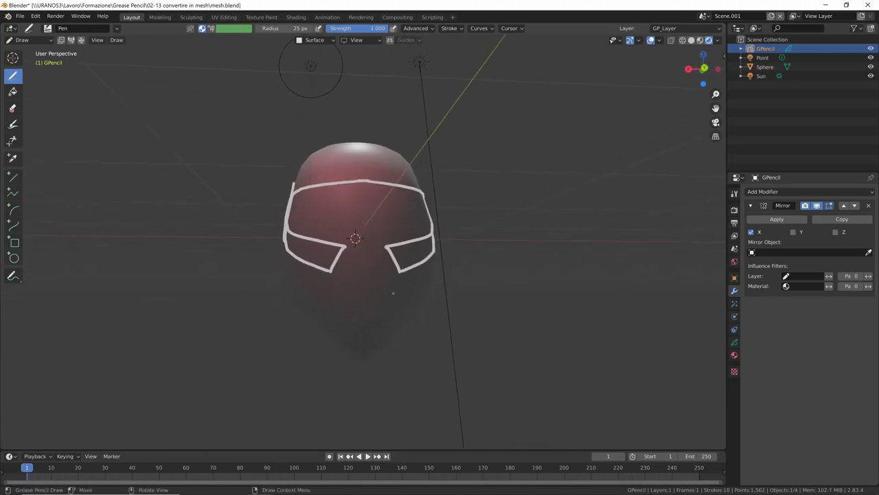
pyautogui.moveTo(412, 206); pyautogui.dragTo(454, 206, button='middle')
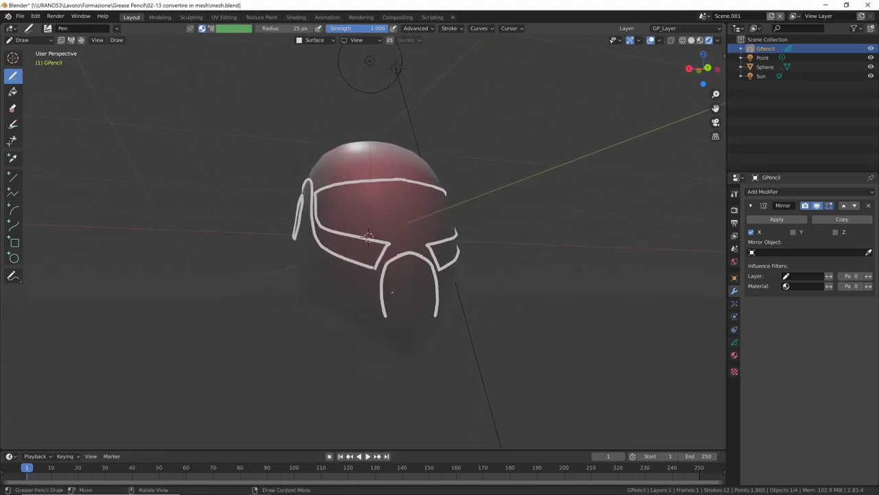
pyautogui.moveTo(392, 269)
pyautogui.mouseDown()
pyautogui.moveTo(395, 327)
pyautogui.moveTo(420, 336)
pyautogui.mouseUp()
pyautogui.moveTo(421, 336); pyautogui.dragTo(432, 284, button='middle')
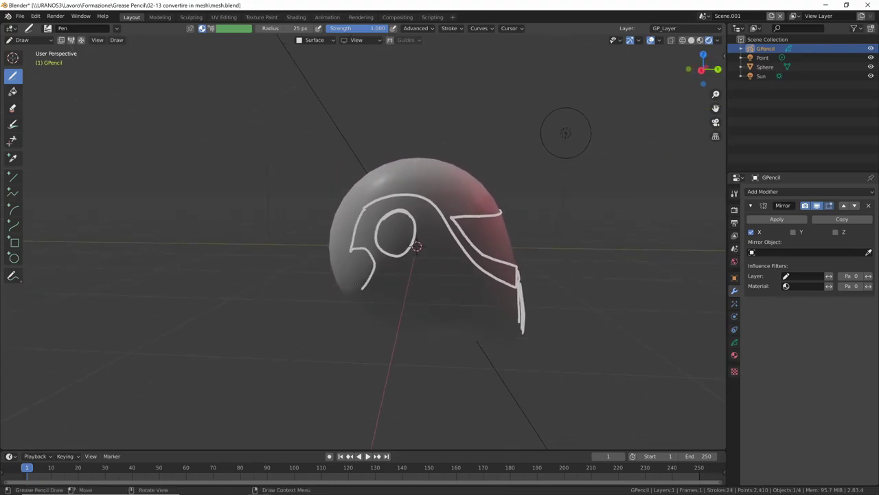
# Step: Switch to the Right Orthographic view of the helmet
pyautogui.moveTo(566, 133); pyautogui.dragTo(547, 142, button='middle')
pyautogui.press('KP_5')
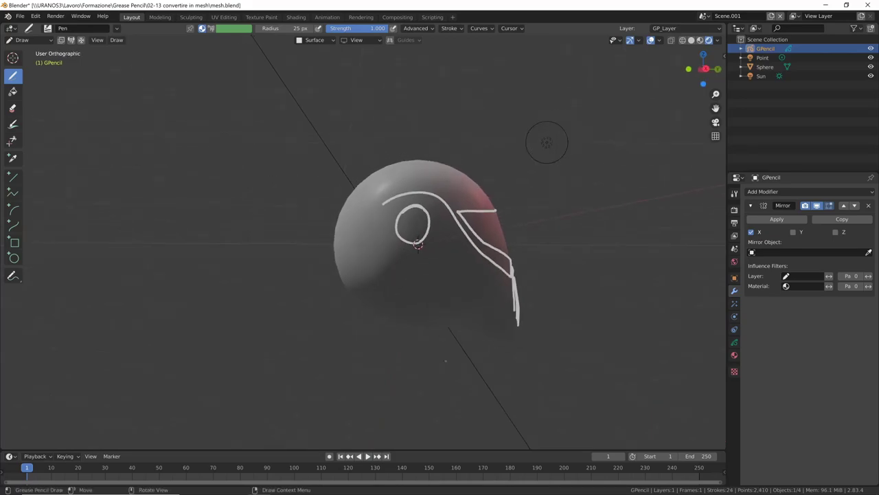
pyautogui.press('KP_1')
pyautogui.press('KP_3')
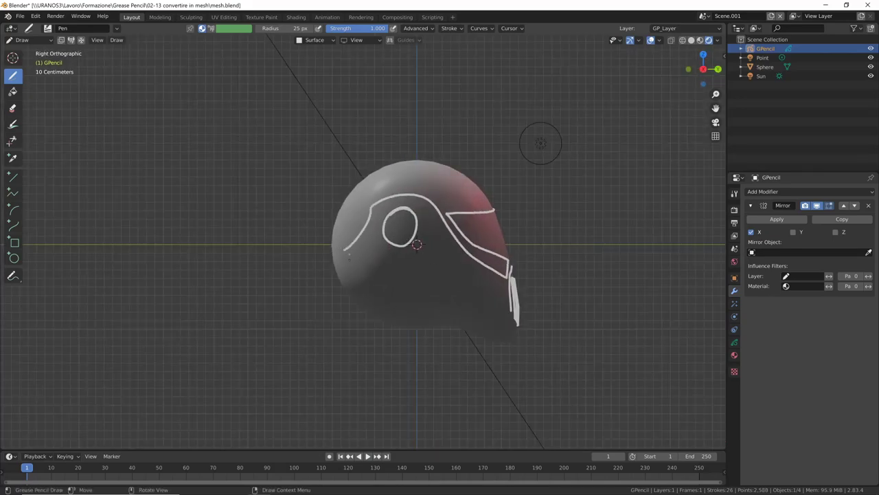
# Step: Draw a flattened arc along the helmet's lower side
pyautogui.click(13, 208)
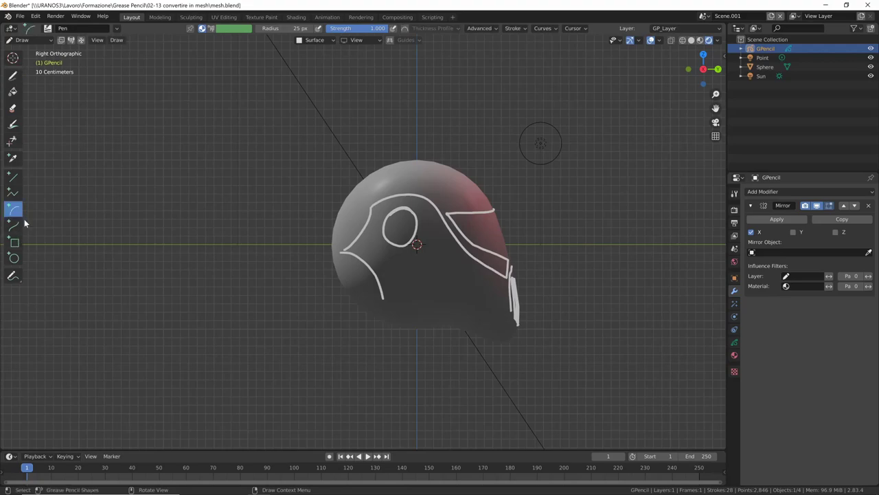
pyautogui.moveTo(384, 300); pyautogui.dragTo(514, 323)
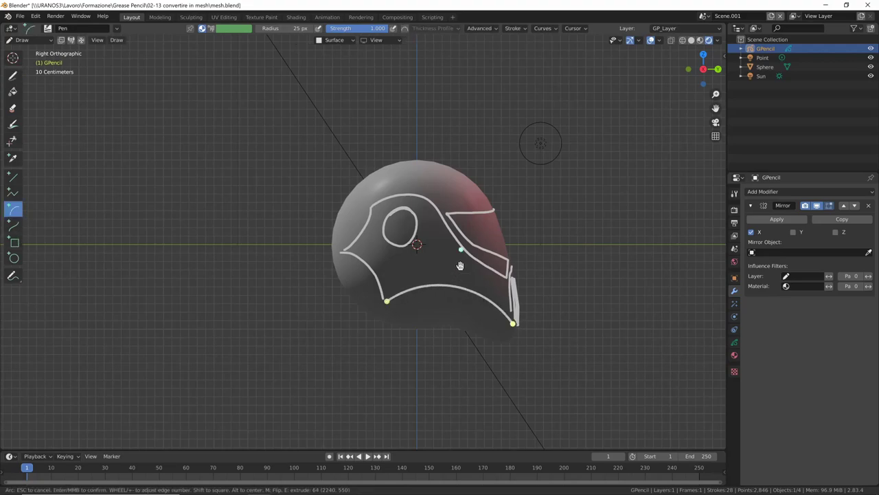
pyautogui.moveTo(455, 261); pyautogui.dragTo(453, 274)
pyautogui.press('Return')
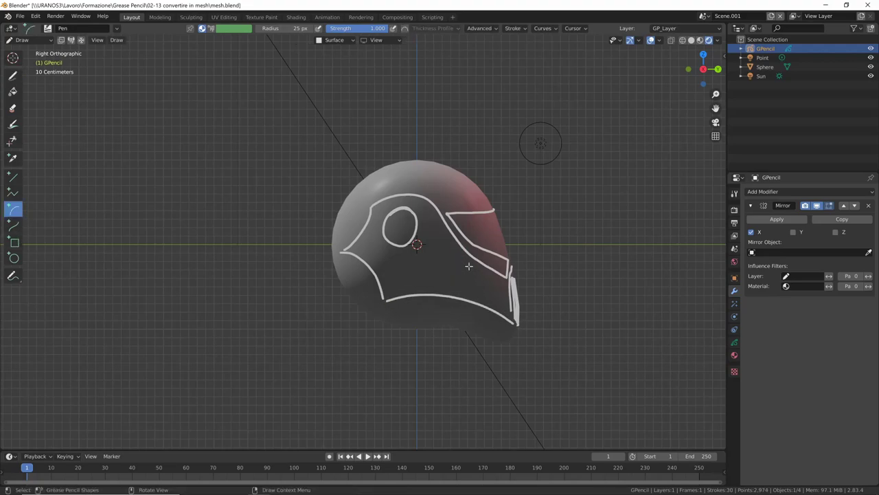
# Step: Draw a circle on the helmet's cheek and add a smaller duplicated ring inside it
pyautogui.click(15, 259)
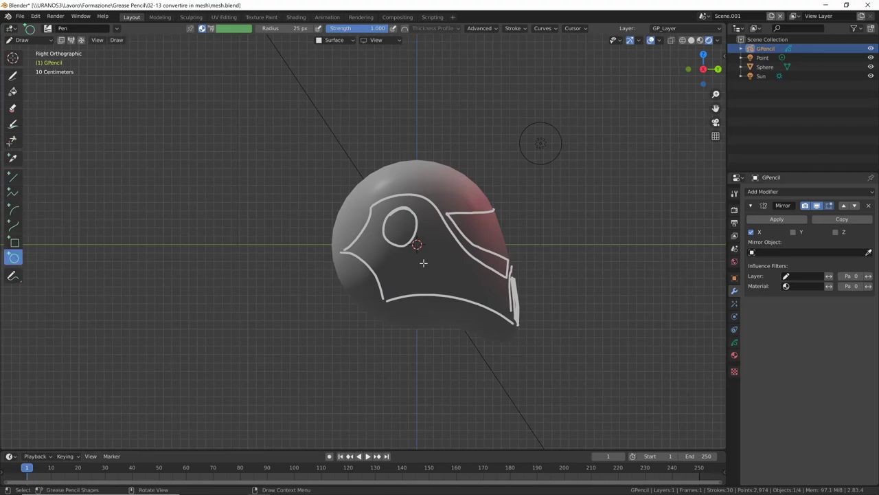
pyautogui.moveTo(422, 259); pyautogui.dragTo(454, 287)
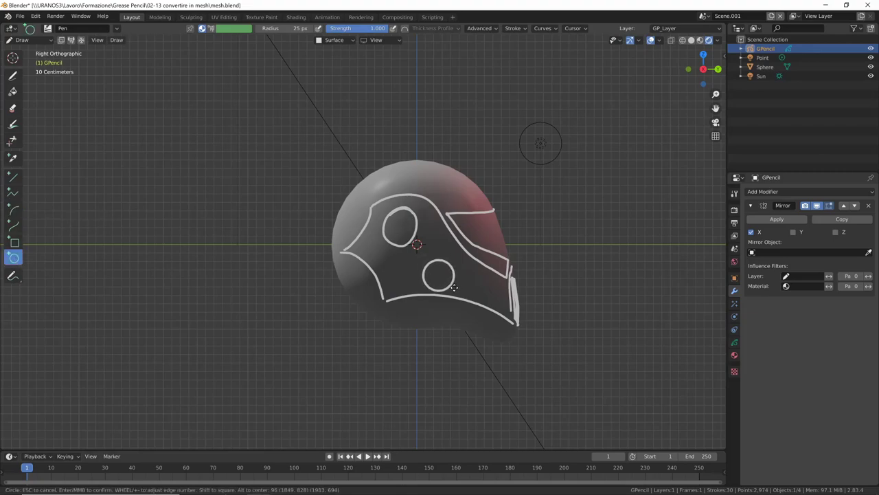
pyautogui.press('Return')
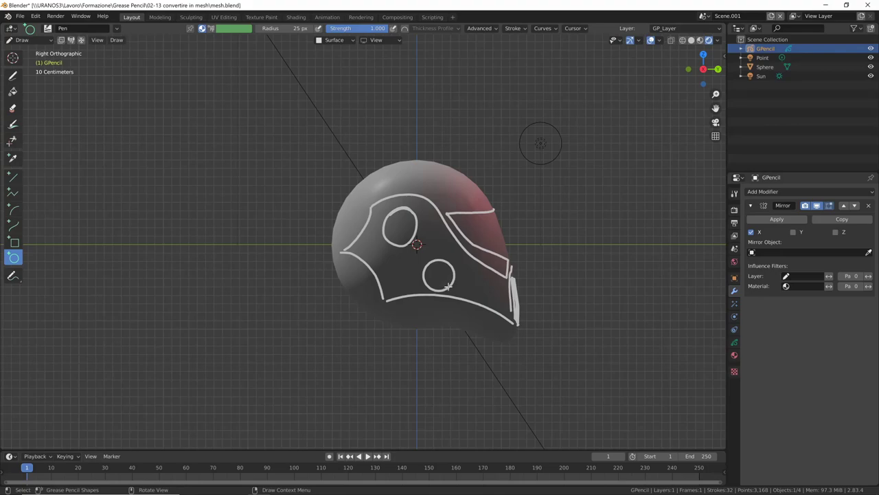
pyautogui.press('Tab')
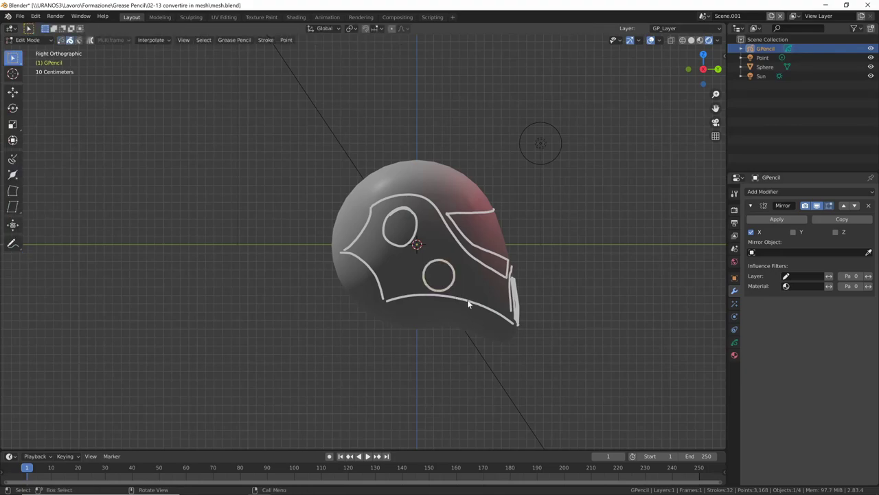
pyautogui.hotkey('shift', 'd')
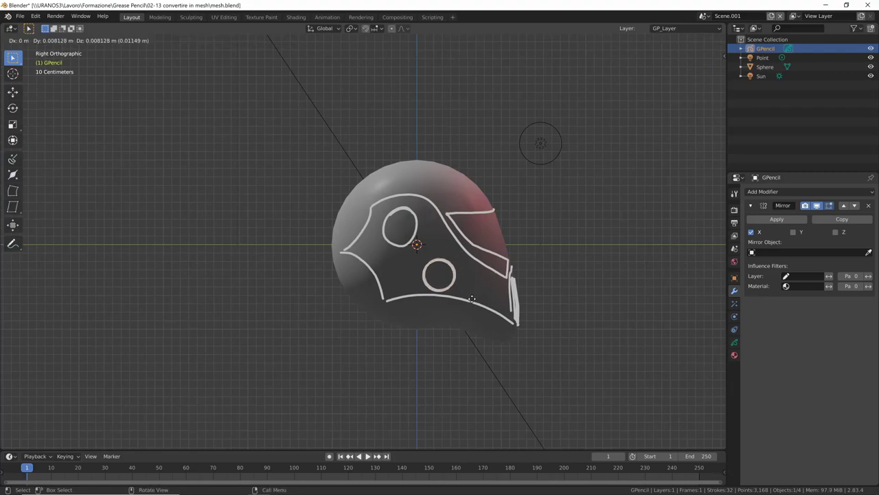
pyautogui.rightClick(478, 303)
pyautogui.press('s')
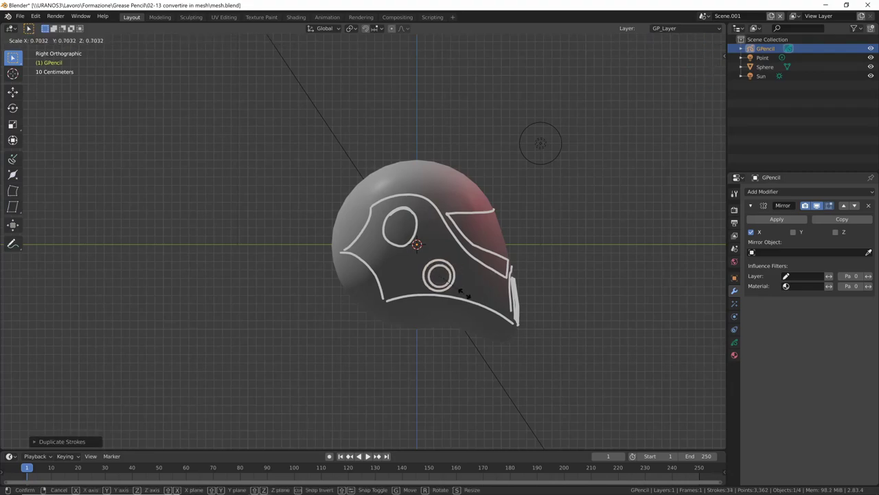
pyautogui.click(464, 294)
pyautogui.press('g')
pyautogui.click(463, 293)
# Step: Check the helmet from the right side and back views
pyautogui.moveTo(465, 296)
pyautogui.mouseDown(button='middle')
pyautogui.moveTo(387, 319)
pyautogui.moveTo(392, 303)
pyautogui.moveTo(472, 293)
pyautogui.moveTo(389, 307)
pyautogui.moveTo(426, 349)
pyautogui.moveTo(419, 365)
pyautogui.moveTo(343, 275)
pyautogui.mouseUp(button='middle')
pyautogui.press('KP_3')
pyautogui.press('ctrl+KP_1')
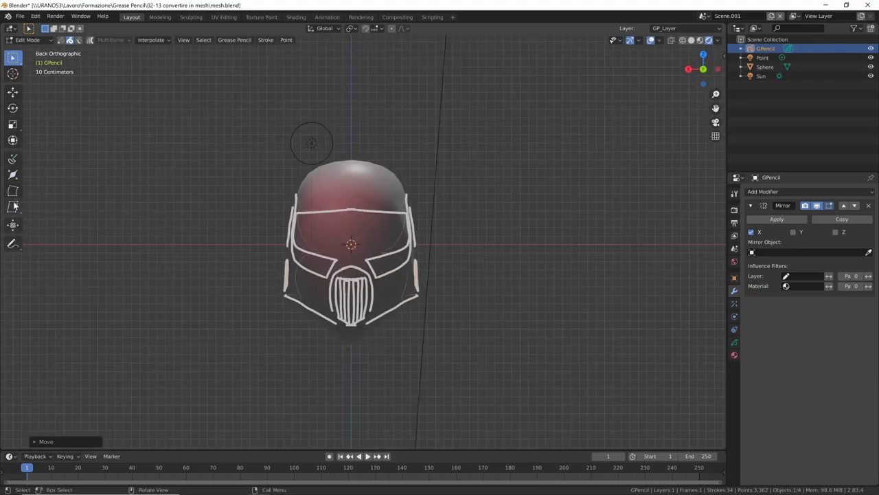
pyautogui.hotkey('ctrl', 'Tab')
# Step: Draw short freehand strokes across the helmet brow, above the visor and along the lower edge
pyautogui.click(329, 243)
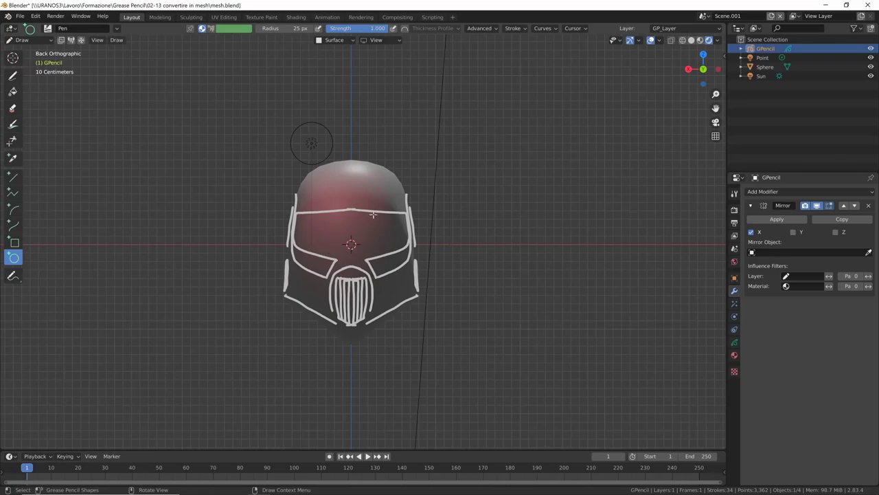
pyautogui.moveTo(308, 186); pyautogui.dragTo(395, 183)
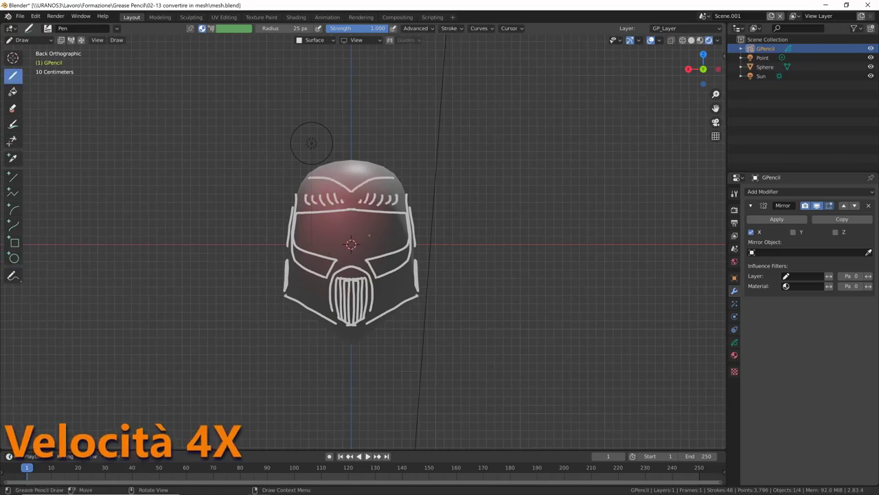
pyautogui.moveTo(310, 142)
pyautogui.mouseDown(button='middle')
pyautogui.moveTo(499, 130)
pyautogui.moveTo(416, 134)
pyautogui.mouseUp(button='middle')
pyautogui.press('ctrl+KP_1')
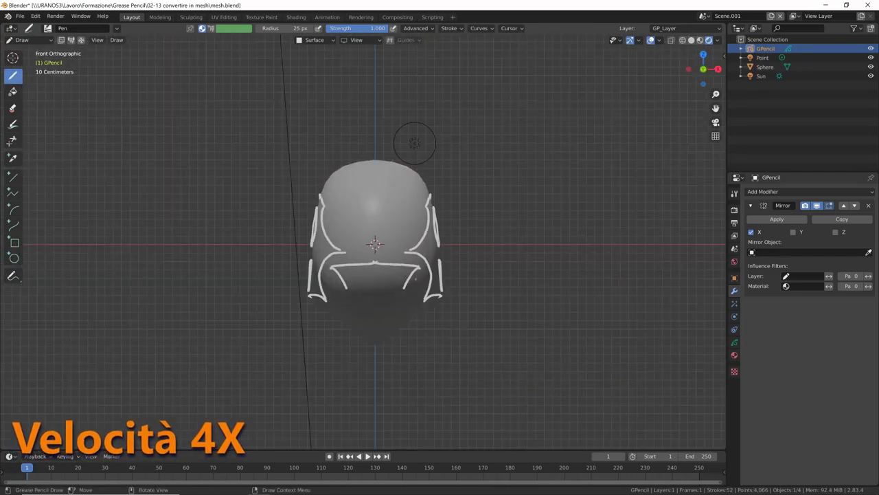
pyautogui.moveTo(327, 296); pyautogui.dragTo(423, 297)
# Step: Draw an arc on the helmet's right side and a thick arc along its top
pyautogui.moveTo(413, 206); pyautogui.dragTo(517, 154, button='middle')
pyautogui.press('KP_3')
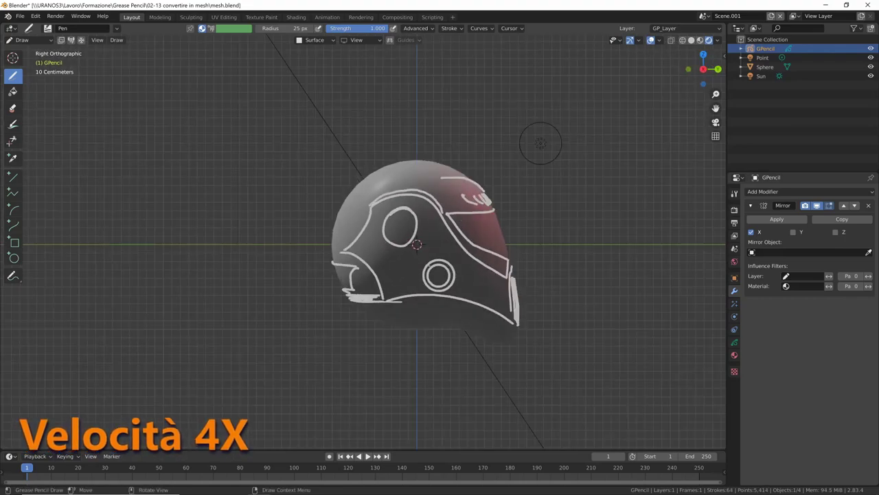
pyautogui.click(13, 208)
pyautogui.moveTo(371, 199); pyautogui.dragTo(447, 210)
pyautogui.press('Return')
pyautogui.moveTo(446, 205); pyautogui.dragTo(471, 245, button='middle')
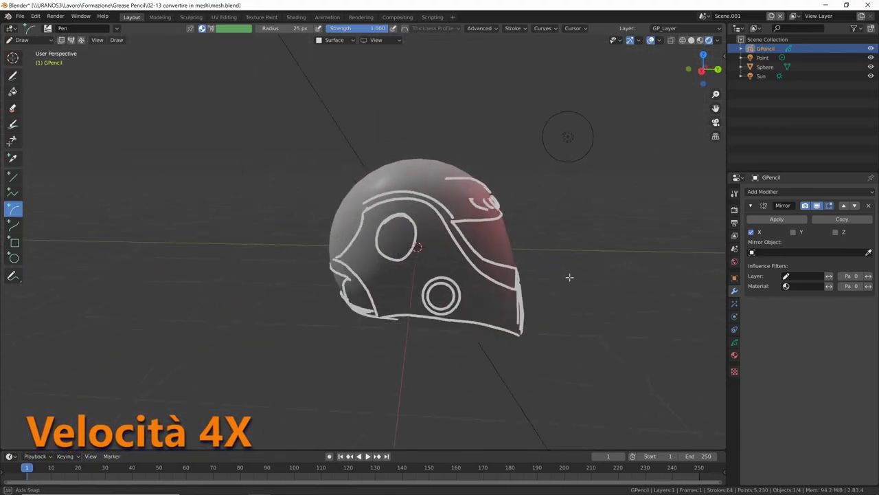
pyautogui.press('KP_3')
pyautogui.moveTo(369, 195); pyautogui.dragTo(453, 205)
pyautogui.press('Return')
# Step: Add more arcs on the helmet's side, lower-left edge and near the top
pyautogui.moveTo(426, 206); pyautogui.dragTo(467, 240, button='middle')
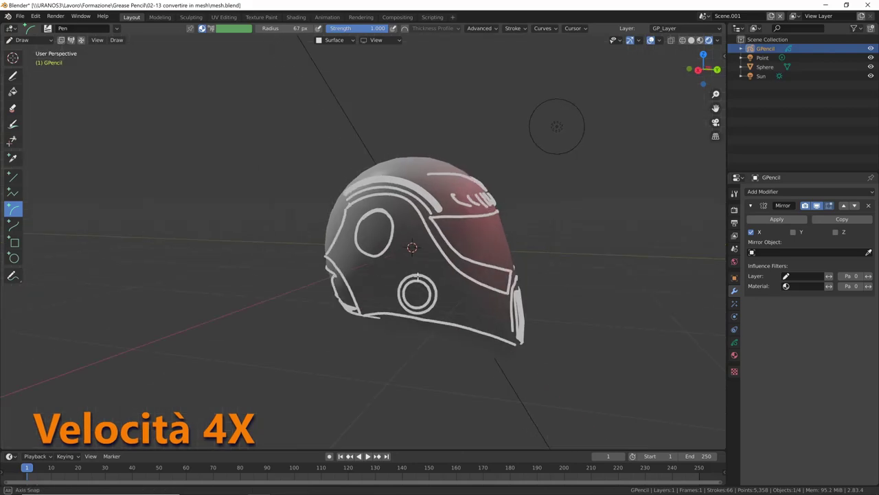
pyautogui.press('KP_3')
pyautogui.moveTo(342, 248); pyautogui.dragTo(371, 207)
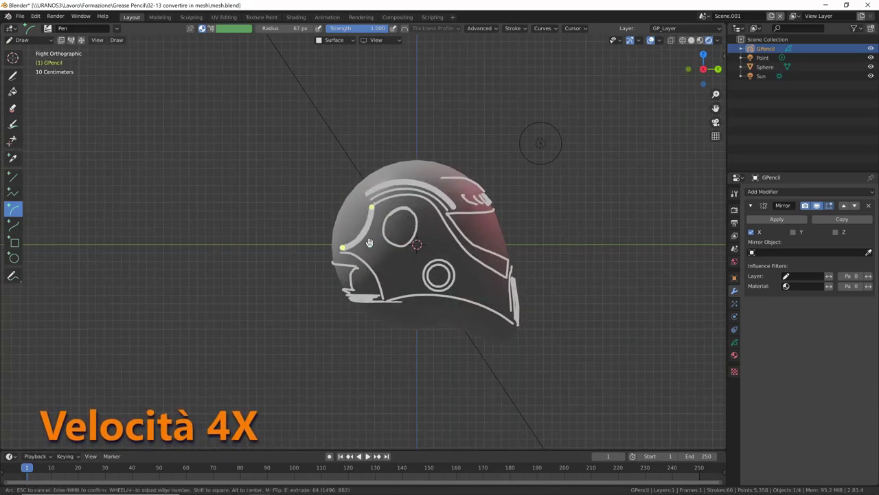
pyautogui.press('Return')
pyautogui.moveTo(342, 248)
pyautogui.mouseDown()
pyautogui.moveTo(385, 297)
pyautogui.moveTo(380, 254)
pyautogui.mouseUp()
pyautogui.press('Return')
pyautogui.moveTo(373, 204); pyautogui.dragTo(443, 218)
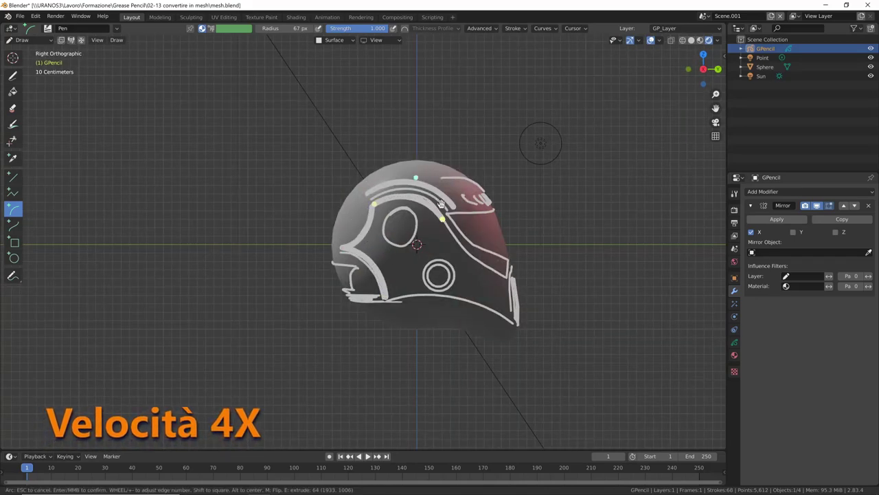
pyautogui.press('Return')
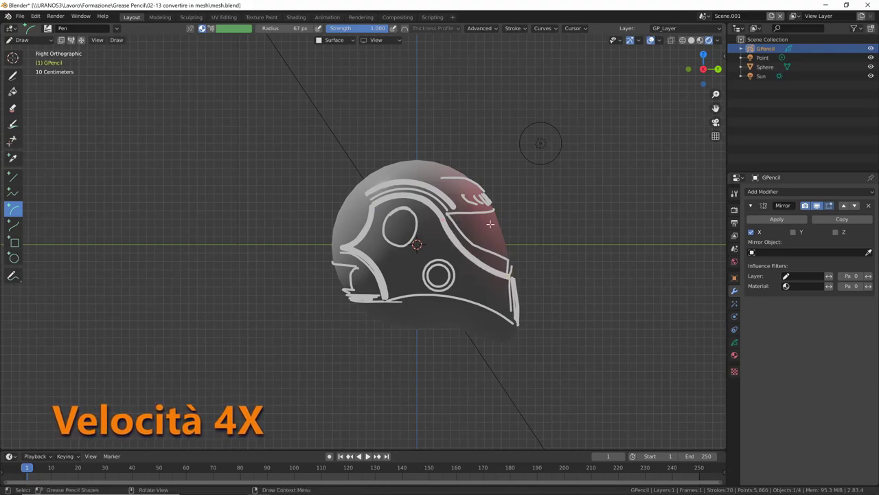
# Step: Switch to the Ink Pen brush and check the helmet from front, back and angled views
pyautogui.click(12, 75)
pyautogui.click(47, 29)
pyautogui.press('Return')
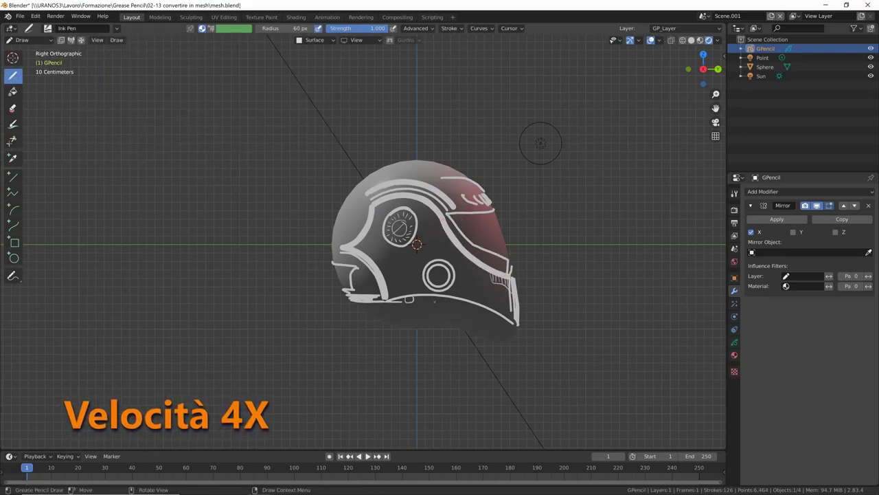
pyautogui.press('KP_1')
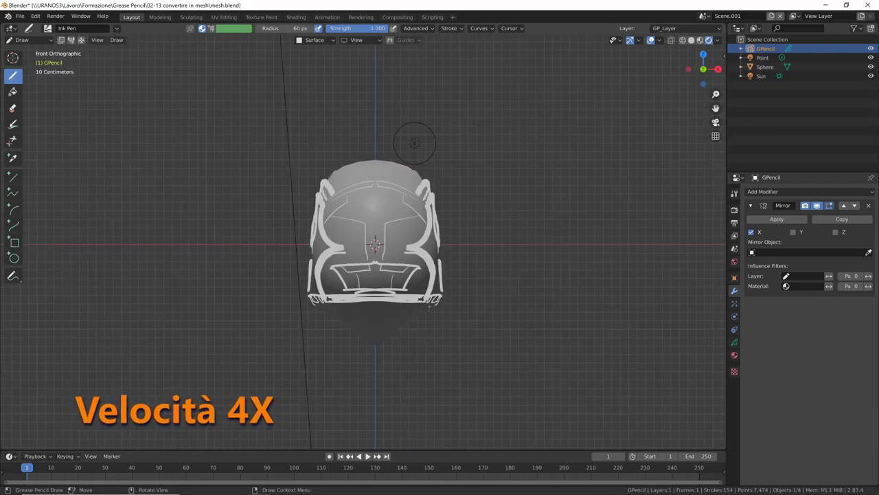
pyautogui.press('ctrl+KP_1')
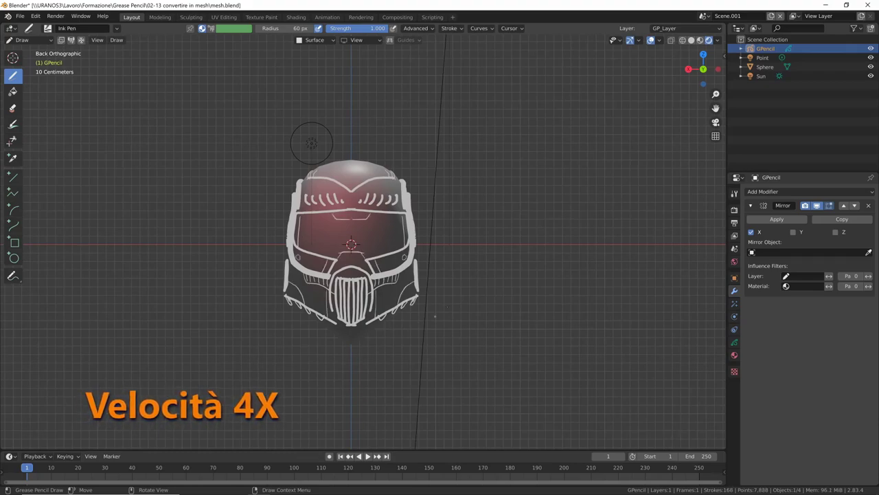
pyautogui.moveTo(312, 143)
pyautogui.mouseDown(button='middle')
pyautogui.moveTo(485, 179)
pyautogui.moveTo(503, 169)
pyautogui.moveTo(467, 188)
pyautogui.mouseUp(button='middle')
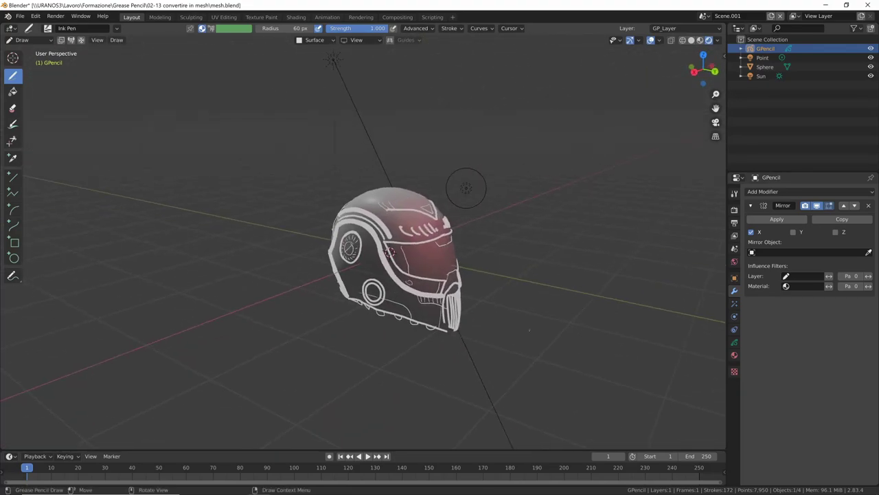
# Step: Return to Object Mode and convert the helmet strokes to a polygon curve
pyautogui.hotkey('ctrl', 'Tab')
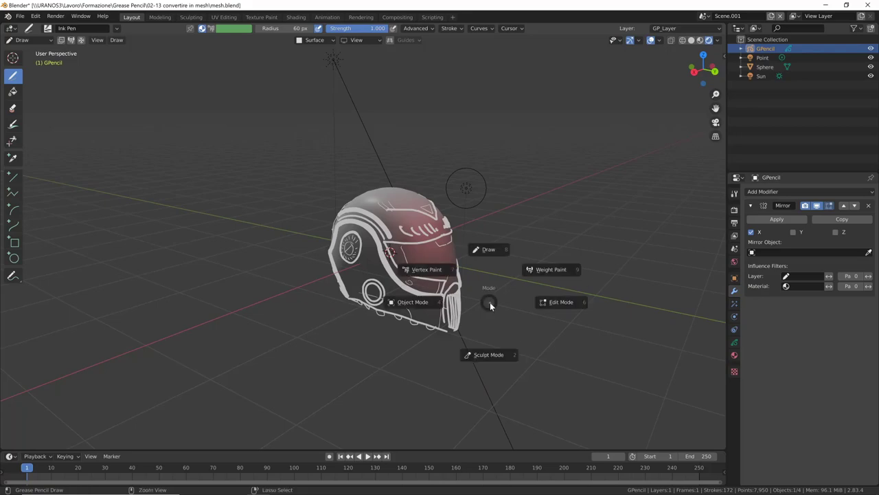
pyautogui.click(426, 301)
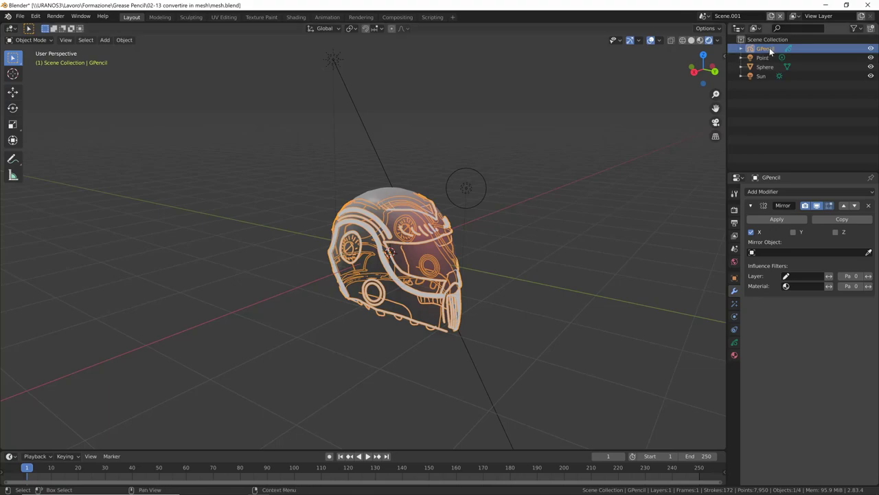
pyautogui.rightClick(397, 246)
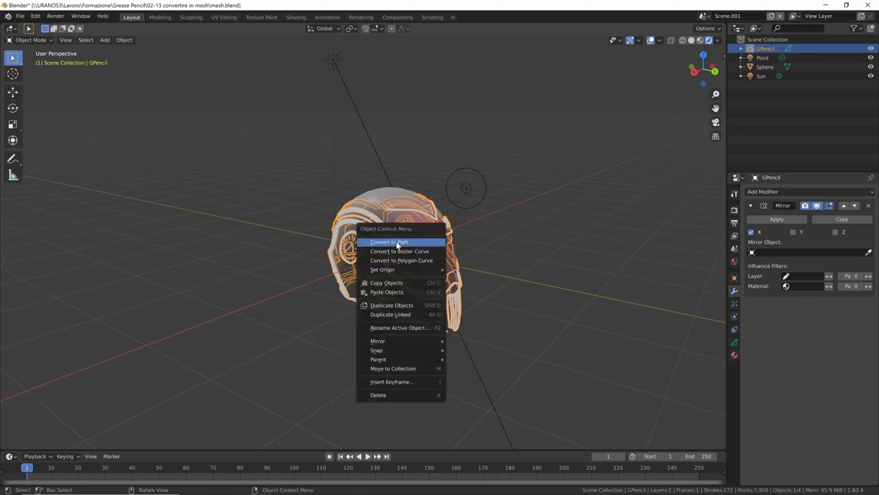
pyautogui.click(424, 259)
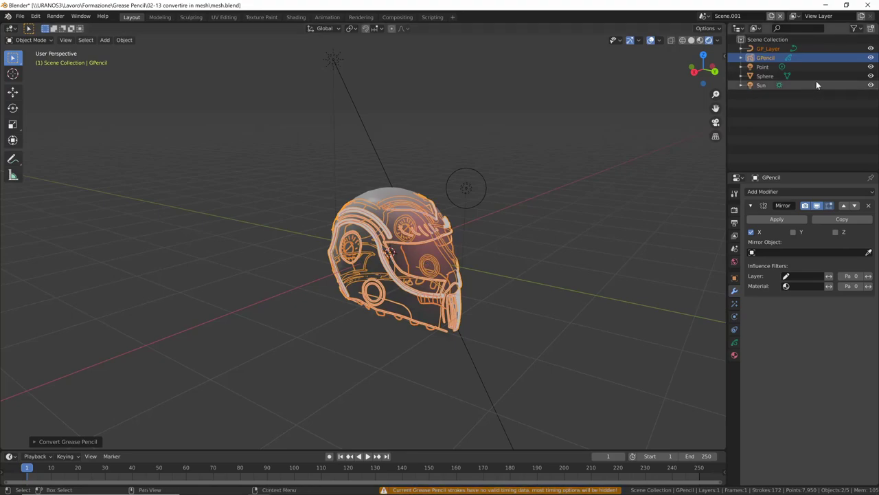
# Step: Hide the original GPencil, save mesh.blend and select the GP_Layer curve
pyautogui.click(871, 58)
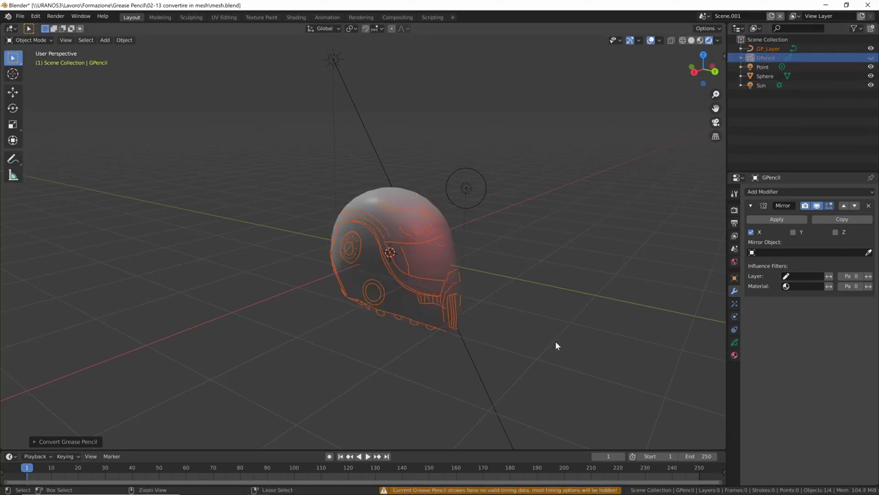
pyautogui.hotkey('ctrl', 's')
pyautogui.moveTo(567, 328)
pyautogui.mouseDown(button='middle')
pyautogui.moveTo(523, 332)
pyautogui.moveTo(520, 318)
pyautogui.mouseUp(button='middle')
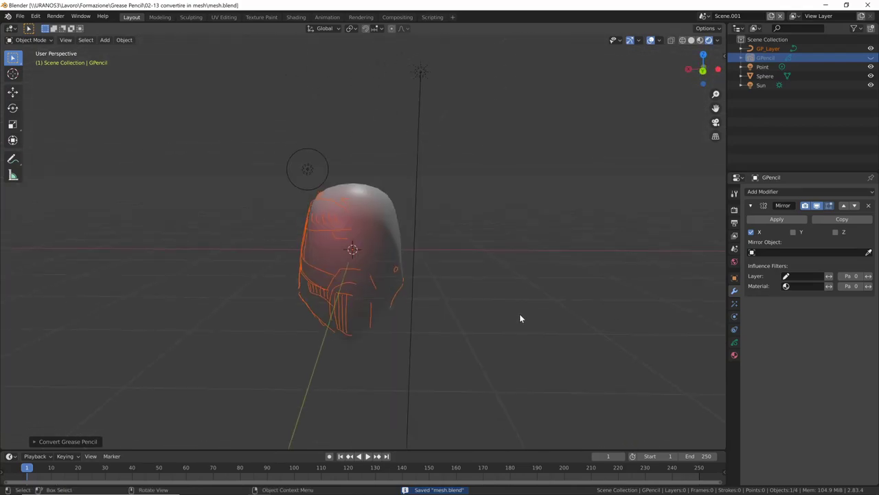
pyautogui.click(768, 48)
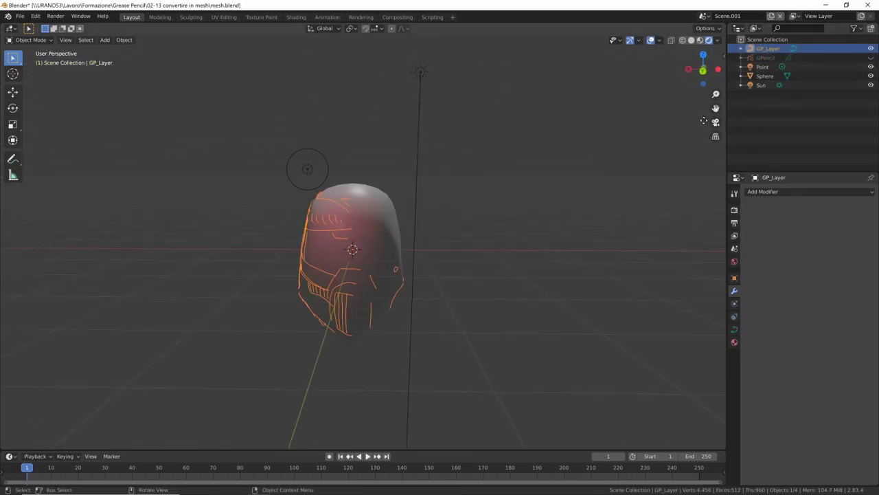
# Step: Add a Mirror modifier to the GP_Layer curve
pyautogui.click(796, 192)
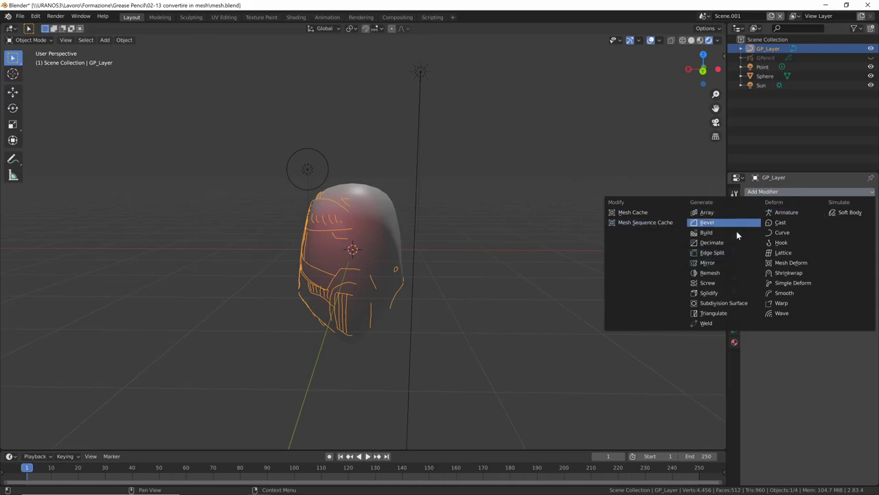
pyautogui.click(709, 263)
pyautogui.moveTo(570, 372); pyautogui.dragTo(540, 369, button='middle')
# Step: Set the curve's Bevel Depth to 0.006 m and select the Point light
pyautogui.click(735, 329)
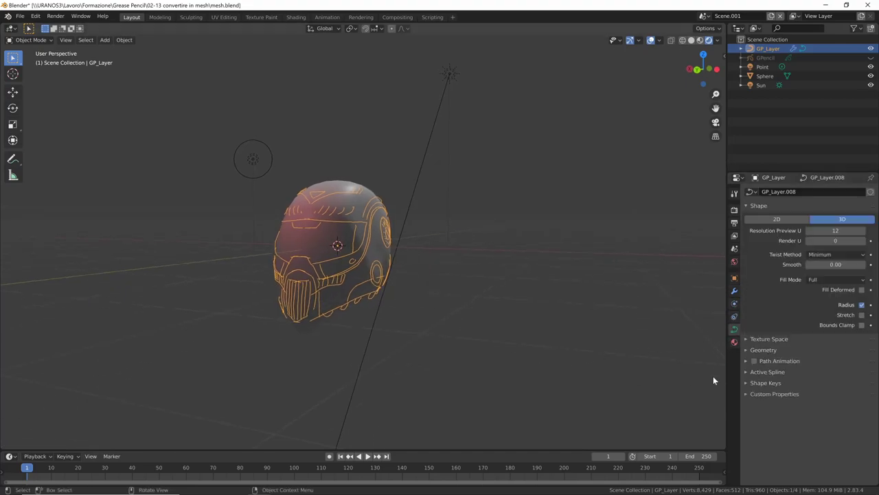
pyautogui.click(747, 350)
pyautogui.scroll(-2, 845, 391)
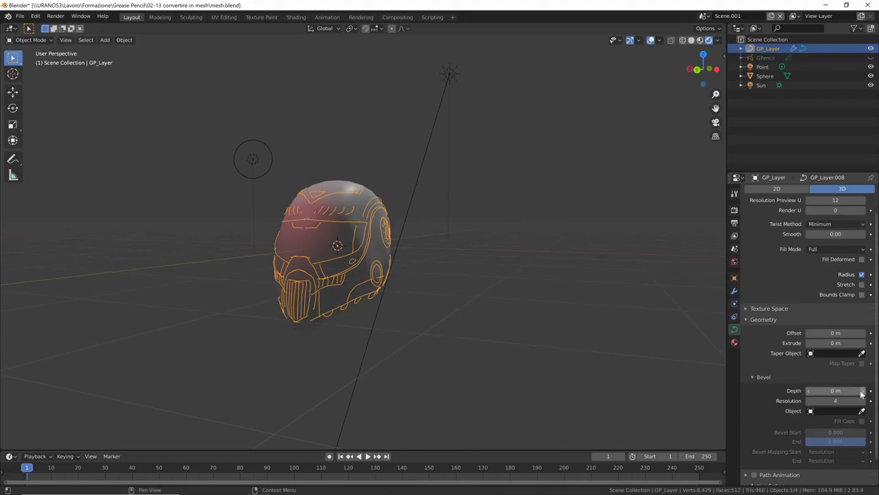
pyautogui.click(863, 393)
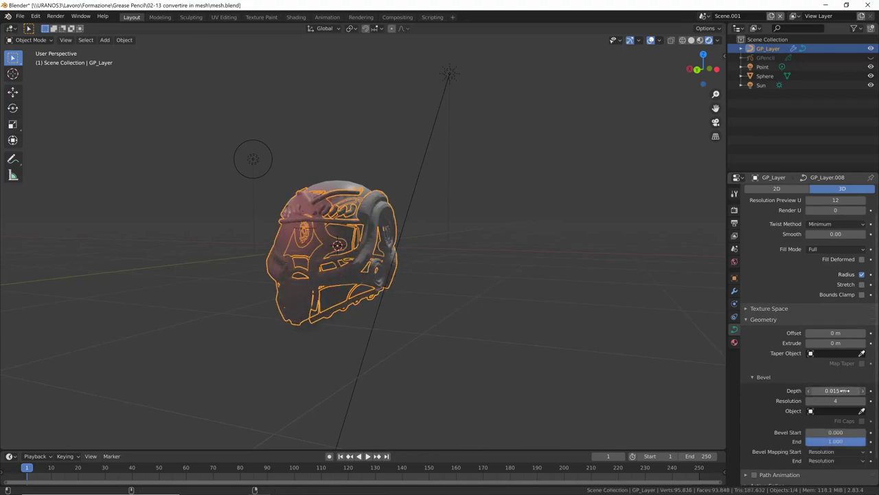
pyautogui.moveTo(844, 391); pyautogui.dragTo(841, 390)
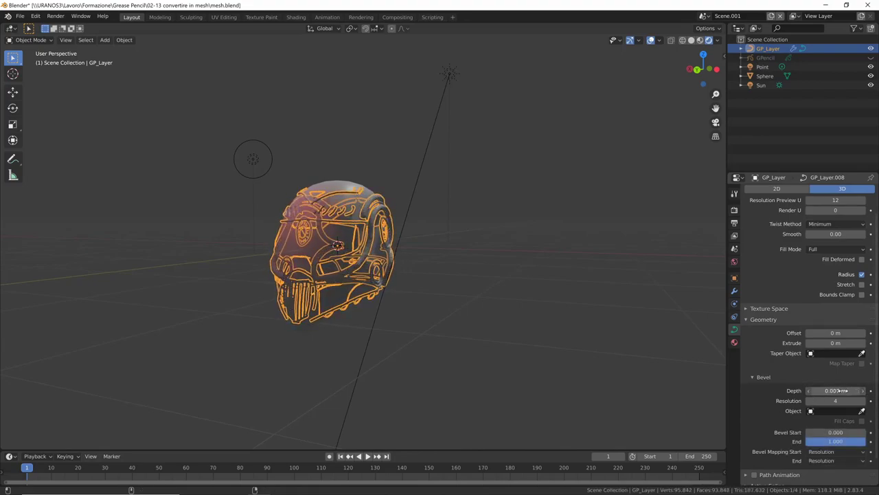
pyautogui.moveTo(674, 378)
pyautogui.mouseDown(button='middle')
pyautogui.moveTo(543, 373)
pyautogui.moveTo(622, 385)
pyautogui.moveTo(640, 376)
pyautogui.moveTo(537, 371)
pyautogui.mouseUp(button='middle')
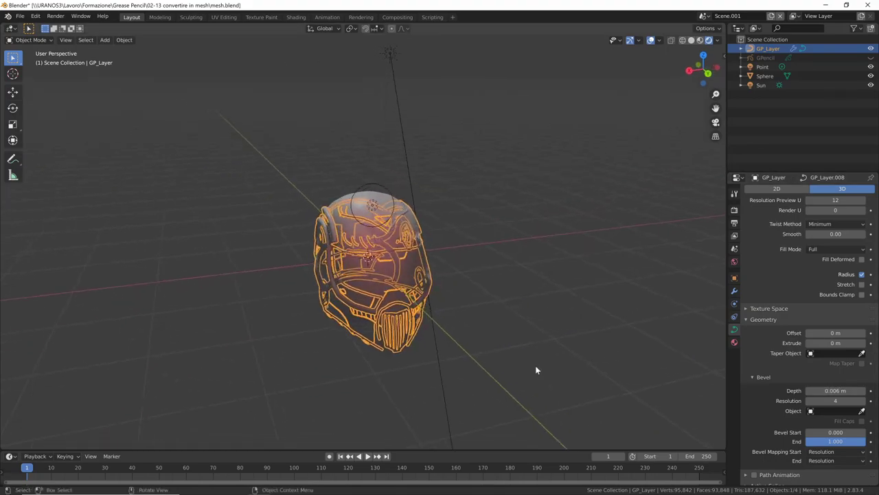
pyautogui.click(378, 206)
pyautogui.moveTo(377, 206); pyautogui.dragTo(412, 243, button='middle')
# Step: Move the pink Point light and raise its power from 10 W to 100 W
pyautogui.press('g')
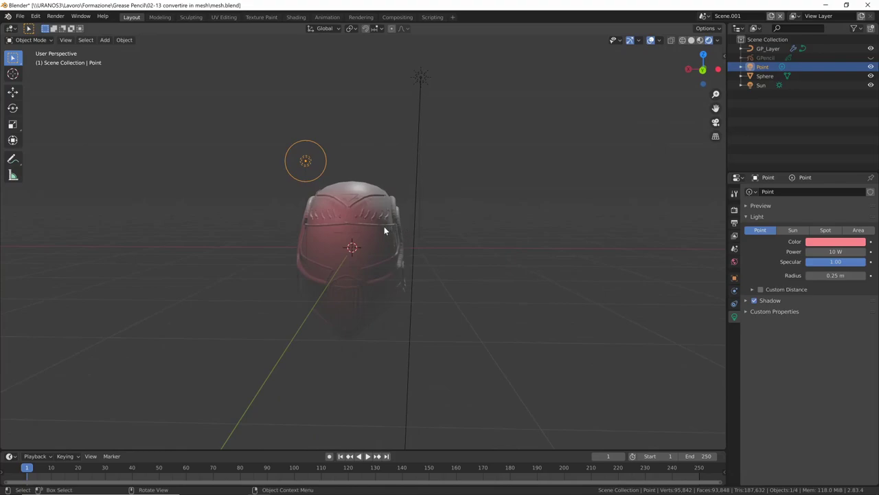
pyautogui.click(507, 244)
pyautogui.moveTo(506, 243)
pyautogui.mouseDown(button='middle')
pyautogui.moveTo(403, 251)
pyautogui.moveTo(417, 249)
pyautogui.mouseUp(button='middle')
pyautogui.doubleClick(835, 252)
pyautogui.write('100')
pyautogui.press('Return')
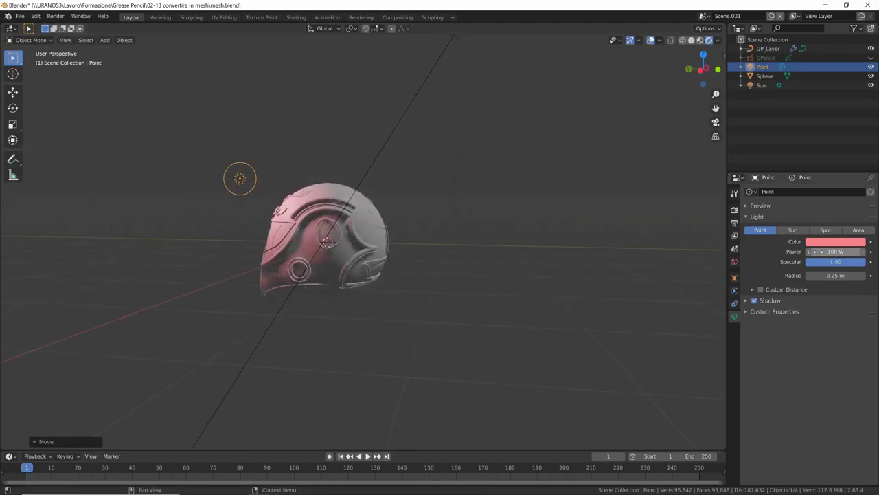
pyautogui.moveTo(508, 296)
pyautogui.mouseDown(button='middle')
pyautogui.moveTo(655, 310)
pyautogui.moveTo(605, 324)
pyautogui.moveTo(481, 308)
pyautogui.mouseUp(button='middle')
# Step: Reposition the Point light near the helmet again and select the Sphere
pyautogui.press('g')
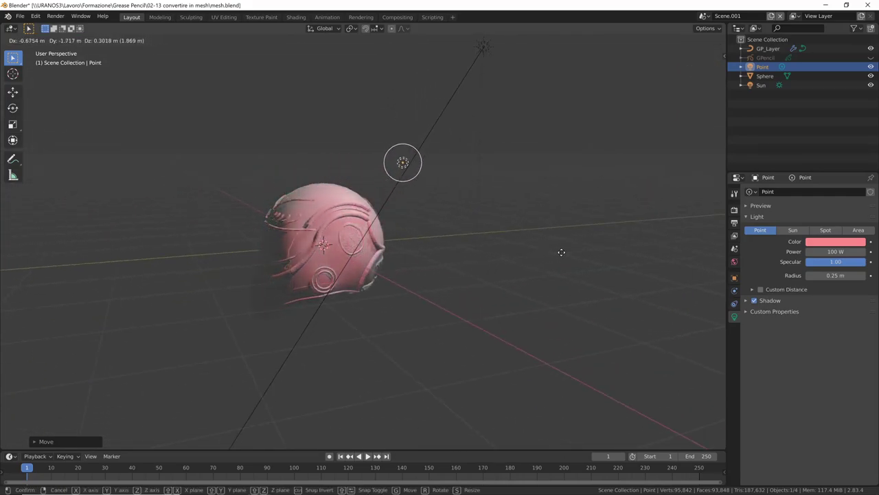
pyautogui.click(469, 263)
pyautogui.moveTo(469, 263)
pyautogui.mouseDown(button='middle')
pyautogui.moveTo(508, 294)
pyautogui.moveTo(605, 279)
pyautogui.moveTo(545, 320)
pyautogui.mouseUp(button='middle')
pyautogui.click(443, 251)
# Step: Create Material.001 for the sphere with Metallic set to 1.000
pyautogui.click(734, 355)
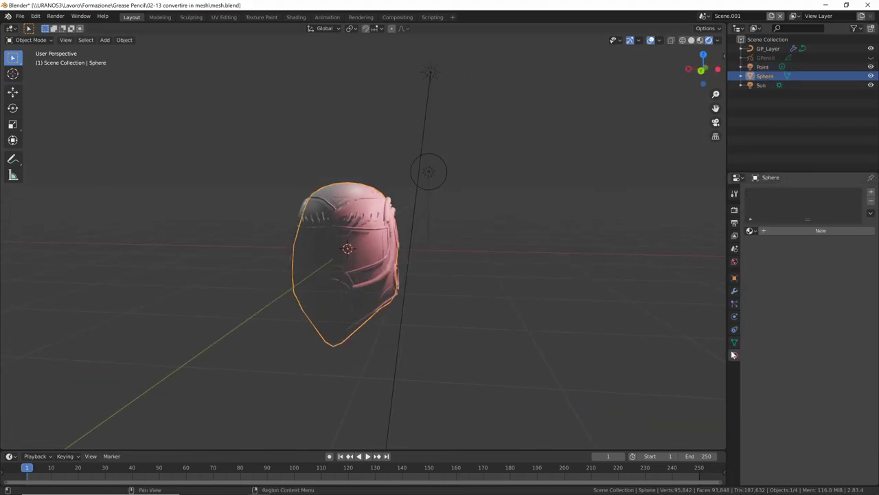
pyautogui.click(783, 233)
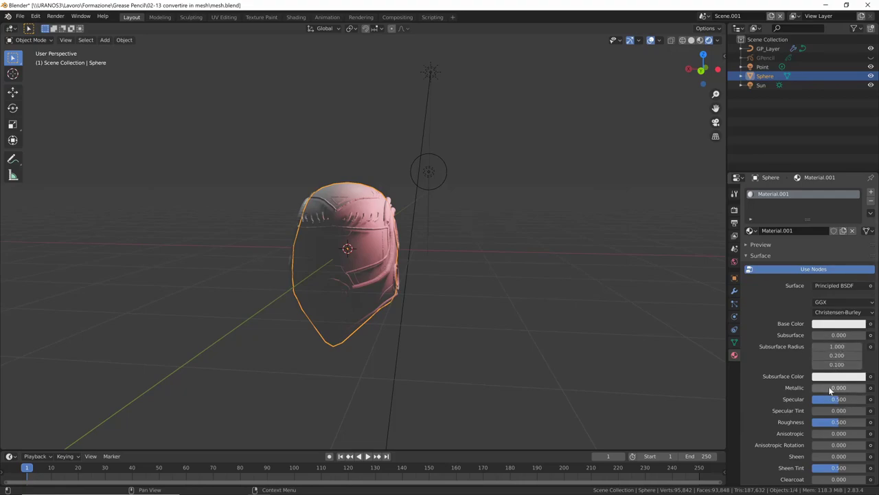
pyautogui.moveTo(830, 389); pyautogui.dragTo(872, 390)
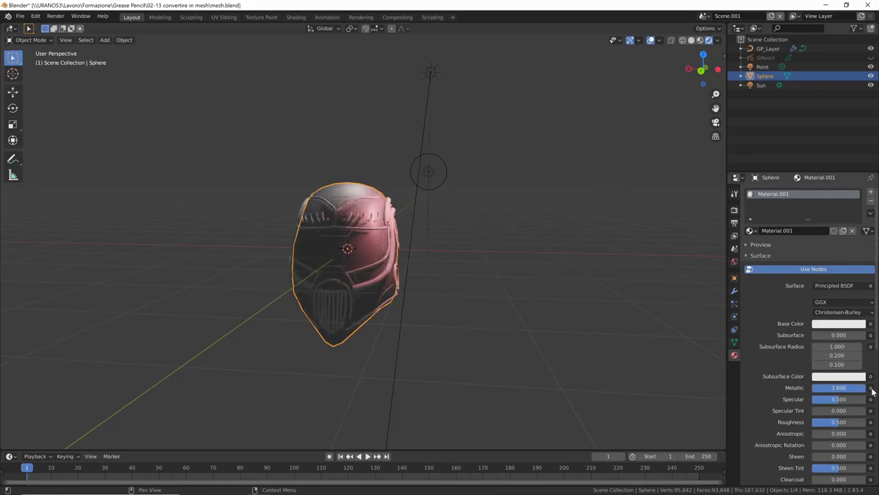
pyautogui.moveTo(619, 339); pyautogui.dragTo(539, 336, button='middle')
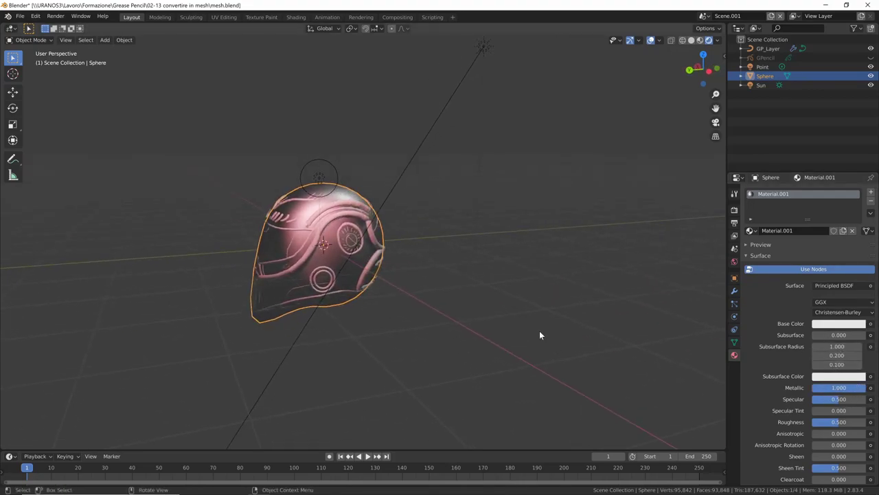
# Step: Assign Material.001 to the GP_Layer curve, then select the Point light
pyautogui.click(350, 218)
pyautogui.click(750, 230)
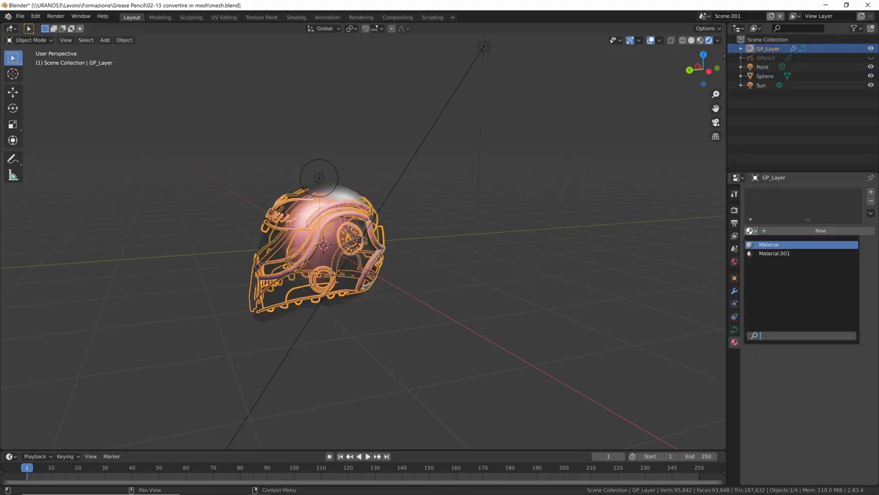
pyautogui.click(769, 254)
pyautogui.moveTo(485, 328)
pyautogui.mouseDown(button='middle')
pyautogui.moveTo(506, 293)
pyautogui.moveTo(577, 294)
pyautogui.moveTo(459, 212)
pyautogui.mouseUp(button='middle')
pyautogui.click(506, 292)
pyautogui.click(452, 197)
pyautogui.moveTo(496, 271)
pyautogui.mouseDown(button='middle')
pyautogui.moveTo(508, 331)
pyautogui.moveTo(507, 301)
pyautogui.mouseUp(button='middle')
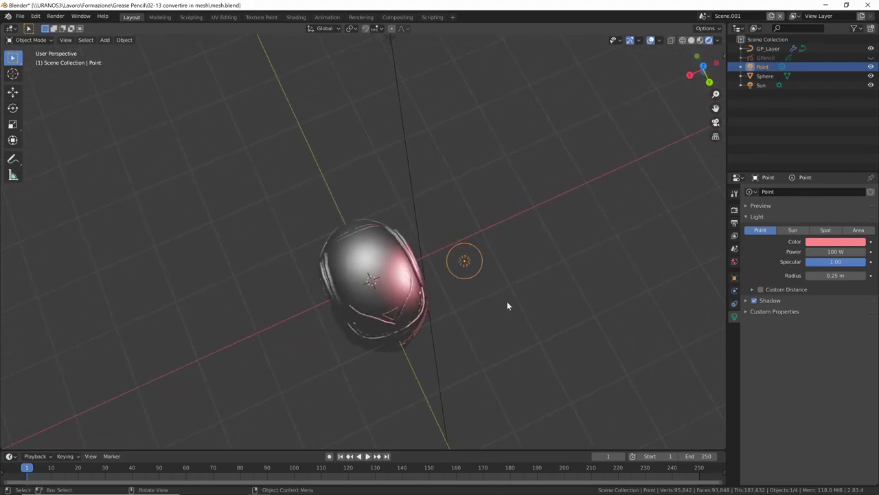
# Step: Duplicate the Point light and change the copy's colour to green
pyautogui.hotkey('shift', 'd')
pyautogui.click(334, 328)
pyautogui.moveTo(334, 328); pyautogui.dragTo(622, 240, button='middle')
pyautogui.click(833, 241)
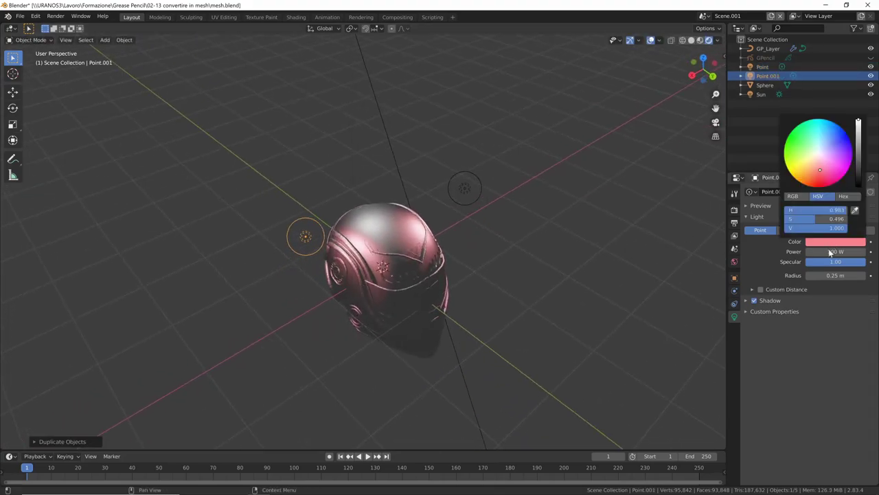
pyautogui.click(835, 241)
pyautogui.moveTo(808, 160); pyautogui.dragTo(796, 152)
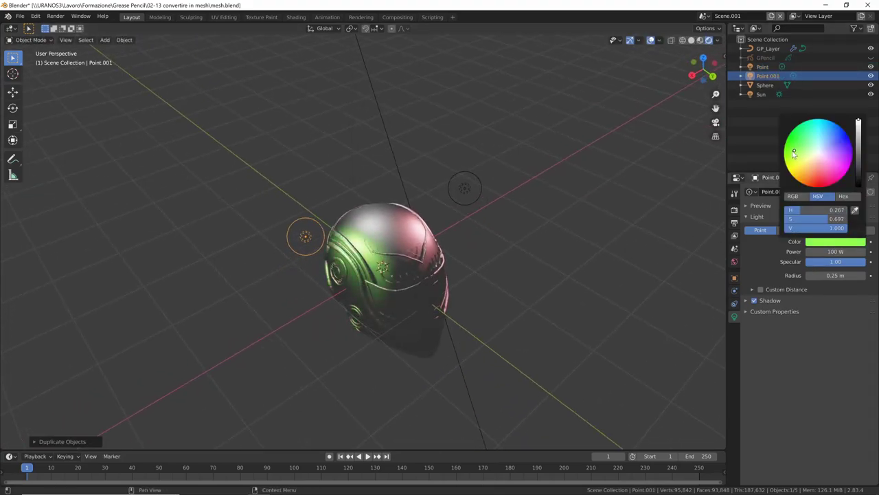
pyautogui.moveTo(571, 310); pyautogui.dragTo(537, 257, button='middle')
# Step: Move the green light in front of the helmet and select the helmet
pyautogui.press('g')
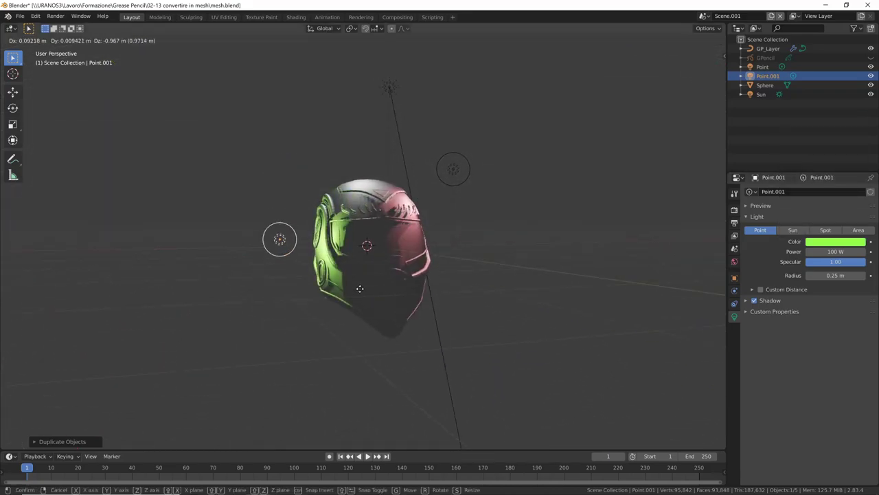
pyautogui.click(361, 294)
pyautogui.moveTo(361, 293)
pyautogui.mouseDown(button='middle')
pyautogui.moveTo(470, 310)
pyautogui.moveTo(478, 293)
pyautogui.moveTo(585, 307)
pyautogui.moveTo(555, 312)
pyautogui.moveTo(409, 287)
pyautogui.moveTo(429, 299)
pyautogui.moveTo(523, 288)
pyautogui.moveTo(646, 308)
pyautogui.moveTo(636, 320)
pyautogui.moveTo(588, 301)
pyautogui.moveTo(530, 293)
pyautogui.mouseUp(button='middle')
pyautogui.click(380, 279)
pyautogui.click(530, 293)
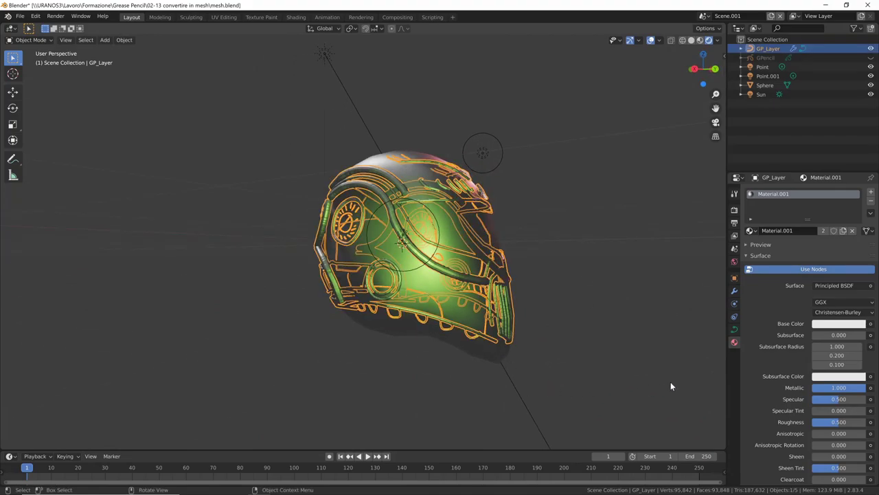
# Step: Thicken the helmet curves' Bevel Depth from 0.006 to 0.014 m and inspect them from several sides
pyautogui.click(734, 330)
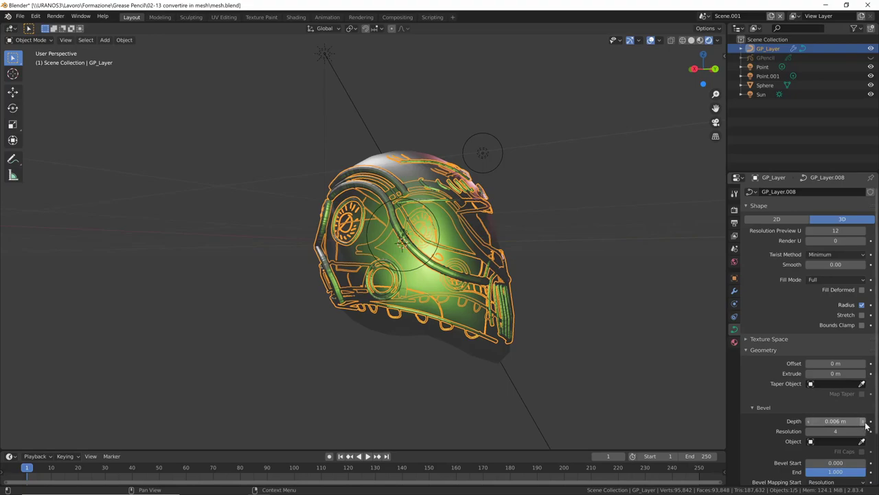
pyautogui.moveTo(840, 421); pyautogui.dragTo(851, 421)
pyautogui.click(646, 327)
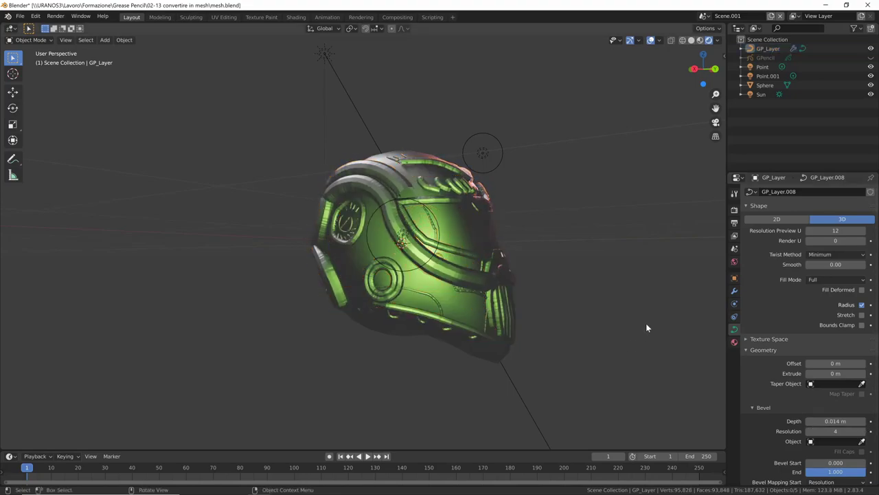
pyautogui.moveTo(646, 328)
pyautogui.mouseDown(button='middle')
pyautogui.moveTo(563, 330)
pyautogui.moveTo(594, 324)
pyautogui.mouseUp(button='middle')
pyautogui.click(427, 281)
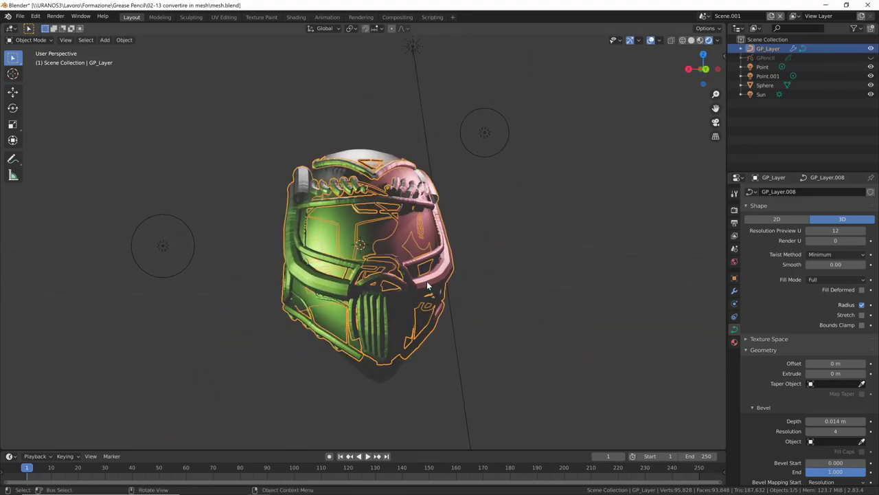
pyautogui.rightClick(426, 281)
pyautogui.click(428, 283)
pyautogui.click(529, 274)
pyautogui.moveTo(528, 274)
pyautogui.mouseDown(button='middle')
pyautogui.moveTo(547, 299)
pyautogui.moveTo(623, 312)
pyautogui.moveTo(552, 304)
pyautogui.moveTo(456, 314)
pyautogui.moveTo(559, 318)
pyautogui.mouseUp(button='middle')
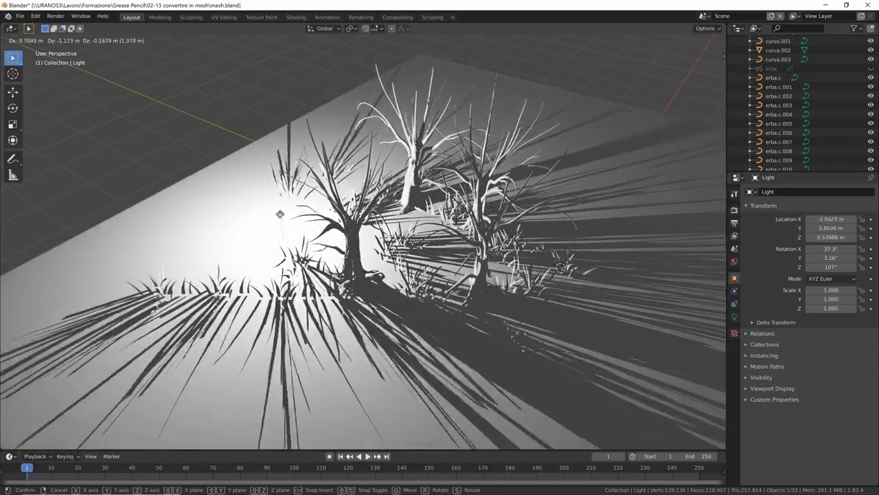
# Step: Place the light at a new spot among the trees
pyautogui.click(503, 291)
pyautogui.press('g')
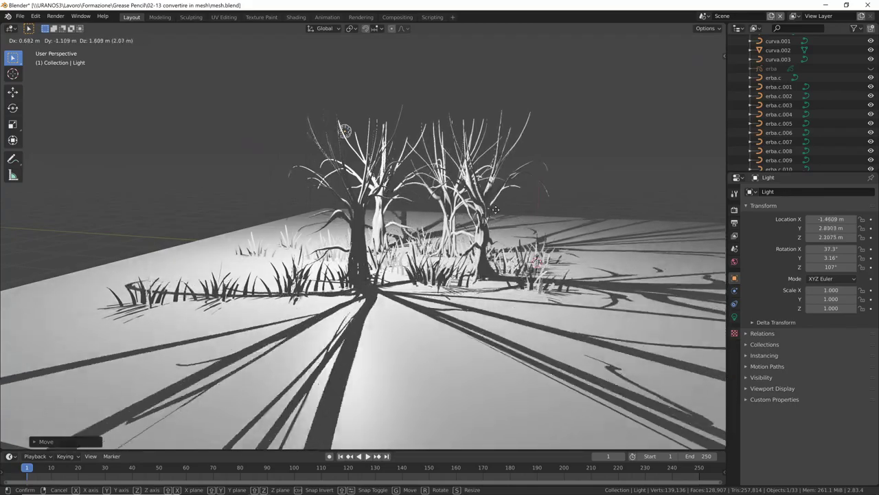
pyautogui.click(425, 207)
pyautogui.moveTo(426, 206)
pyautogui.mouseDown(button='middle')
pyautogui.moveTo(426, 280)
pyautogui.moveTo(694, 270)
pyautogui.moveTo(619, 261)
pyautogui.mouseUp(button='middle')
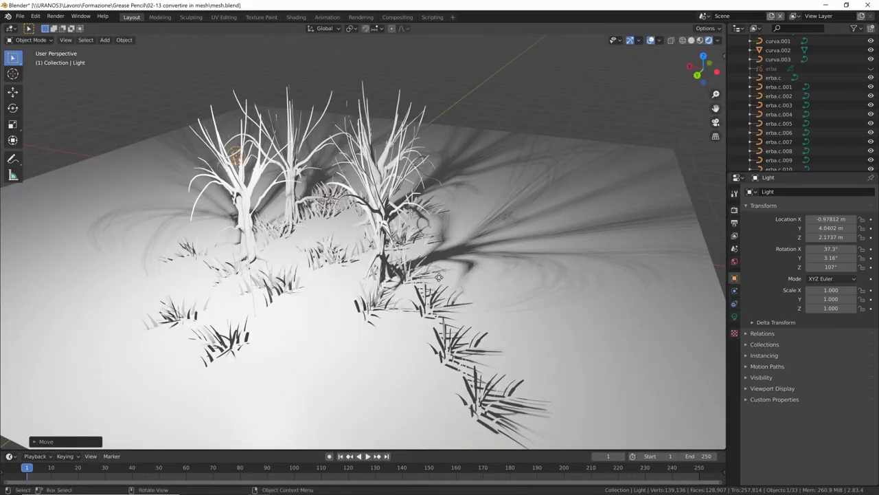
# Step: Move the light once more, then select and duplicate all trees, grass and light
pyautogui.press('g')
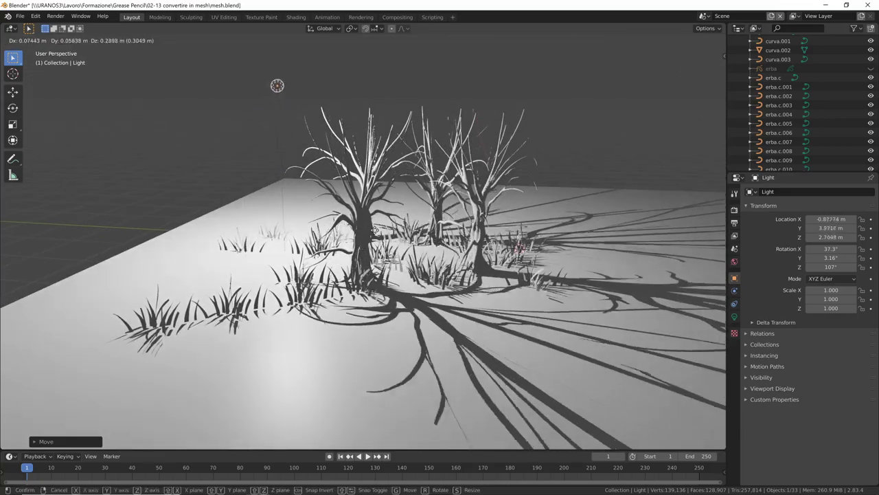
pyautogui.click(376, 242)
pyautogui.moveTo(376, 242)
pyautogui.mouseDown(button='middle')
pyautogui.moveTo(558, 308)
pyautogui.moveTo(516, 266)
pyautogui.mouseUp(button='middle')
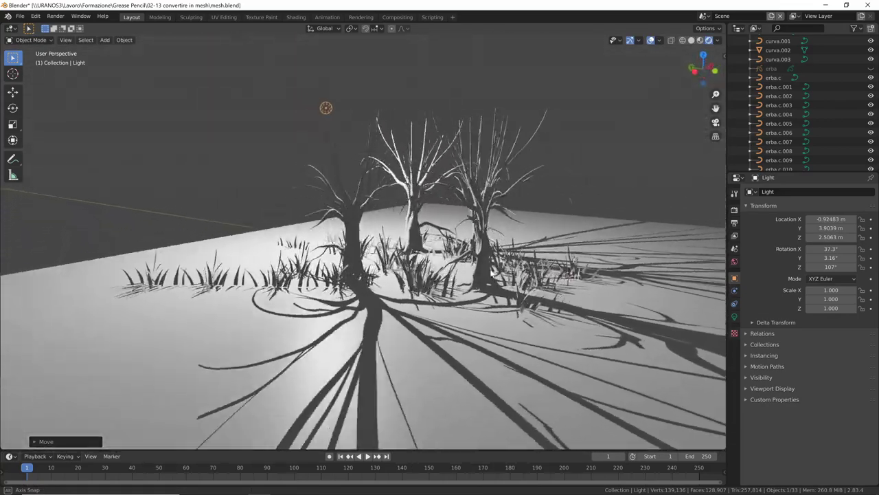
pyautogui.press('a')
pyautogui.hotkey('shift', 'd')
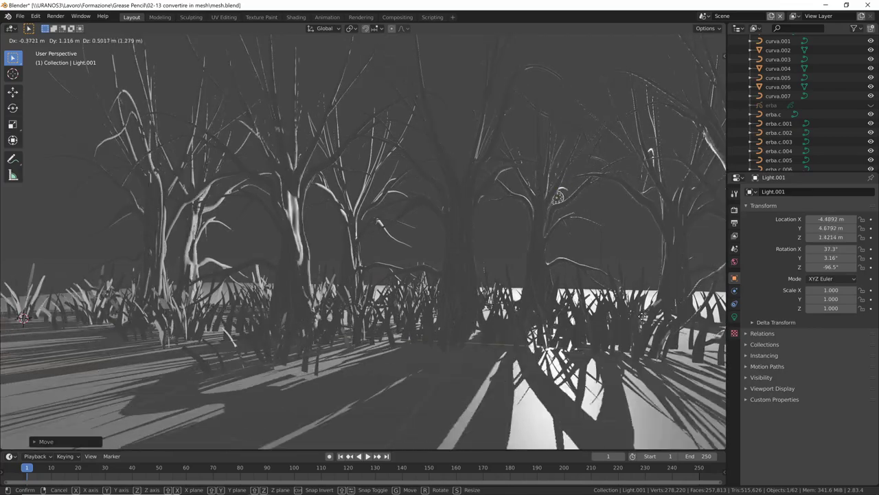
# Step: Place the duplicated forest beside the original and enable Bloom in Render Properties
pyautogui.click(562, 320)
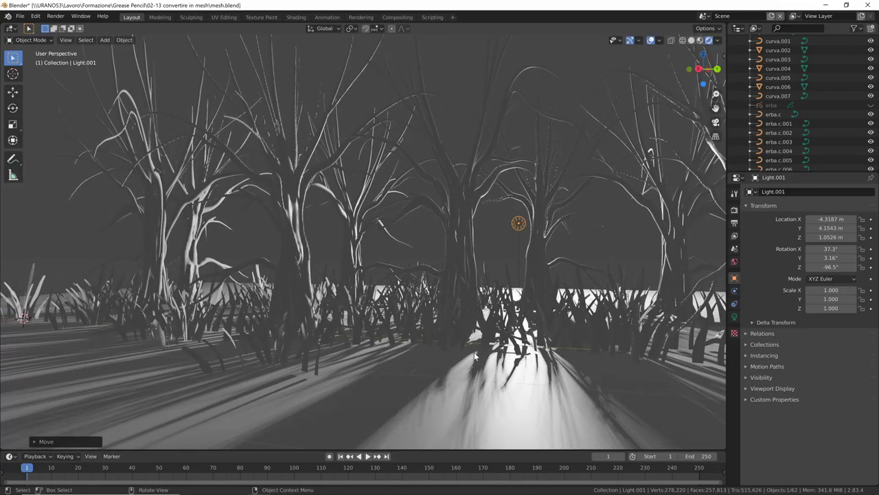
pyautogui.click(734, 212)
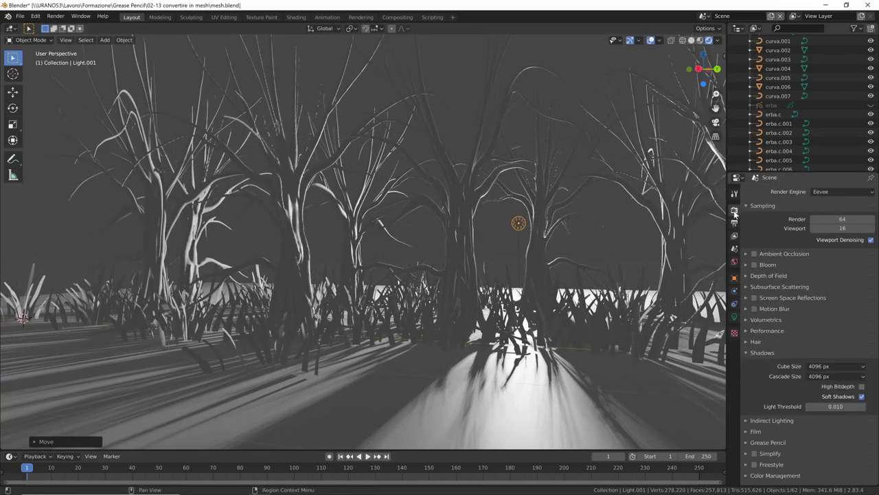
pyautogui.click(754, 265)
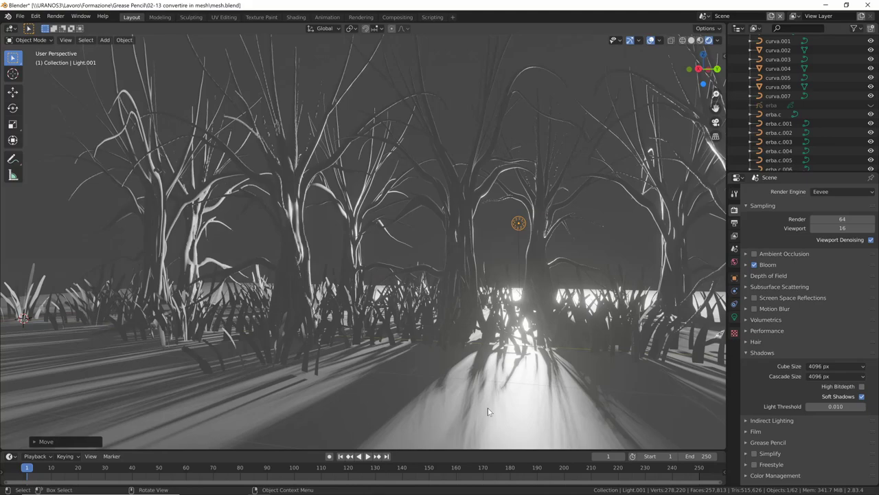
pyautogui.moveTo(487, 411)
pyautogui.mouseDown(button='middle')
pyautogui.moveTo(566, 335)
pyautogui.moveTo(612, 309)
pyautogui.mouseUp(button='middle')
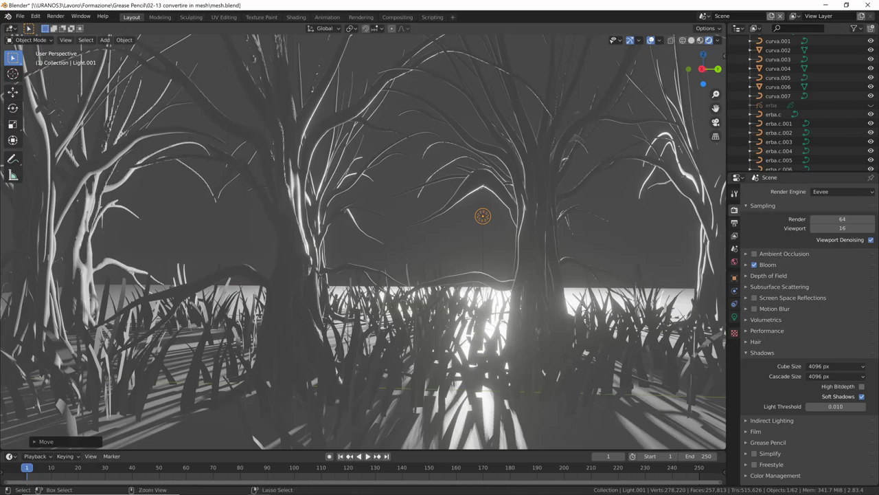
pyautogui.hotkey('ctrl', 'space')
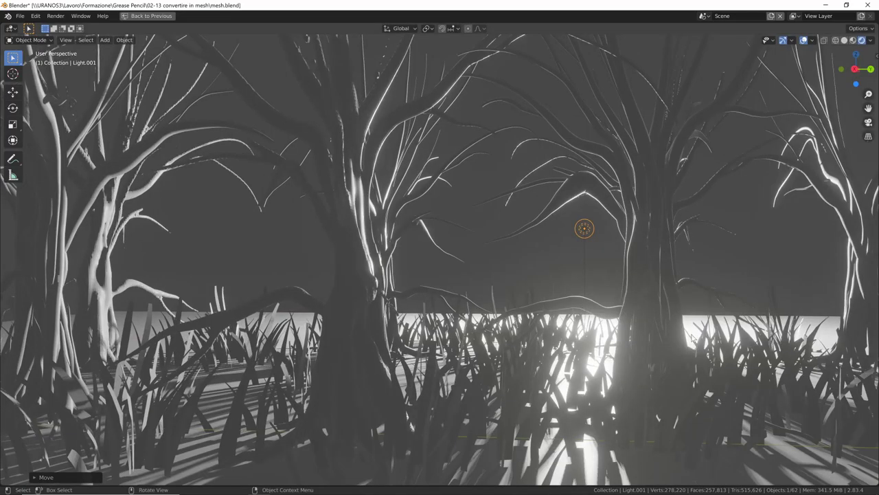
pyautogui.moveTo(718, 291)
pyautogui.mouseDown(button='middle')
pyautogui.moveTo(627, 348)
pyautogui.moveTo(656, 348)
pyautogui.mouseUp(button='middle')
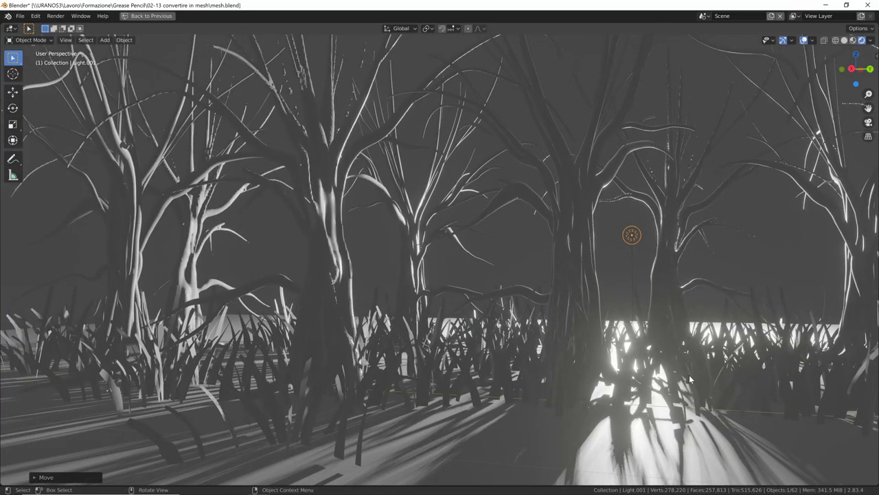
pyautogui.hotkey('ctrl', 'space')
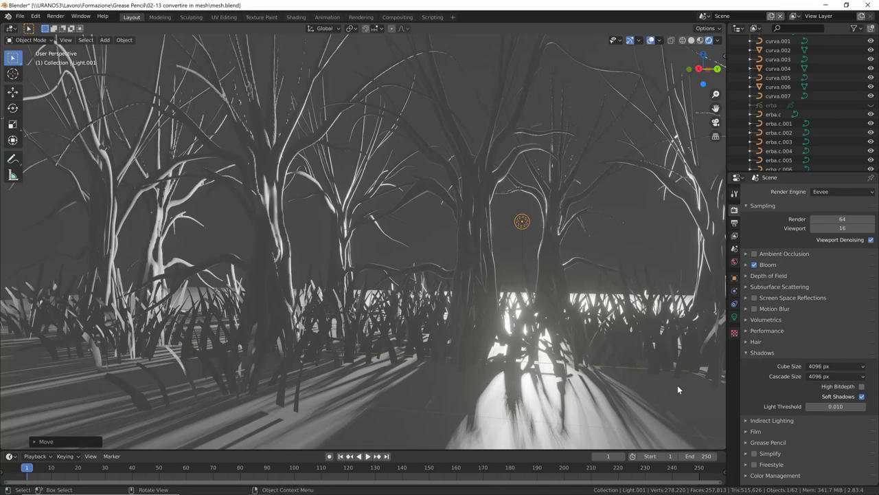
# Step: Move Light.001 twice, raising it among the central tree's branches
pyautogui.press('g')
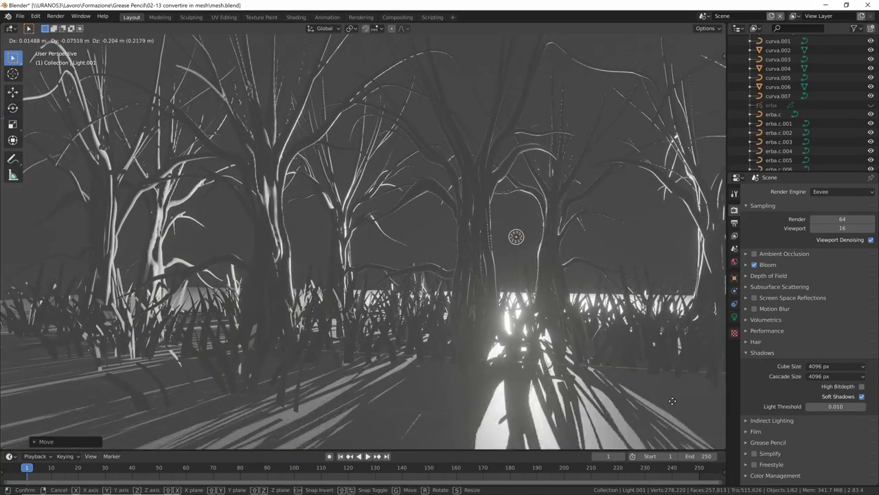
pyautogui.click(656, 394)
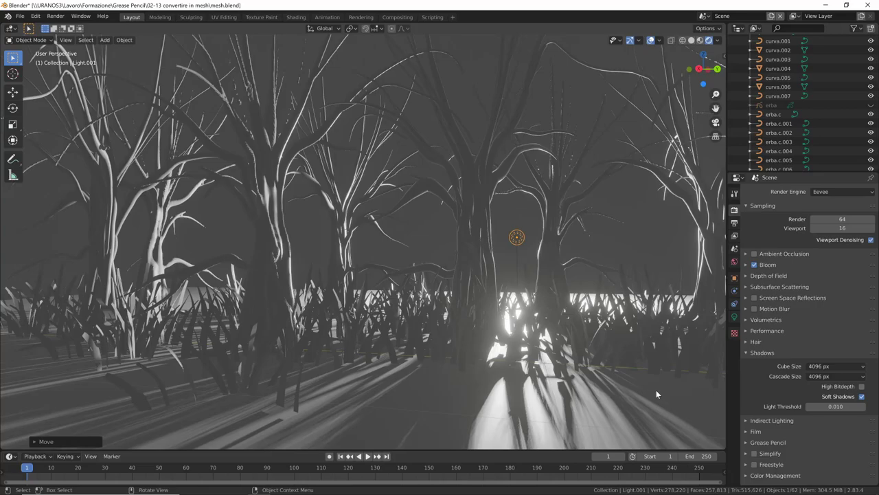
pyautogui.press('g')
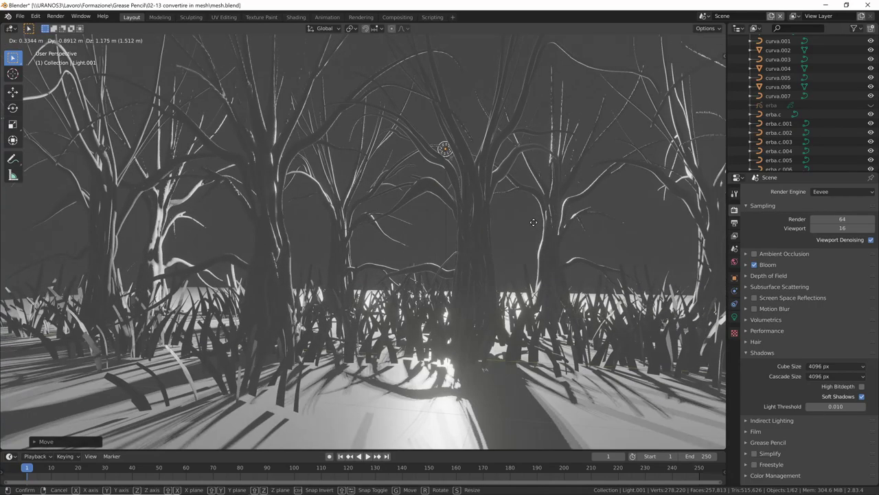
pyautogui.click(618, 257)
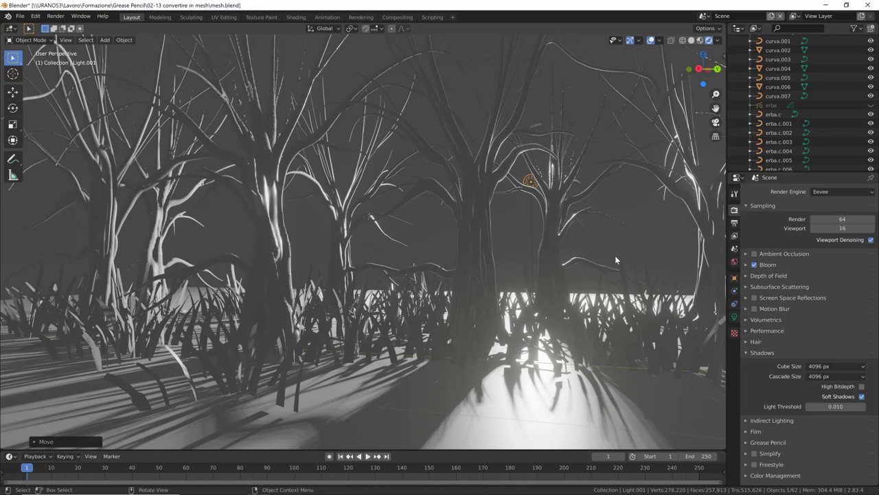
pyautogui.moveTo(607, 333); pyautogui.dragTo(579, 353, button='middle')
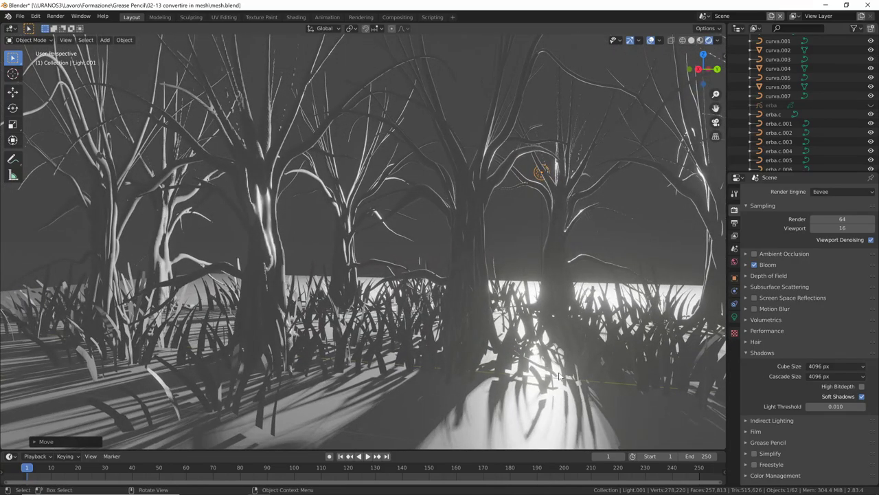